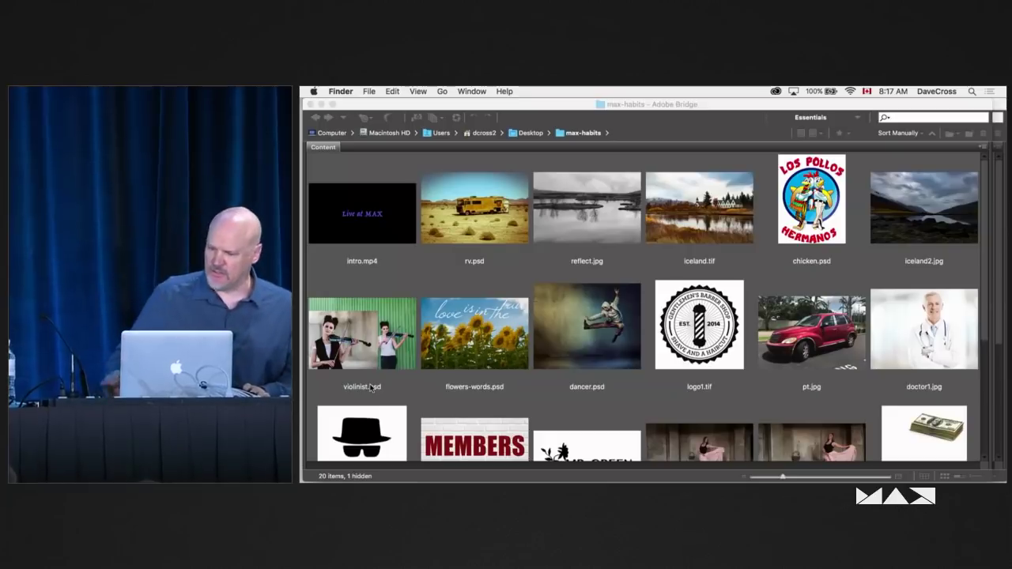
Step: Switch to Photoshop and close the iceland.tif document
key(super+Tab)
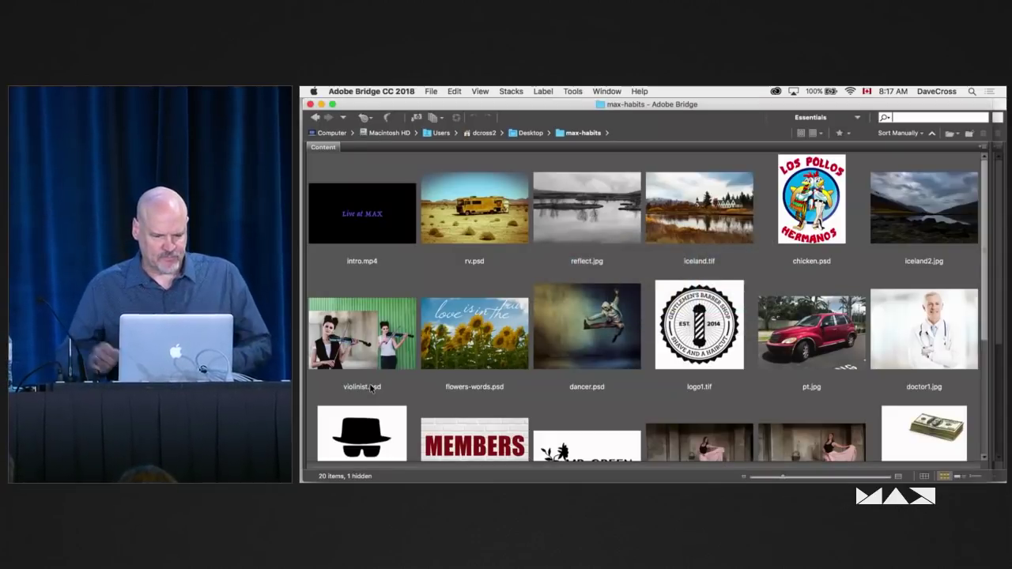
key(super+Tab)
key(super+Tab)
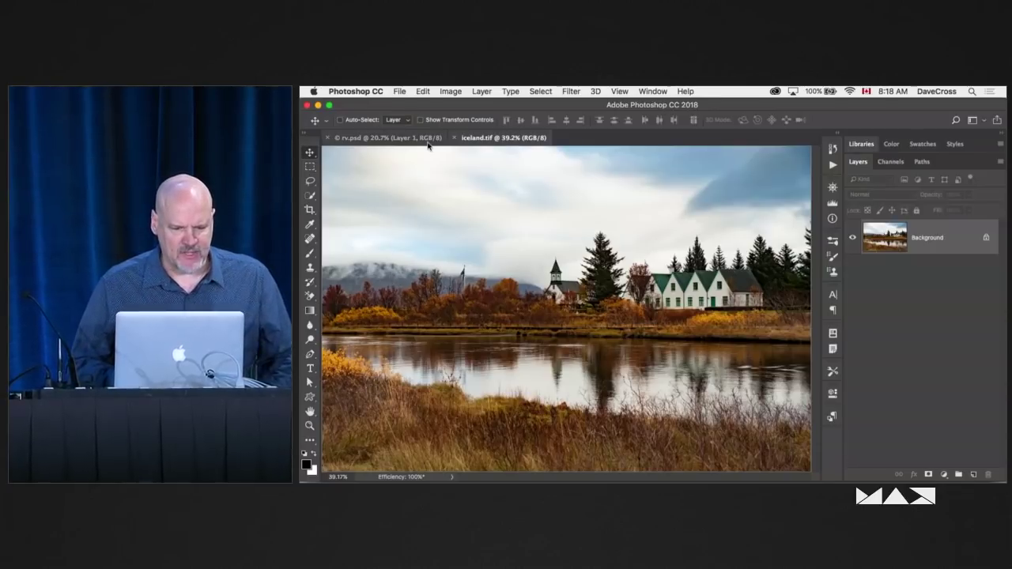
click(454, 138)
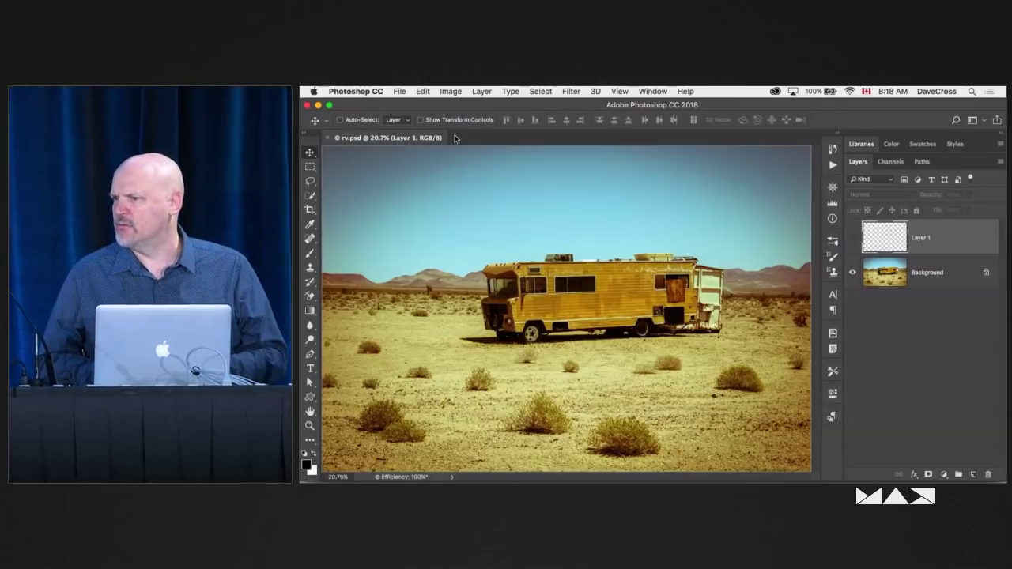
Step: Try to paint on the hidden Layer 1 with the Brush tool, and make Layer 1 visible
key(b)
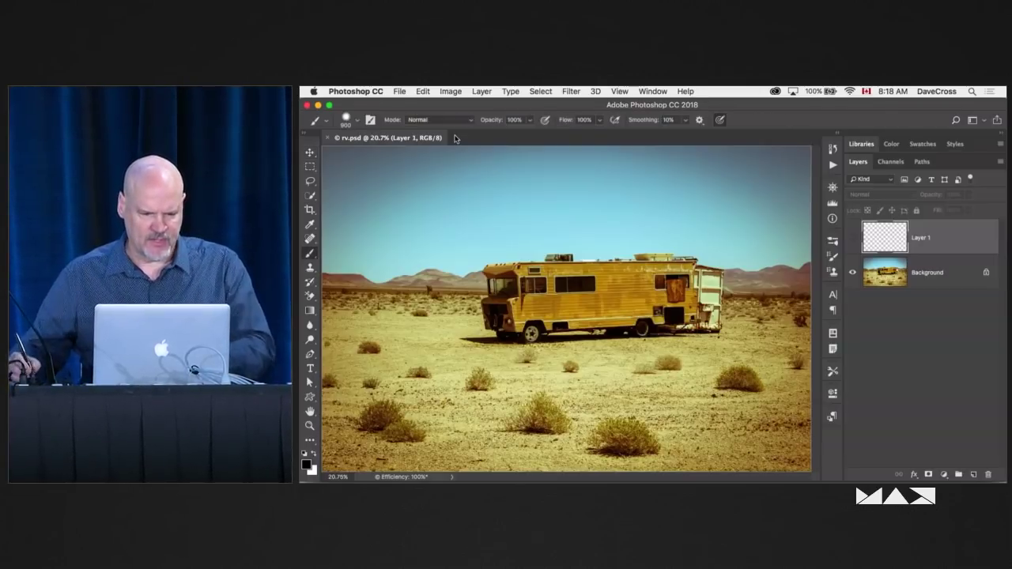
click(456, 214)
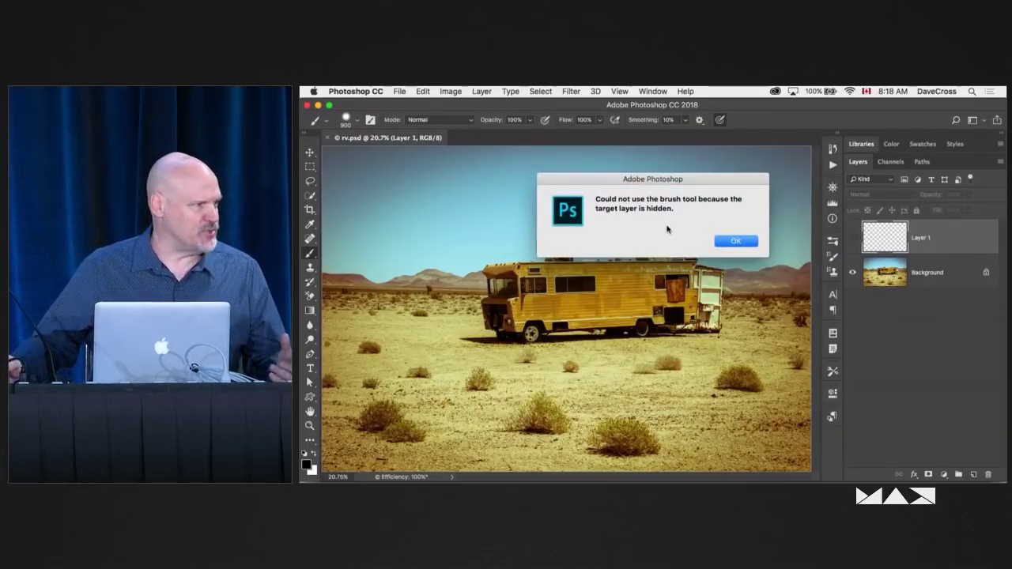
click(735, 242)
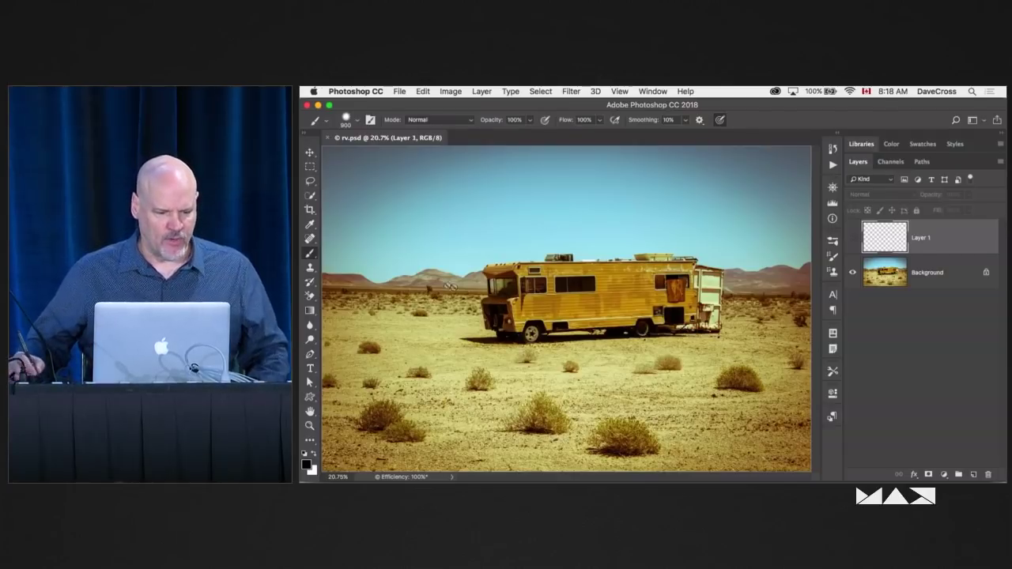
click(852, 237)
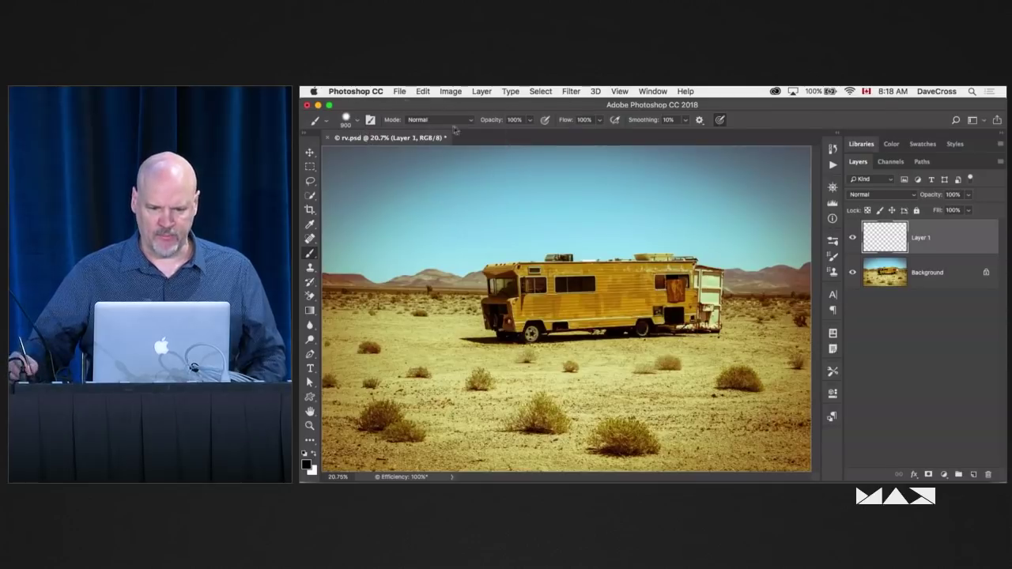
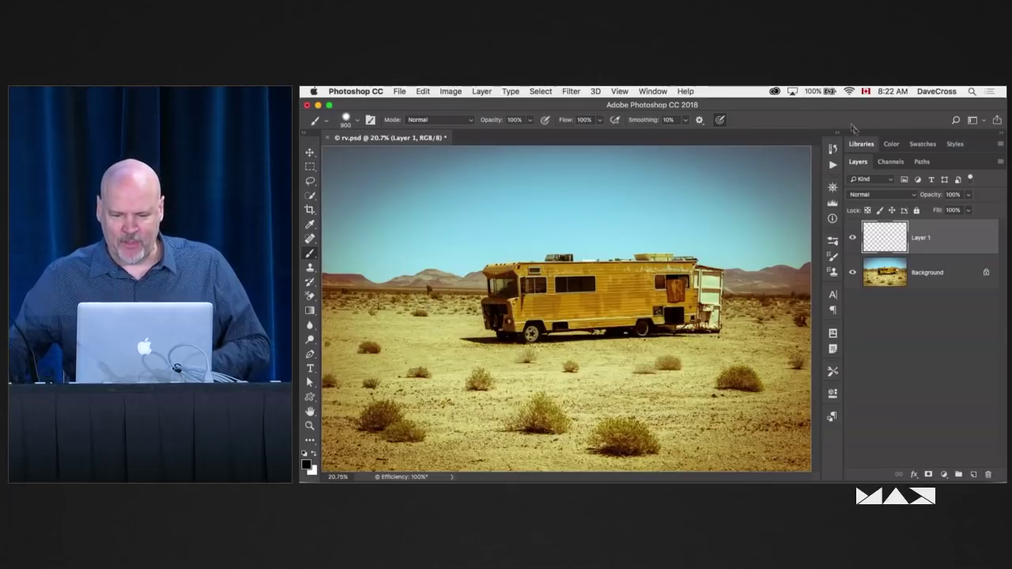
Step: Reduce the Brush tool's size to 200
key(bracketleft)
key(bracketleft)
key(bracketleft)
key(bracketleft)
key(bracketleft)
key(bracketleft)
key(bracketleft)
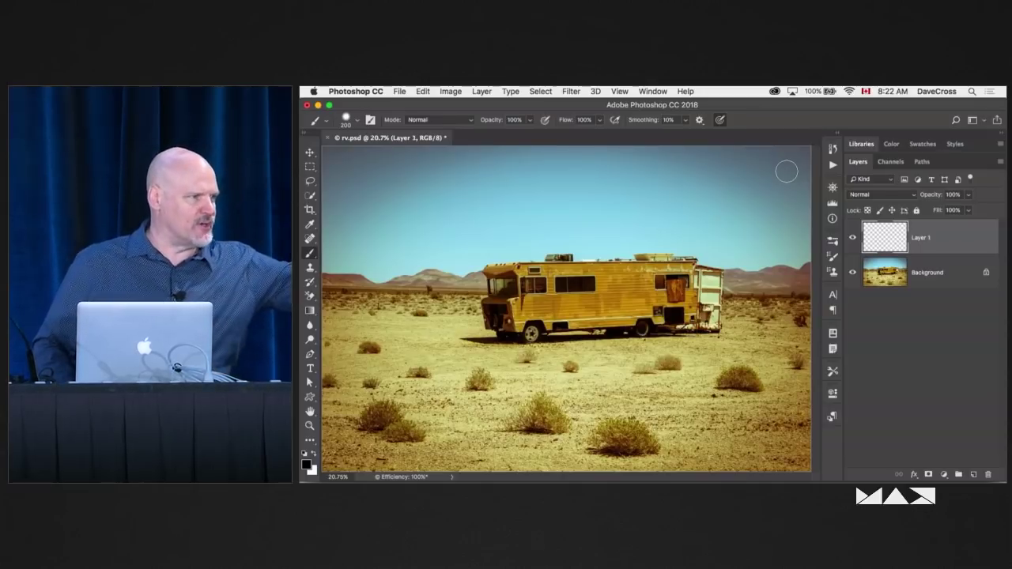
Step: Switch from the Brush to the Lasso, Move and Clone Stamp tools, and return to the Brush tool
key(l)
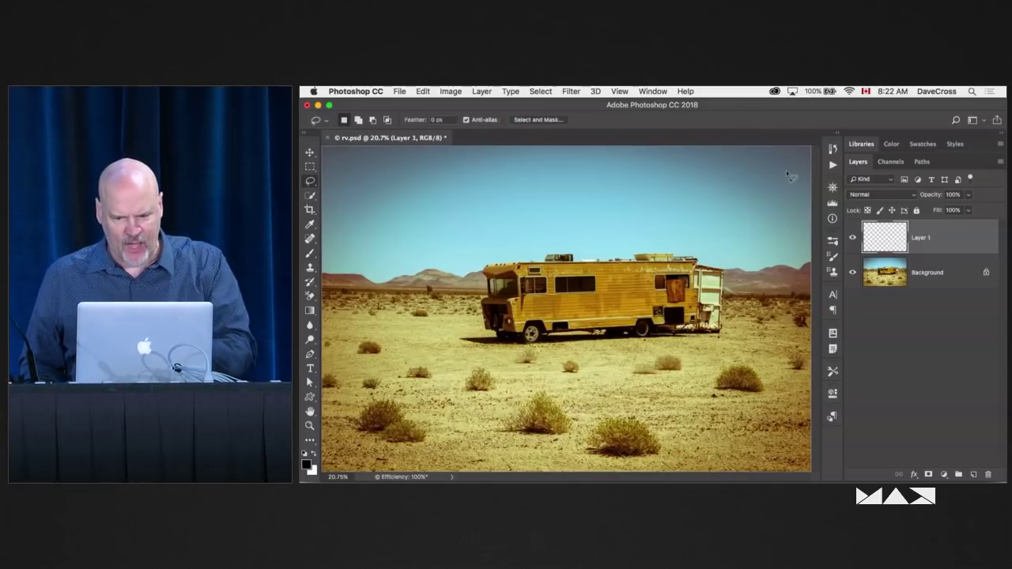
key(b)
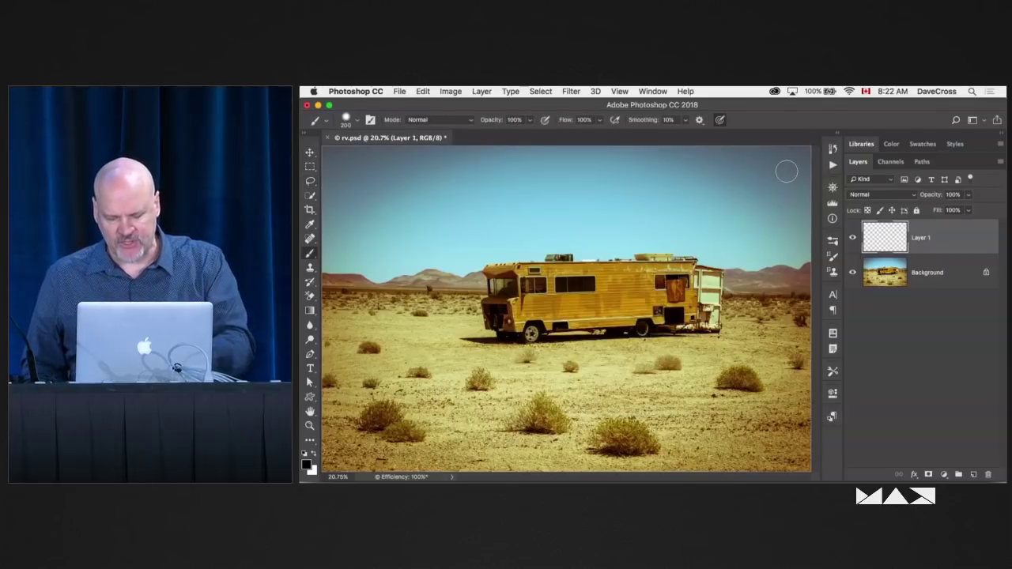
key(v)
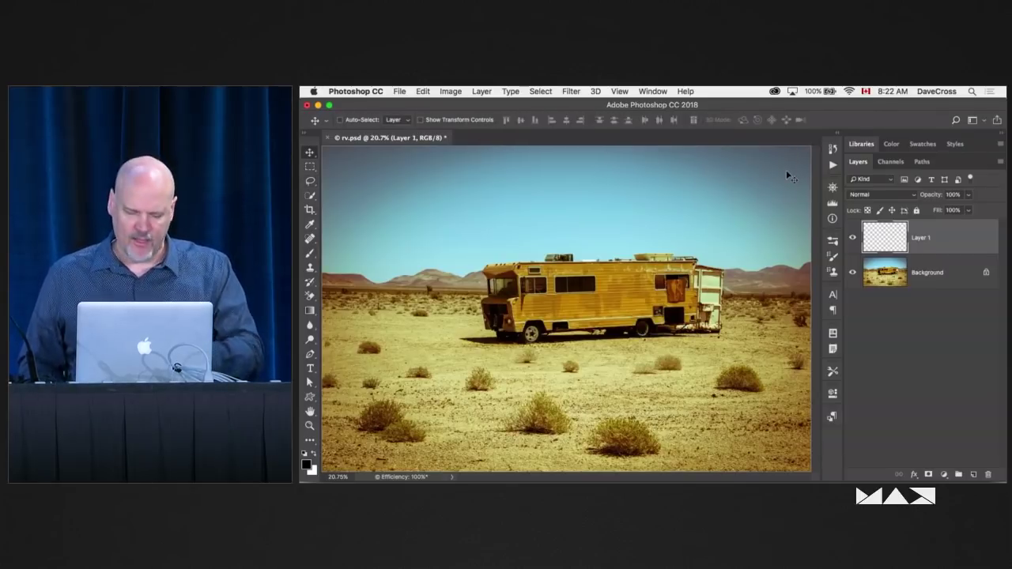
key(s)
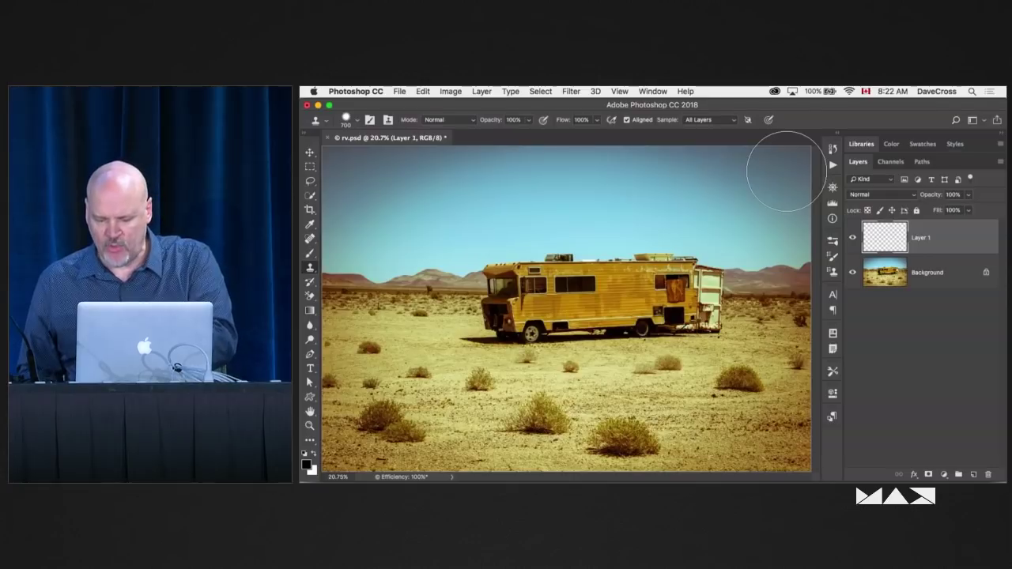
key(b)
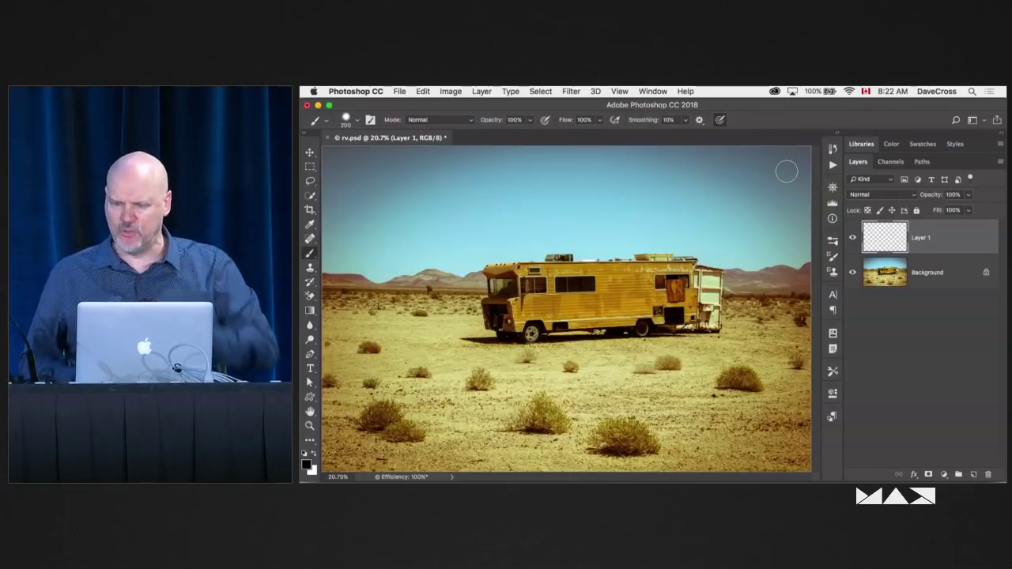
Step: Select the Lasso tool, cycle repeatedly through its grouped variants including the Magnetic Lasso, and return to the standard Lasso
key(l)
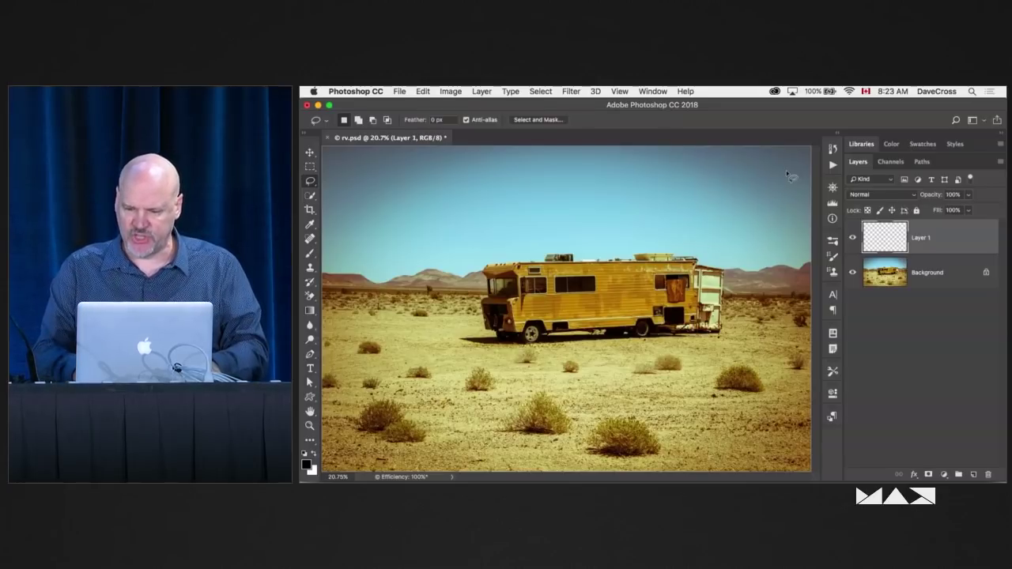
key(shift+l)
key(shift+l)
key(shift+l)
key(shift+l)
key(shift+l)
key(shift+l)
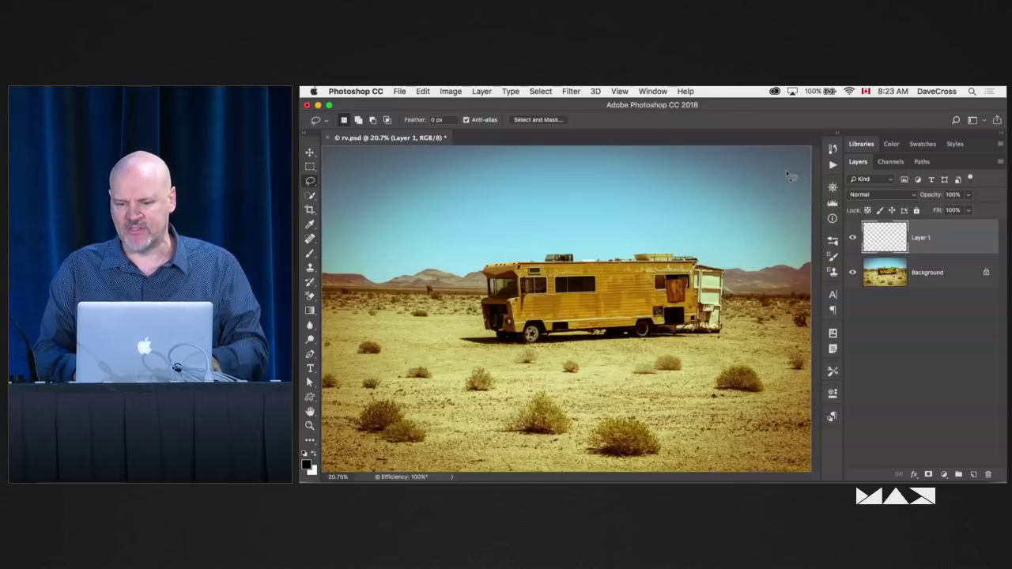
key(shift+l)
key(shift+l)
key(shift+l)
key(shift+l)
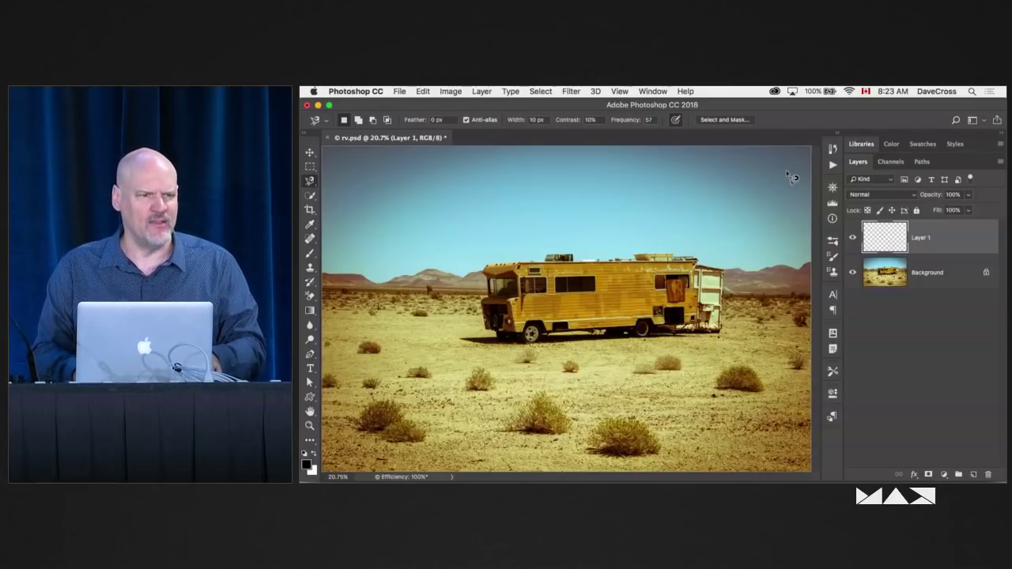
key(shift+l)
key(shift+l)
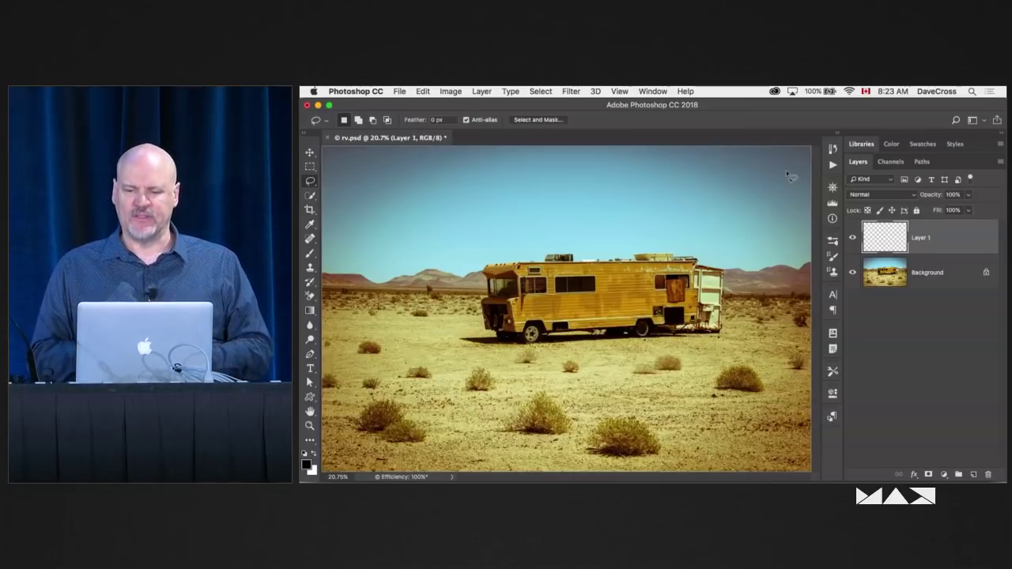
Step: Delete the empty Layer 1 from rv.psd
key(super+z)
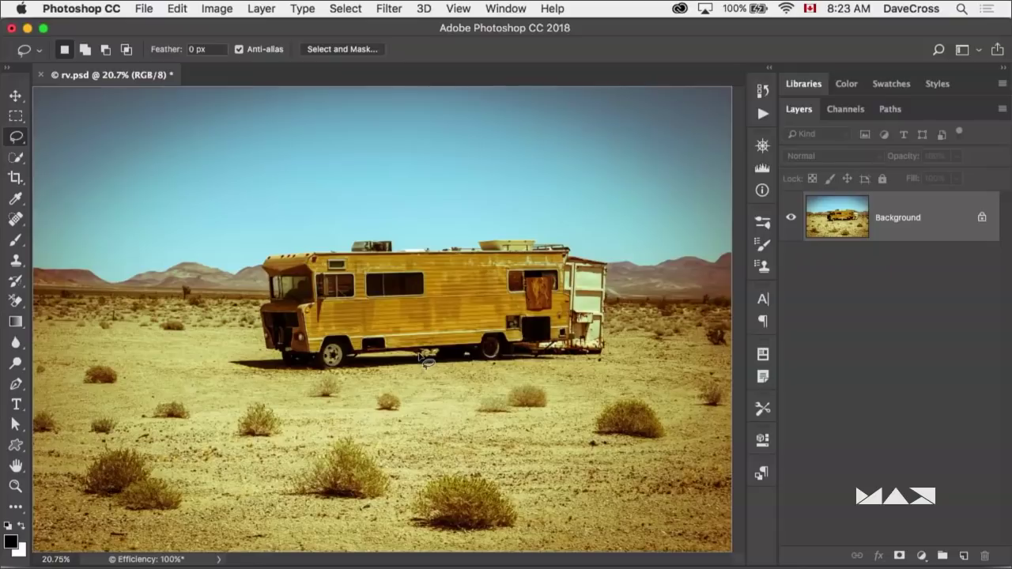
Step: Open the keyboard shortcuts editor and list the shortcuts for Application Menus
click(177, 9)
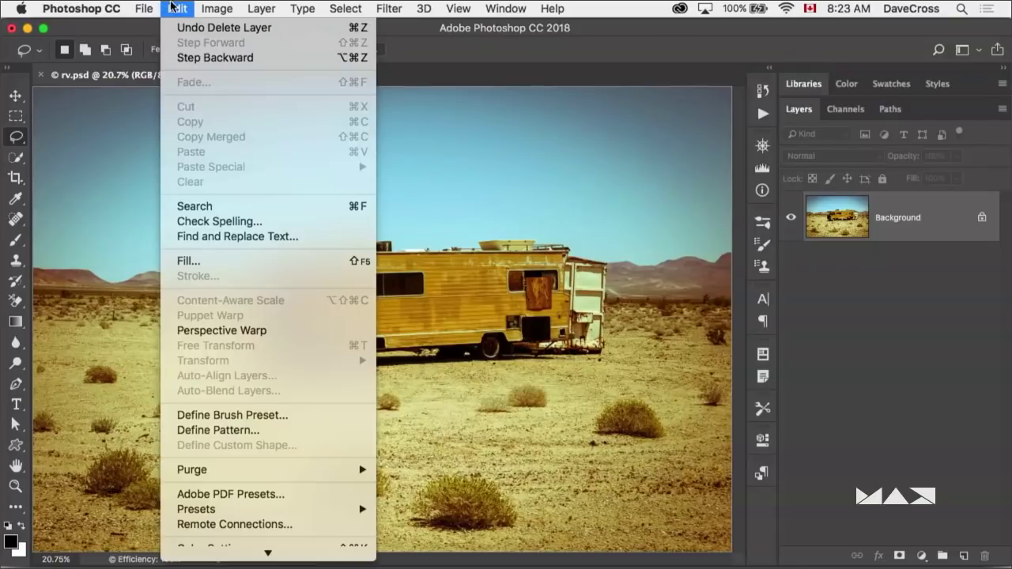
scroll(195, 480, down, 3)
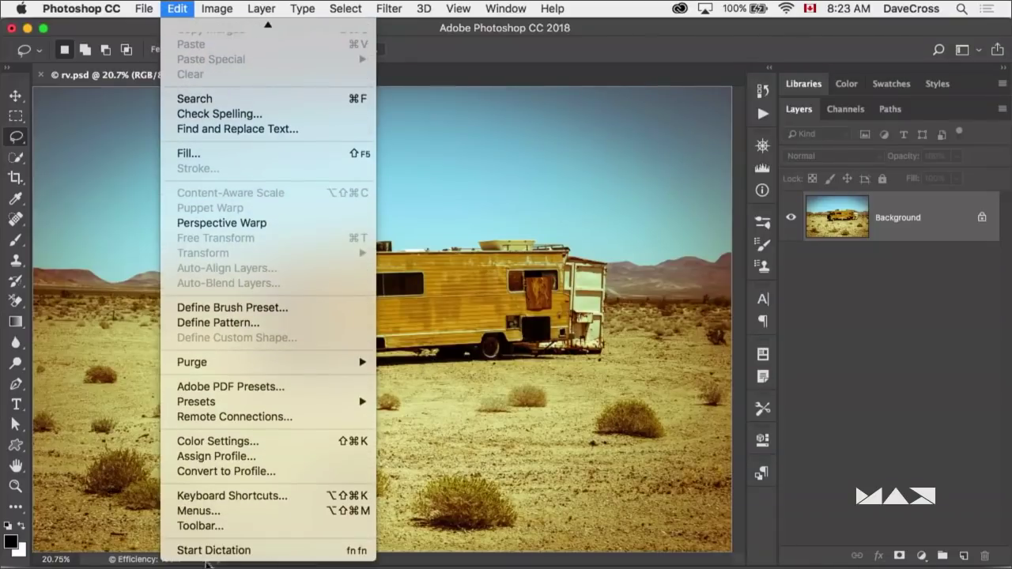
click(221, 499)
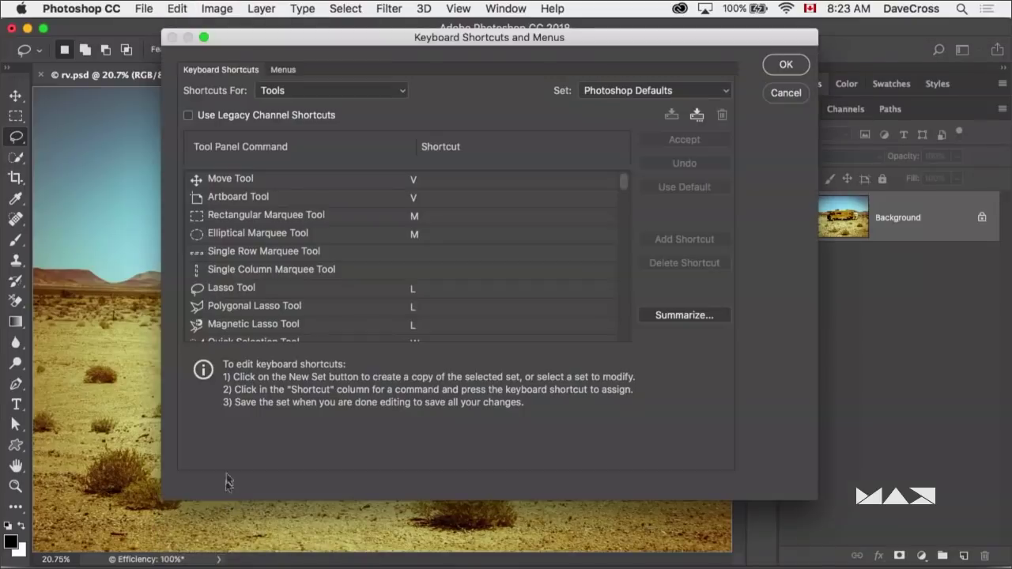
click(402, 93)
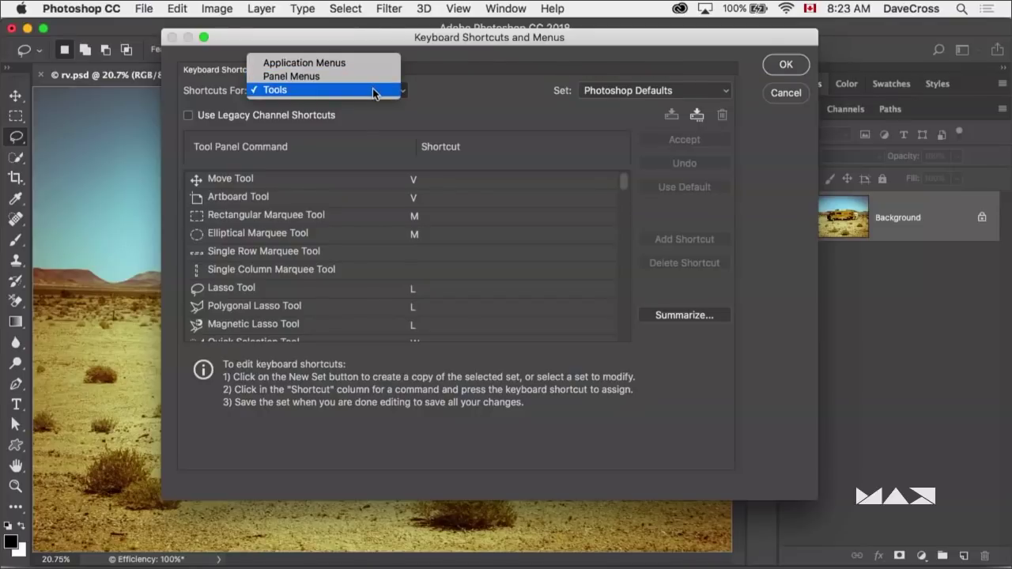
click(377, 62)
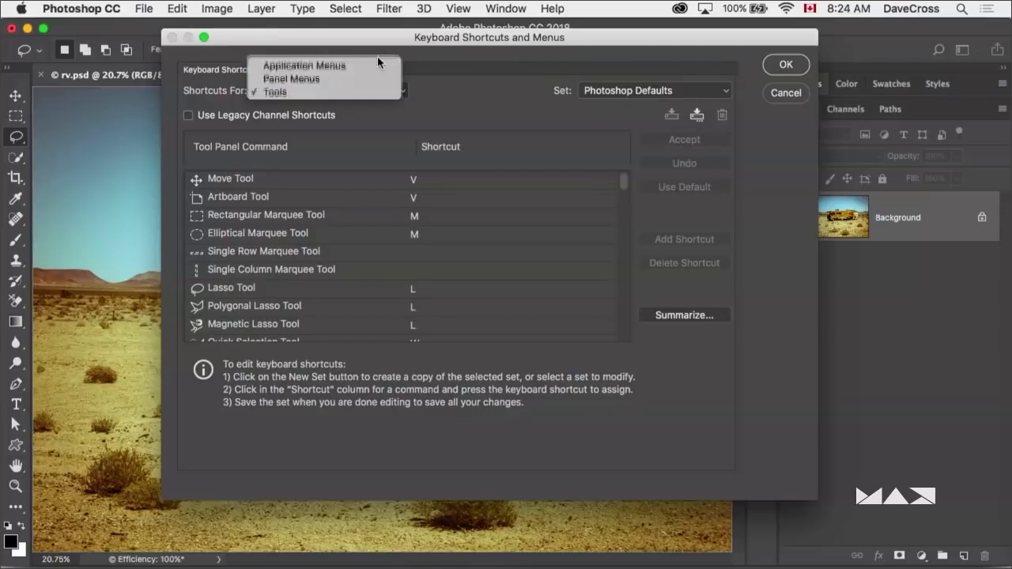
Step: Assign Shift+⌘+L to the Layer Mask > Reveal All command, accept its removal from Auto Tone, and apply the shortcut changes
click(192, 255)
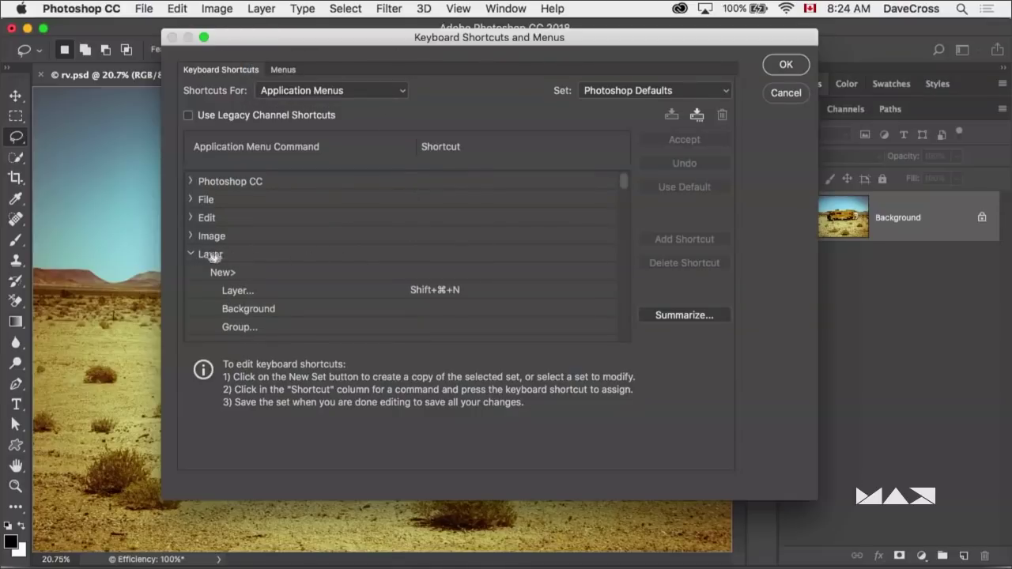
drag(622, 186, 606, 244)
click(440, 236)
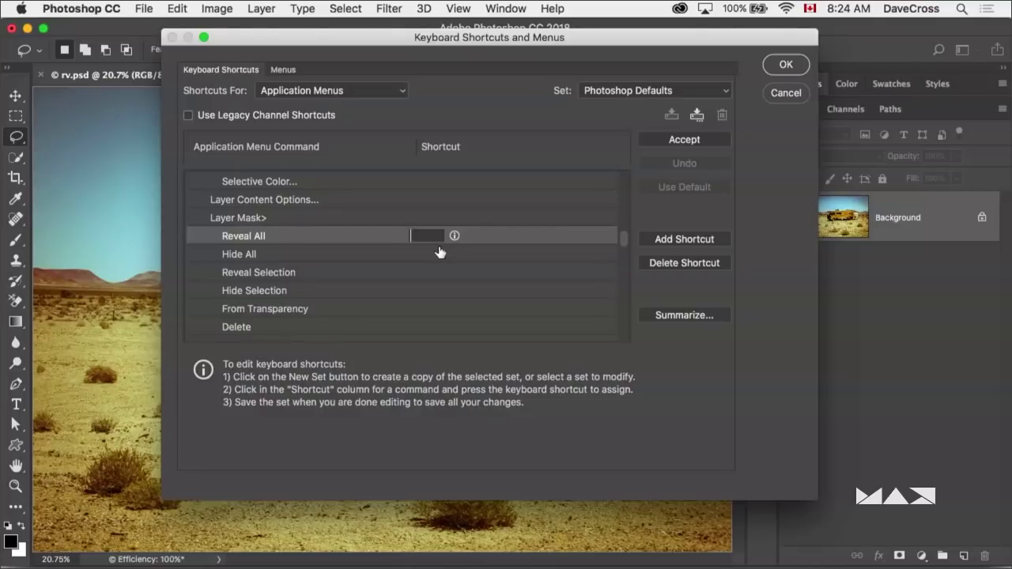
key(shift+super+l)
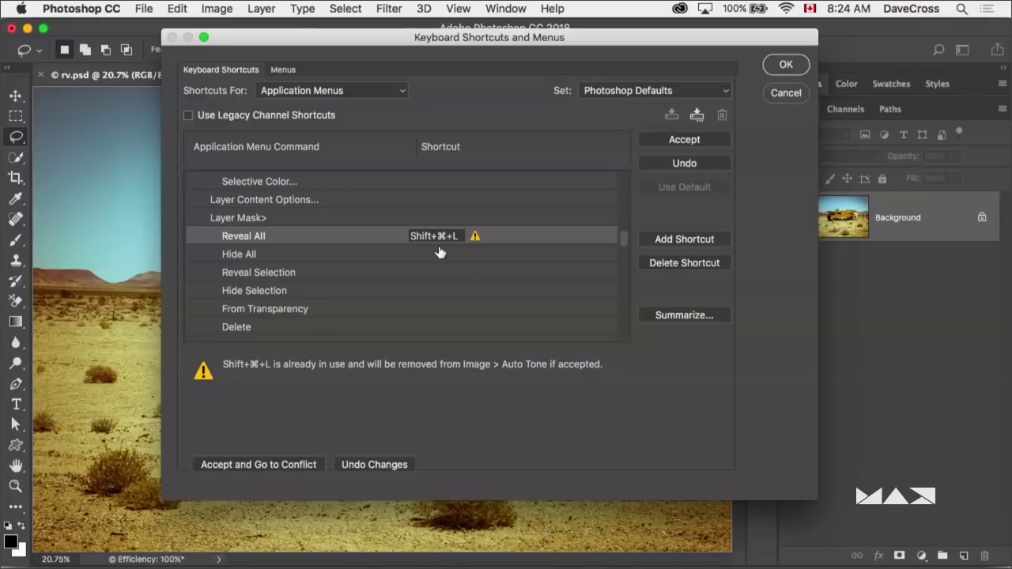
click(674, 146)
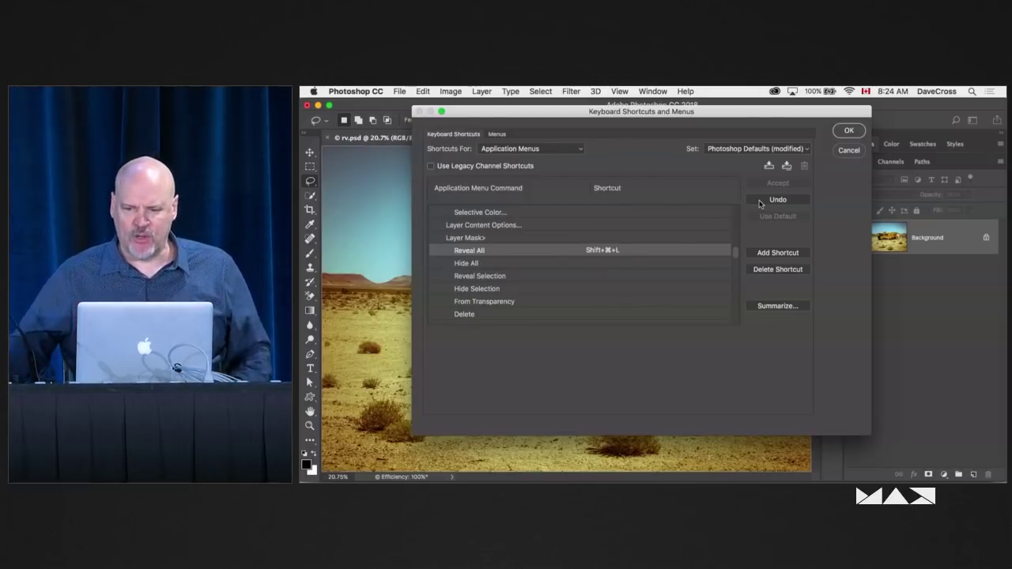
click(847, 132)
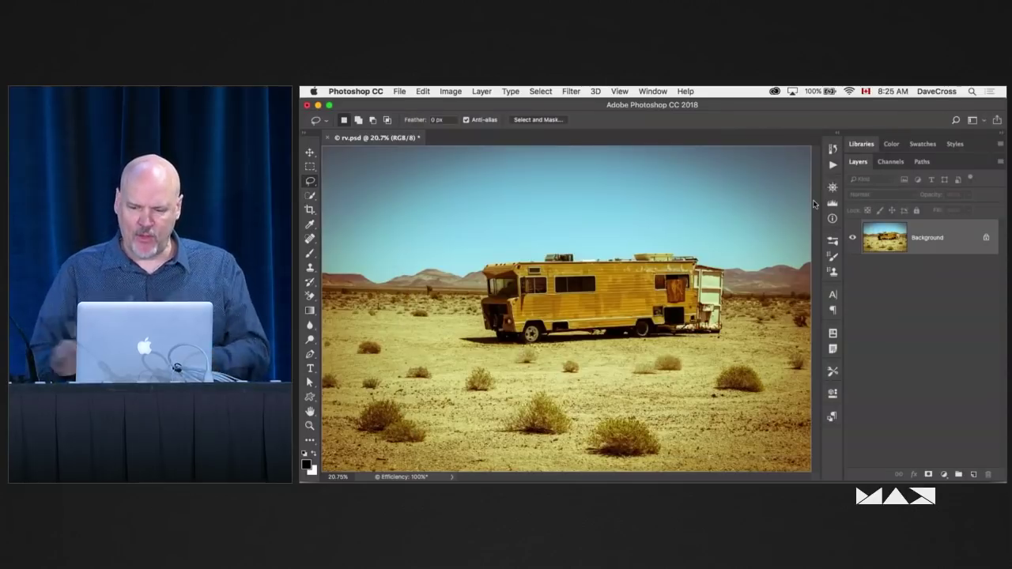
Step: Unlock the Background layer and add a reveal-all layer mask to it
click(986, 237)
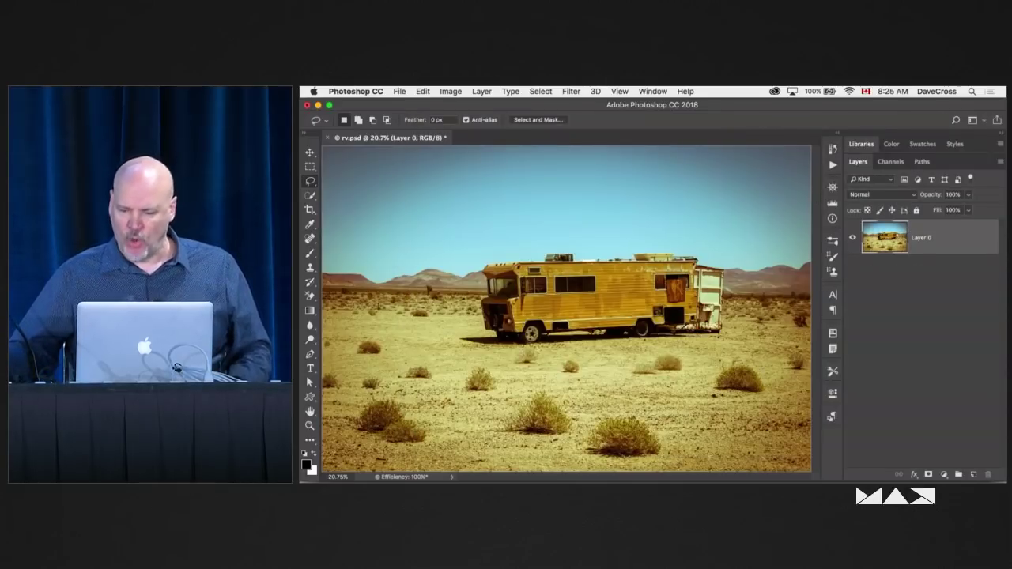
key(ctrl+shift+m)
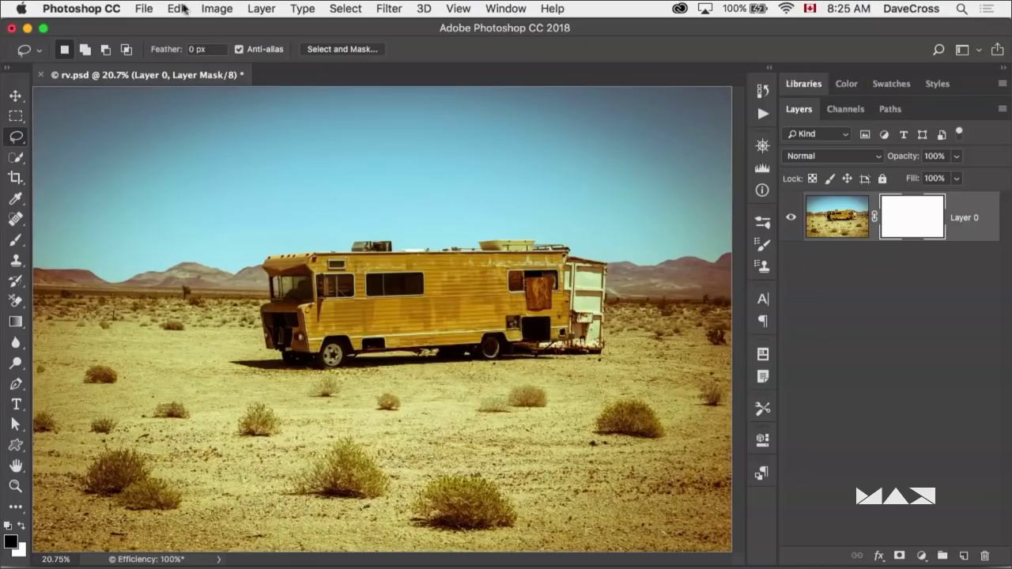
click(212, 6)
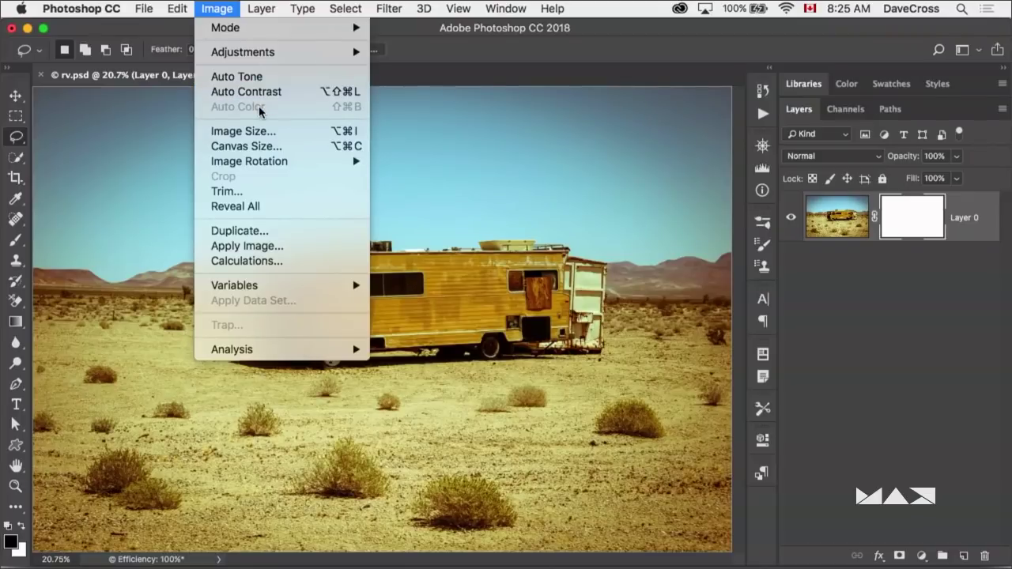
click(233, 7)
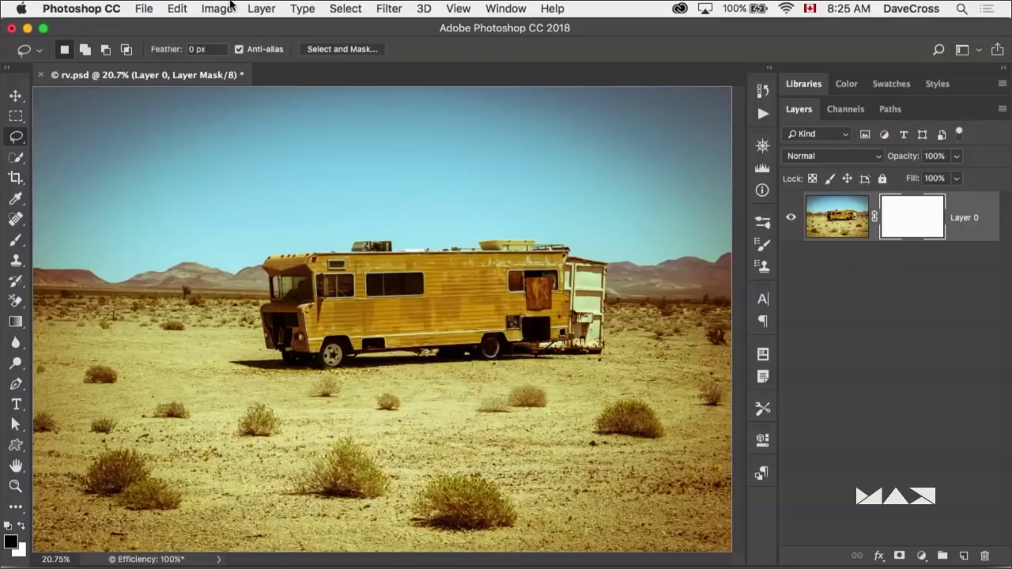
click(391, 8)
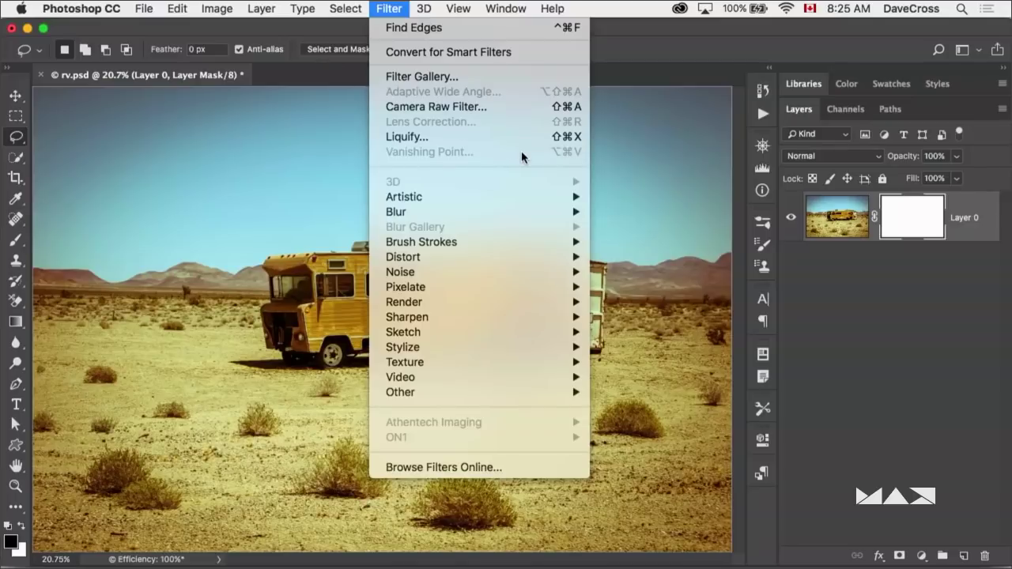
click(393, 5)
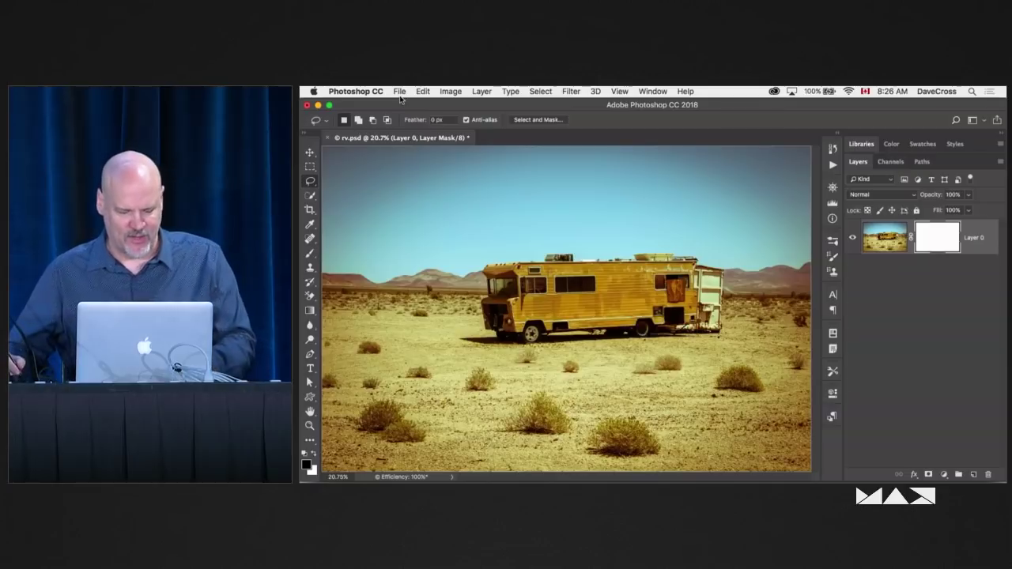
Step: Close rv.psd without saving the changes and open iceland.tif from the recent files
key(super+w)
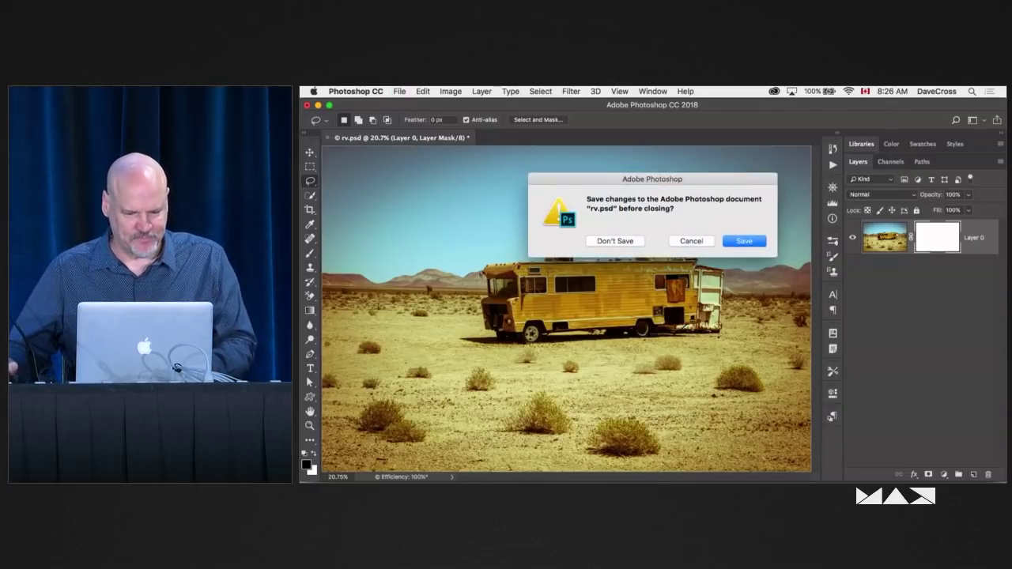
click(605, 242)
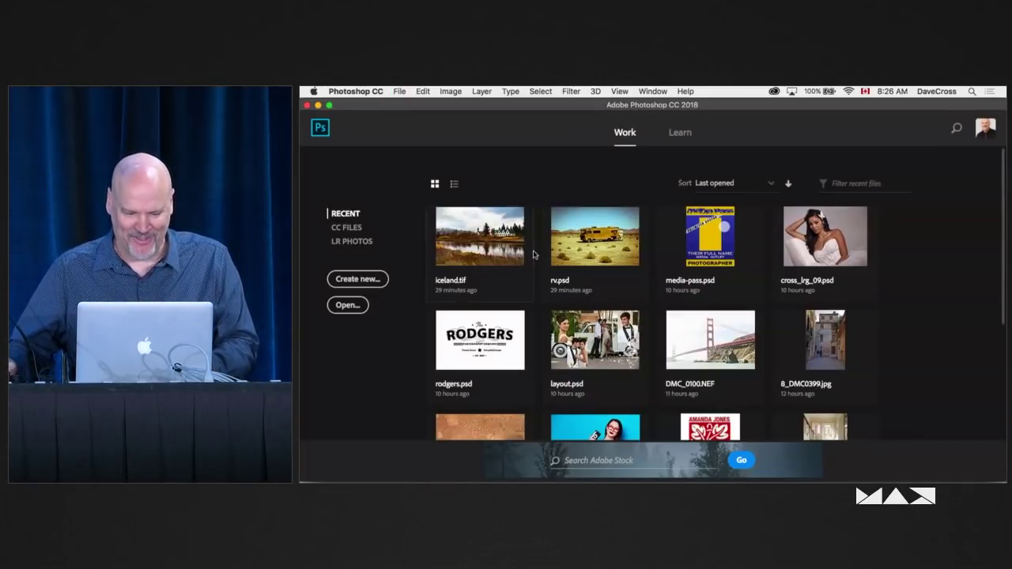
click(480, 245)
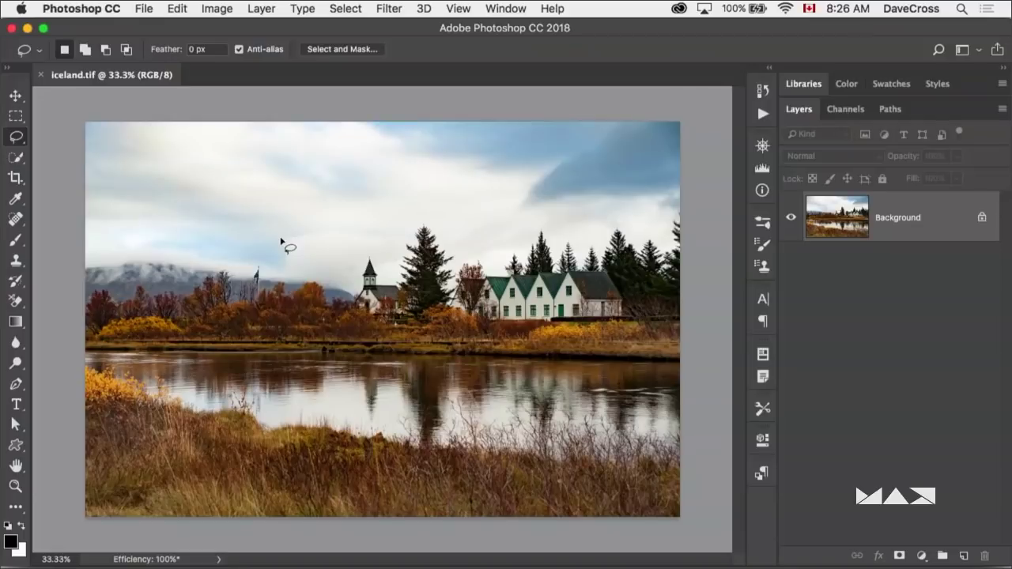
Step: Switch through the Type, Crop and Clone Stamp tools, leaving the image uncropped
key(t)
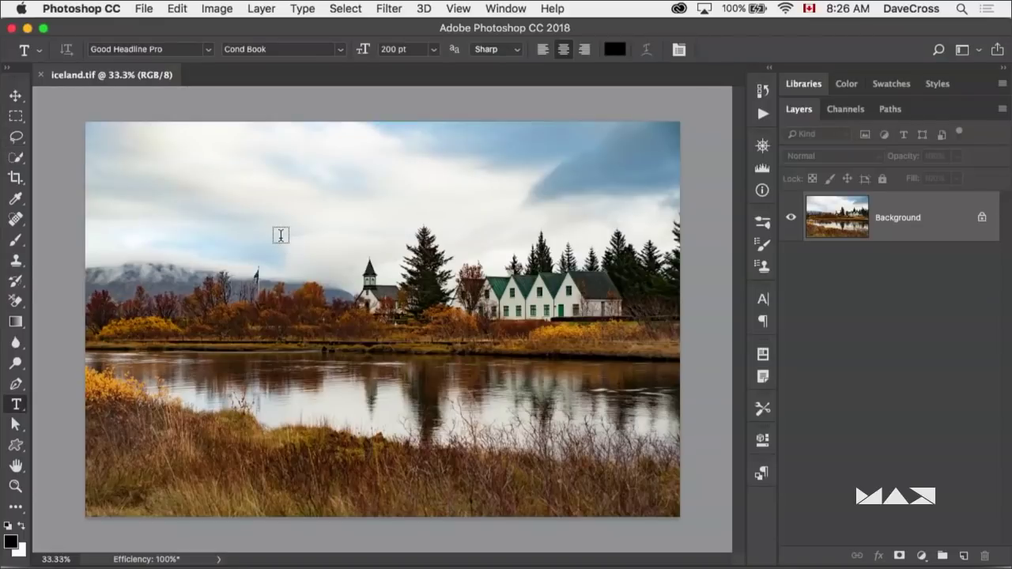
key(c)
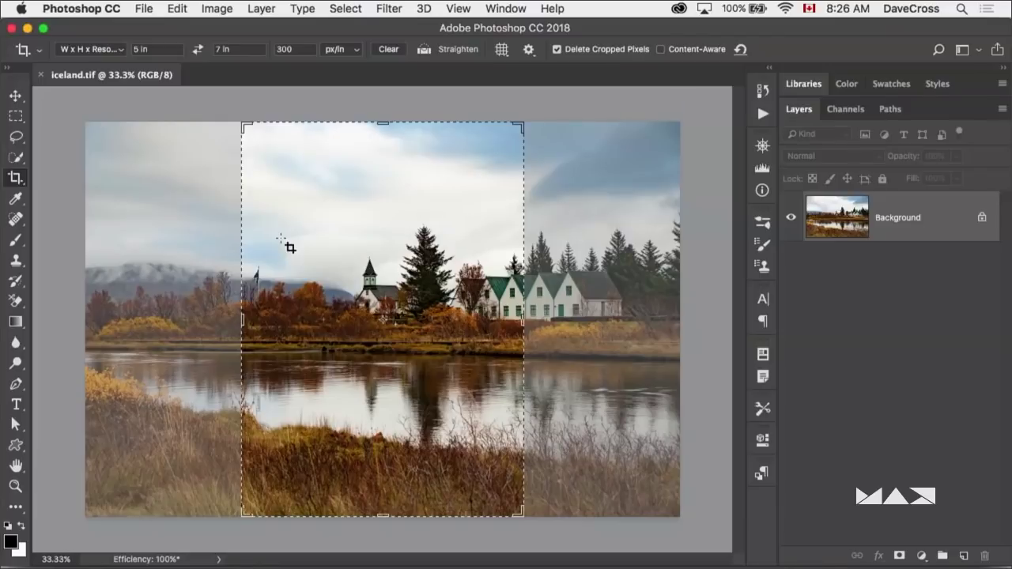
key(Escape)
key(s)
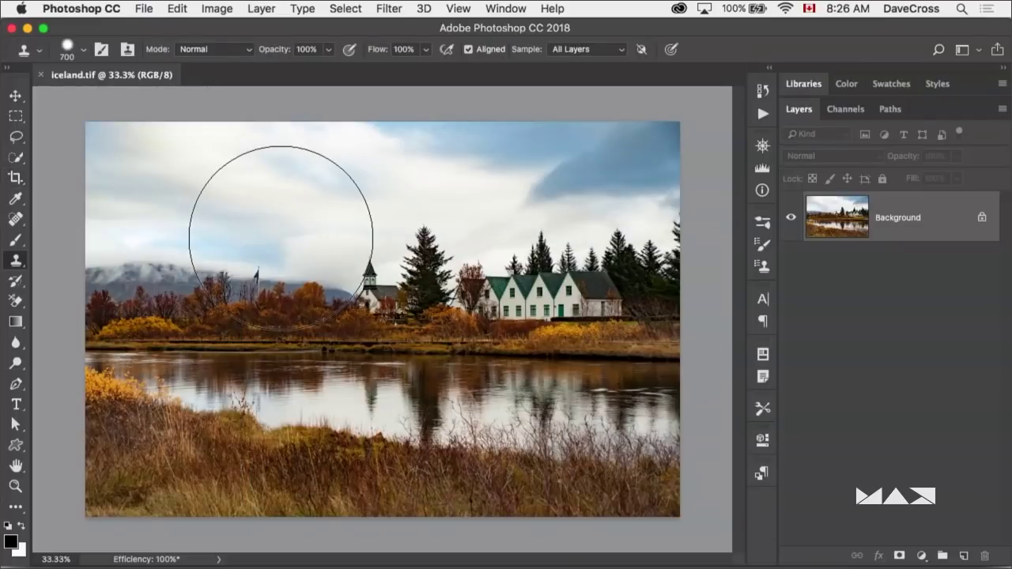
Step: Activate the Type tool and limit its tool preset list to the current tool only
key(t)
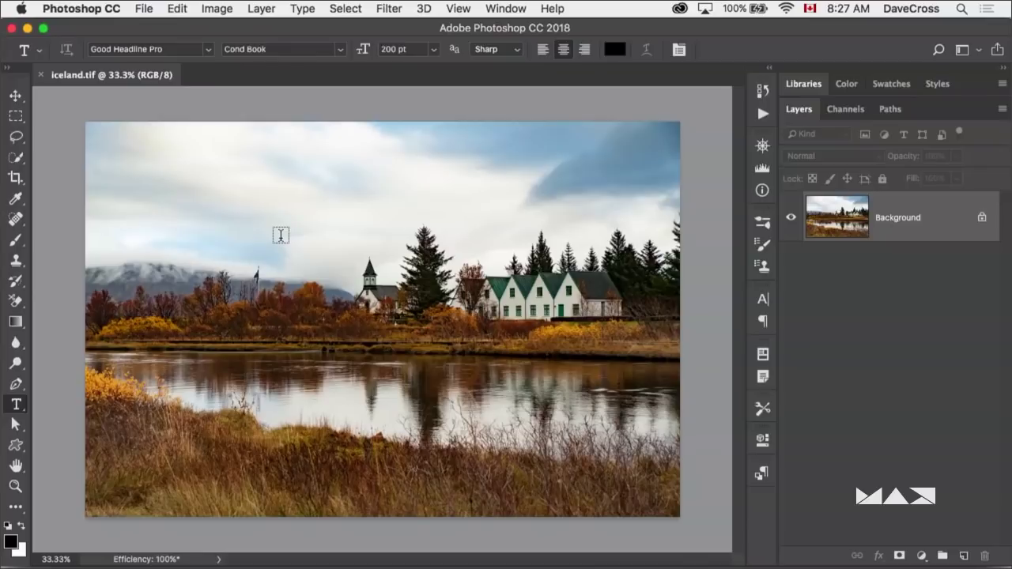
click(41, 51)
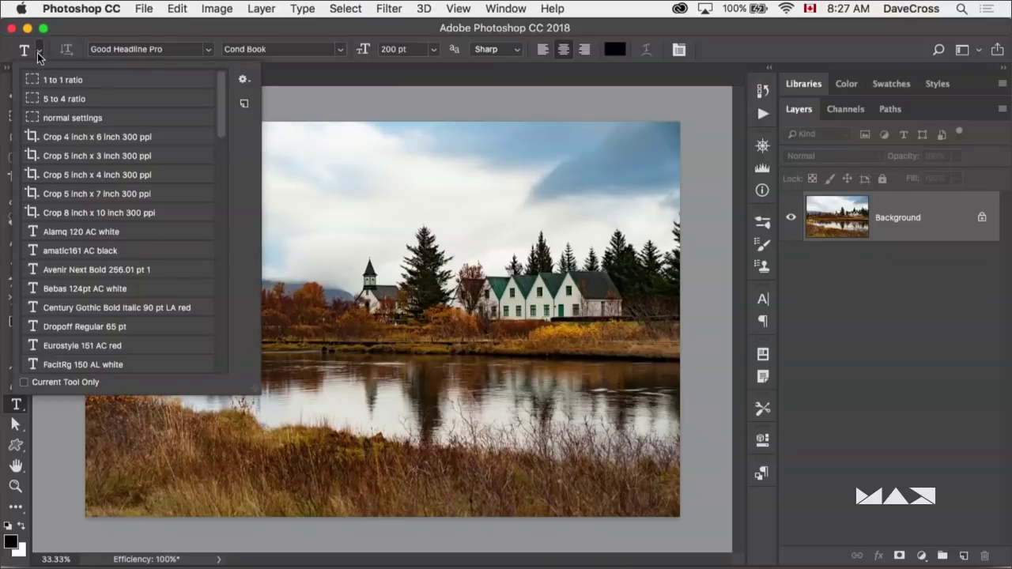
click(23, 383)
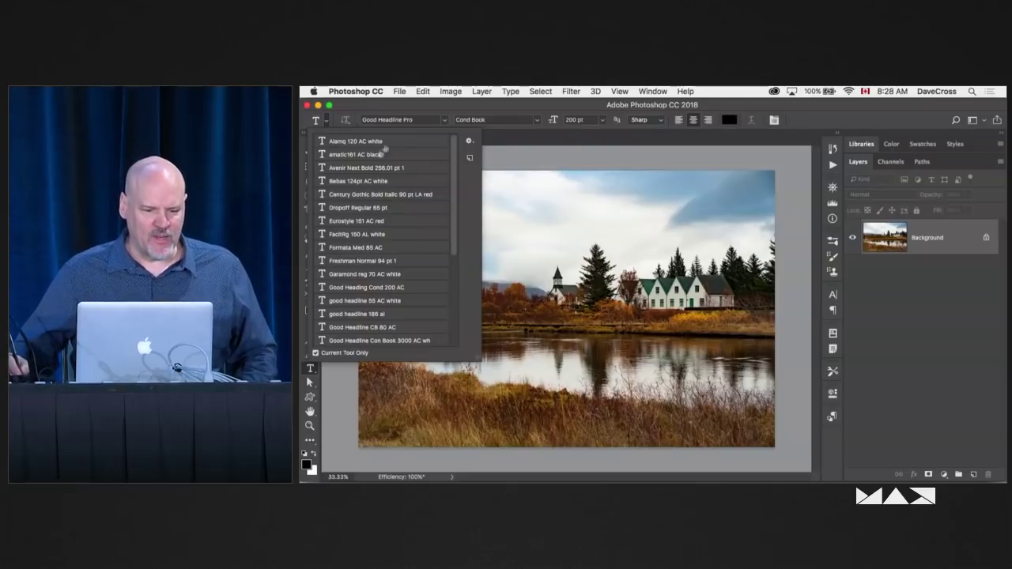
click(445, 121)
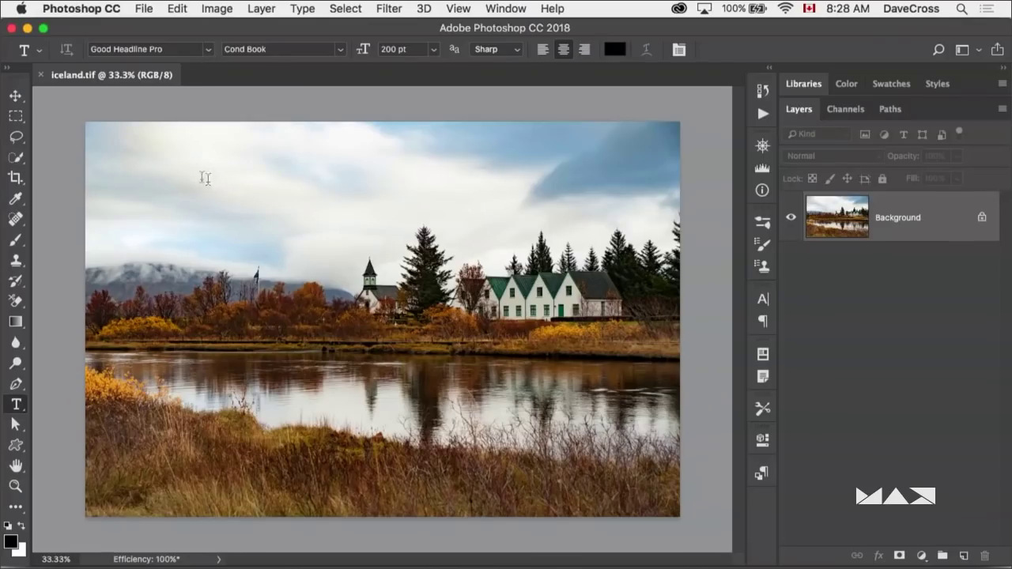
Step: Add the sample text "fhfhfh" at 200 pt to the photo and move it down from the upper edge toward the centre
click(206, 180)
text(mmm)
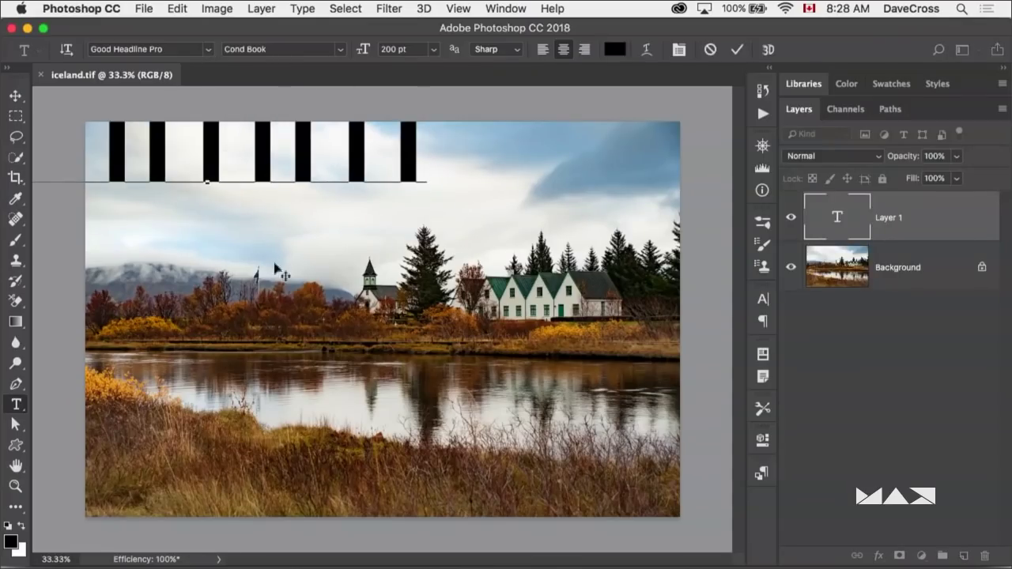
drag(293, 242, 439, 353)
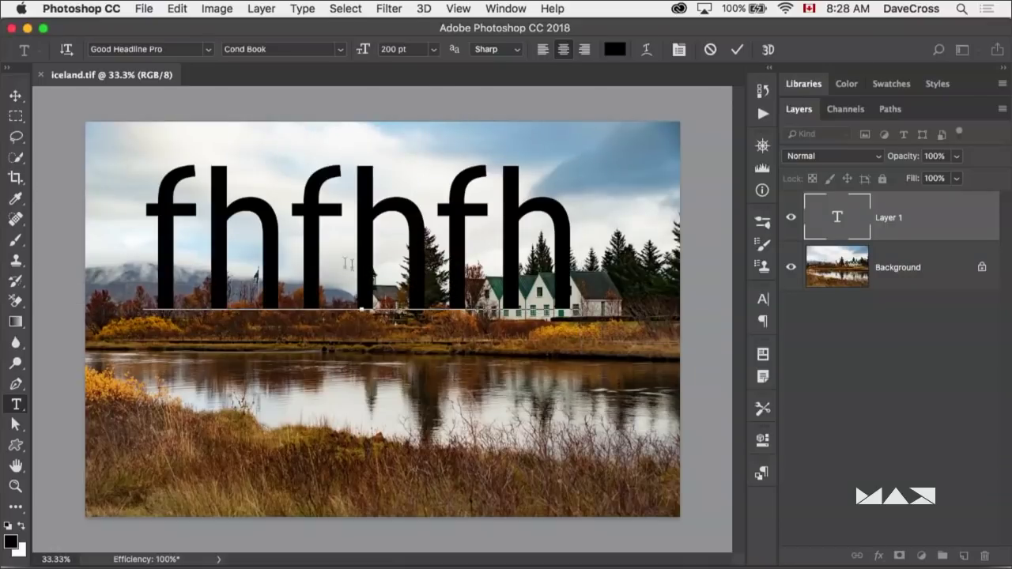
Step: Set the sample text's font to acid_reflux and its size to 120 pt
double_click(346, 263)
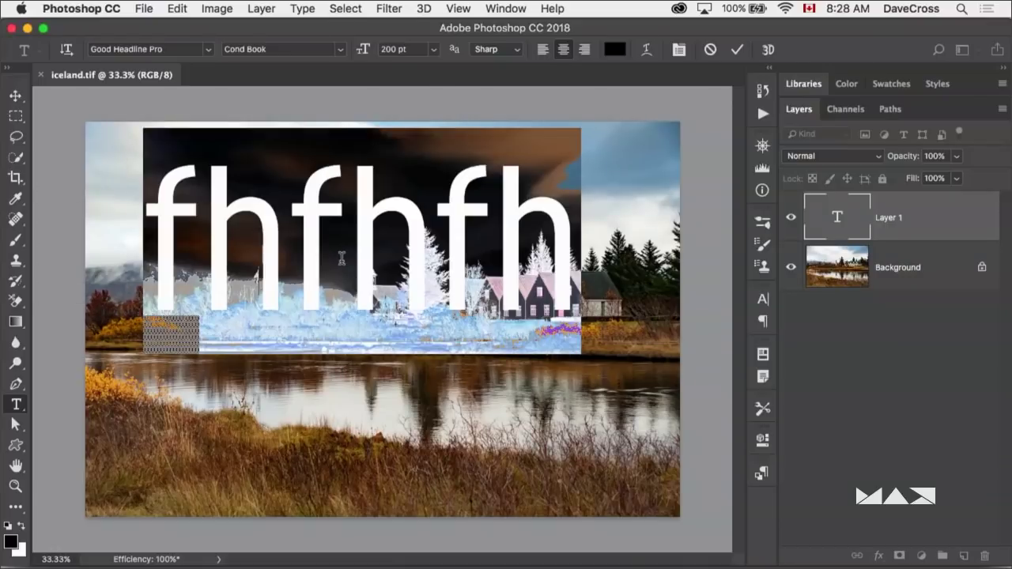
click(209, 50)
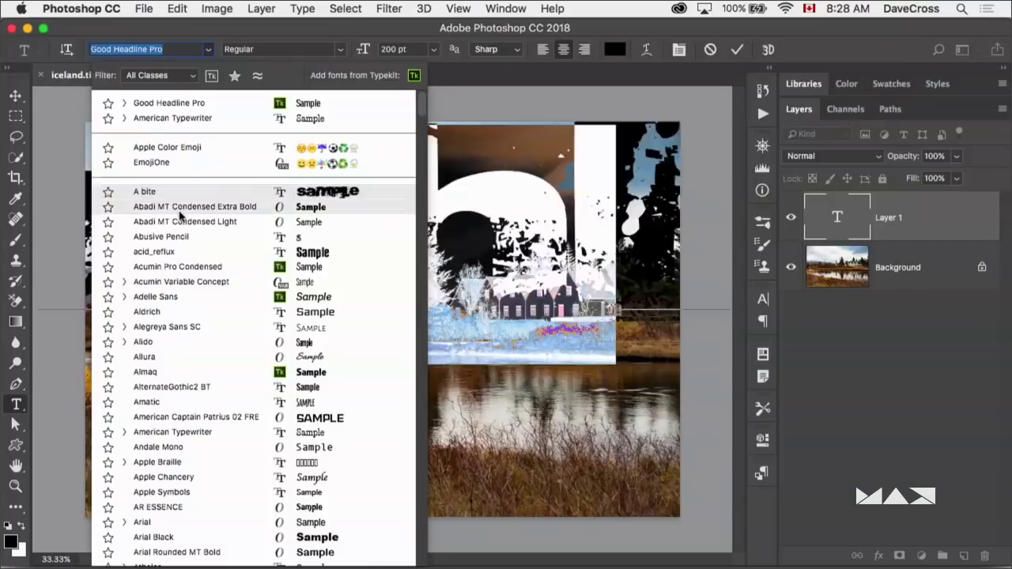
click(166, 251)
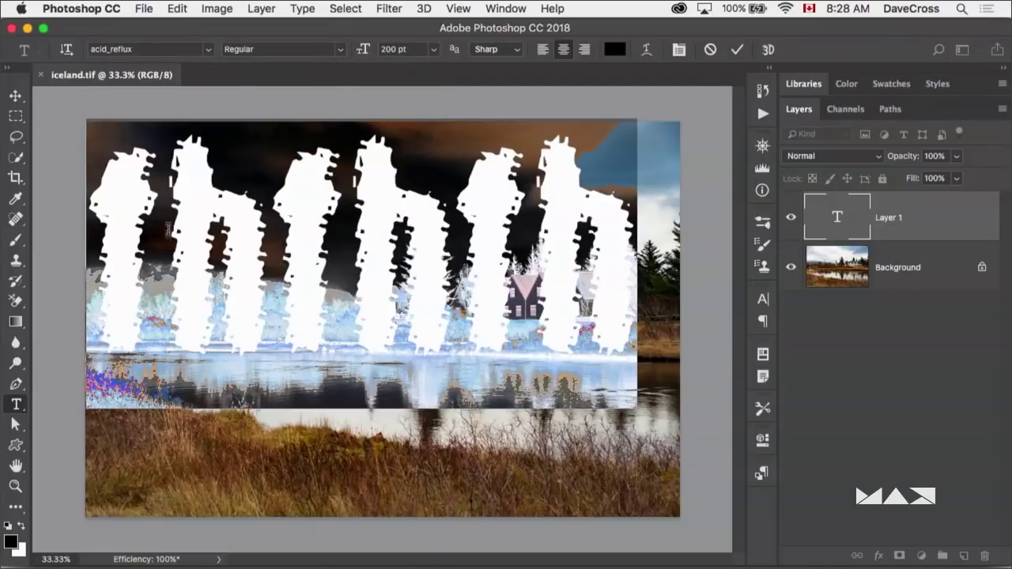
drag(369, 57, 313, 70)
Step: Change the sample text's colour to near-white and commit the text edit
click(615, 49)
click(580, 232)
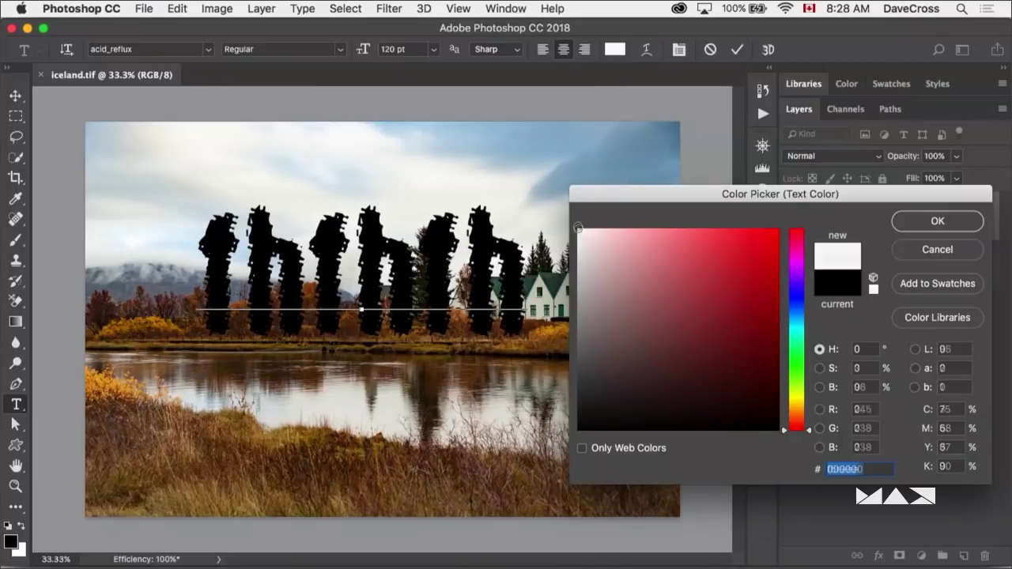
click(920, 223)
key(super+Return)
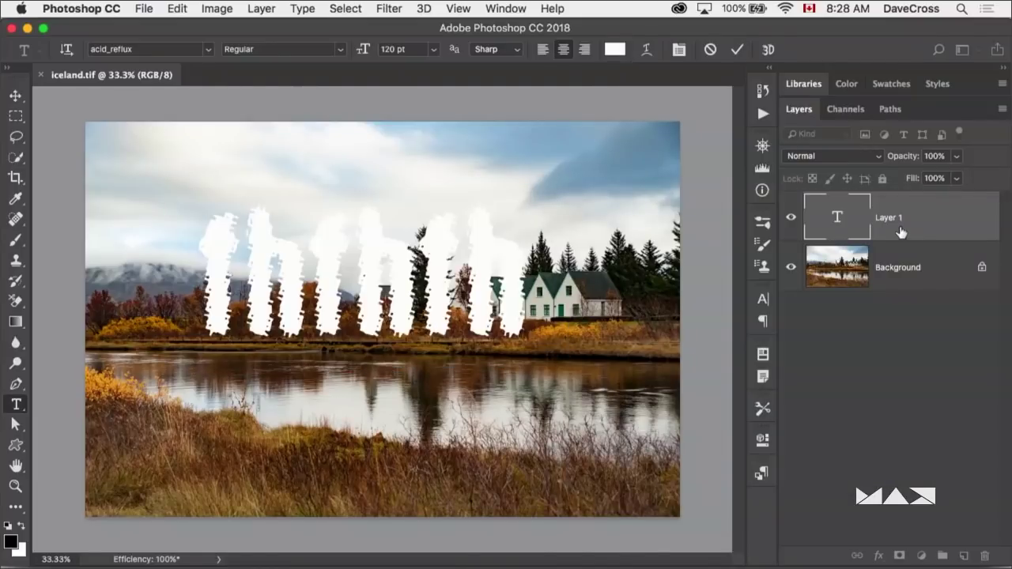
Step: Save the current type settings as a new tool preset named "acid 120 AC white"
click(37, 49)
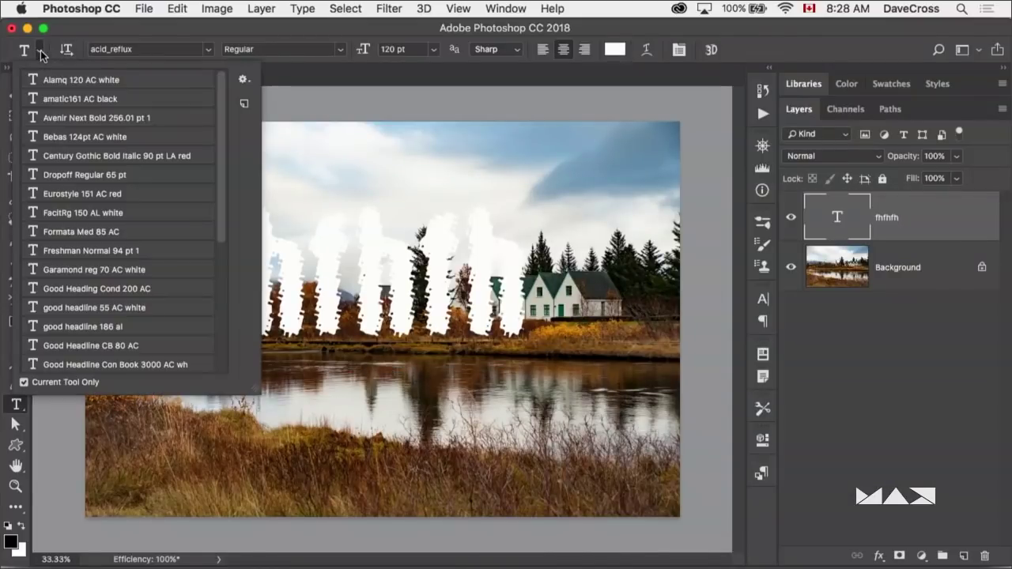
click(244, 104)
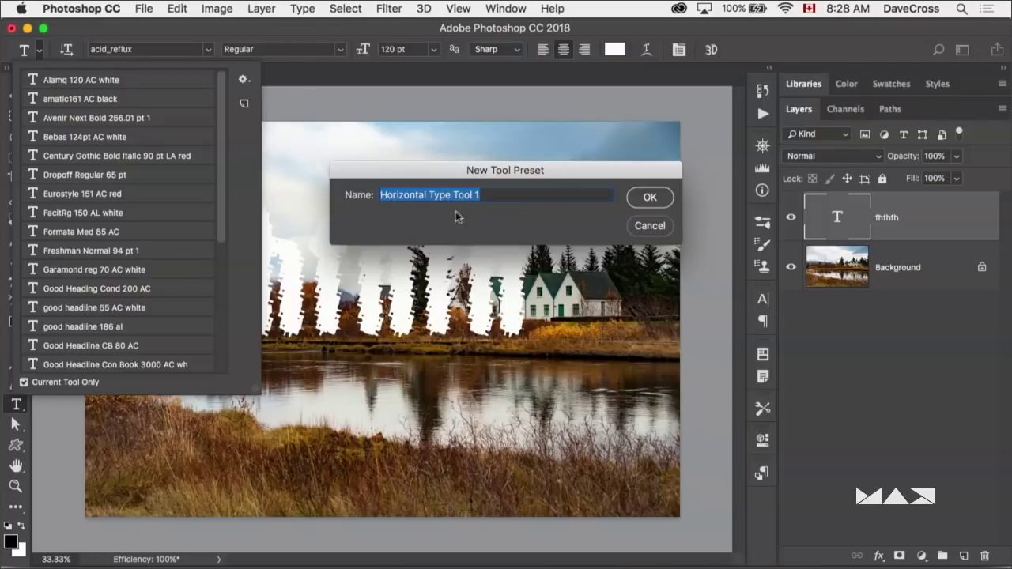
click(491, 198)
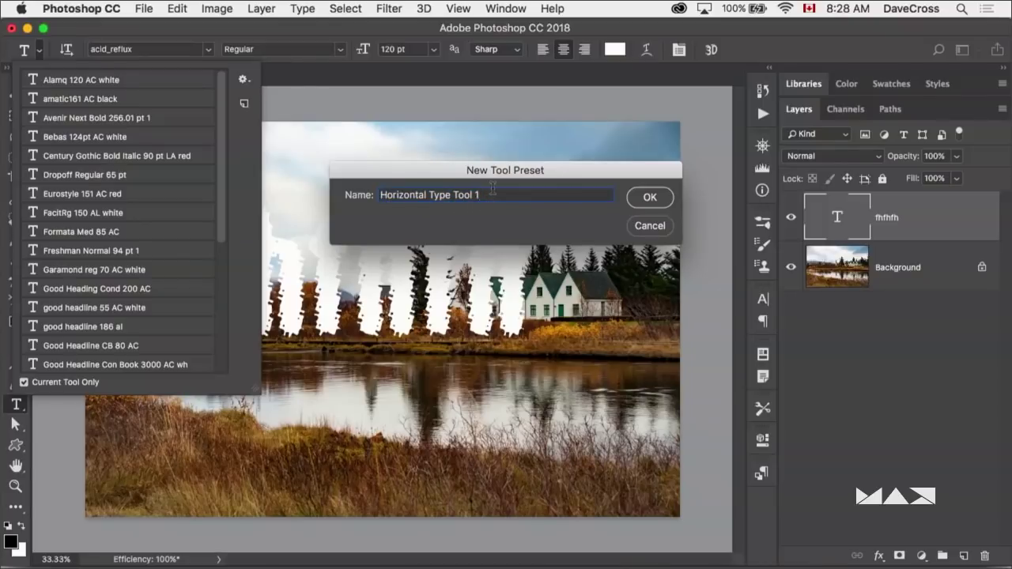
key(BackSpace)
text(3)
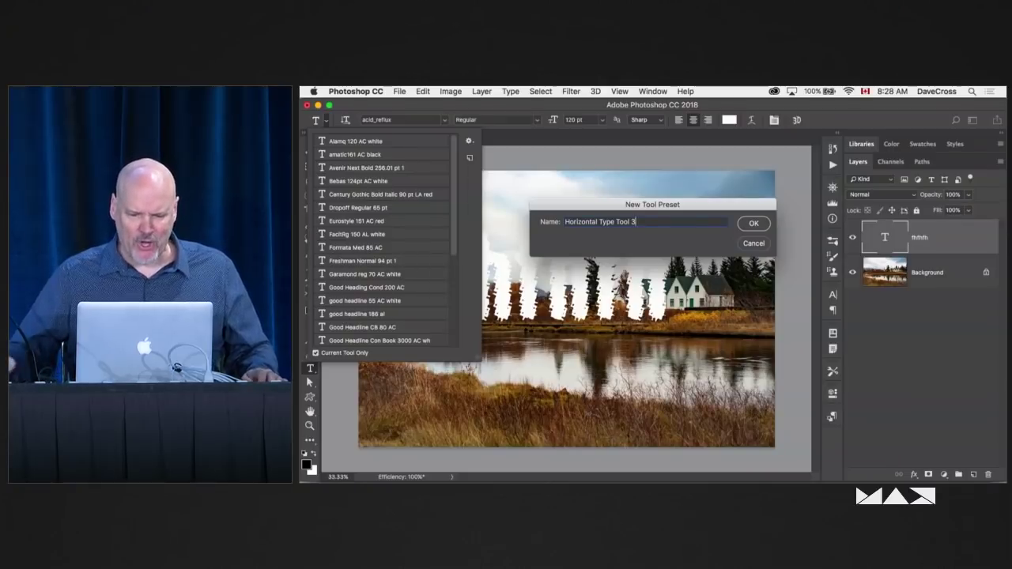
key(super+a)
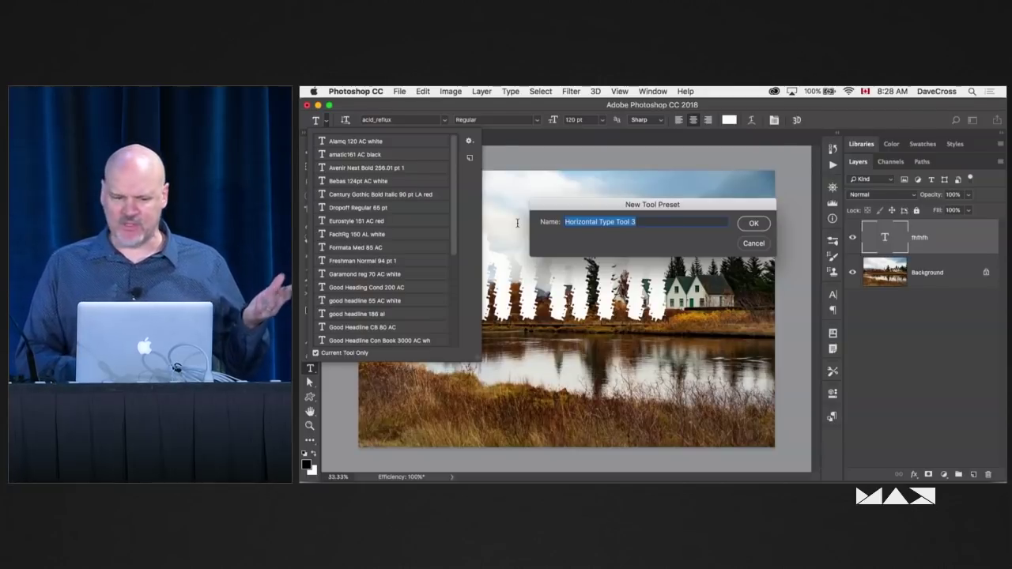
text(aci)
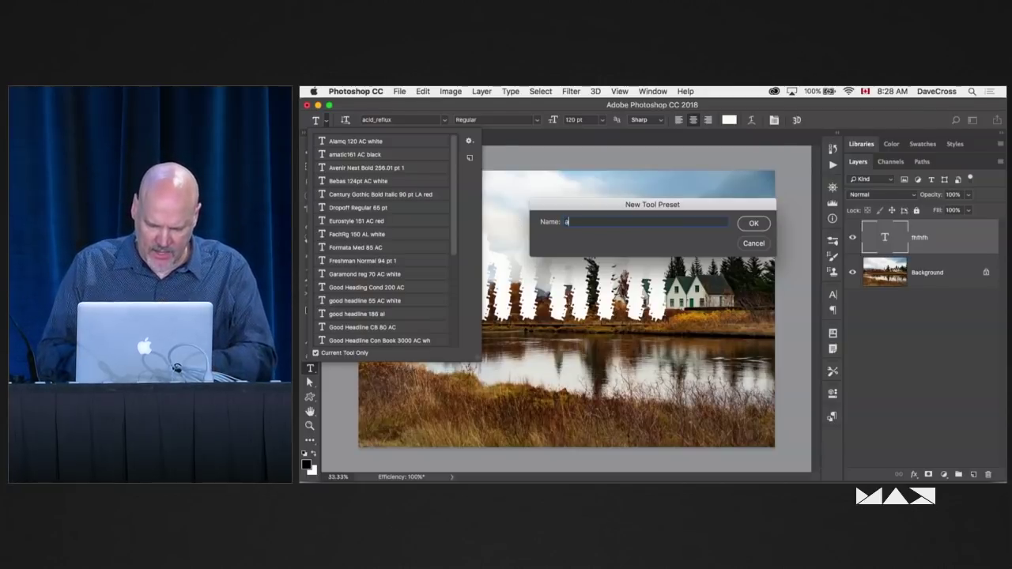
text(d)
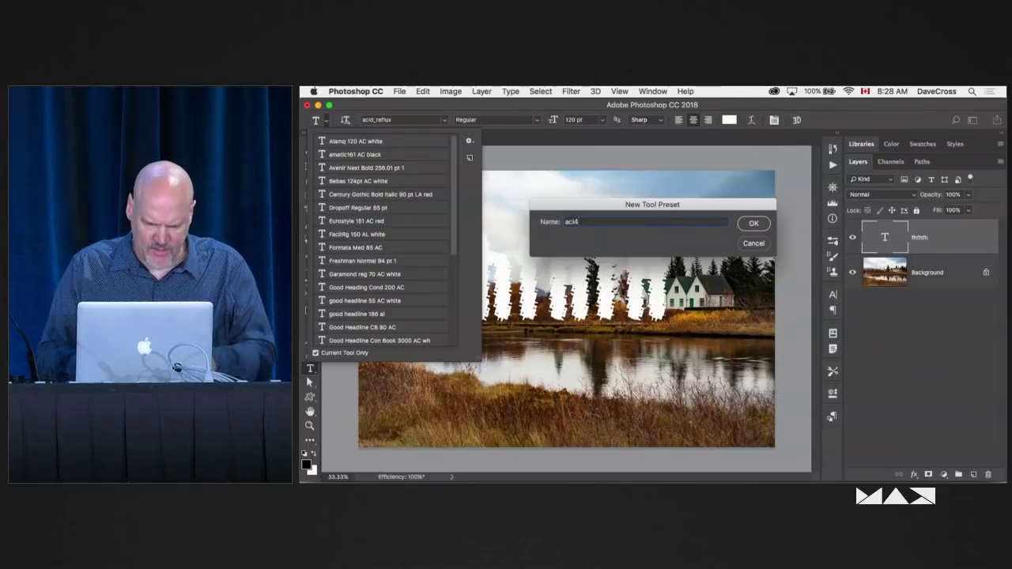
key(BackSpace)
text(d )
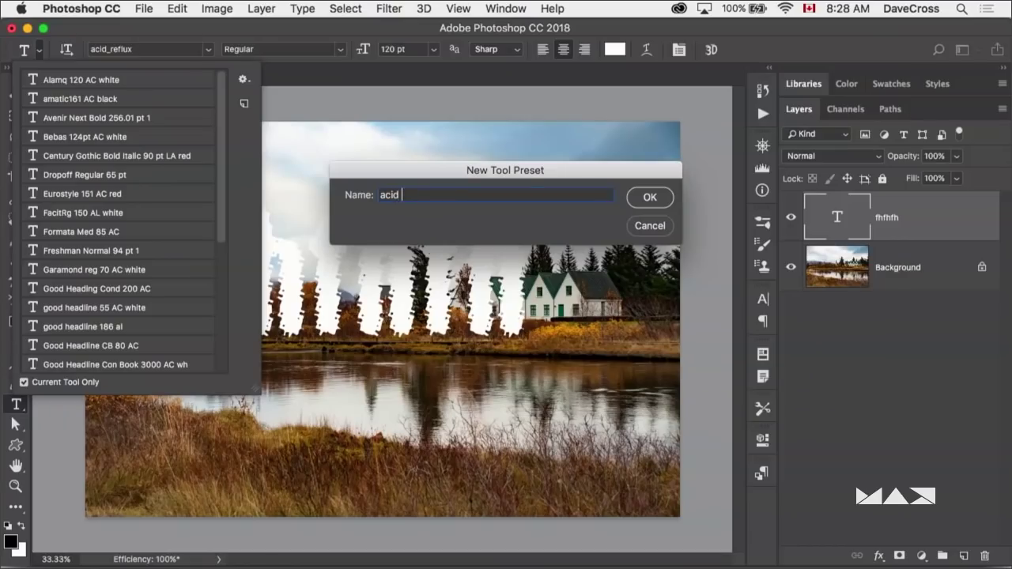
text(120 AC white)
click(640, 196)
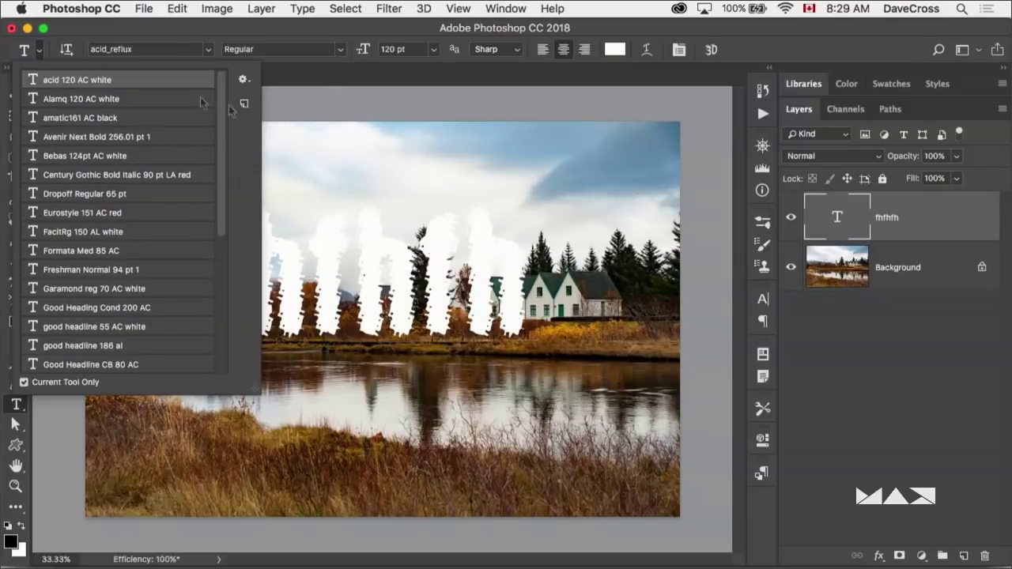
click(38, 49)
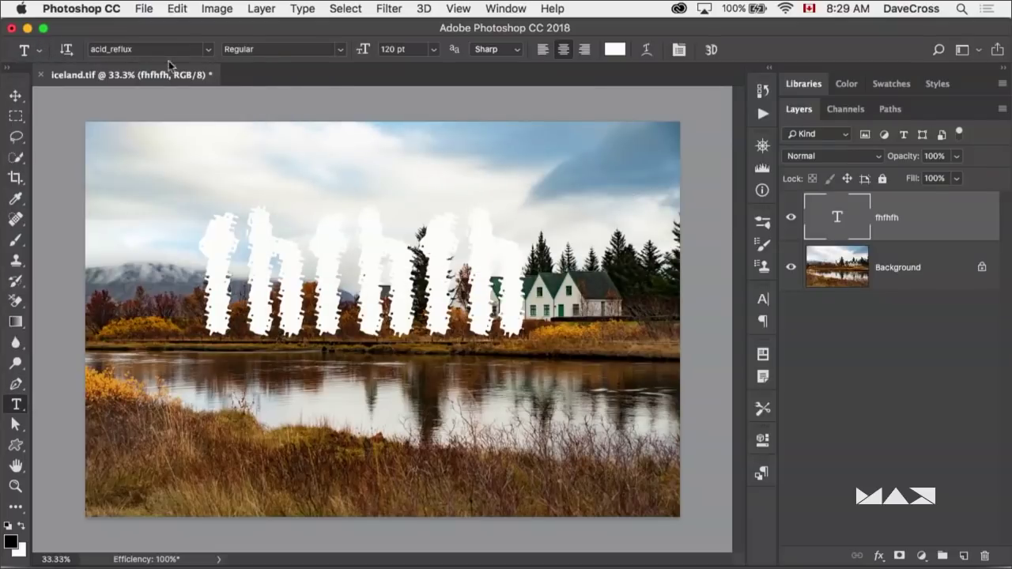
Step: Try the A bite font on the text layer, then set it to Alegreya Sans SC at 14.01 pt, left-aligned
click(210, 49)
click(152, 147)
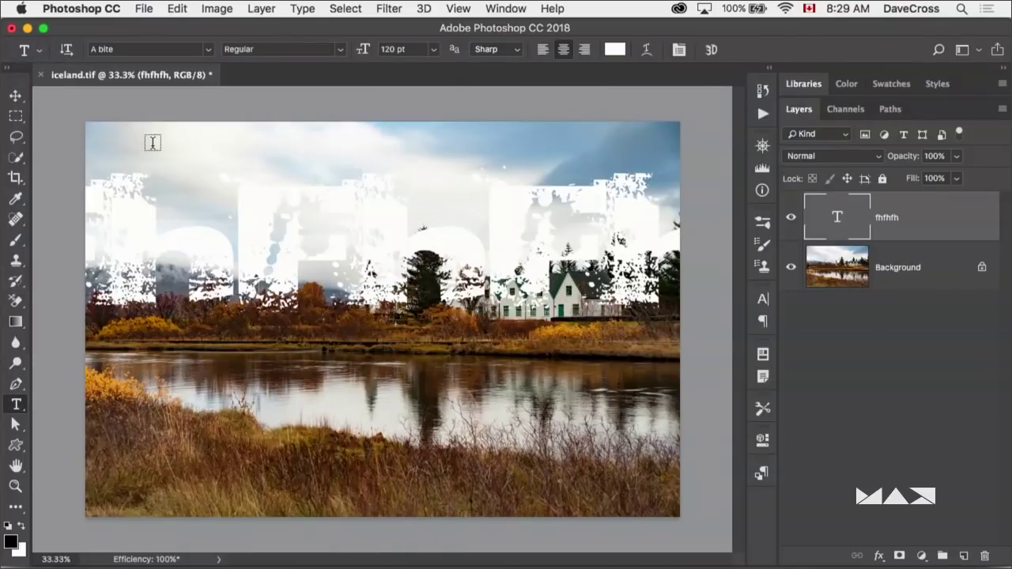
click(209, 50)
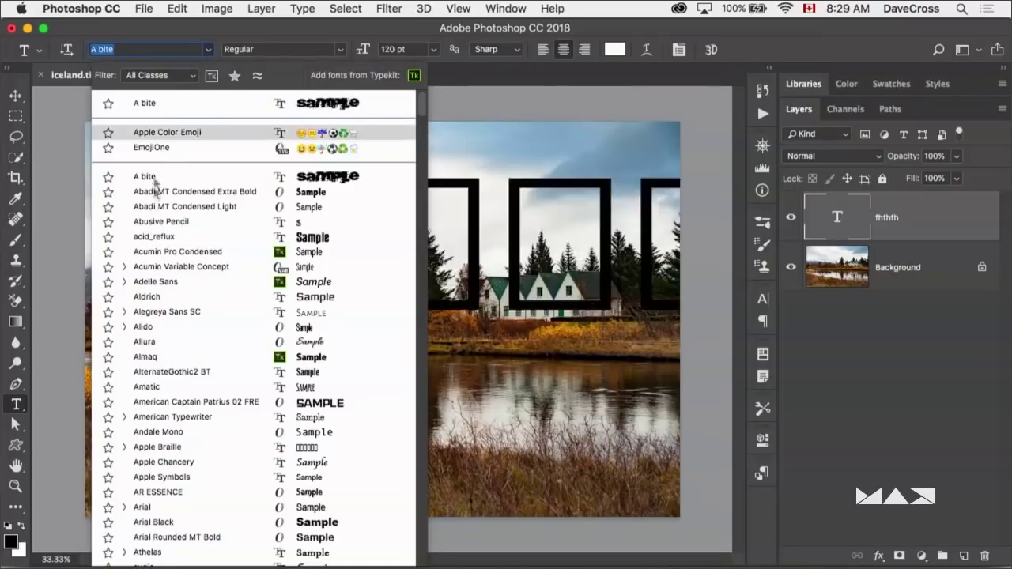
click(144, 313)
drag(363, 49, 219, 49)
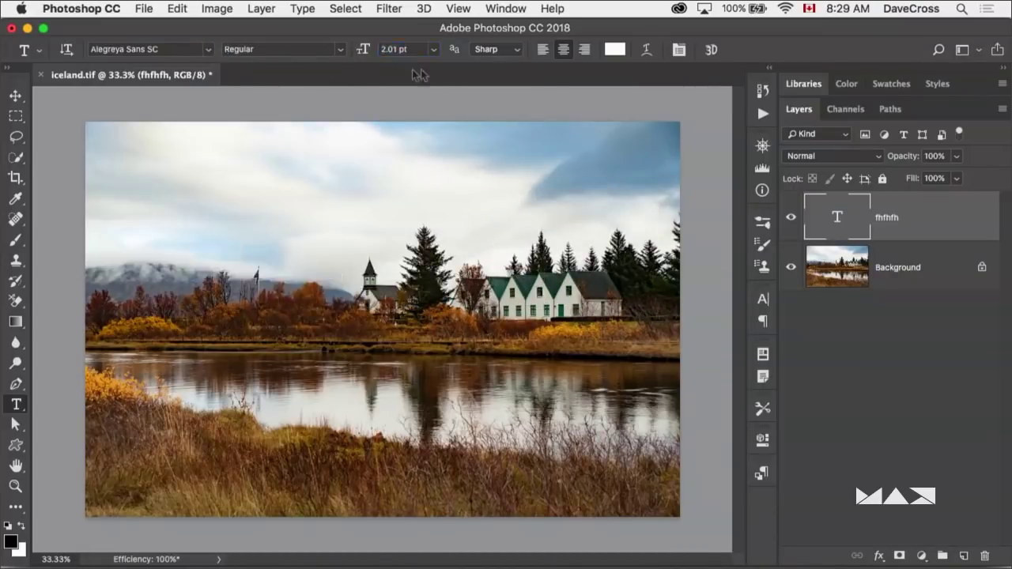
drag(365, 49, 412, 49)
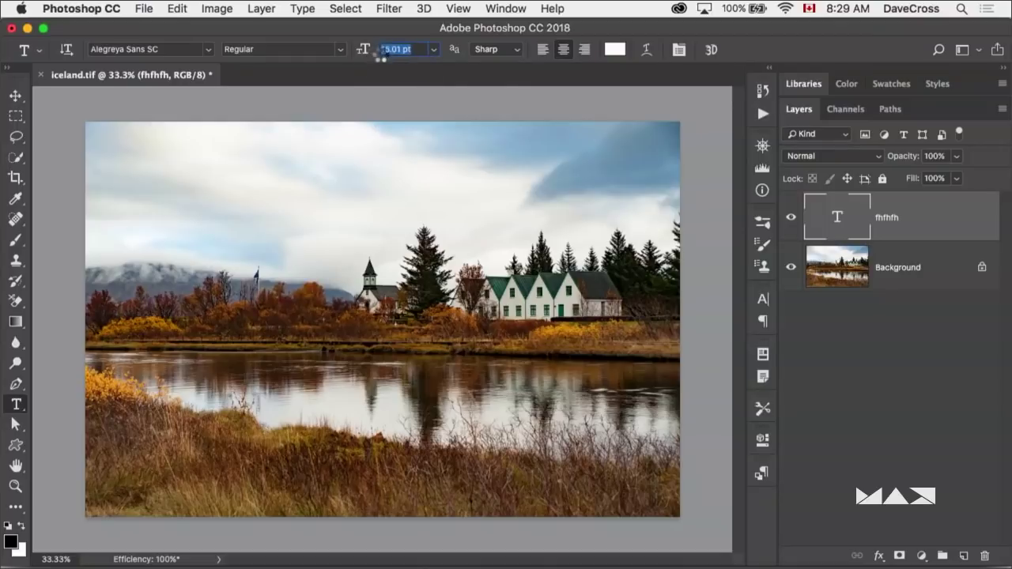
click(543, 50)
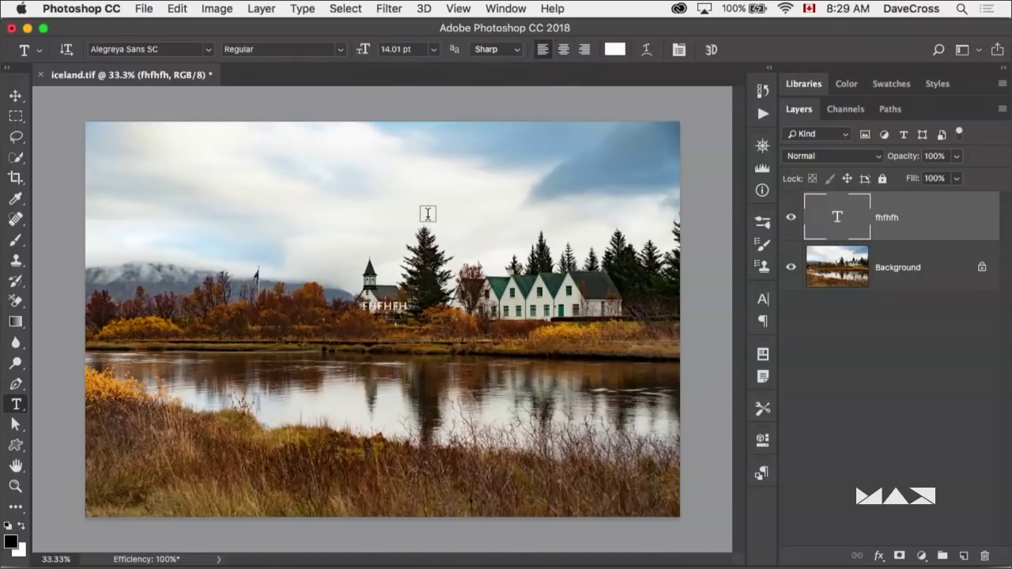
Step: Remove the text layer from iceland.tif and load the "acid 120 AC white" preset for the Type tool
key(Escape)
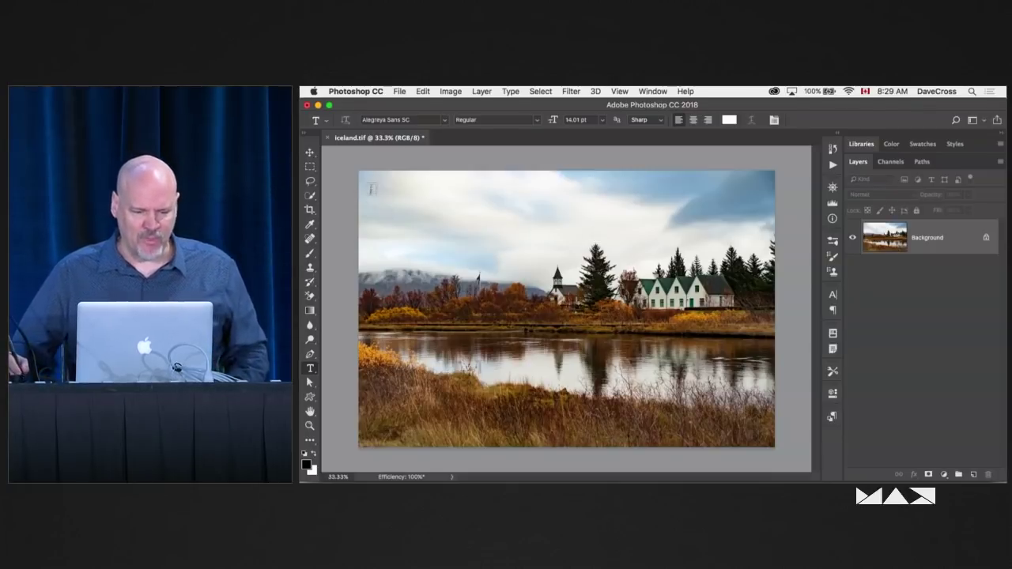
click(320, 121)
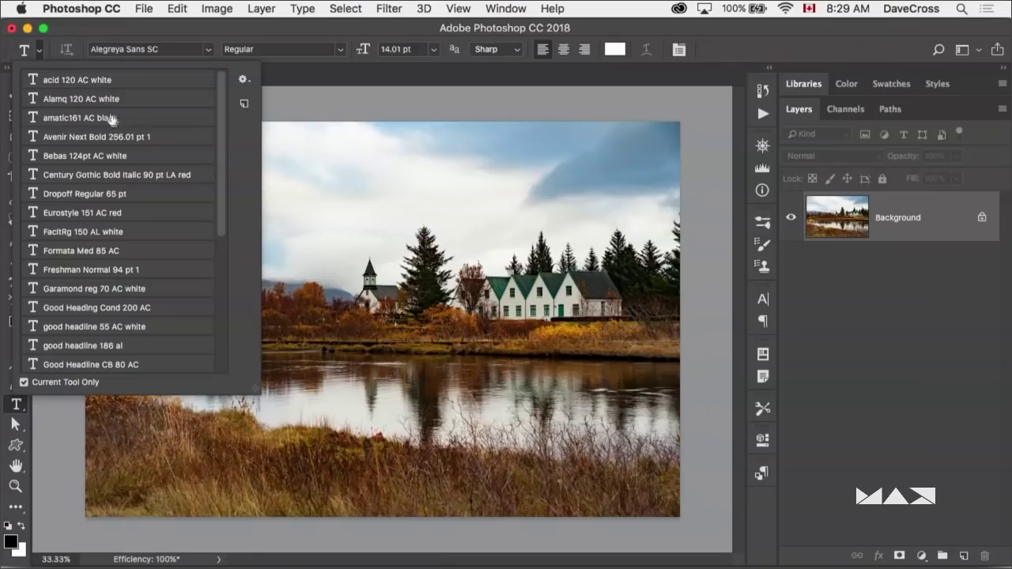
click(111, 81)
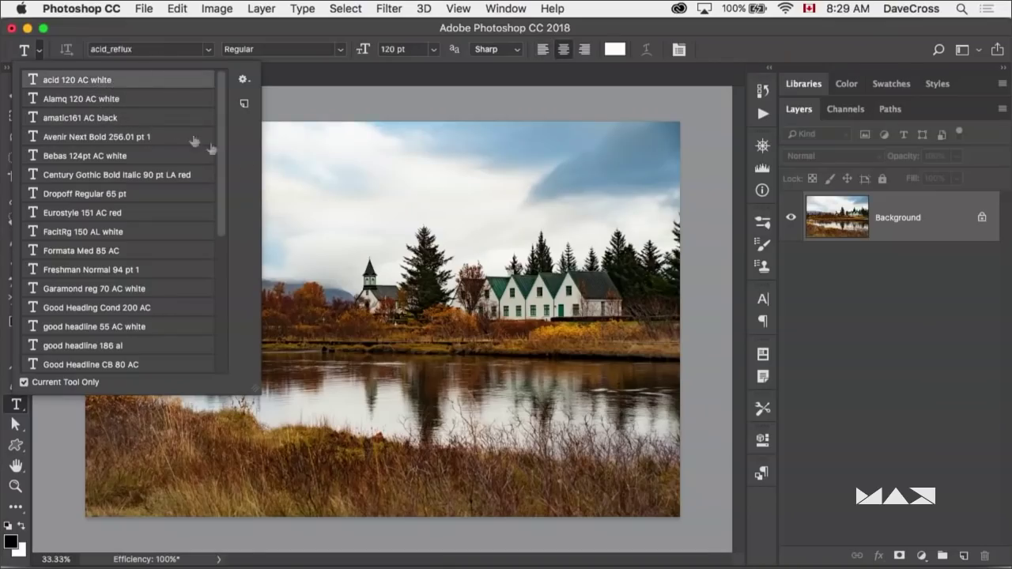
Step: Add the text "gggr" across the sky with the loaded "acid 120 AC white" type preset
click(329, 191)
text(gggr)
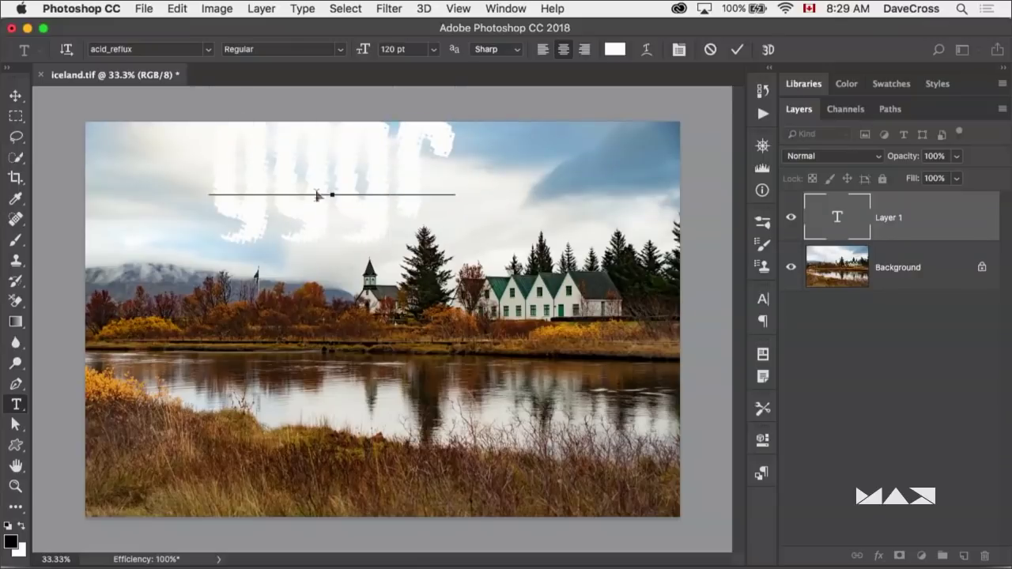
Step: Load the "Eurostyle 151 AC red" type preset and add the text "dhfh" over the water as a second text layer
click(38, 50)
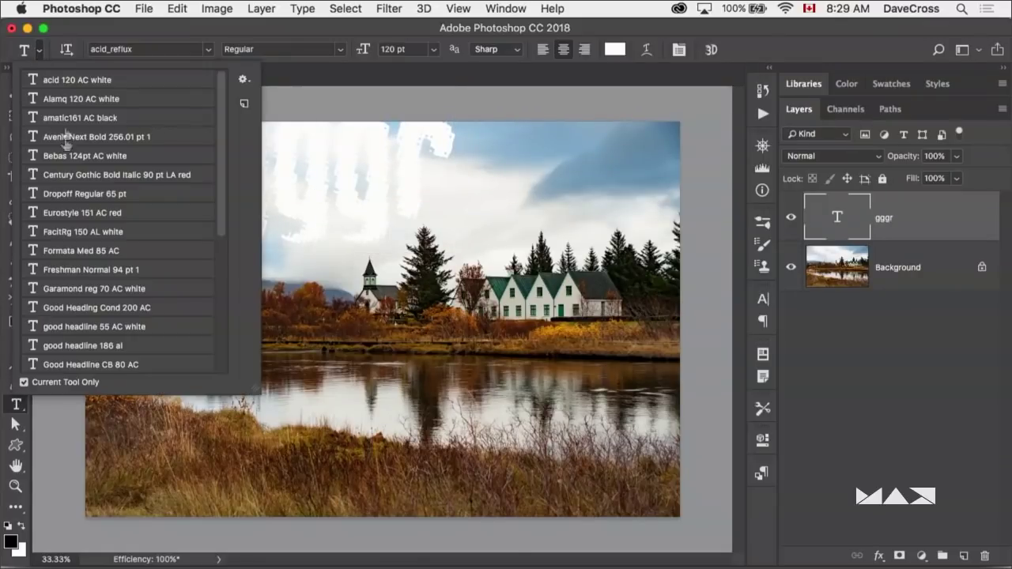
click(66, 213)
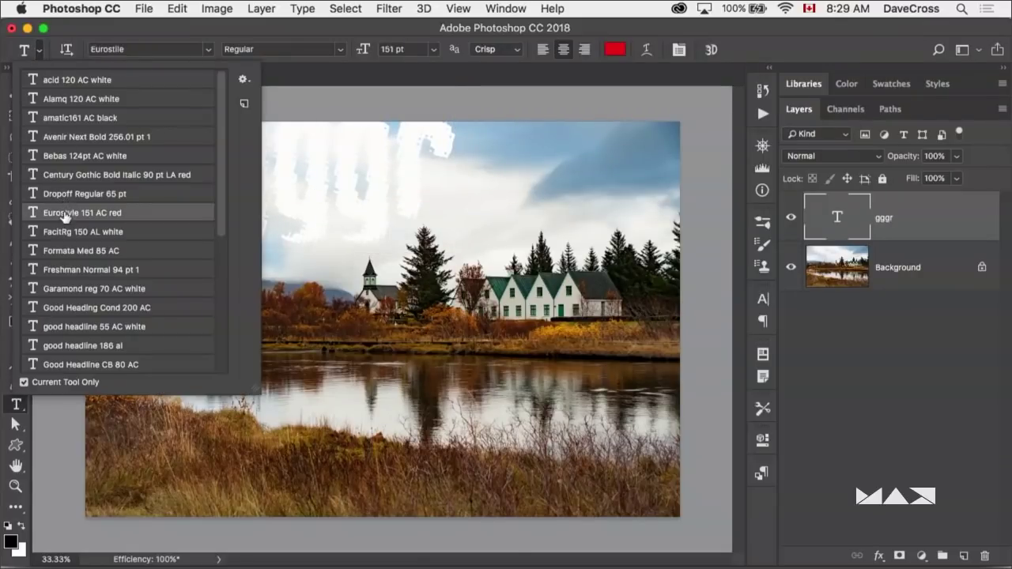
click(297, 352)
click(273, 377)
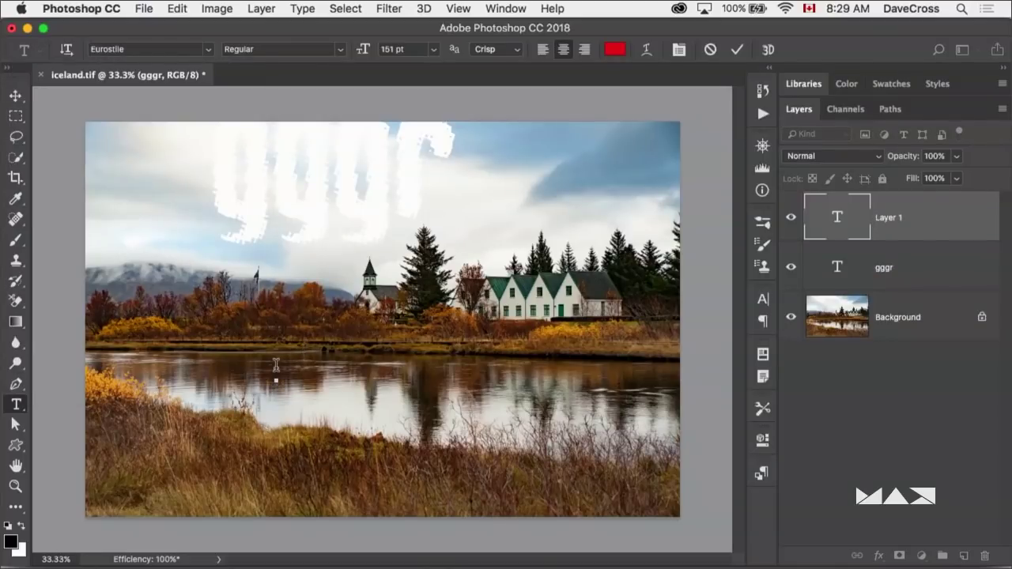
text(dhfh)
key(super+Return)
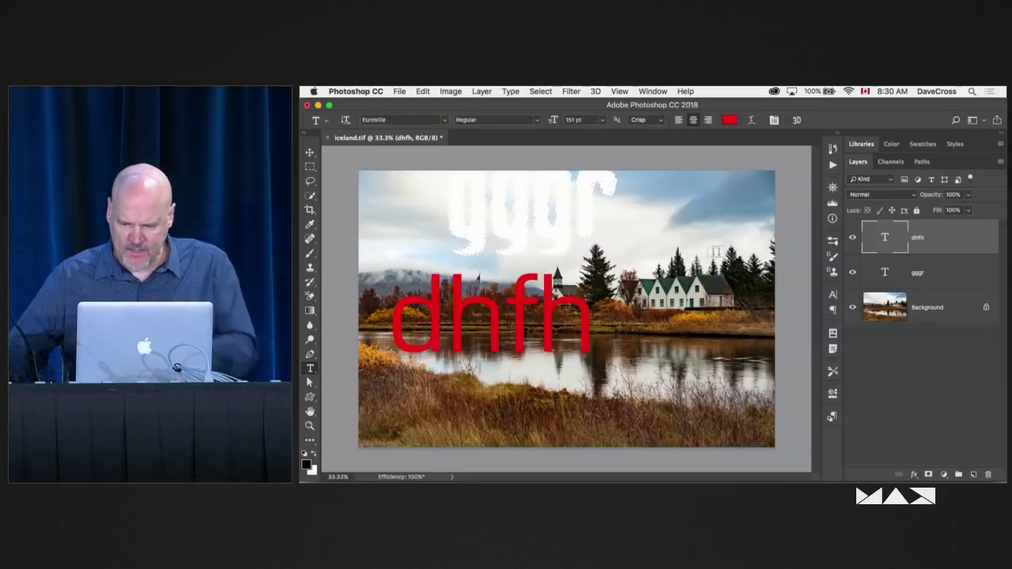
Step: Delete both text layers from iceland.tif and look over the Type tool's saved presets
key(BackSpace)
key(BackSpace)
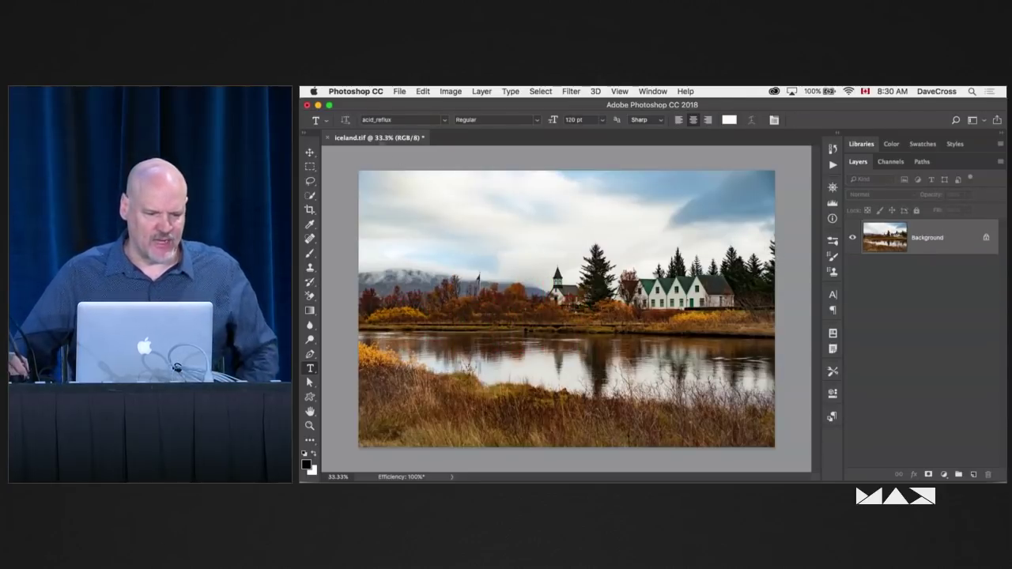
click(325, 122)
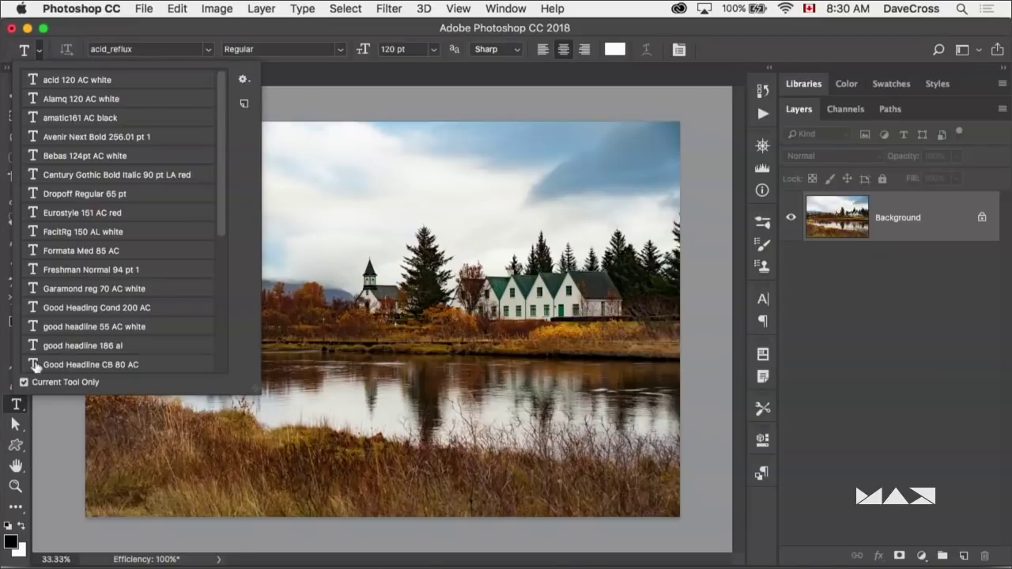
click(42, 52)
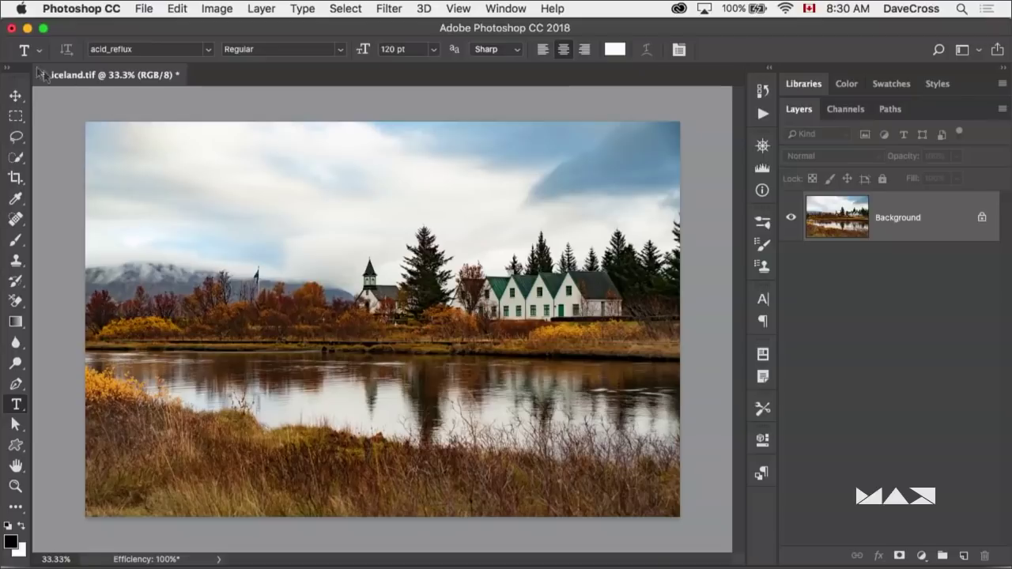
Step: Display the Tool Presets list and turn off Current Tool Only so it covers every tool
click(509, 8)
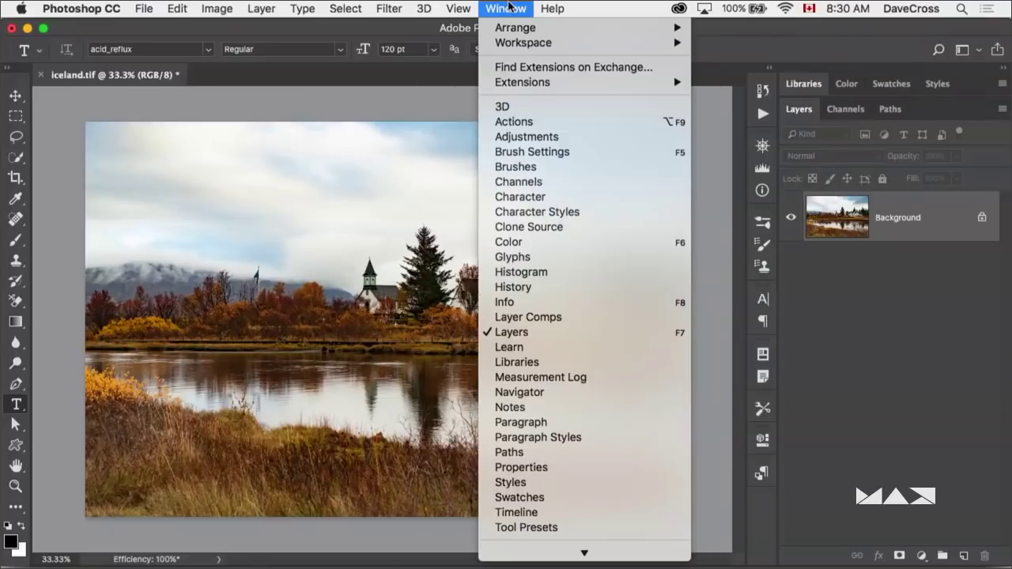
mouse_move(526, 546)
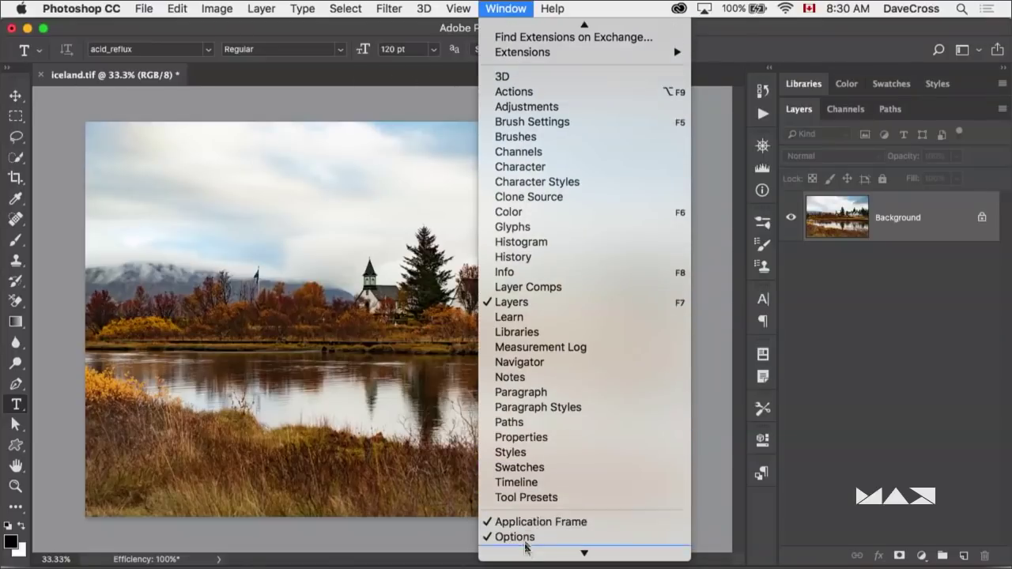
click(528, 498)
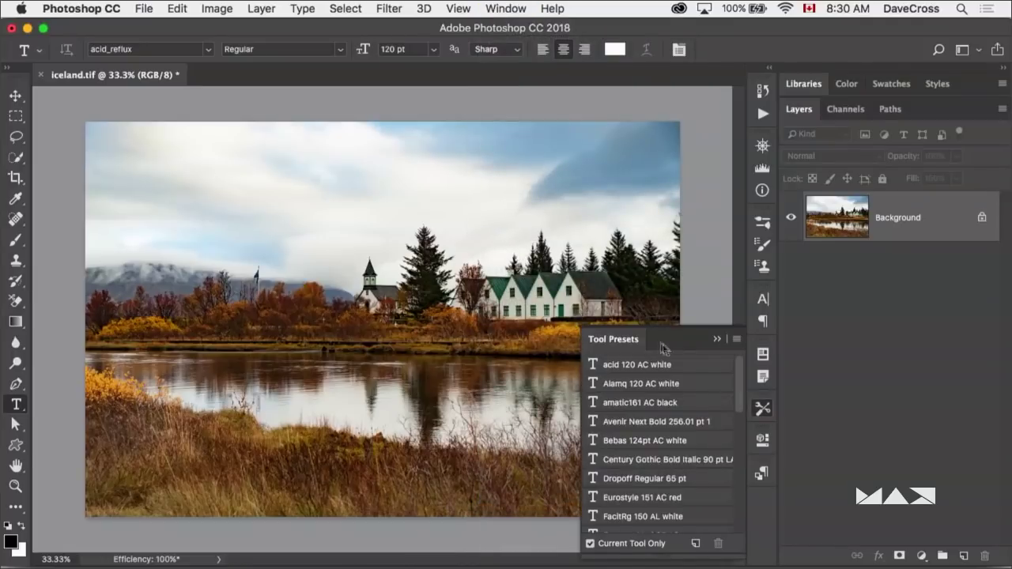
click(589, 544)
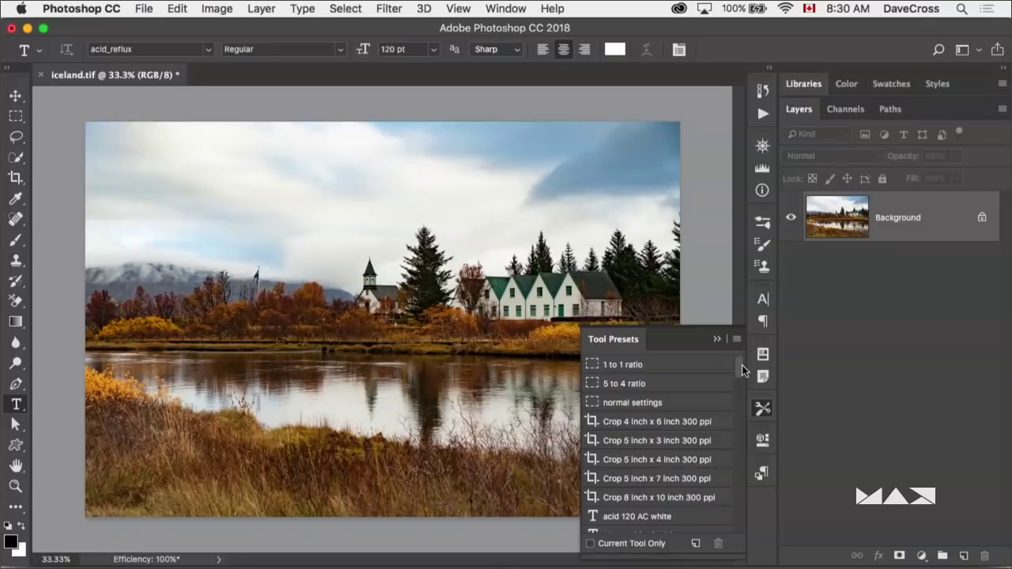
Step: Try the "Crop 8 inch x 10 inch 300 ppi" preset, cancel the crop, and switch to the Move tool
click(663, 499)
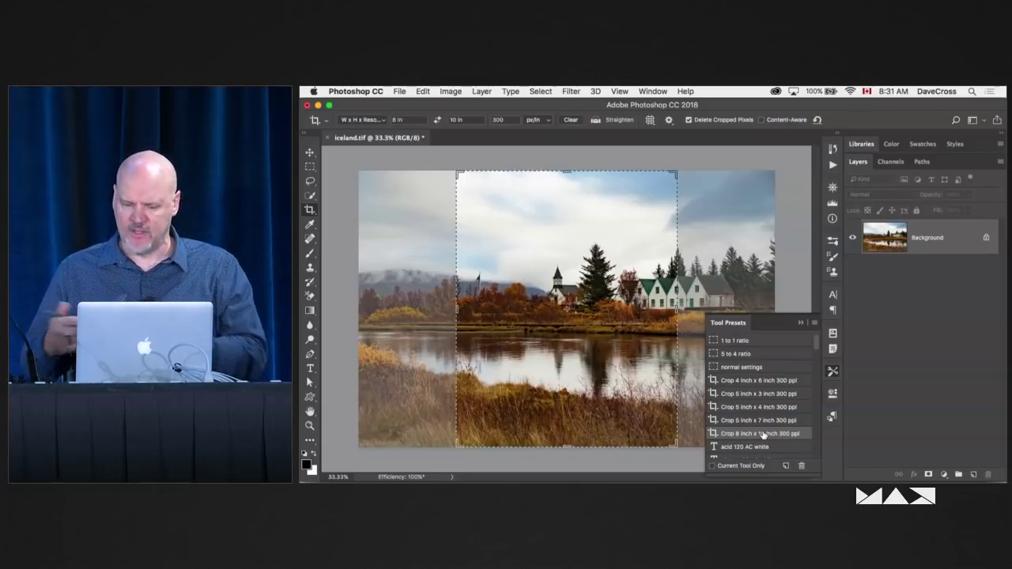
key(Escape)
key(v)
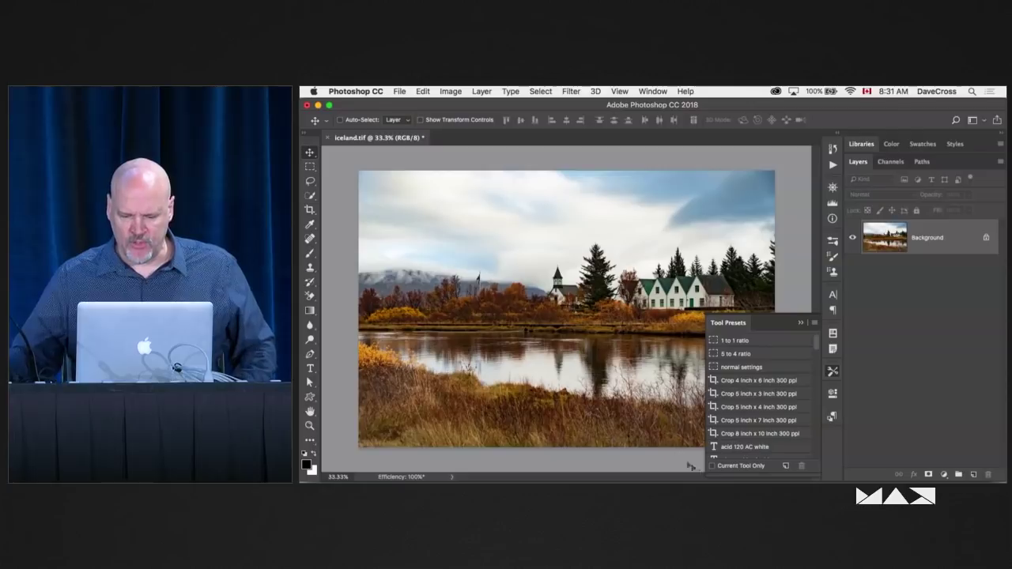
Step: Check which presets are offered with the Move tool active, and close the Tool Presets list
click(327, 121)
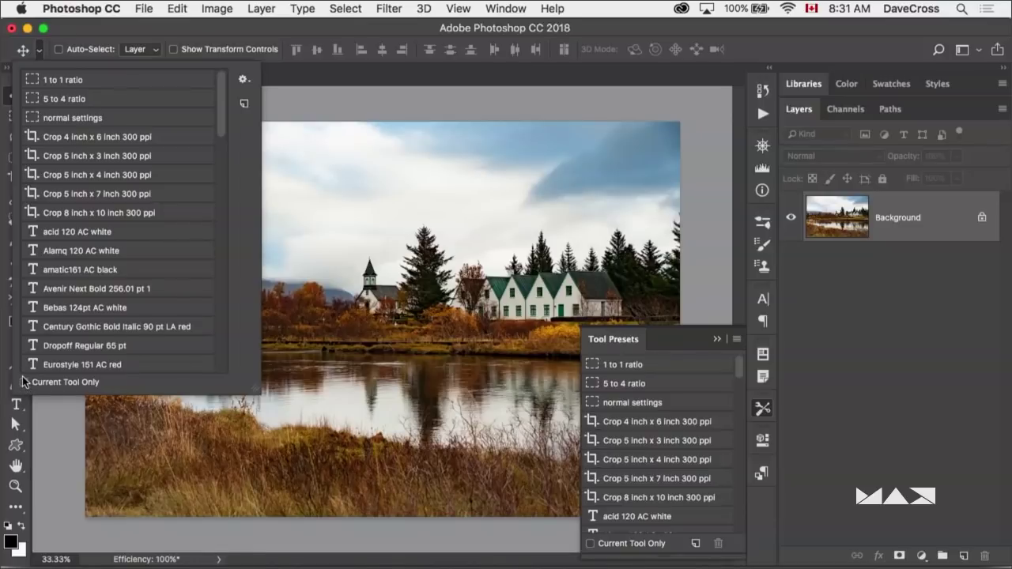
click(57, 36)
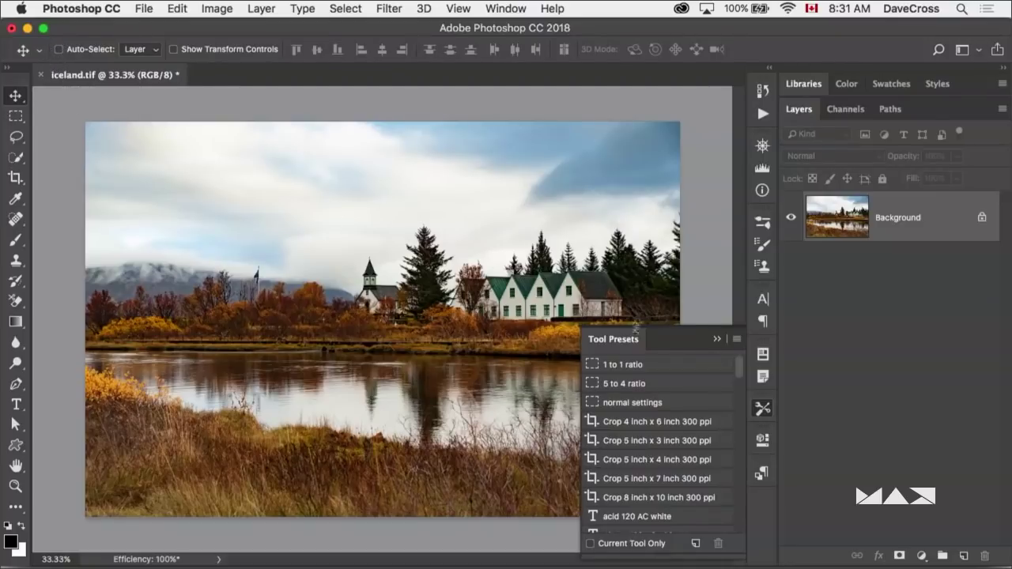
click(717, 339)
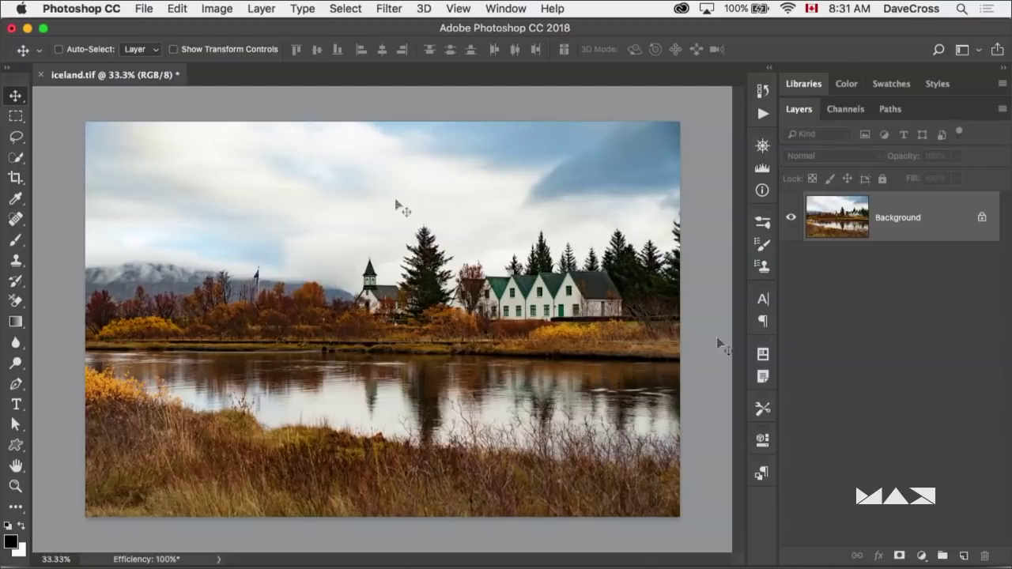
Step: Open the Preset Manager and set its preset type to Tools
click(177, 8)
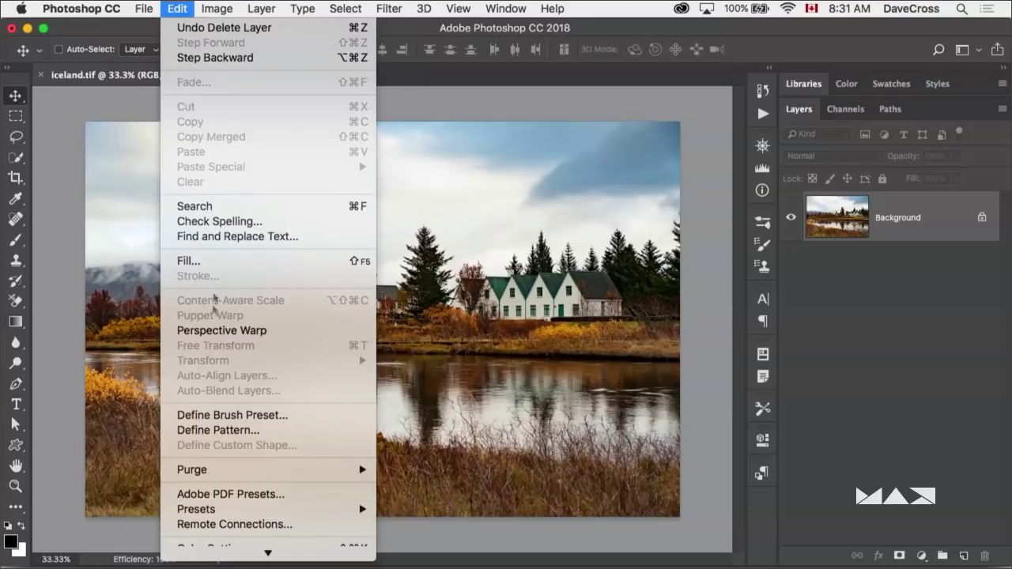
mouse_move(243, 514)
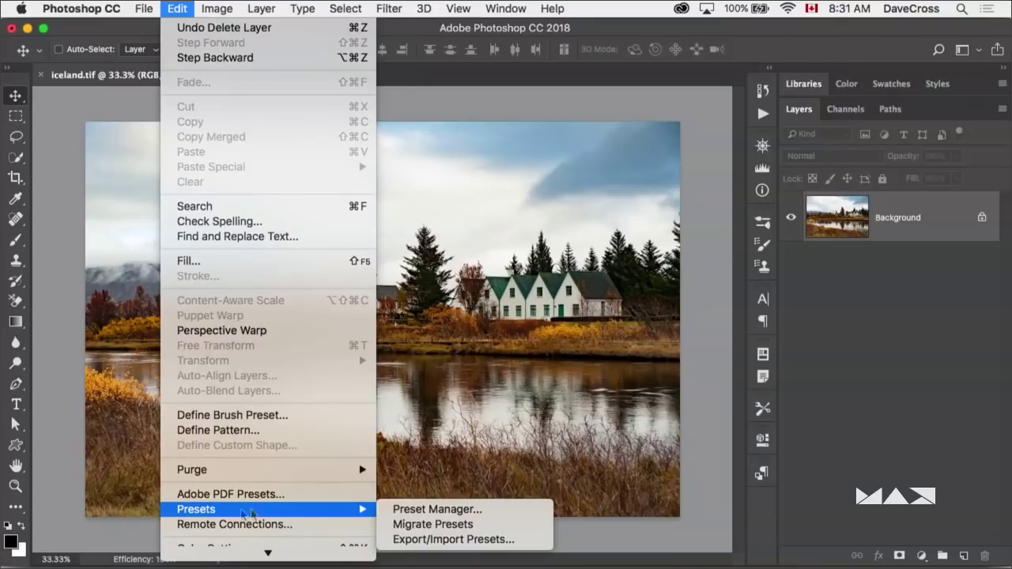
click(441, 510)
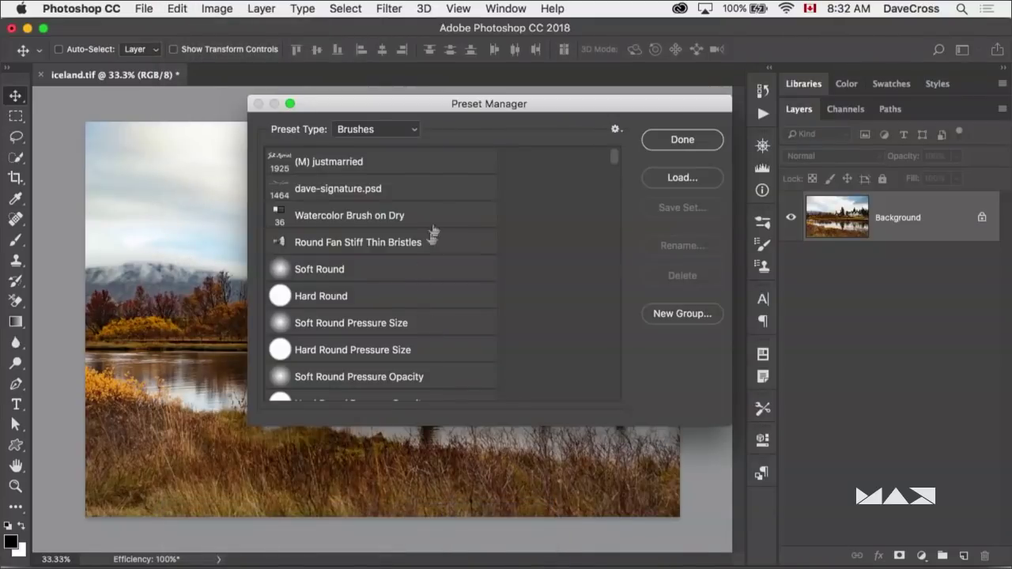
click(384, 131)
click(368, 221)
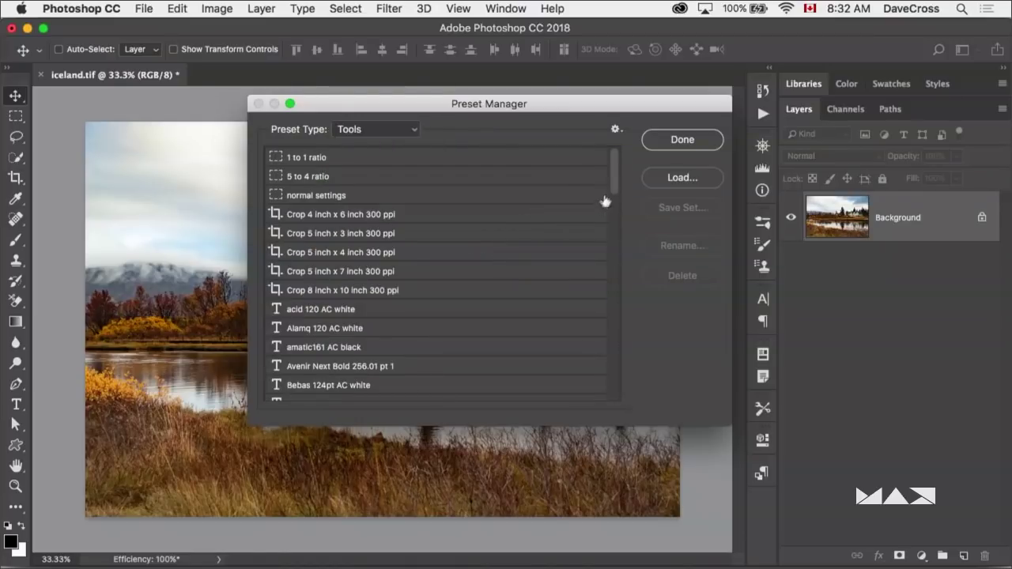
Step: Look through the complete list of tool presets in the Preset Manager, returning to the type presets
scroll(605, 201, down, 20)
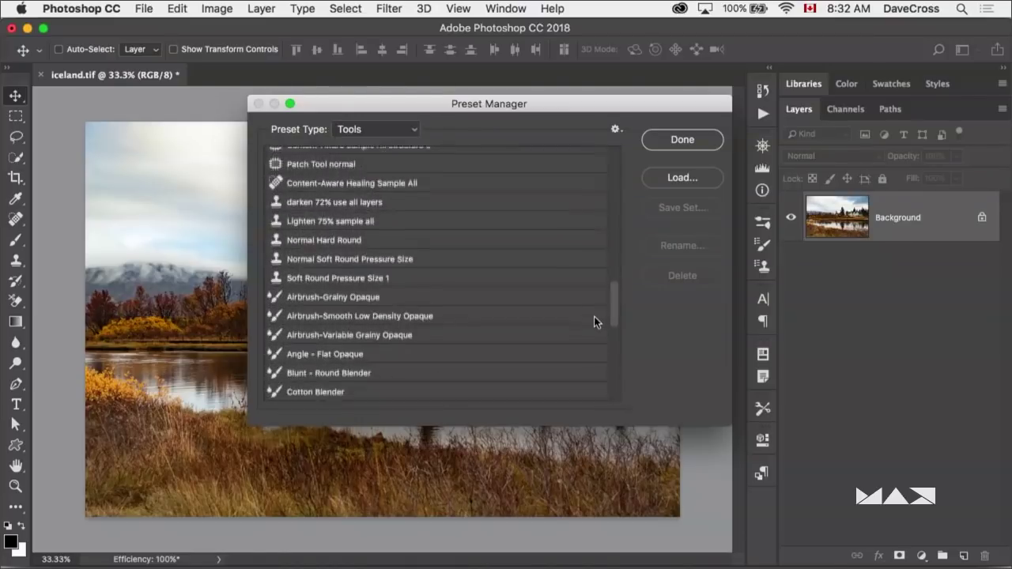
scroll(592, 320, down, 2)
scroll(593, 316, up, 2)
scroll(589, 324, down, 3)
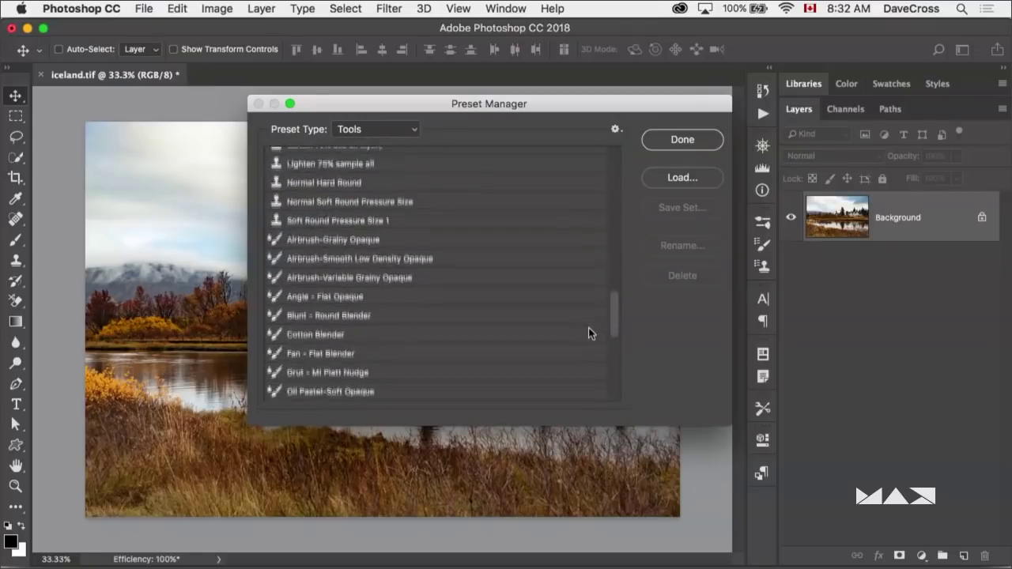
scroll(587, 348, down, 15)
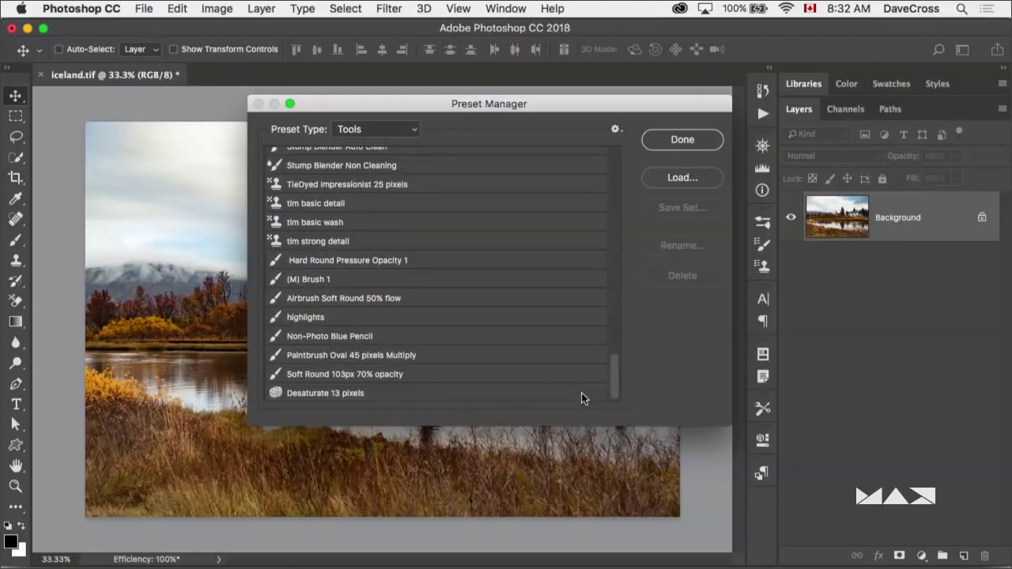
scroll(608, 379, up, 20)
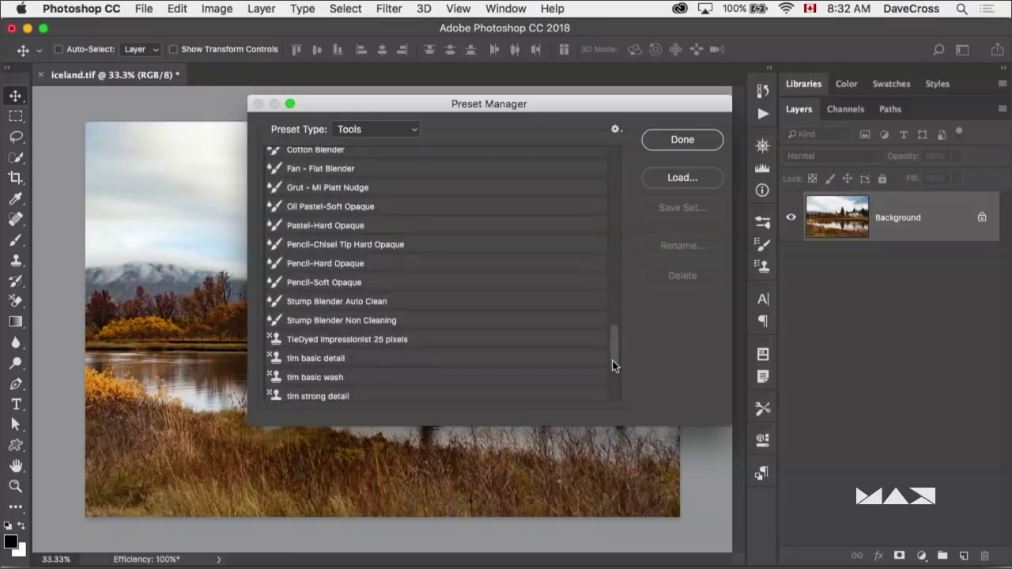
mouse_move(612, 321)
mouse_down()
mouse_move(625, 197)
mouse_move(622, 273)
mouse_move(611, 280)
mouse_up()
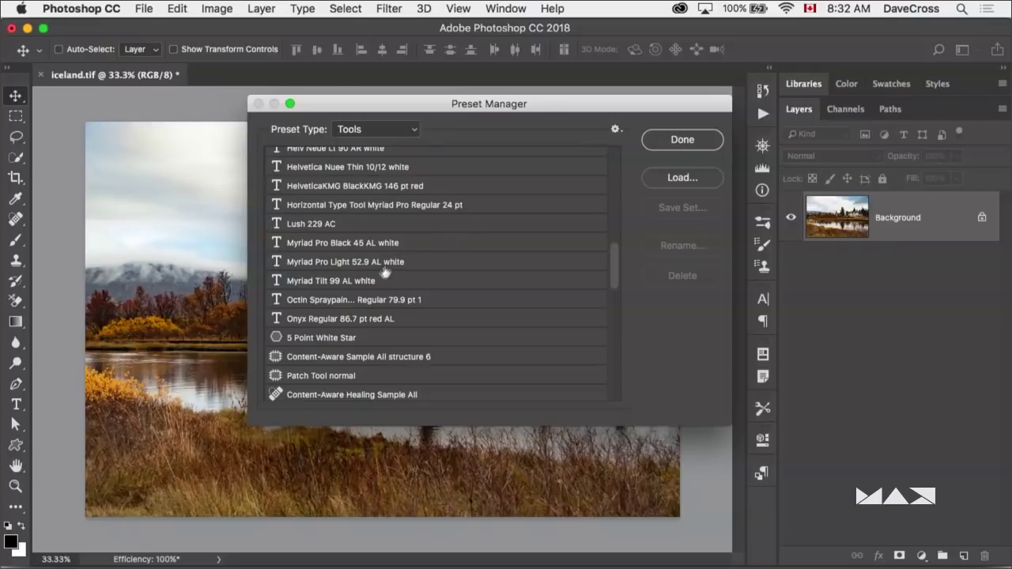
Step: Select the type presets from "Octin Spraypain... Regular 79.9 pt 1" up to "Century Gothic Bold Italic 90 pt LA red" and close the Preset Manager without saving a set
click(365, 298)
drag(613, 273, 622, 221)
shift+click(433, 166)
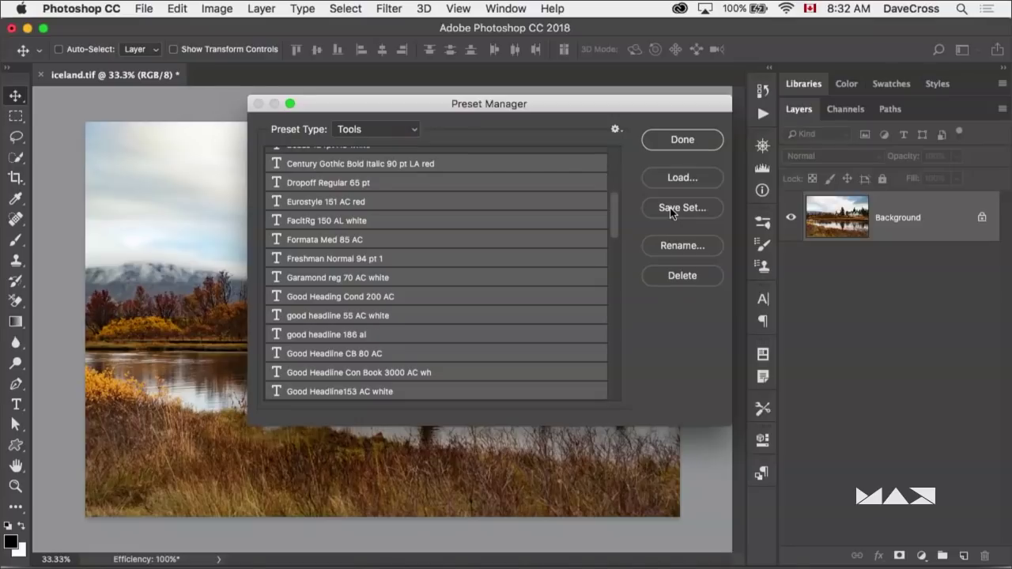
click(675, 146)
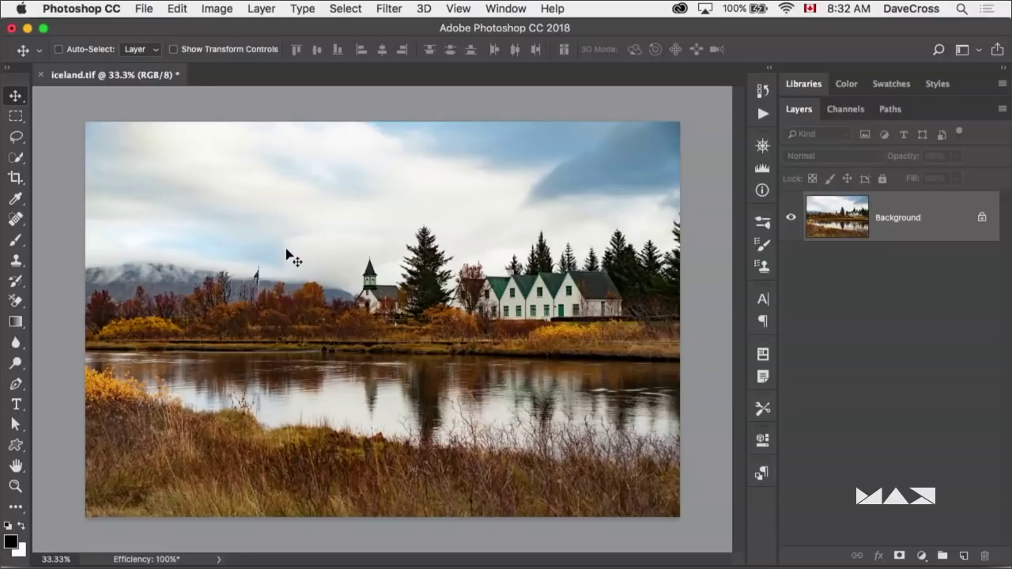
Step: Apply a Levels adjustment directly to the Background layer with the black input level at 212
click(218, 8)
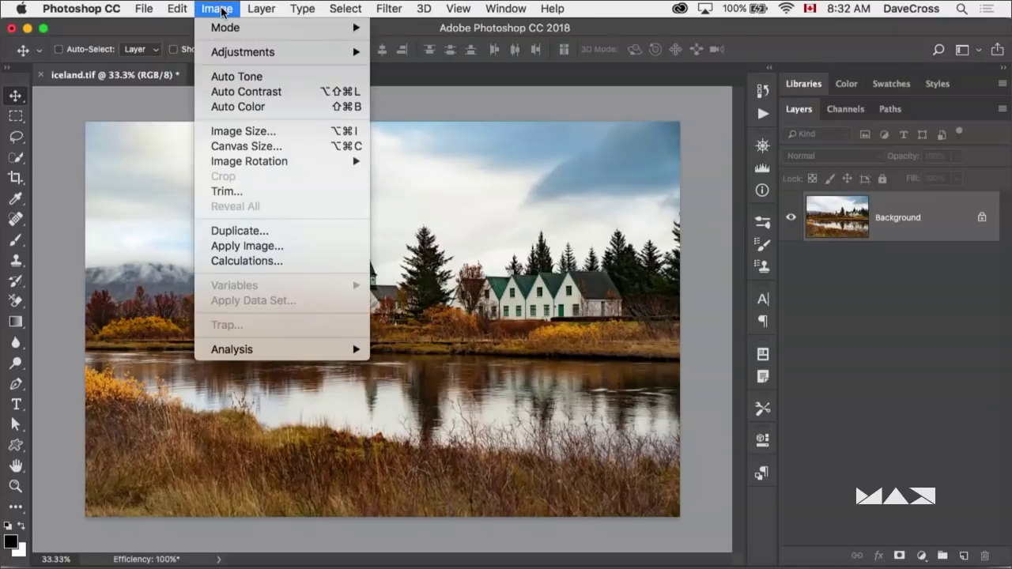
mouse_move(224, 54)
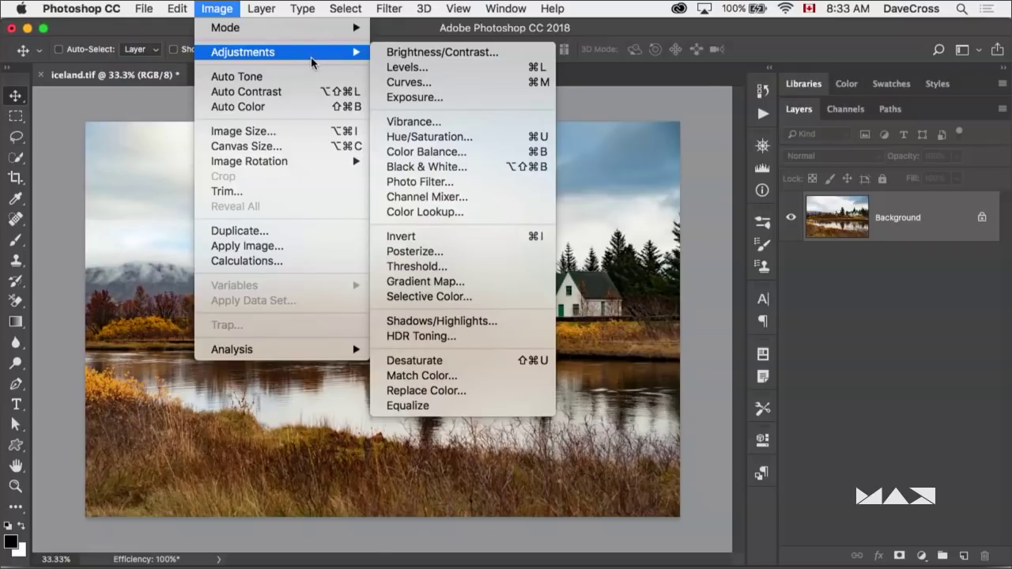
click(412, 74)
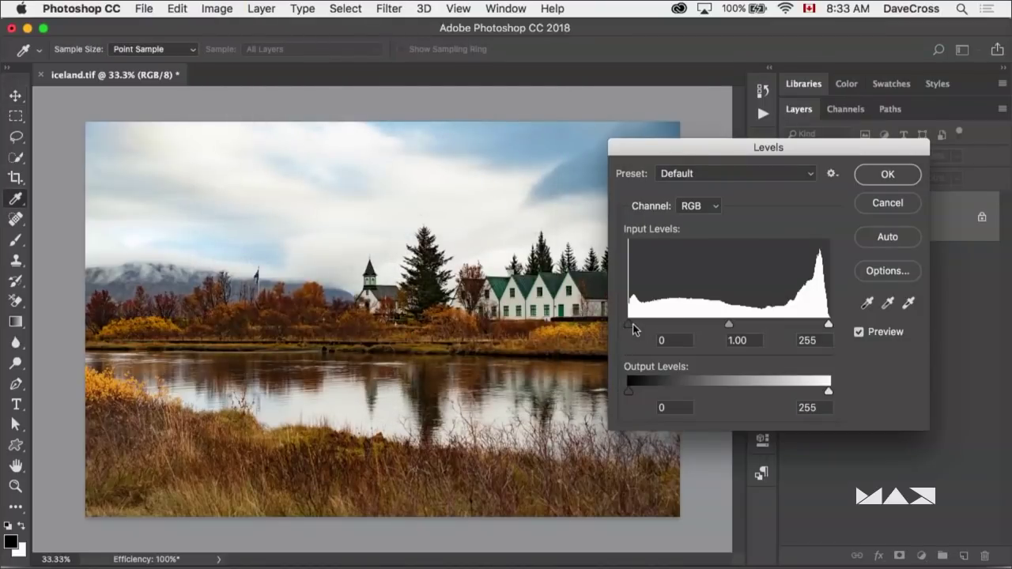
drag(631, 329, 794, 336)
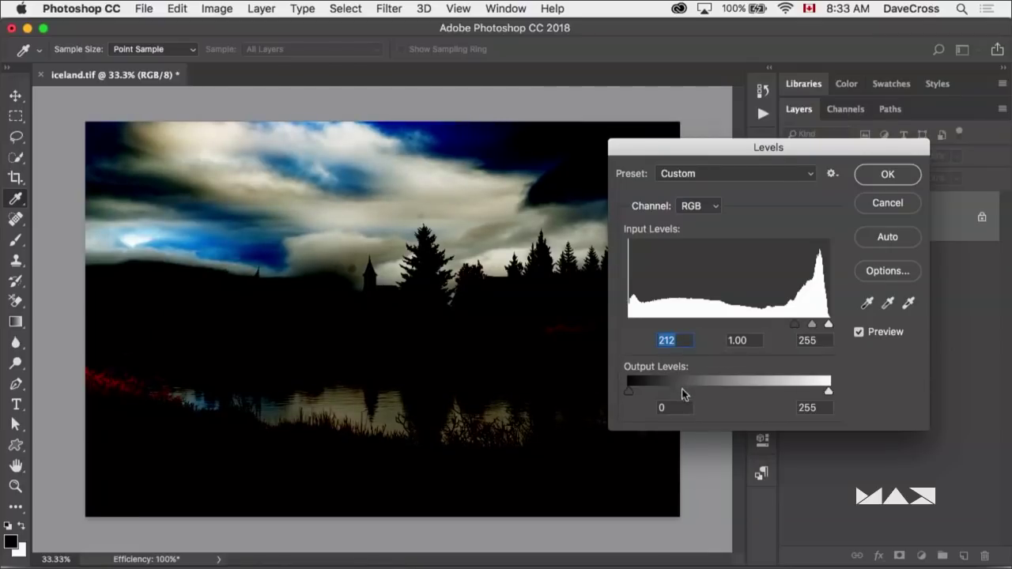
click(873, 178)
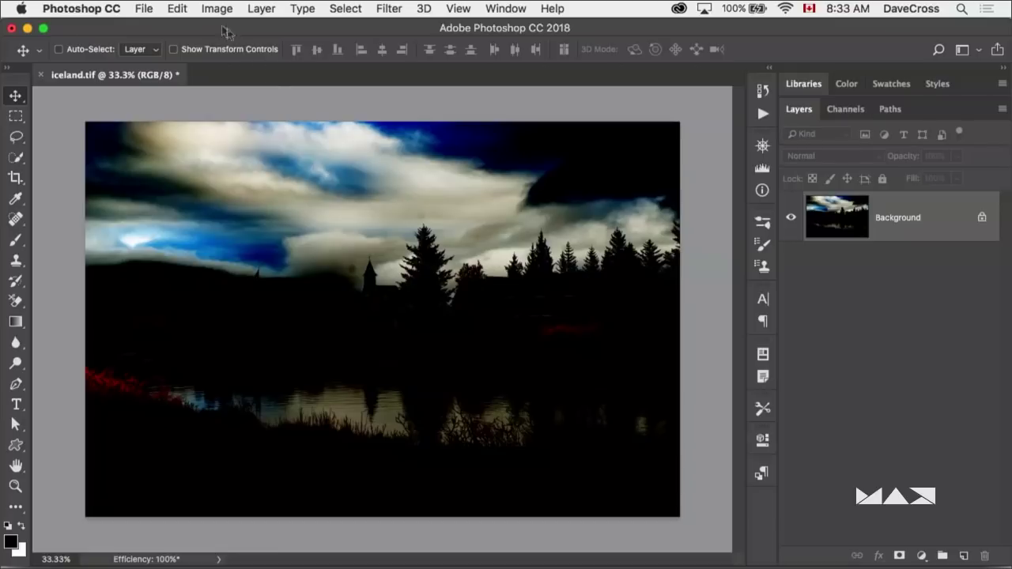
Step: Reopen Levels on the Background layer, cancel it without changes and revert the direct Levels adjustment
click(212, 9)
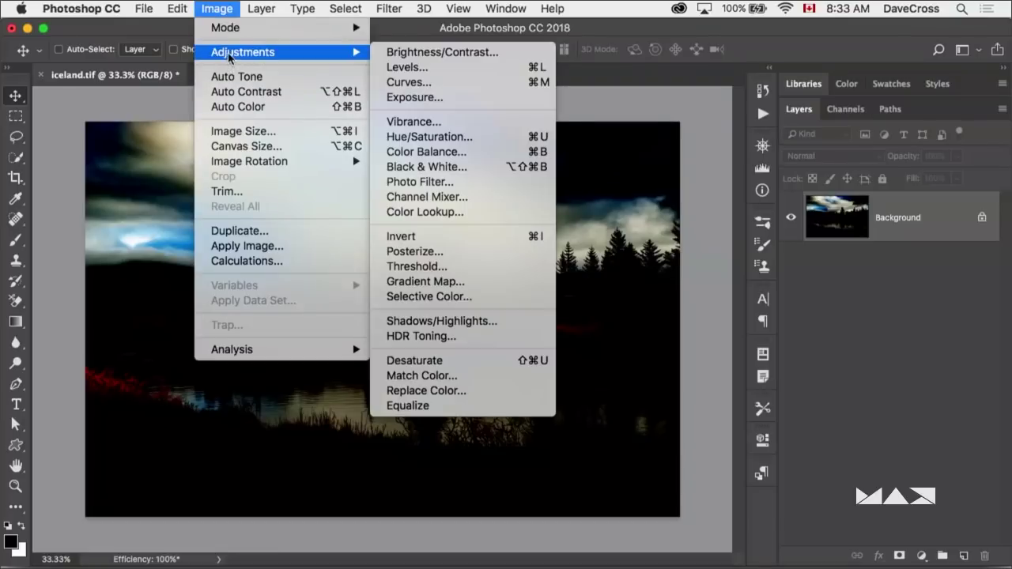
click(411, 67)
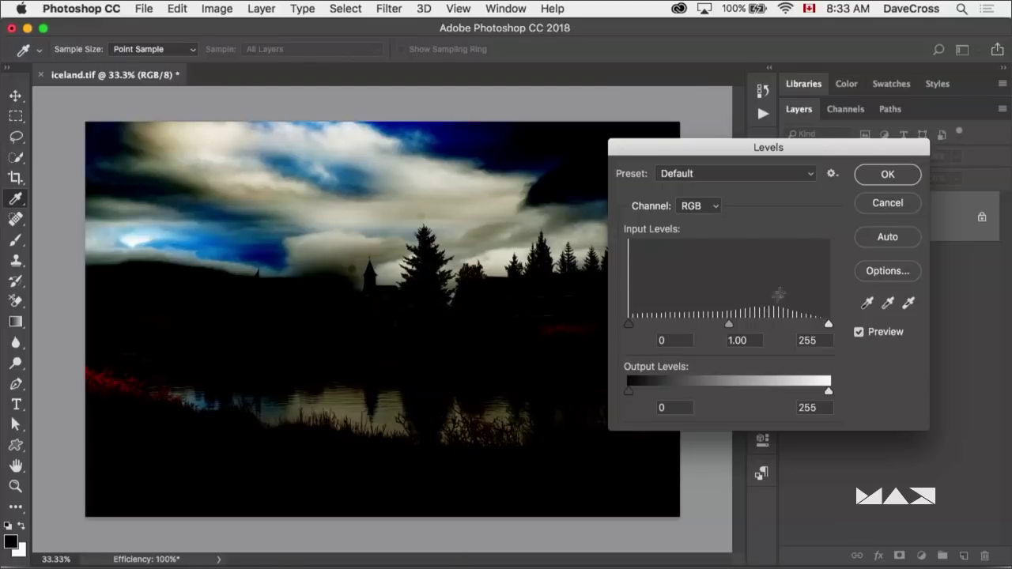
click(892, 207)
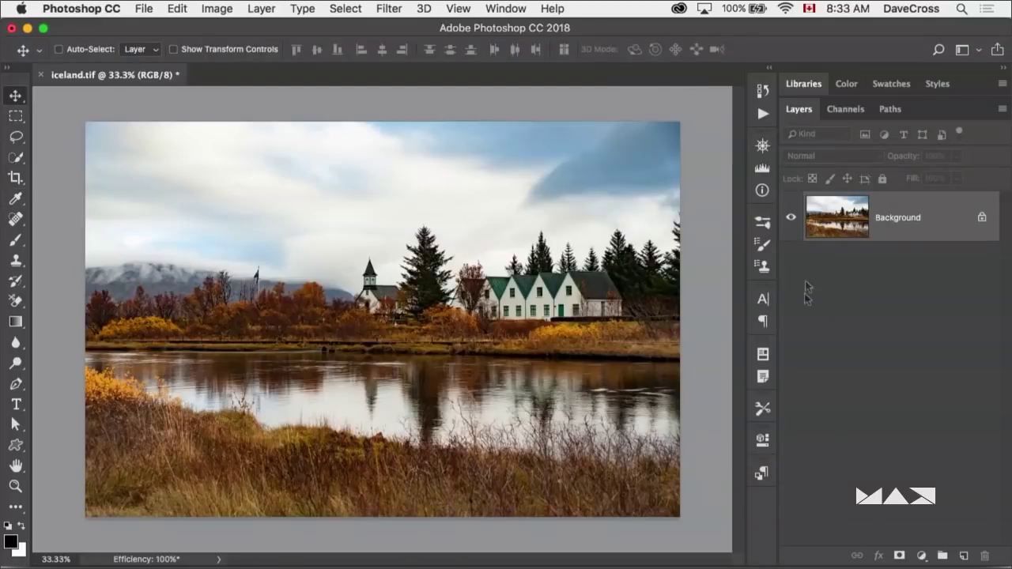
Step: Add a Levels adjustment layer above the Background with the midtone input at 0.28, and compare the image with and without it
click(922, 556)
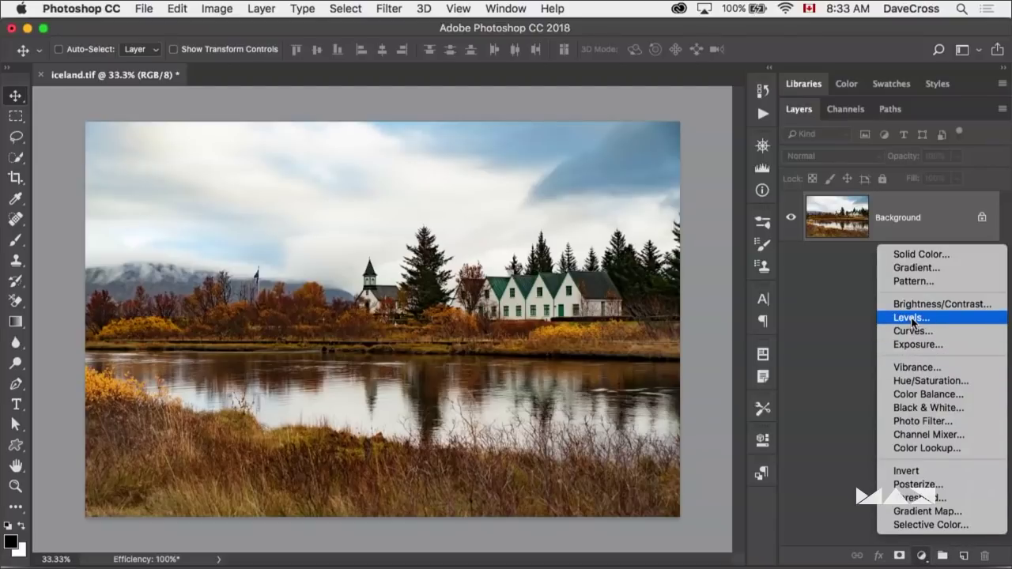
click(914, 320)
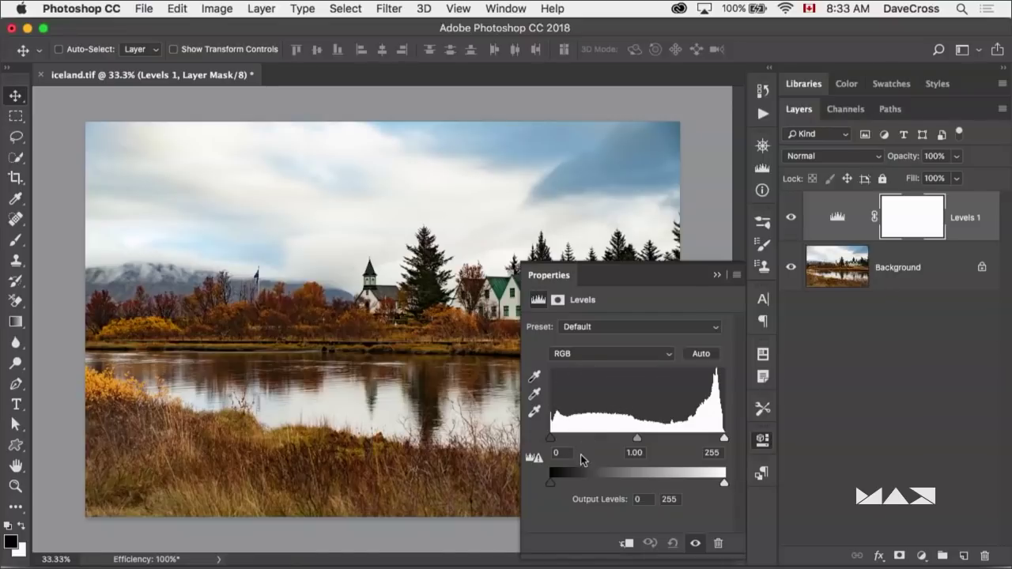
drag(637, 439, 693, 440)
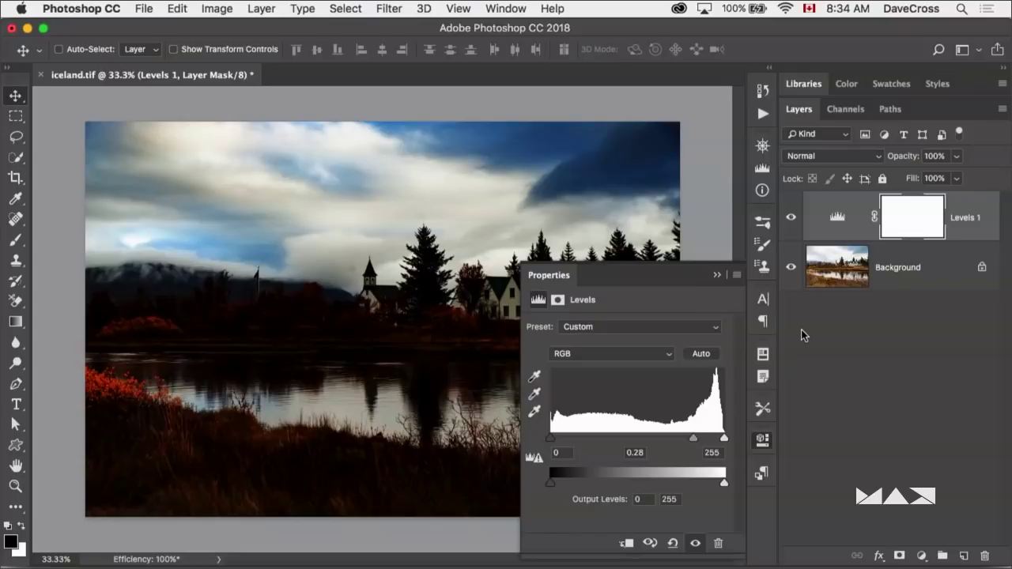
click(717, 275)
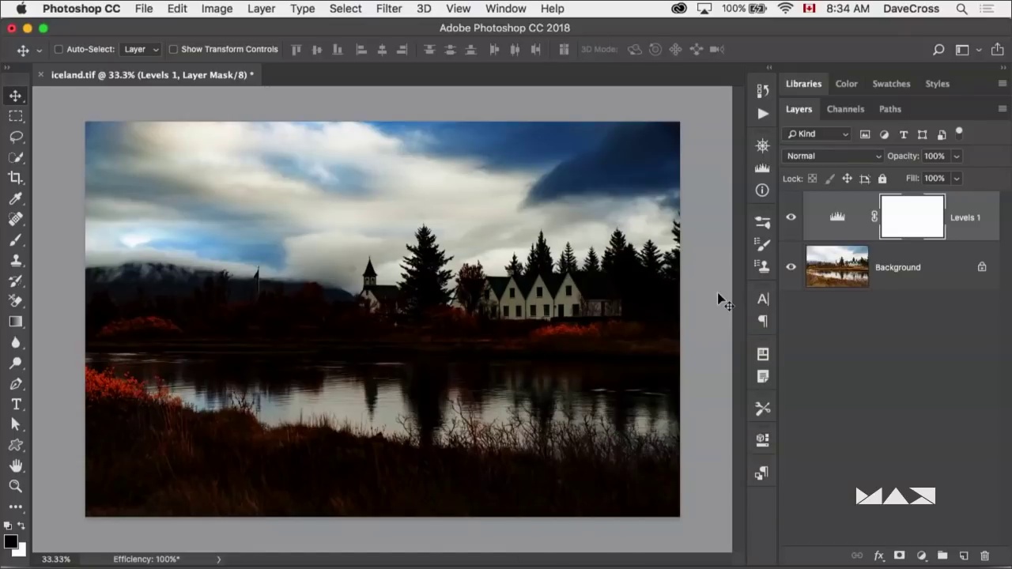
click(790, 219)
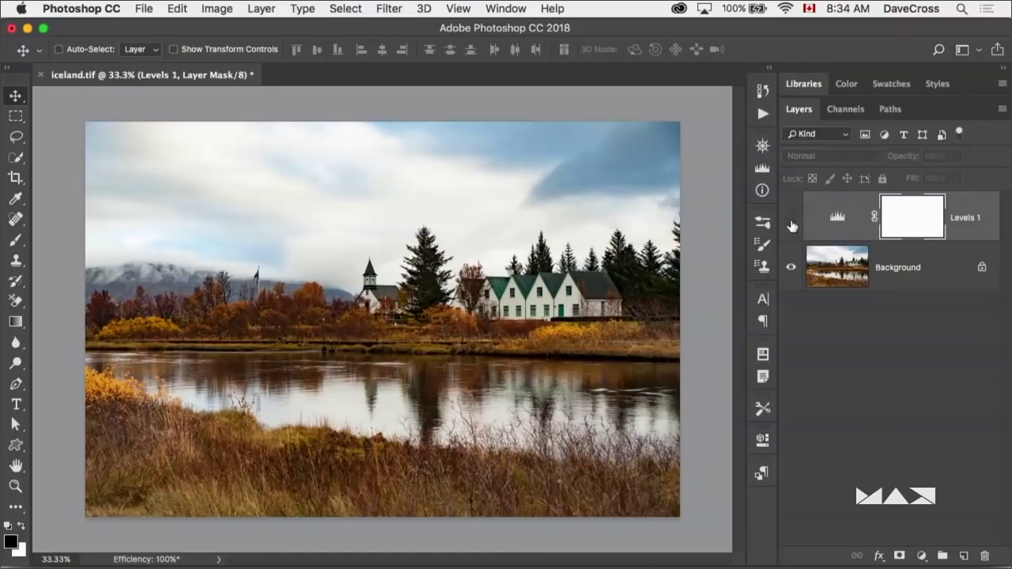
click(790, 219)
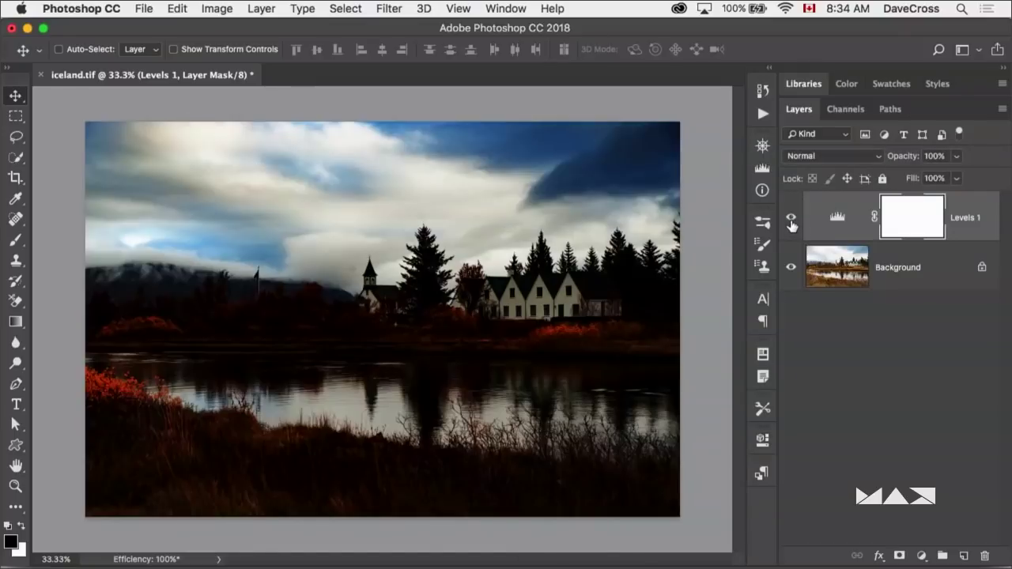
Step: Reopen the settings of the Levels adjustment layer and set its midtone input to 0.46
click(837, 219)
double_click(838, 219)
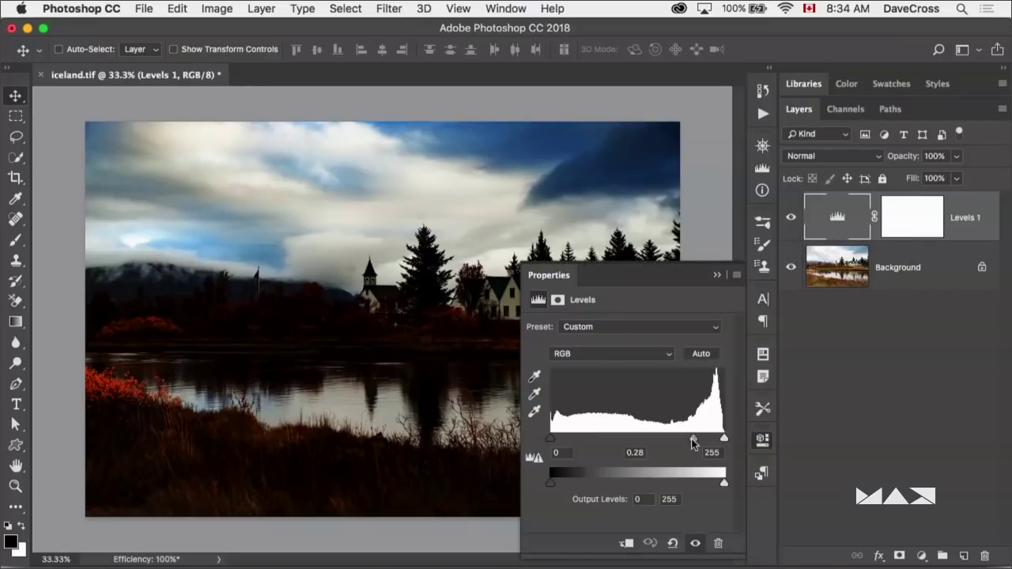
drag(696, 445, 676, 439)
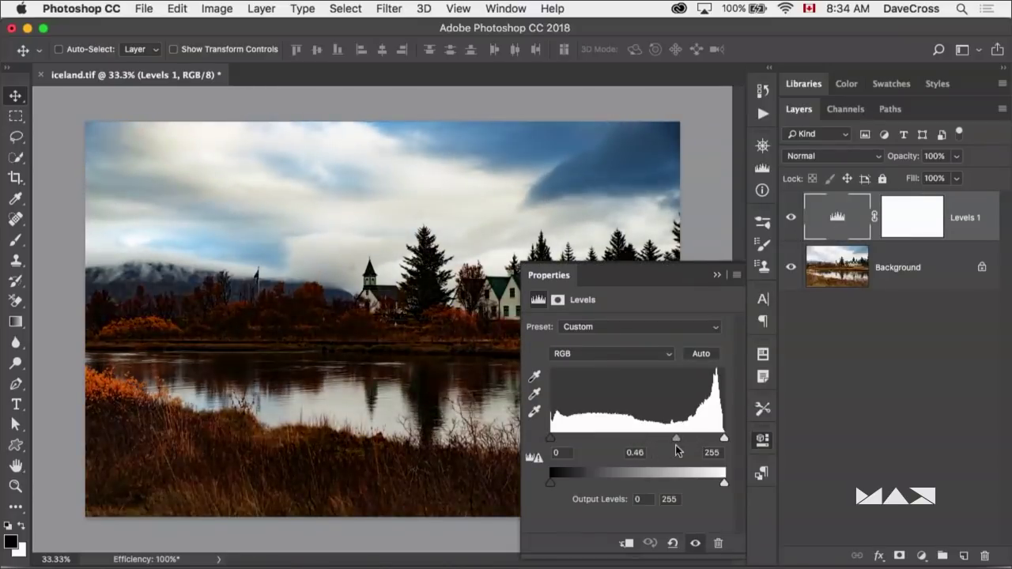
click(718, 275)
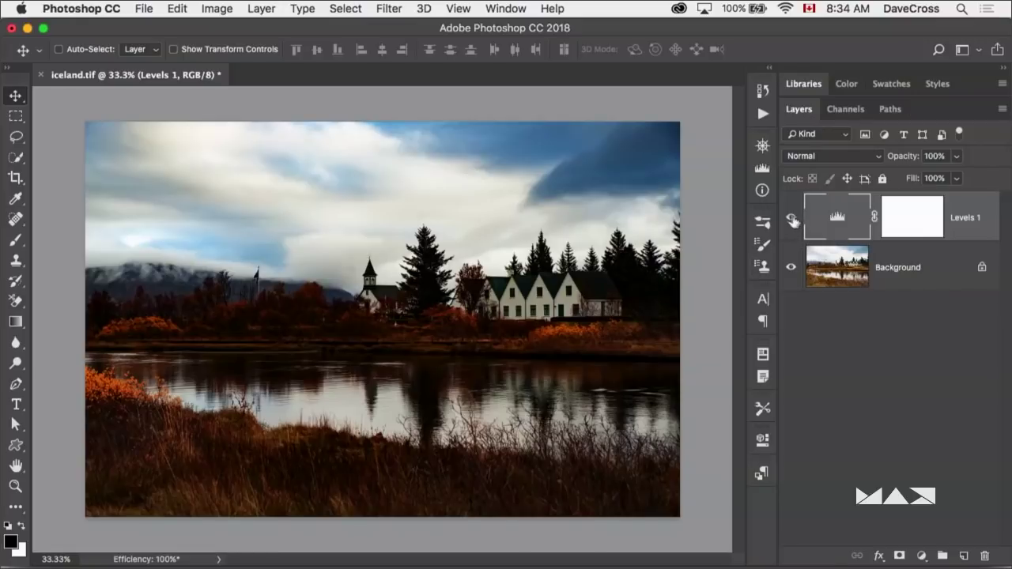
Step: Open doctor1.jpg and add a Levels adjustment layer with the black input level at 218
key(super+alt+o)
double_click(909, 356)
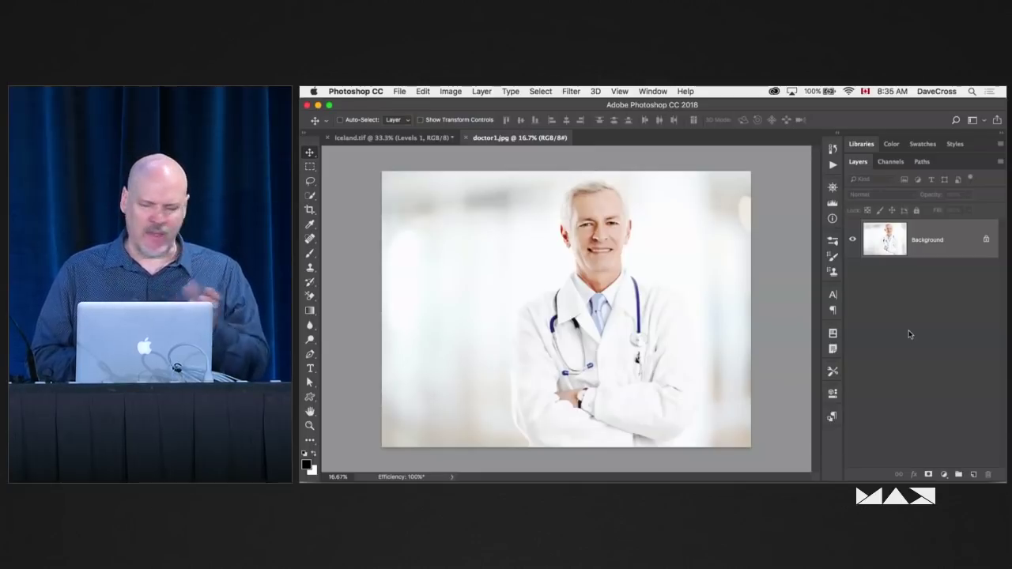
click(943, 474)
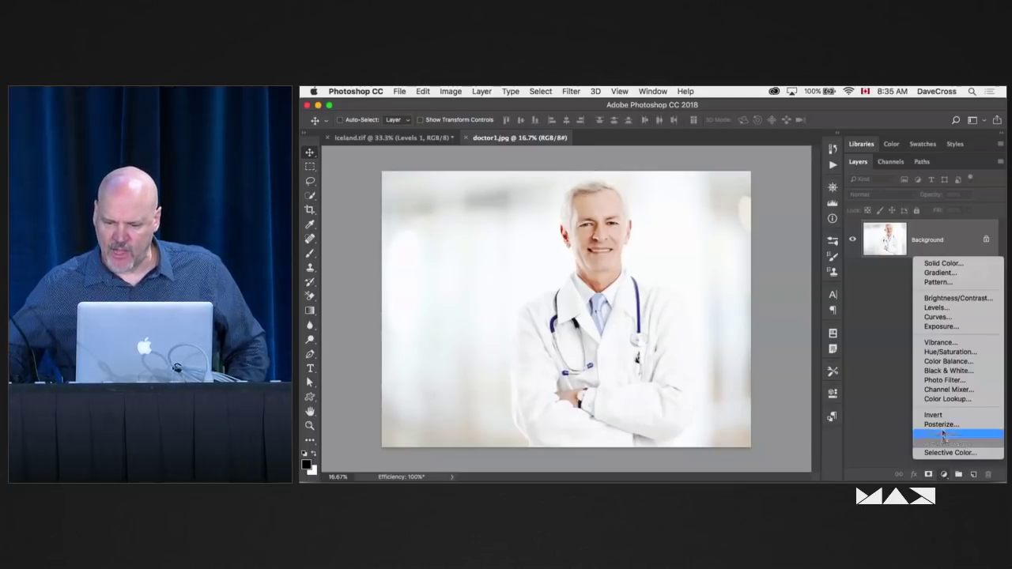
click(959, 317)
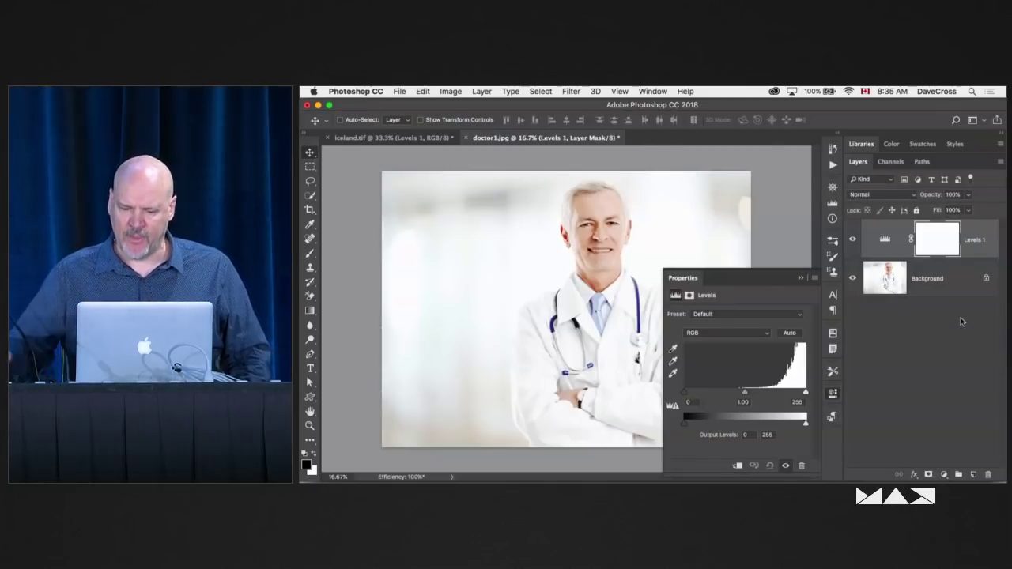
drag(684, 392, 788, 394)
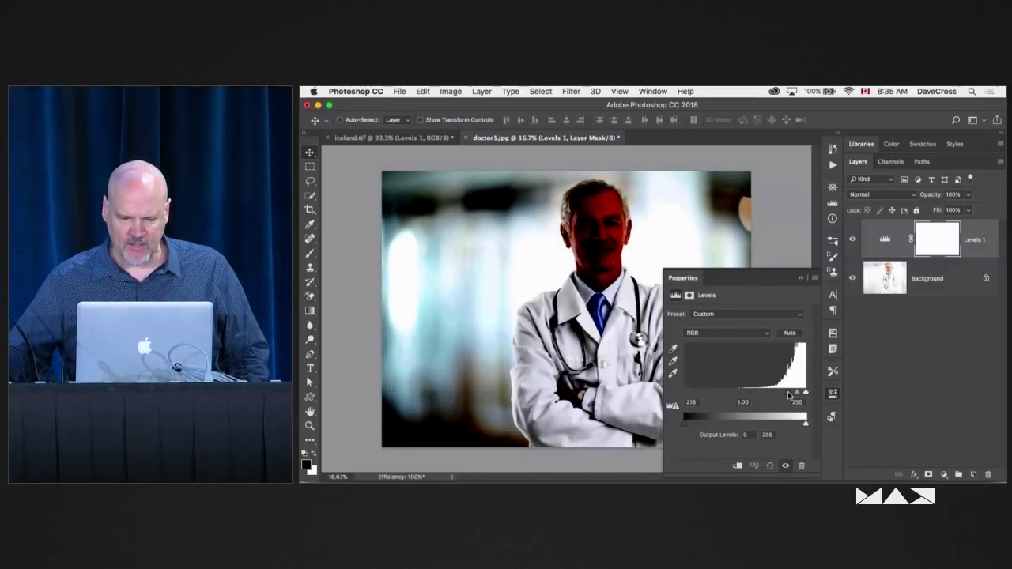
click(800, 278)
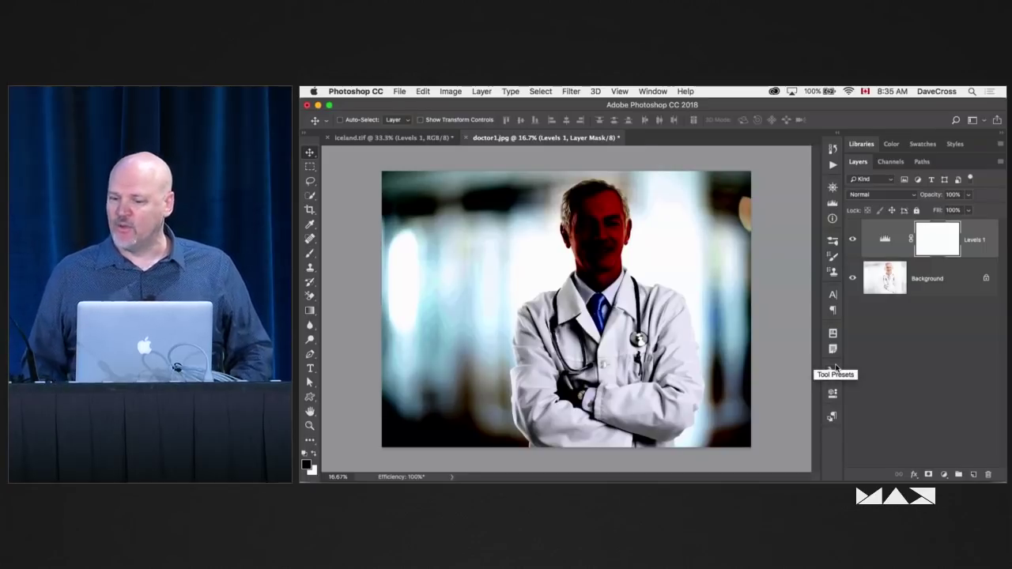
Step: Select the doctor's whole figure on the Background layer with the Quick Selection tool, and delete the Levels adjustment layer
click(870, 273)
key(w)
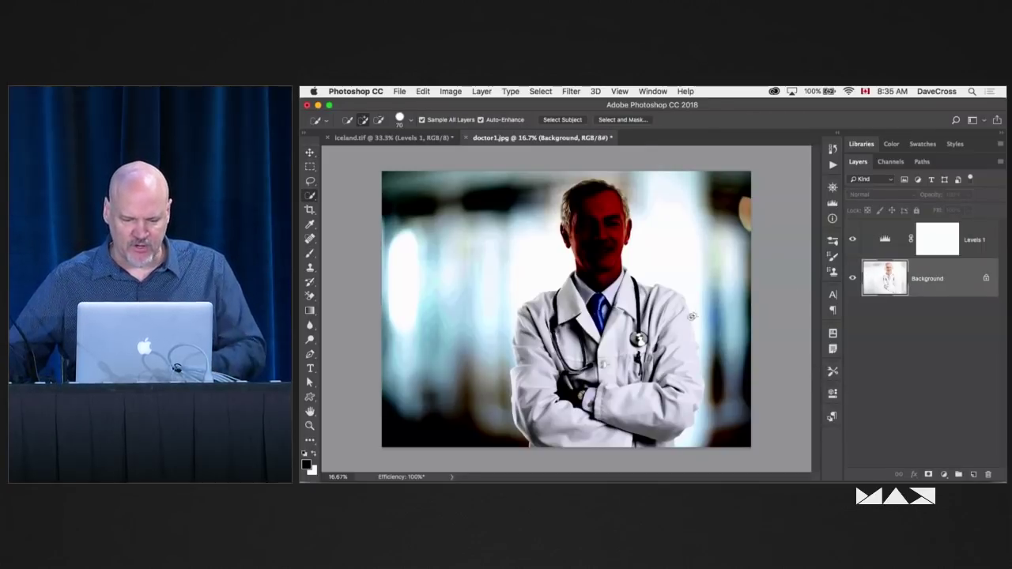
mouse_move(692, 316)
mouse_down()
mouse_move(674, 337)
mouse_move(652, 308)
mouse_move(672, 333)
mouse_move(643, 412)
mouse_move(597, 434)
mouse_move(545, 404)
mouse_move(541, 342)
mouse_move(589, 286)
mouse_move(606, 227)
mouse_move(628, 221)
mouse_move(605, 196)
mouse_move(574, 210)
mouse_move(565, 236)
mouse_up()
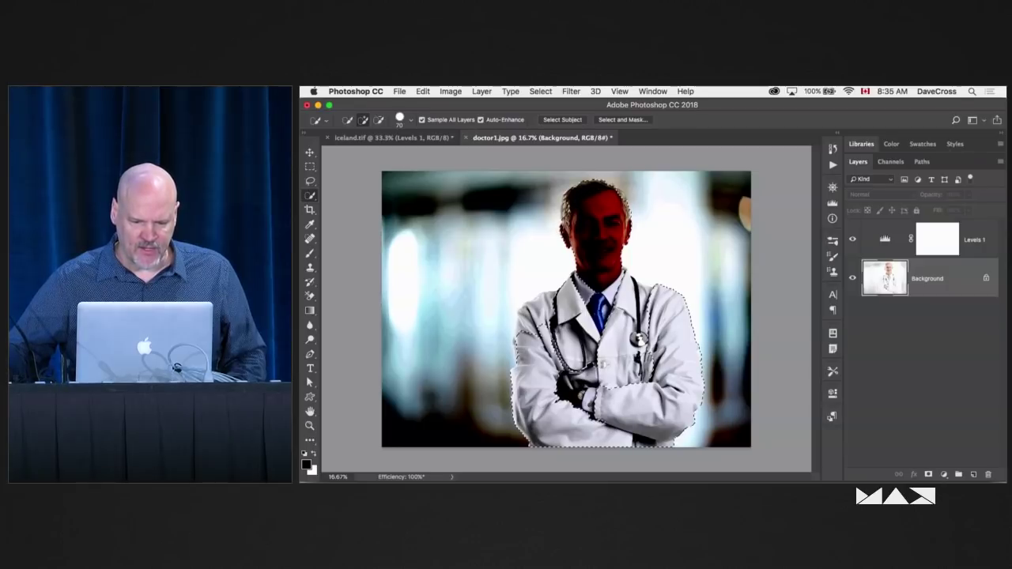
drag(582, 288, 661, 328)
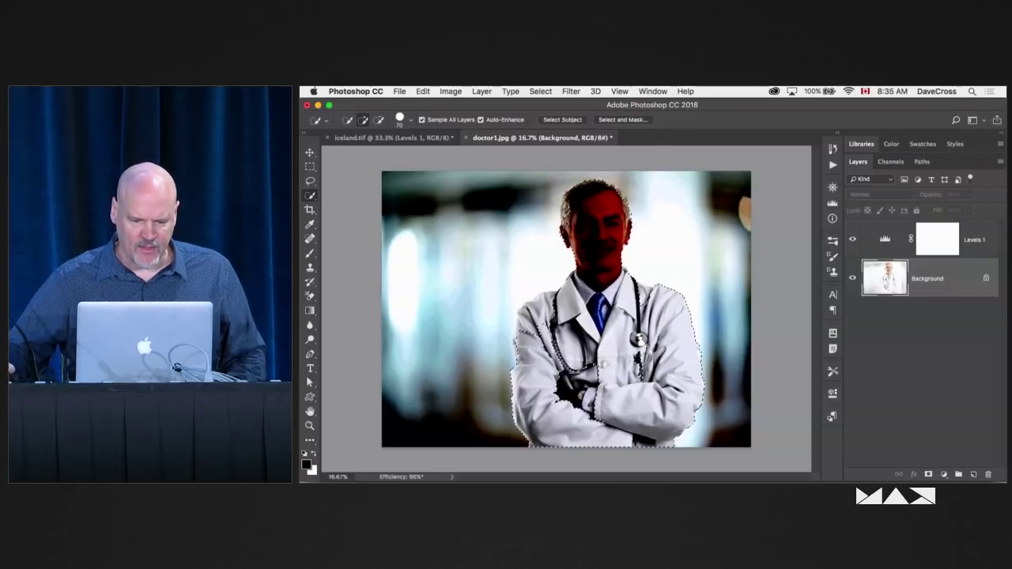
mouse_move(554, 313)
mouse_down()
mouse_move(524, 332)
mouse_move(541, 365)
mouse_move(600, 413)
mouse_move(627, 406)
mouse_up()
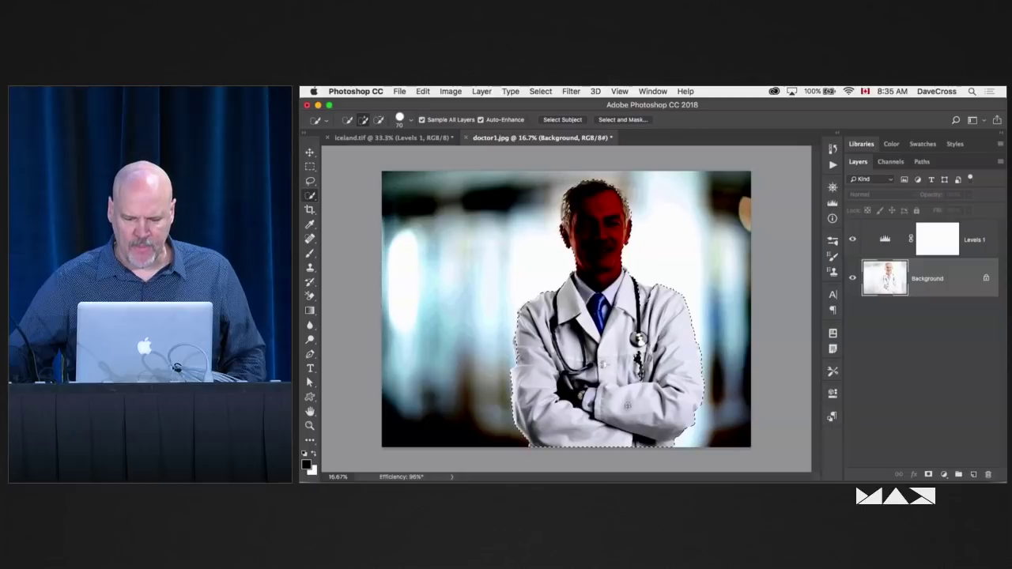
drag(938, 245, 932, 404)
drag(960, 429, 987, 475)
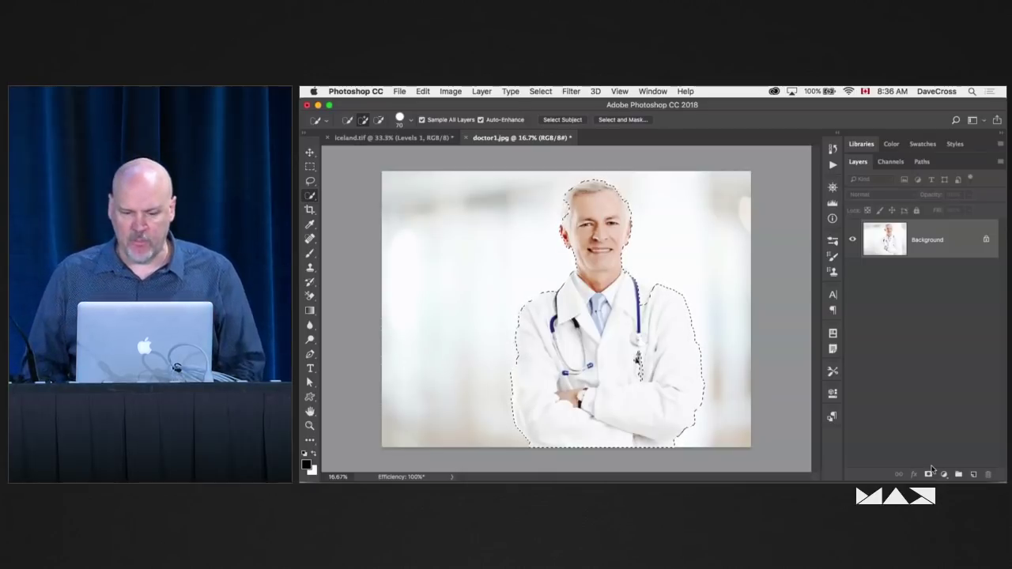
Step: Close doctor1.jpg without saving and delete the Levels adjustment layer from iceland.tif
key(super+w)
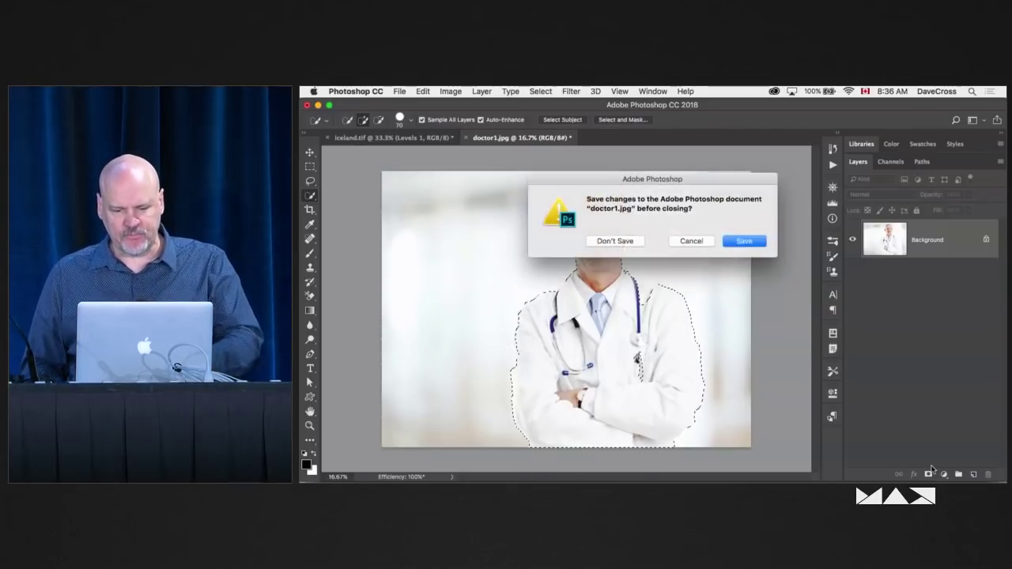
key(super+d)
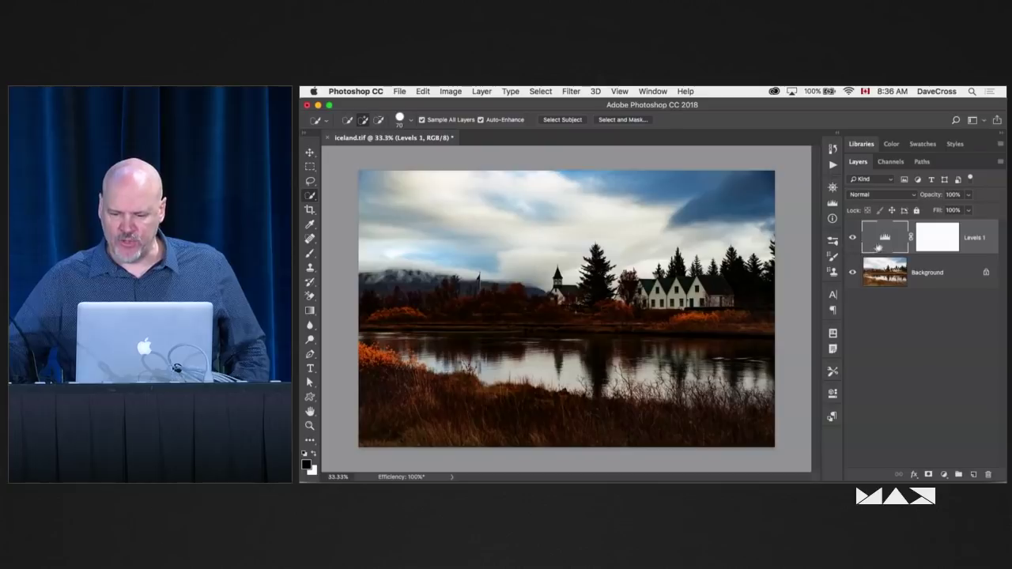
drag(891, 241, 991, 475)
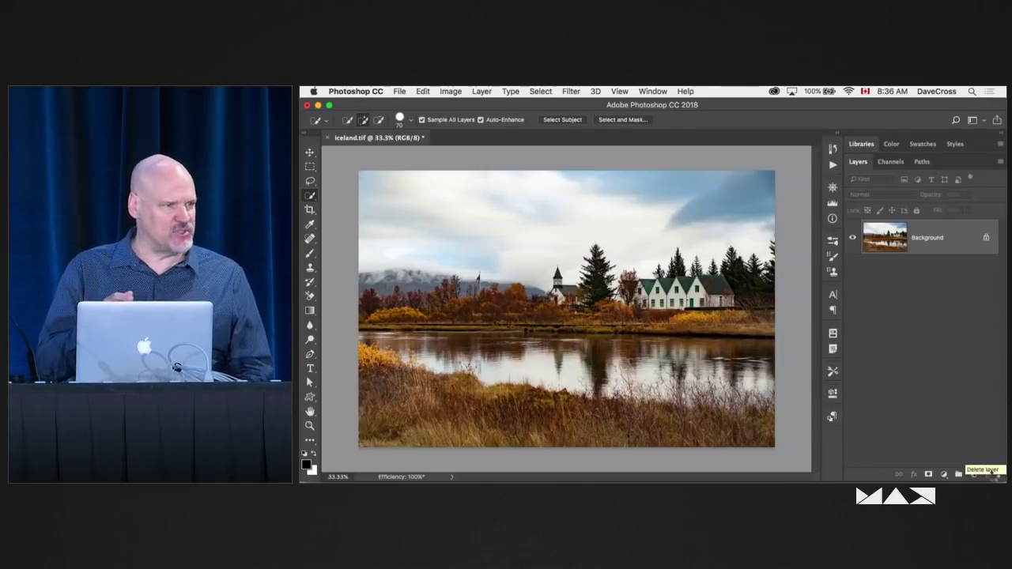
Step: Add a Curves adjustment layer and shape a gentle S-curve with raised highlights, lowered shadows and an anchored midpoint
click(944, 475)
click(906, 332)
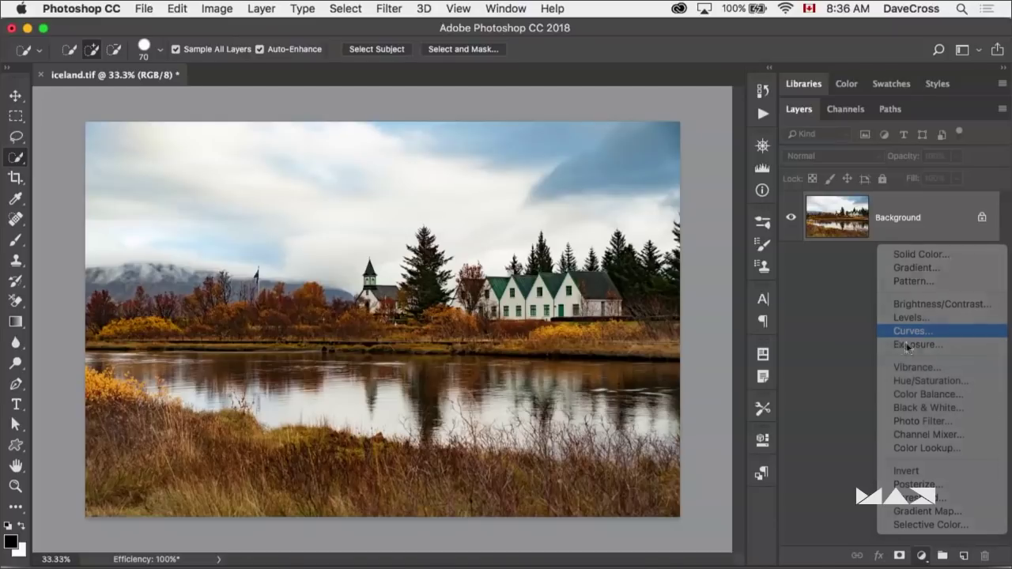
drag(683, 390, 682, 388)
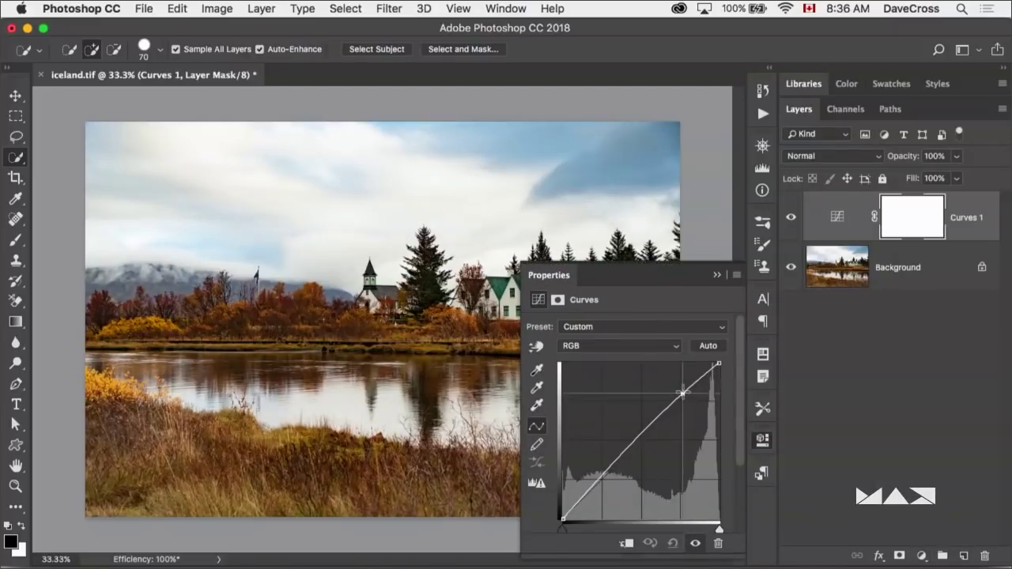
drag(605, 477, 605, 484)
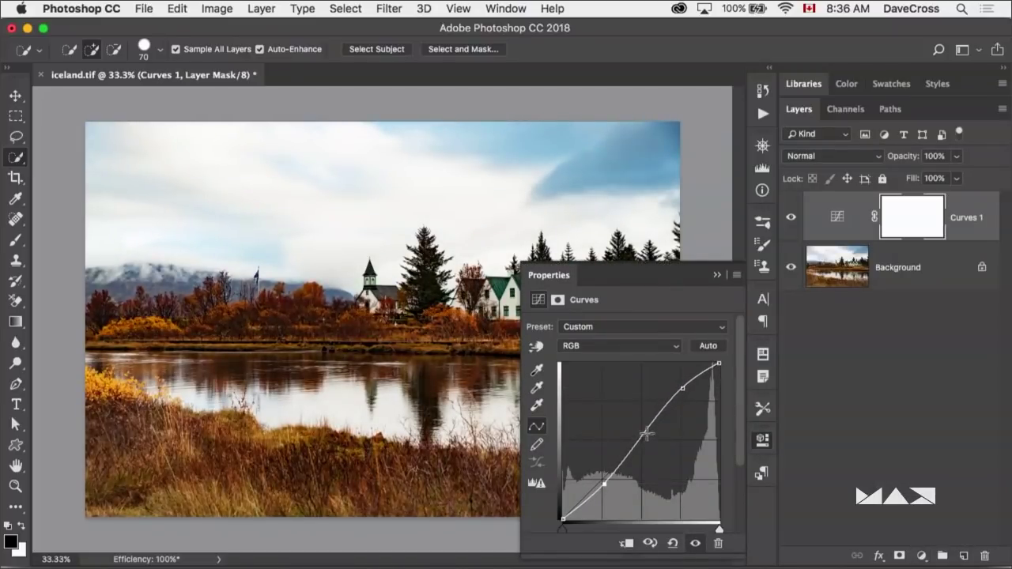
drag(642, 439, 642, 441)
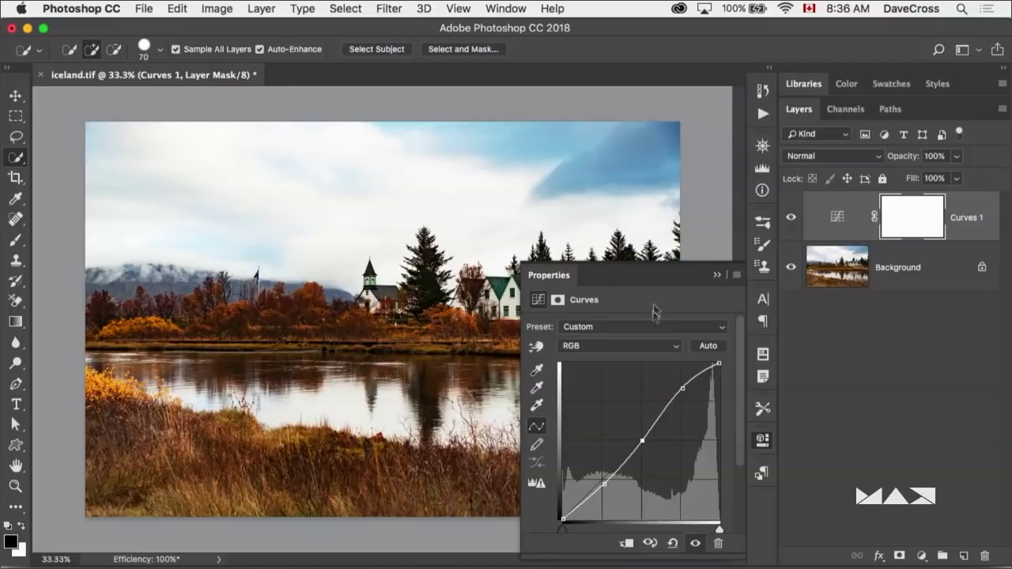
Step: Look at the options for saving and loading a Curves preset, and delete the Curves adjustment layer
drag(851, 225, 898, 226)
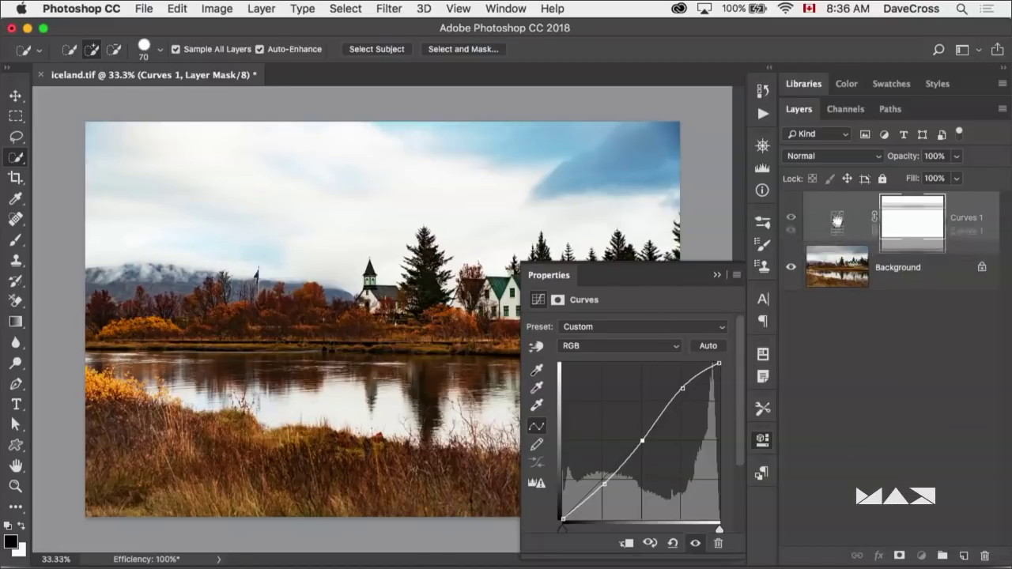
click(736, 276)
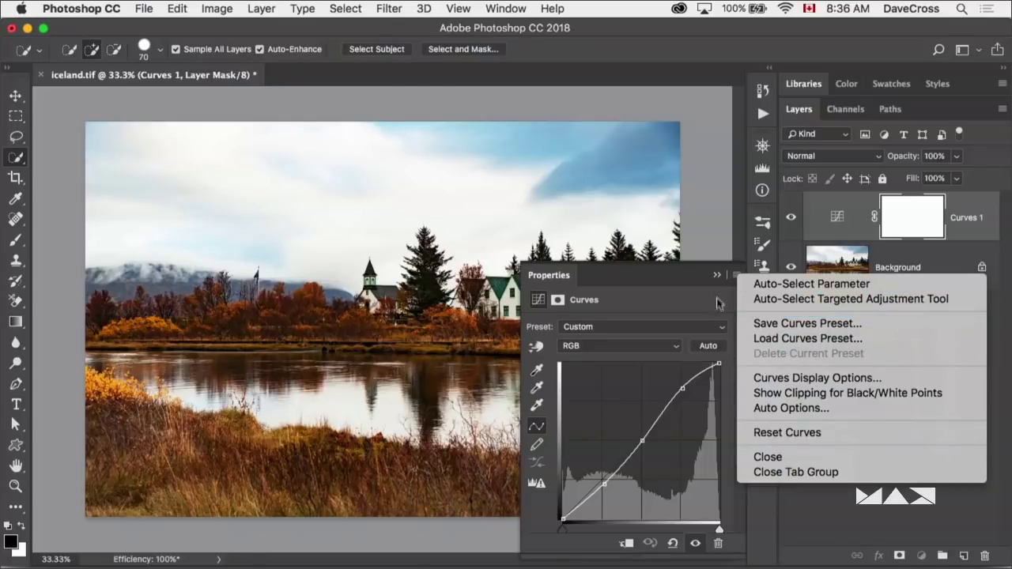
click(720, 277)
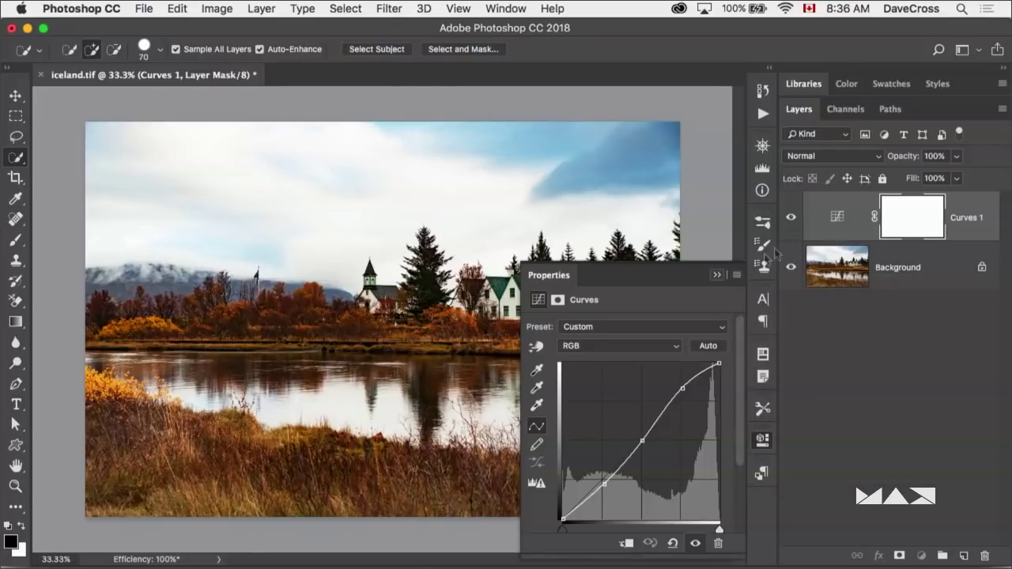
click(718, 276)
drag(836, 219, 986, 556)
Step: Add a new Curves adjustment layer above the Background and apply the "my S-curve" preset to it
click(921, 557)
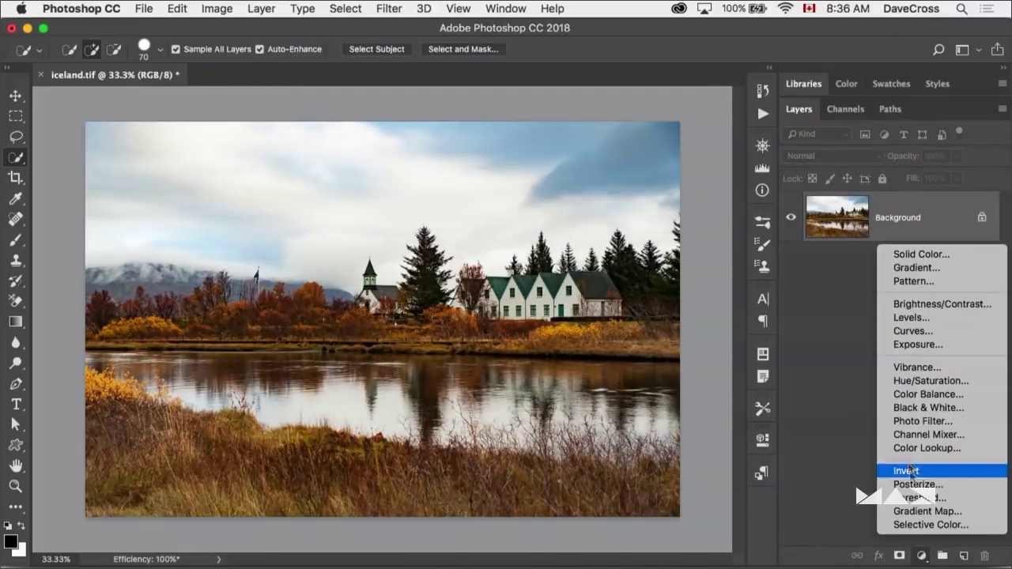
click(897, 330)
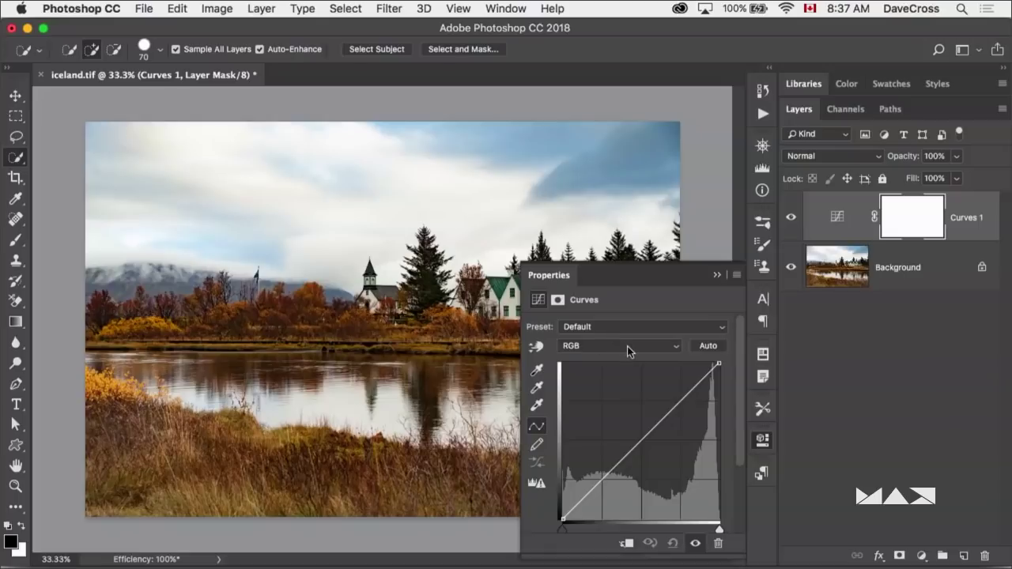
click(715, 331)
click(627, 494)
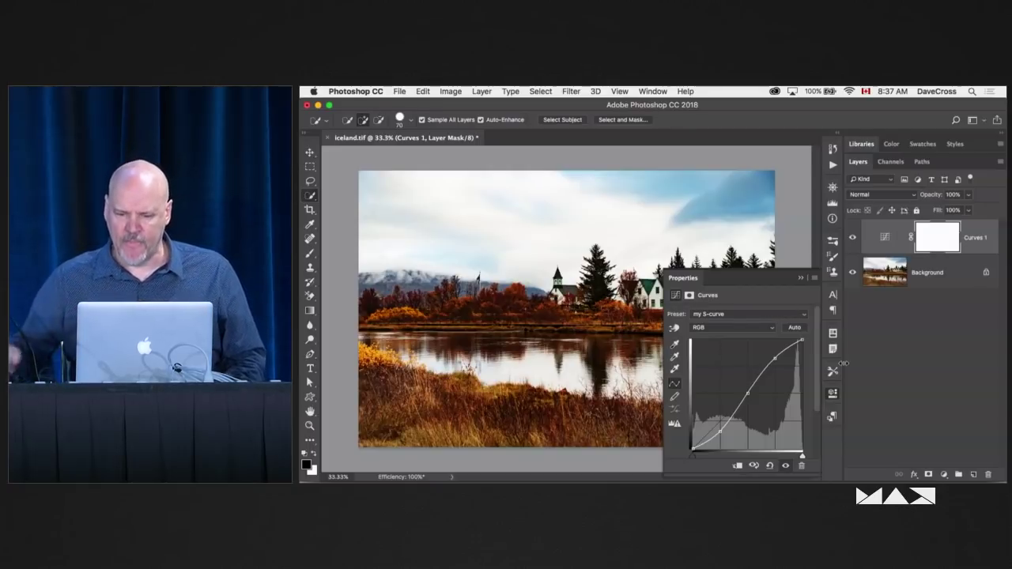
Step: Close iceland.tif without saving and open chicken.psd from the max-habits folder in Adobe Bridge
click(800, 277)
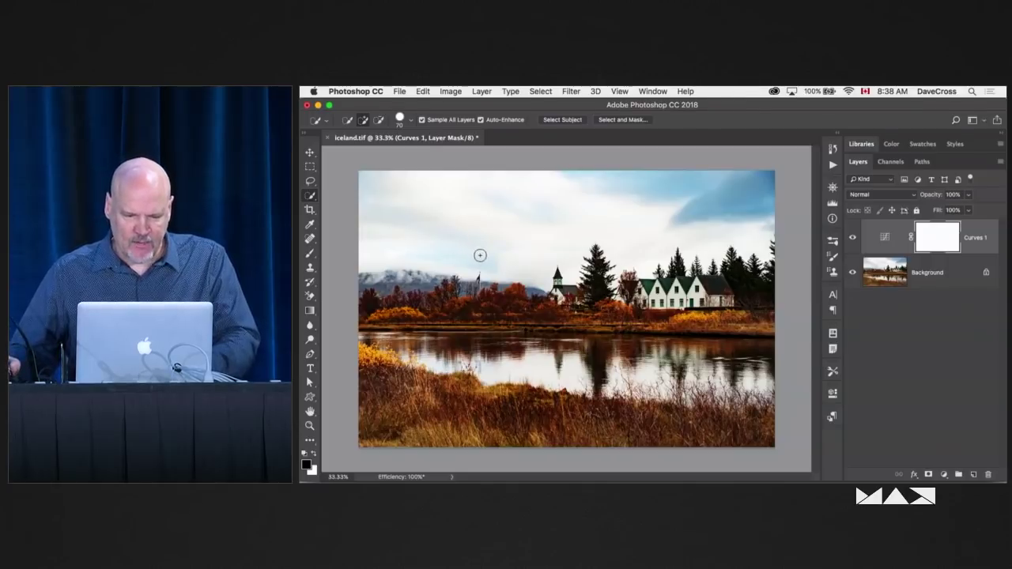
key(super+w)
click(444, 226)
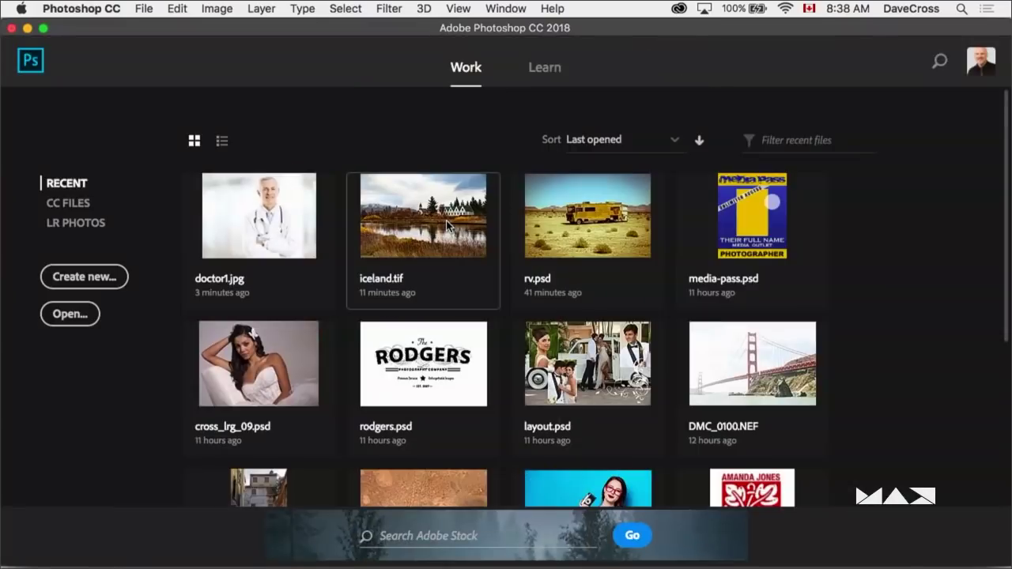
key(super+Tab)
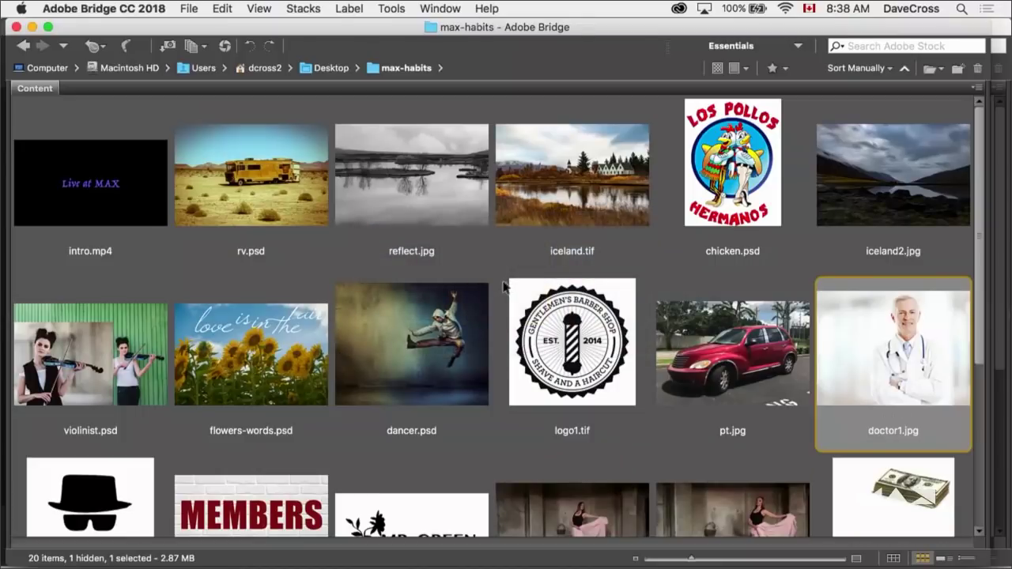
click(736, 174)
double_click(734, 172)
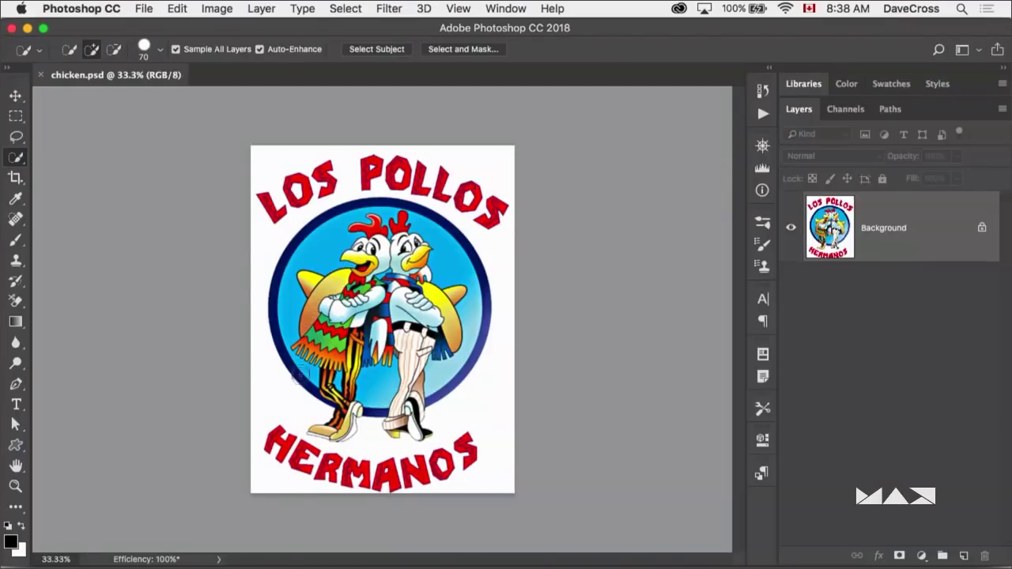
key(super+equal)
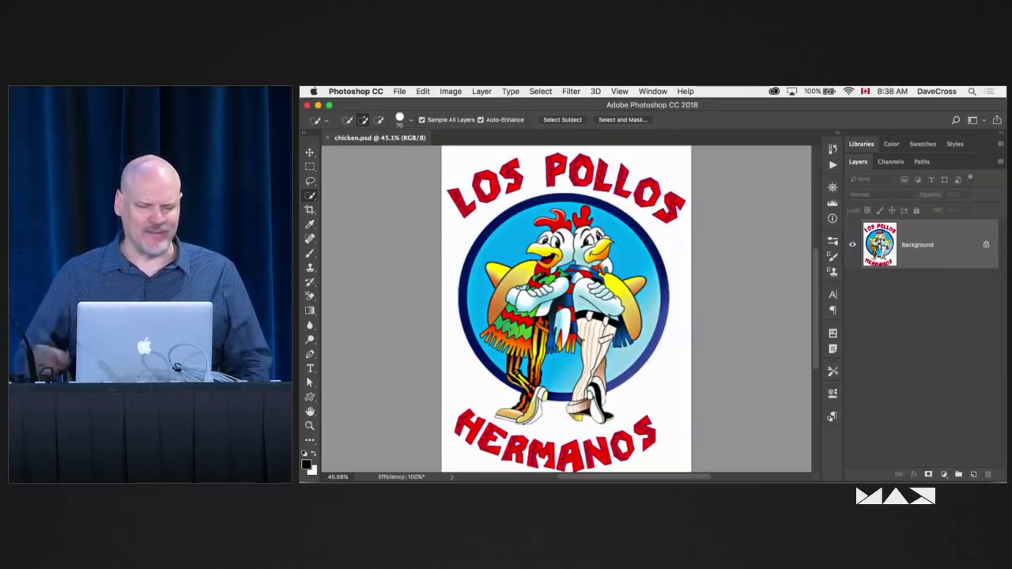
Step: Switch the Libraries panel to the "Logos & Colors" library and add the Los Pollos Hermanos artwork to it as a graphic
click(861, 144)
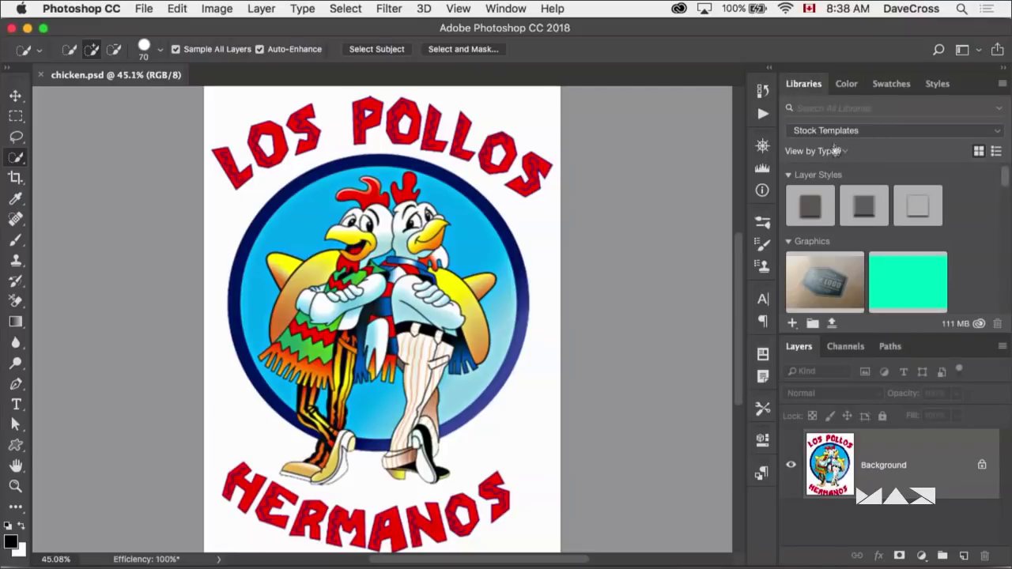
click(837, 130)
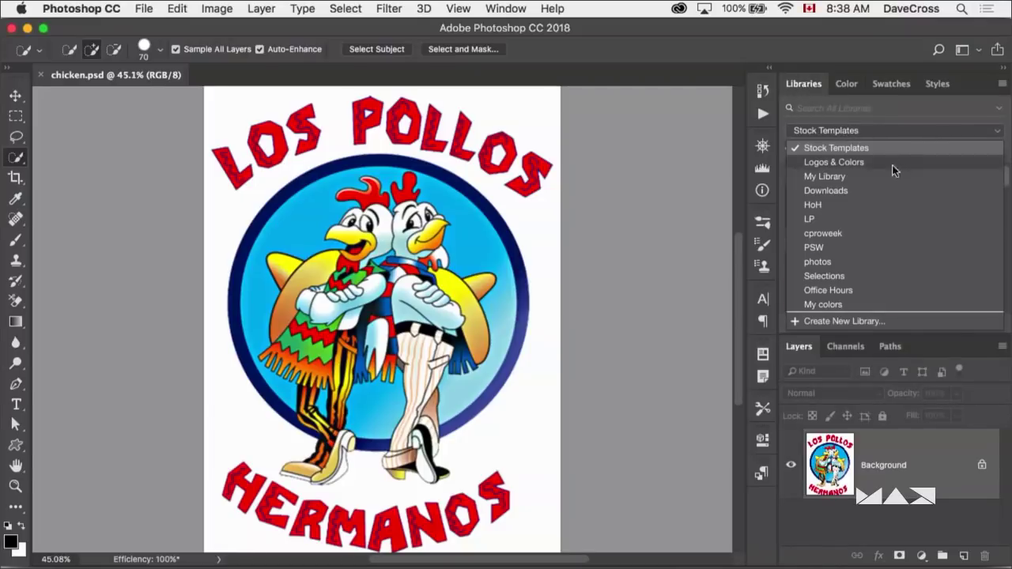
click(866, 163)
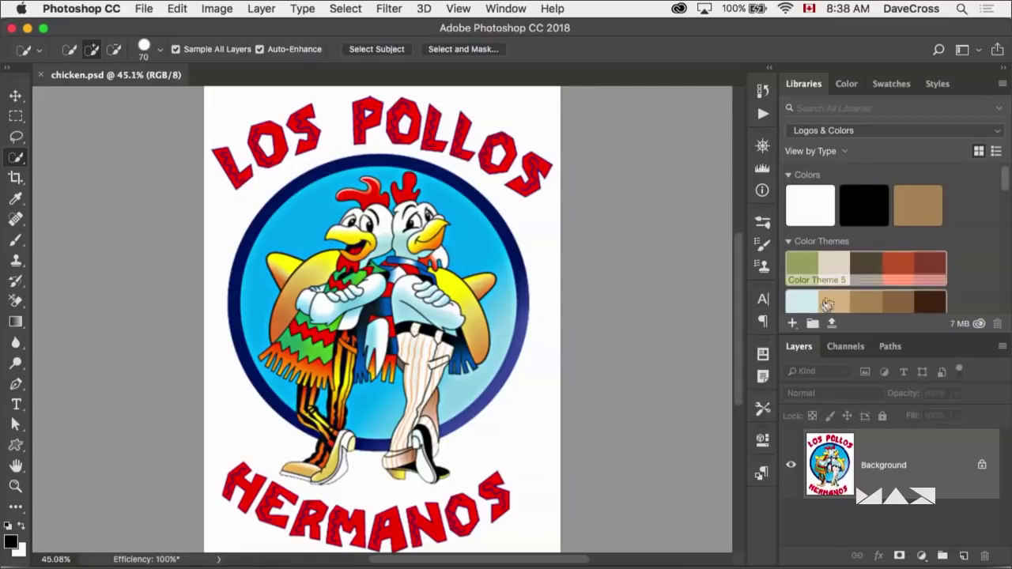
click(791, 322)
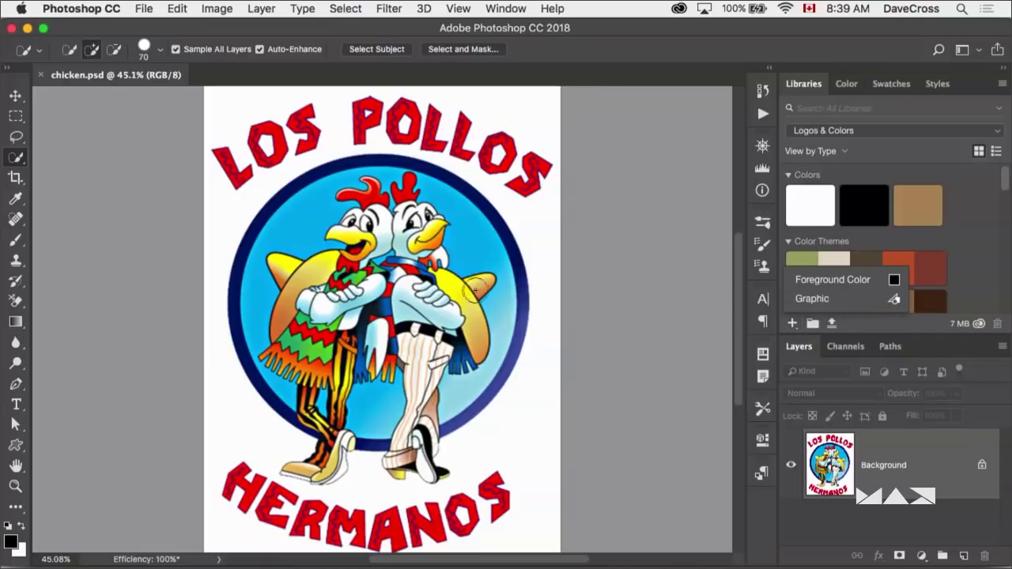
key(v)
drag(706, 234, 895, 229)
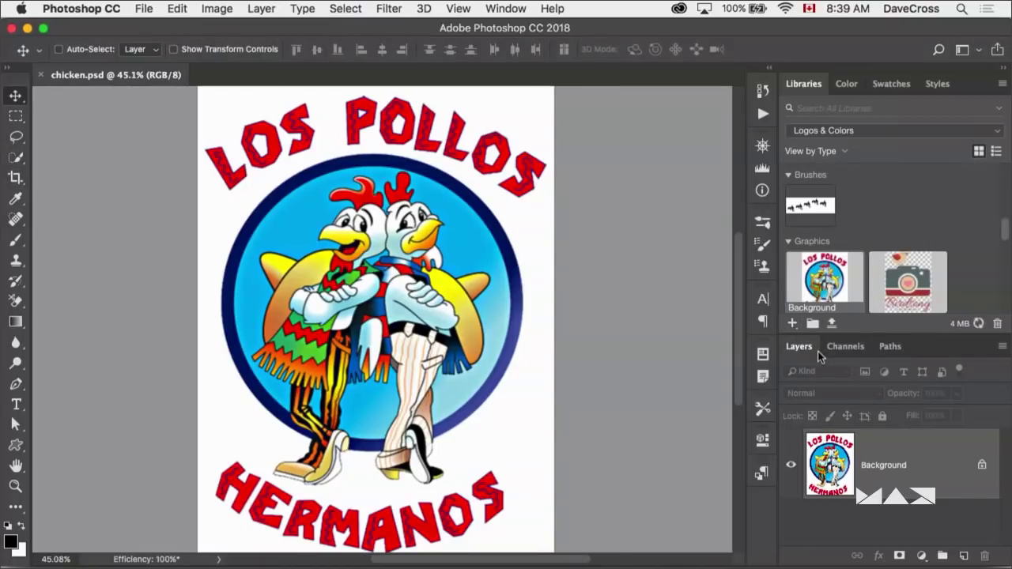
Step: Close chicken.psd and open rv.psd from Adobe Bridge
key(super+w)
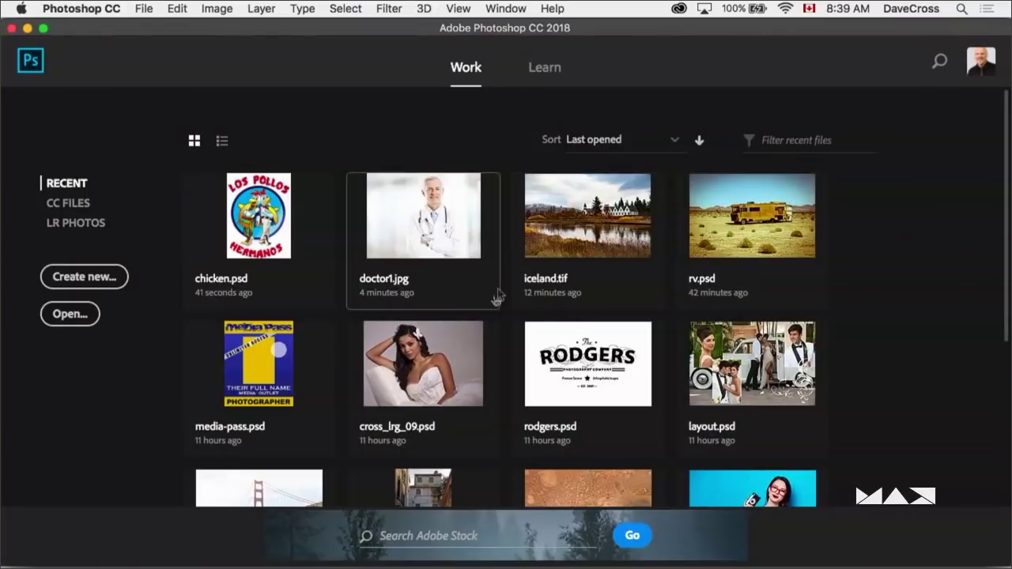
key(super+Tab)
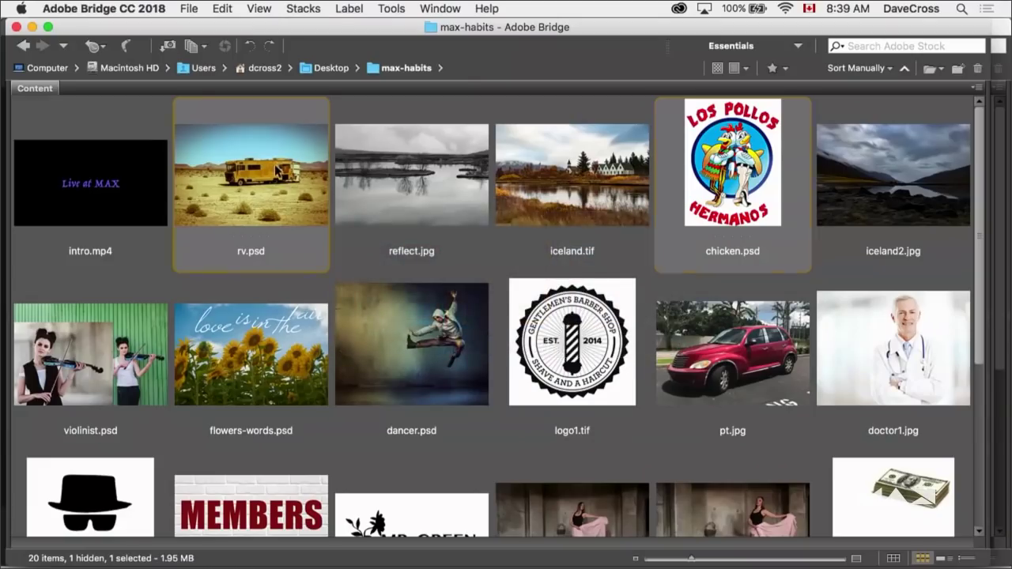
double_click(285, 174)
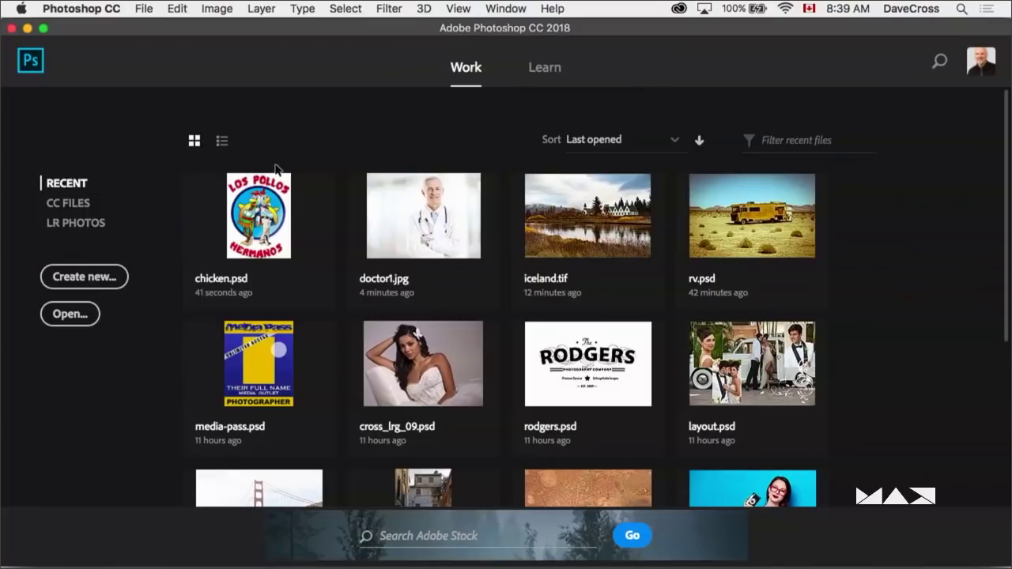
Step: Place the Los Pollos Hermanos library graphic into rv.psd, scaled to about 27.5% and positioned beside the front of the RV
drag(822, 281, 188, 223)
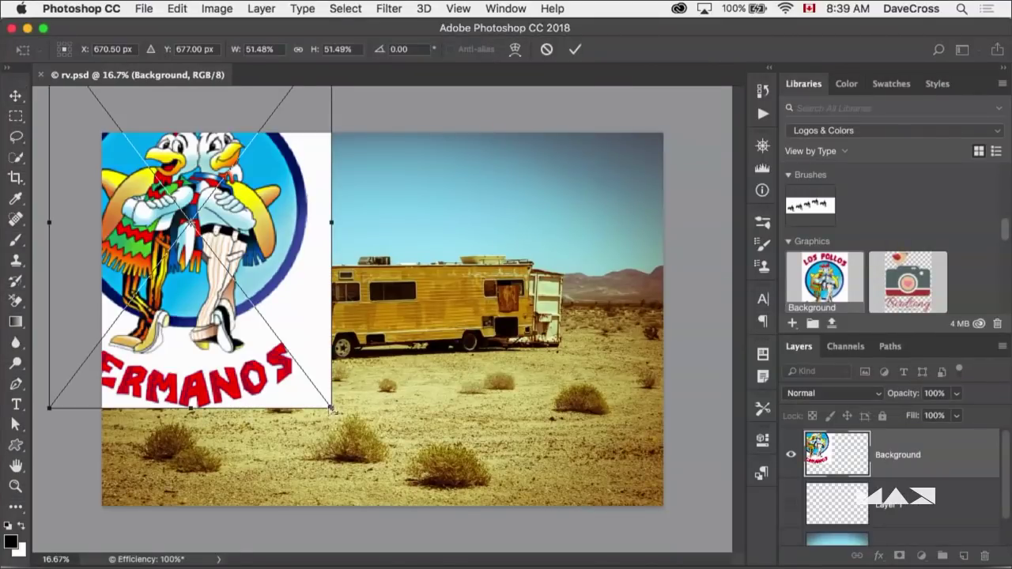
drag(332, 407, 334, 404)
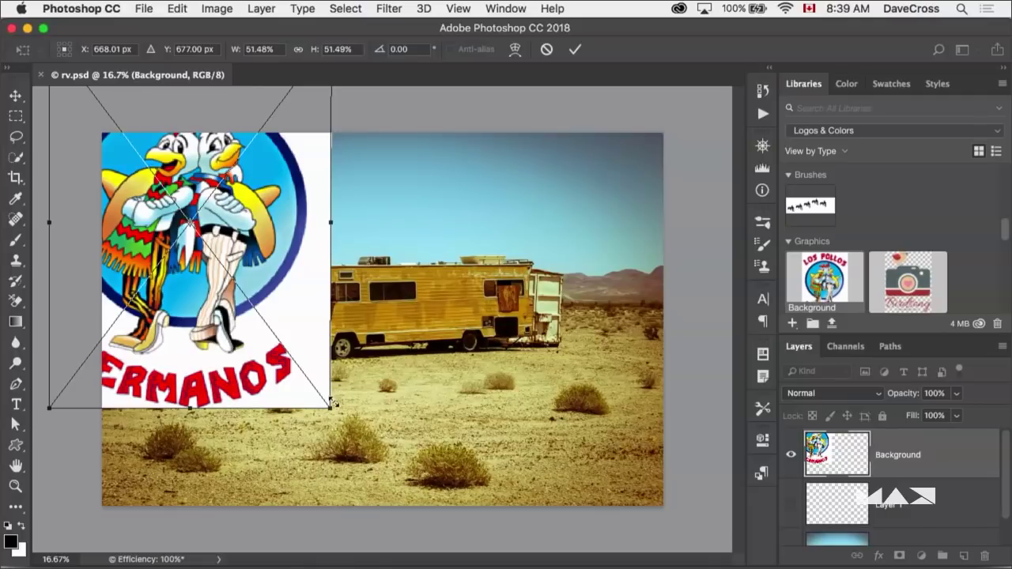
drag(330, 406, 204, 234)
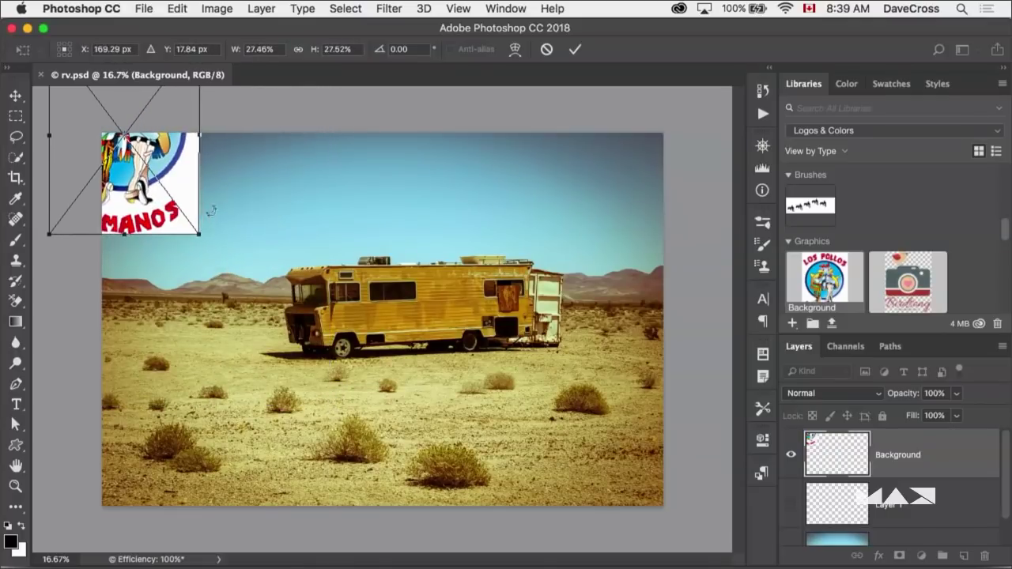
drag(185, 190, 253, 305)
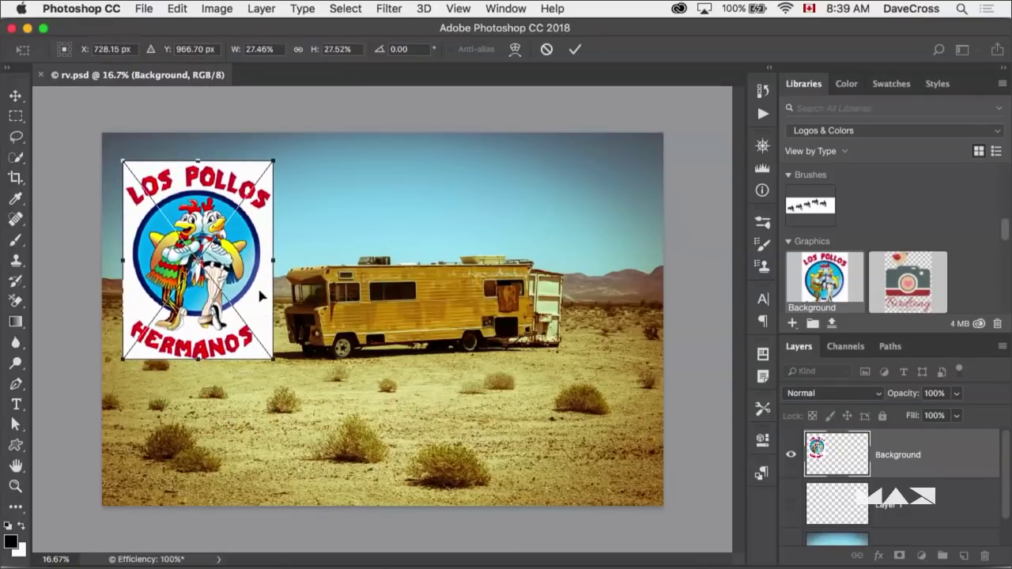
key(Return)
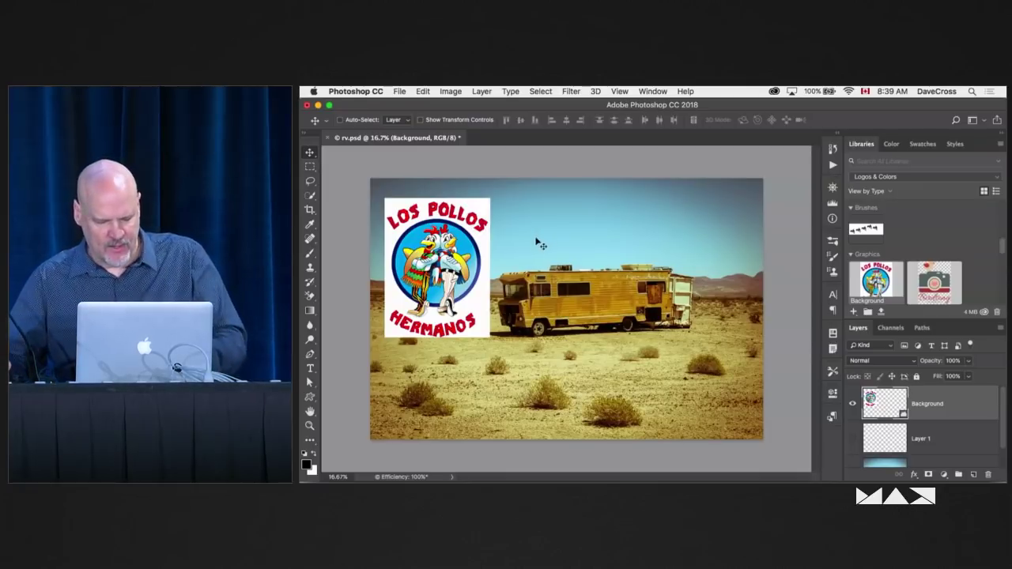
Step: Close rv.psd without saving and open violinist.psd from Adobe Bridge, fitted to the window
key(super+w)
click(610, 244)
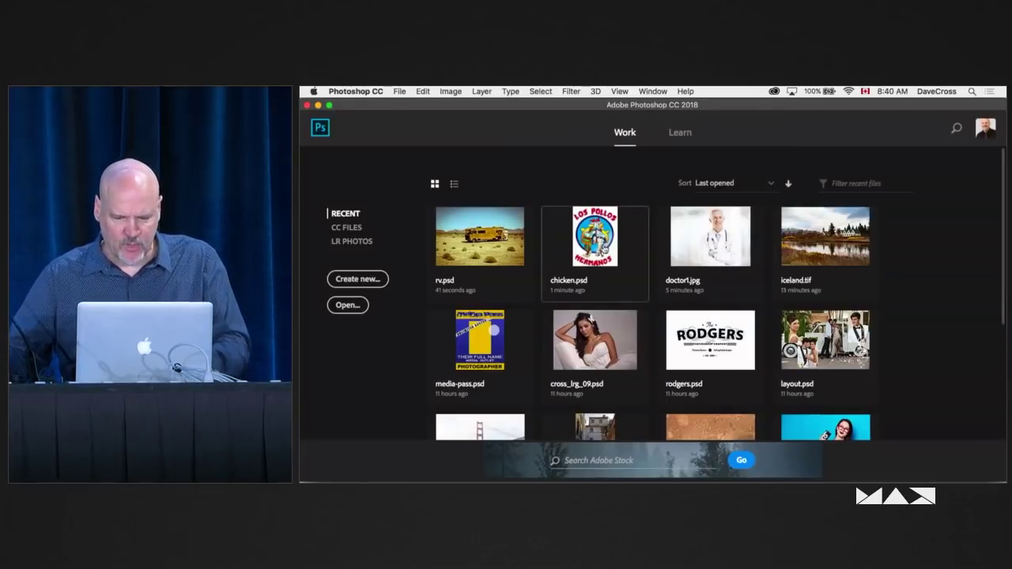
key(super+Tab)
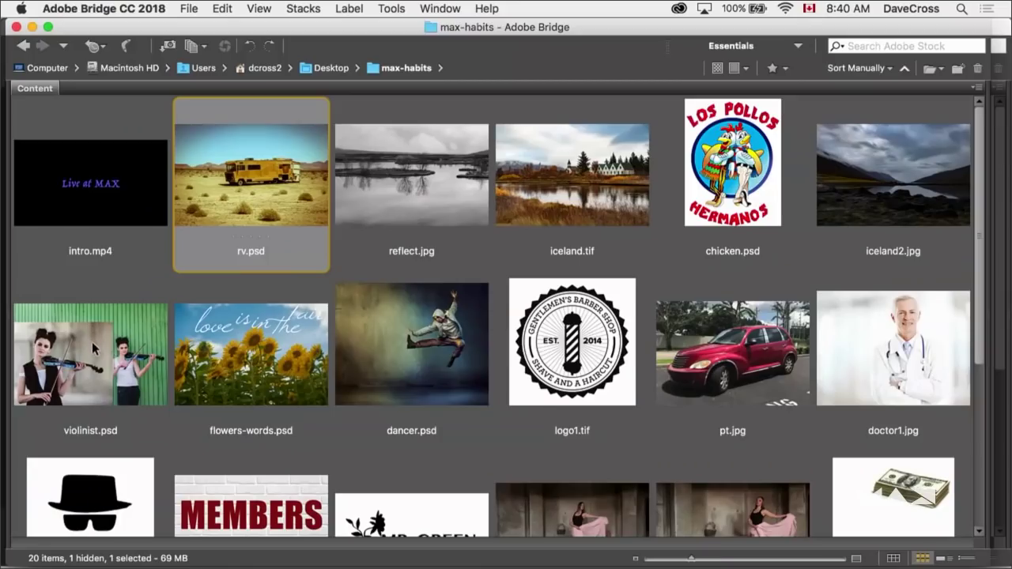
double_click(361, 320)
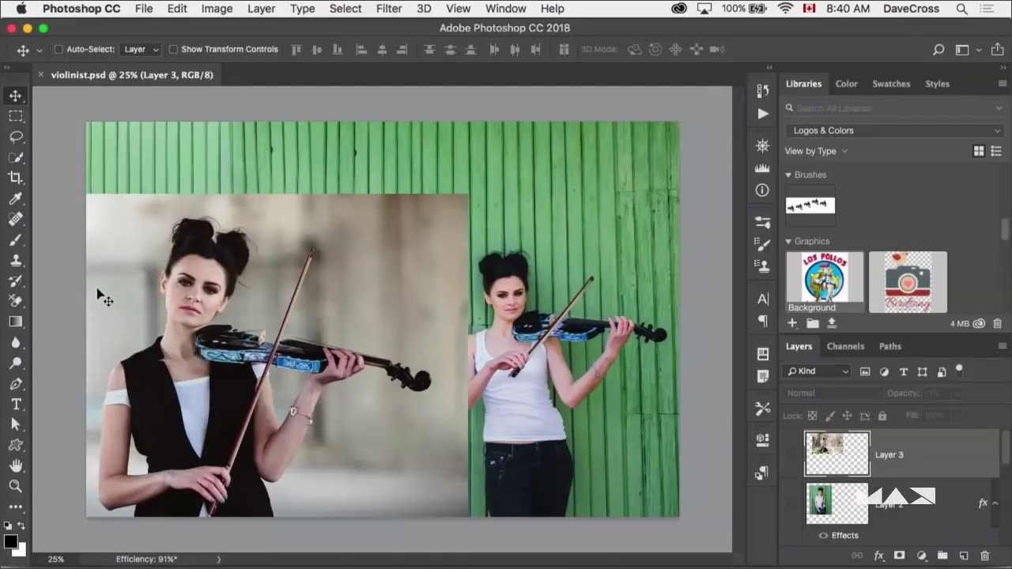
key(super+0)
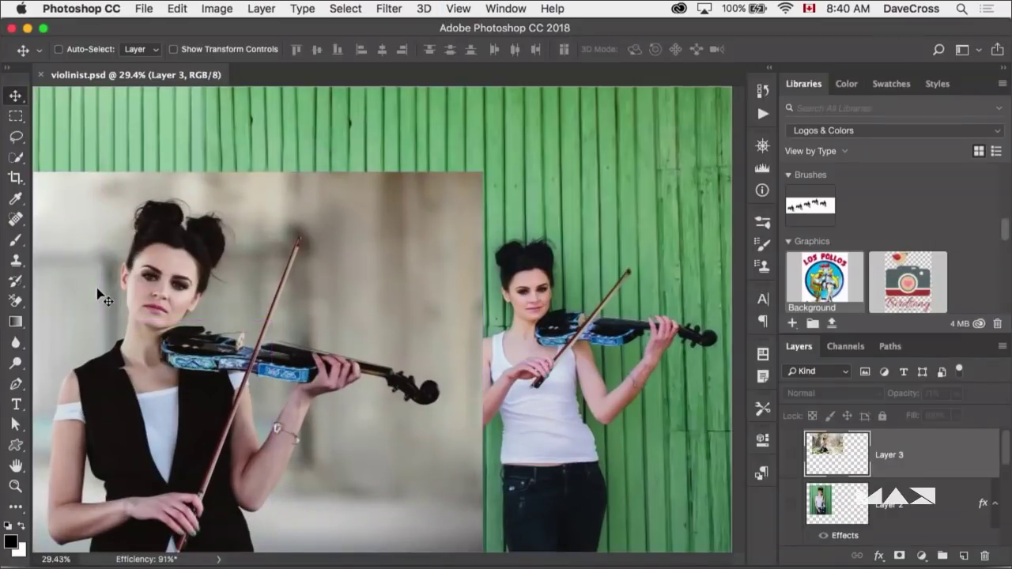
Step: Collapse the Libraries panel, select Layer 1 copy and set up the Eraser tool with a 700 px brush
double_click(803, 84)
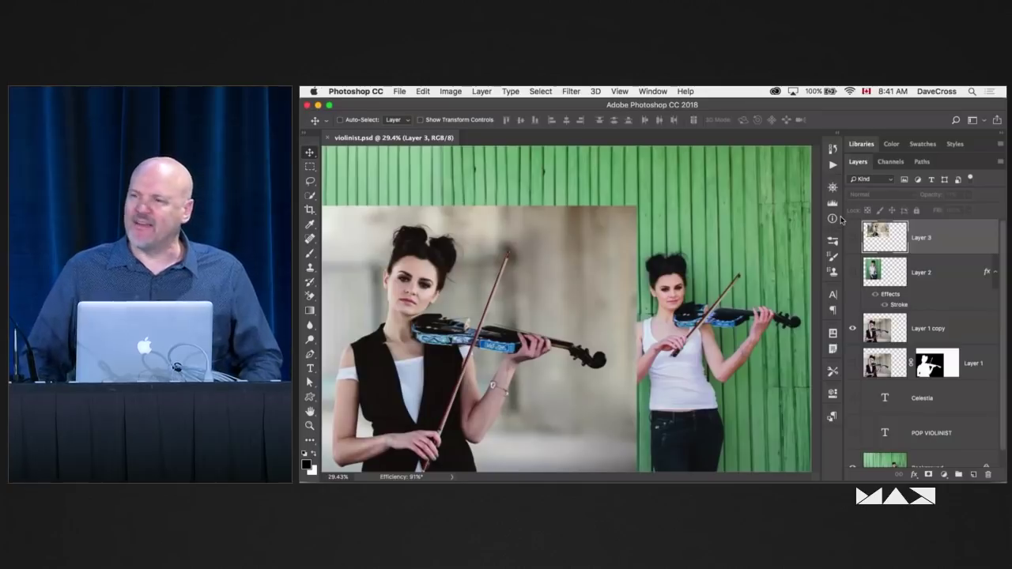
key(e)
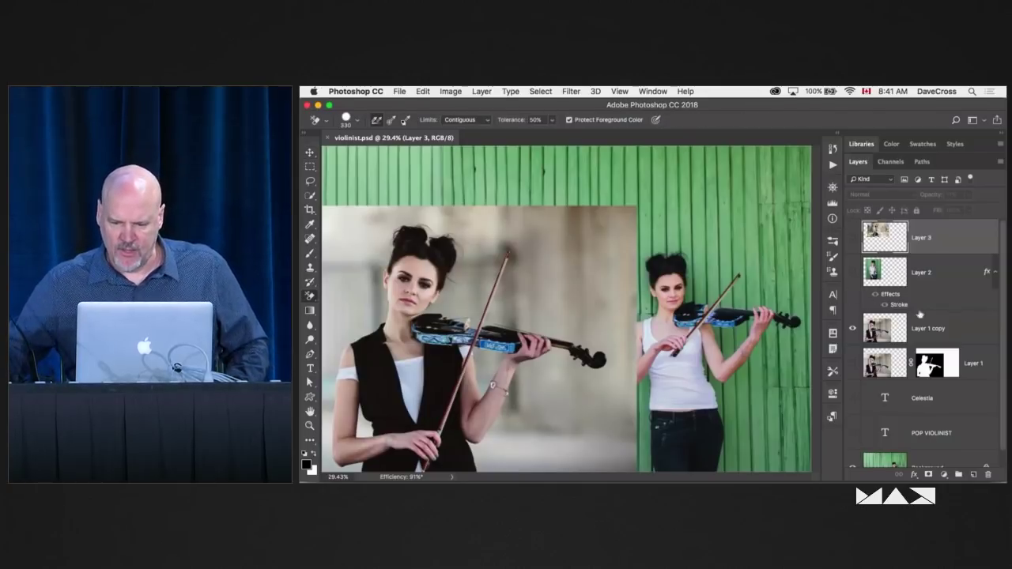
click(904, 330)
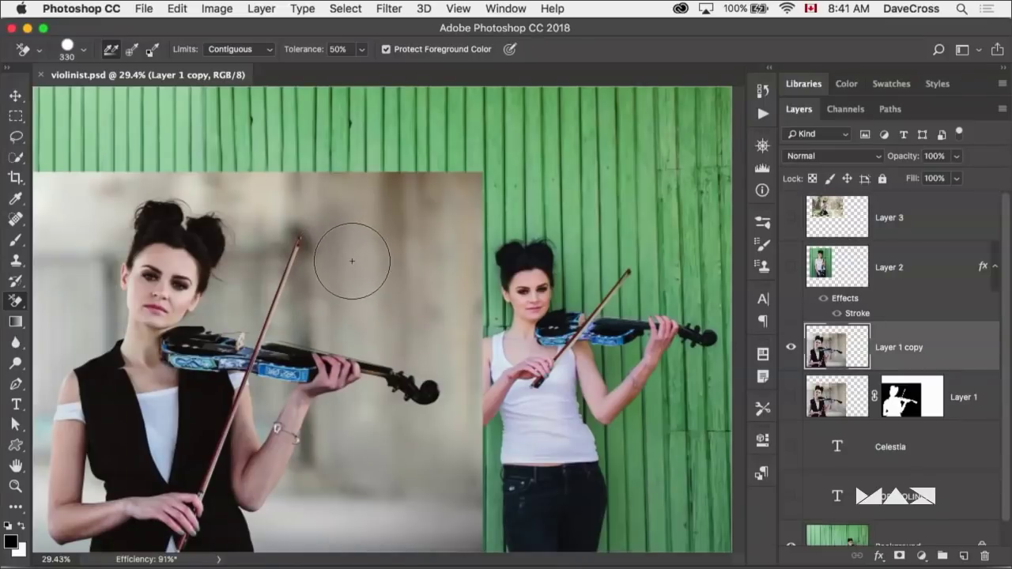
click(13, 304)
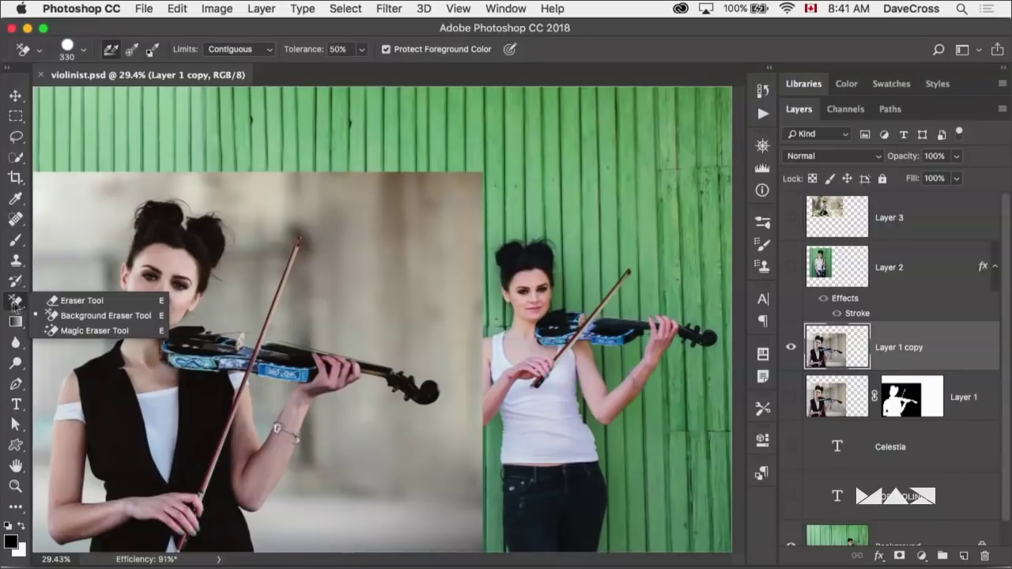
click(75, 301)
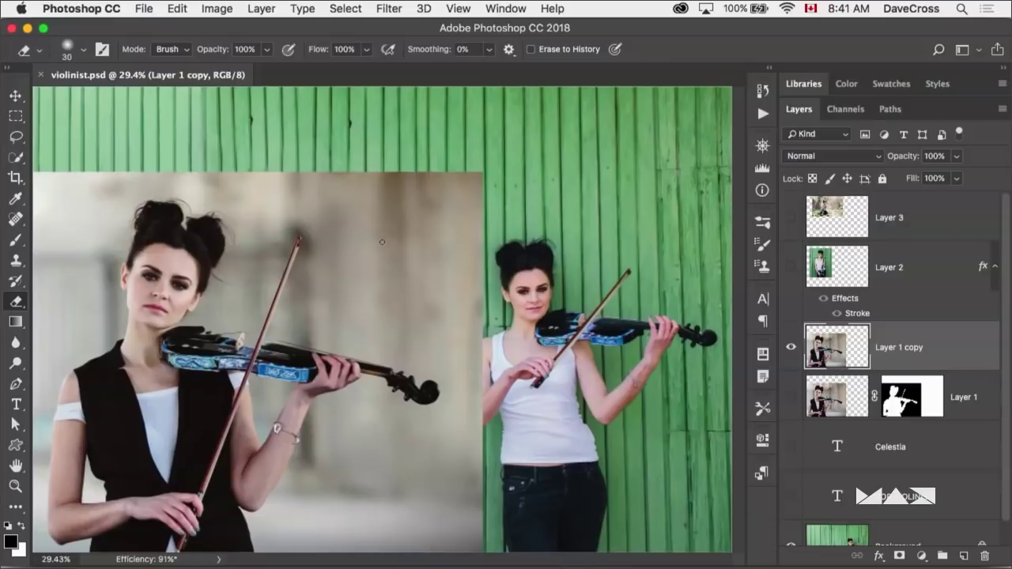
key(bracketright)
key(bracketright)
key(bracketright)
key(bracketright)
key(bracketright)
key(bracketright)
key(bracketright)
key(bracketright)
key(bracketright)
key(bracketright)
key(bracketright)
key(bracketright)
key(bracketright)
key(bracketright)
key(bracketright)
key(bracketright)
key(bracketright)
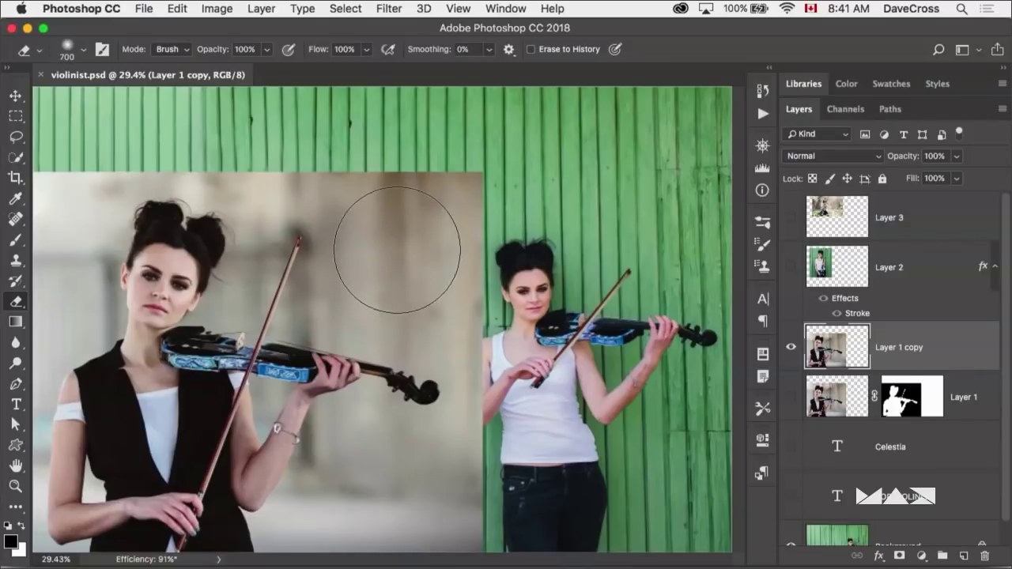
Step: Try erasing the backdrop around the larger violinist directly on Layer 1 copy, and undo the erasing
mouse_move(397, 250)
mouse_down()
mouse_move(443, 215)
mouse_move(373, 182)
mouse_move(426, 236)
mouse_move(470, 344)
mouse_move(443, 510)
mouse_move(348, 546)
mouse_move(253, 557)
mouse_move(24, 467)
mouse_move(60, 275)
mouse_move(84, 213)
mouse_move(71, 188)
mouse_move(38, 196)
mouse_move(71, 226)
mouse_move(56, 214)
mouse_move(72, 194)
mouse_move(164, 169)
mouse_move(254, 184)
mouse_move(376, 255)
mouse_move(411, 354)
mouse_move(368, 442)
mouse_move(218, 548)
mouse_move(150, 566)
mouse_move(109, 552)
mouse_move(281, 545)
mouse_up()
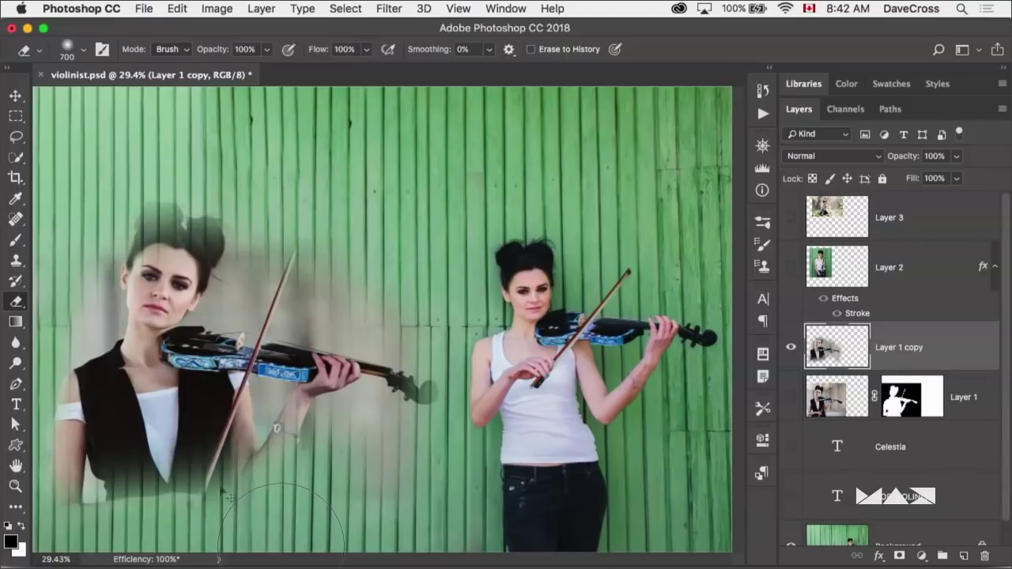
key(super+z)
key(alt+super+z)
key(alt+super+z)
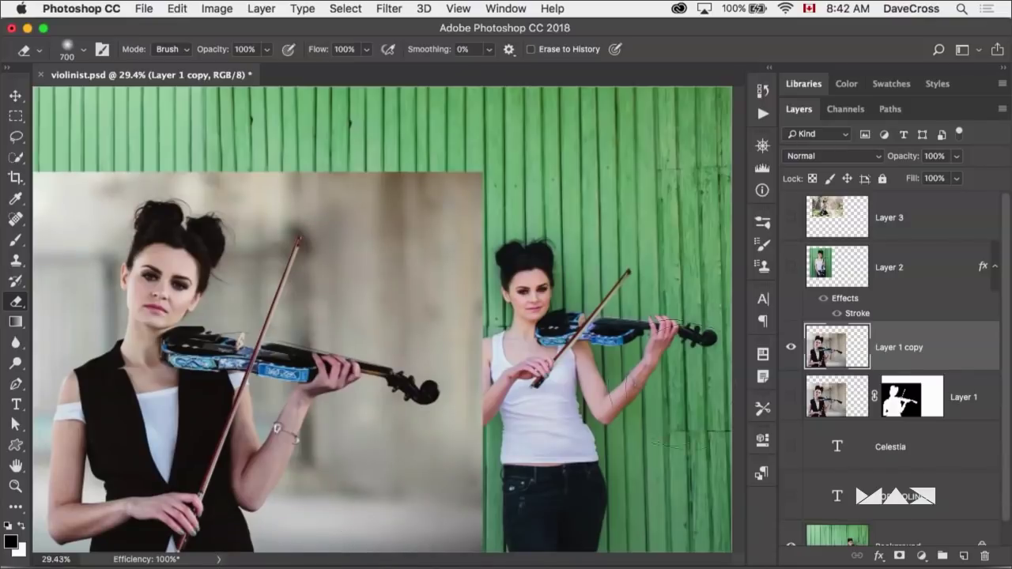
Step: Add a white layer mask to Layer 1 copy
click(899, 556)
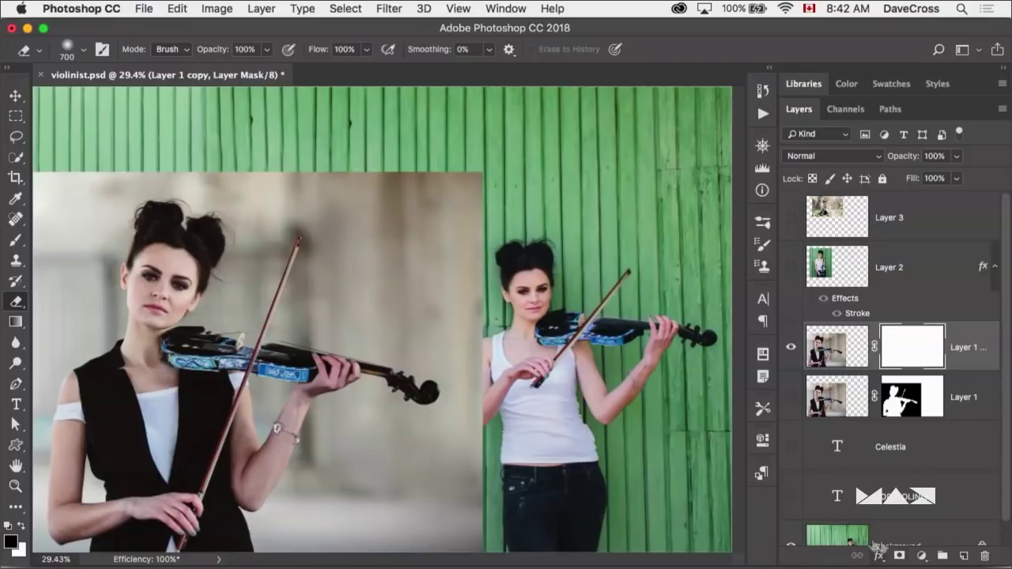
key(super+z)
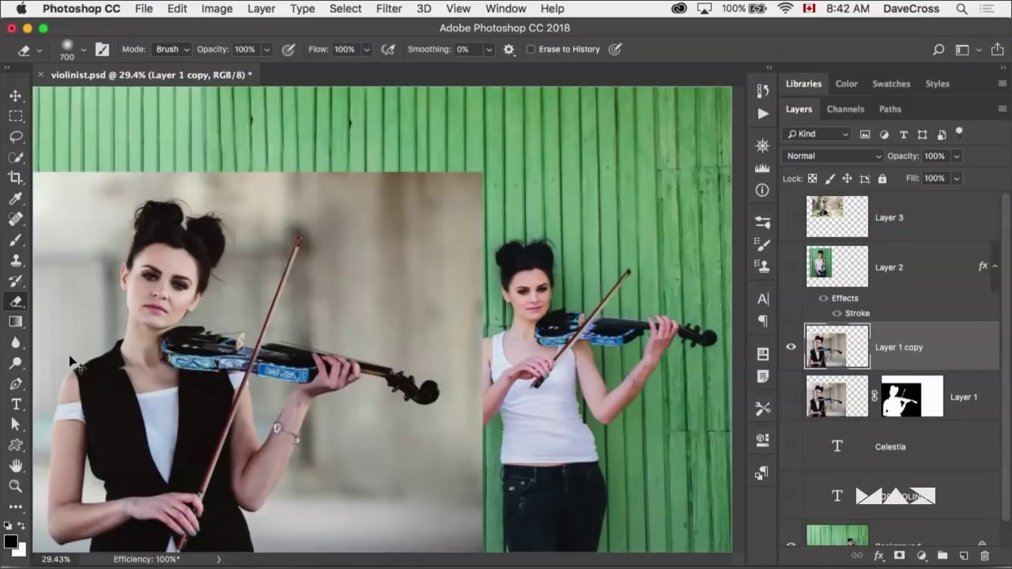
key(shift+super+z)
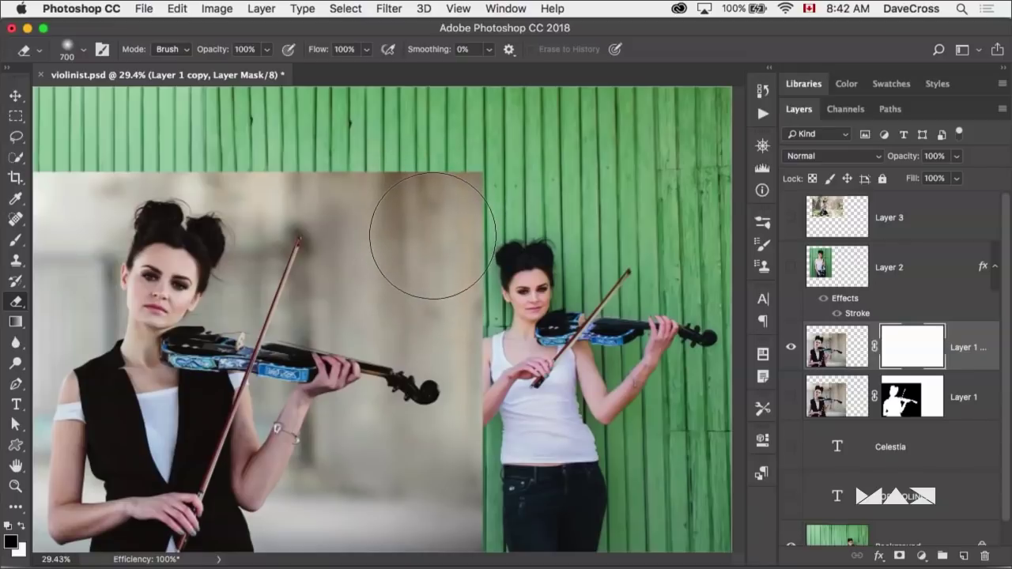
Step: Paint black on the Layer 1 copy mask with a brush of up to 900 px, hiding the backdrop around the larger violinist
key(b)
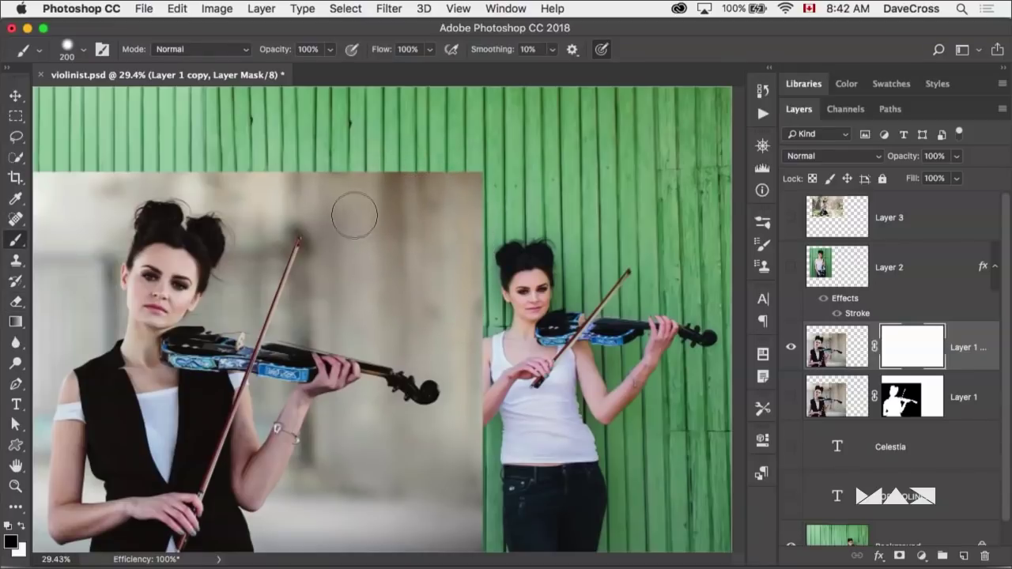
key(bracketright)
key(bracketright)
key(bracketright)
key(bracketright)
key(bracketright)
key(bracketright)
key(bracketright)
key(bracketright)
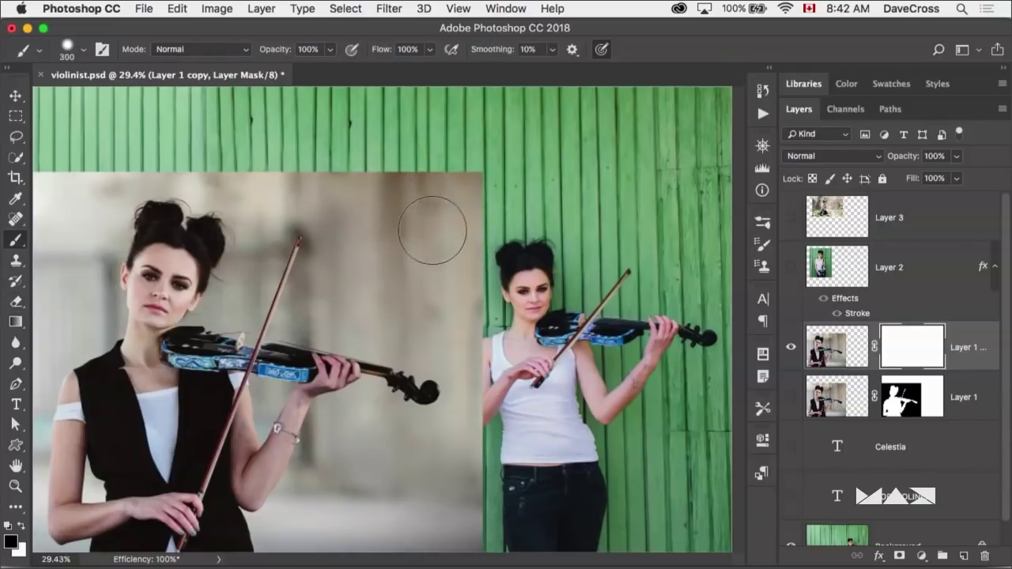
mouse_move(412, 244)
mouse_down()
mouse_move(494, 356)
mouse_move(395, 546)
mouse_move(379, 550)
mouse_up()
mouse_move(215, 107)
mouse_down()
mouse_move(131, 91)
mouse_move(48, 130)
mouse_move(0, 205)
mouse_move(0, 308)
mouse_move(113, 423)
mouse_up()
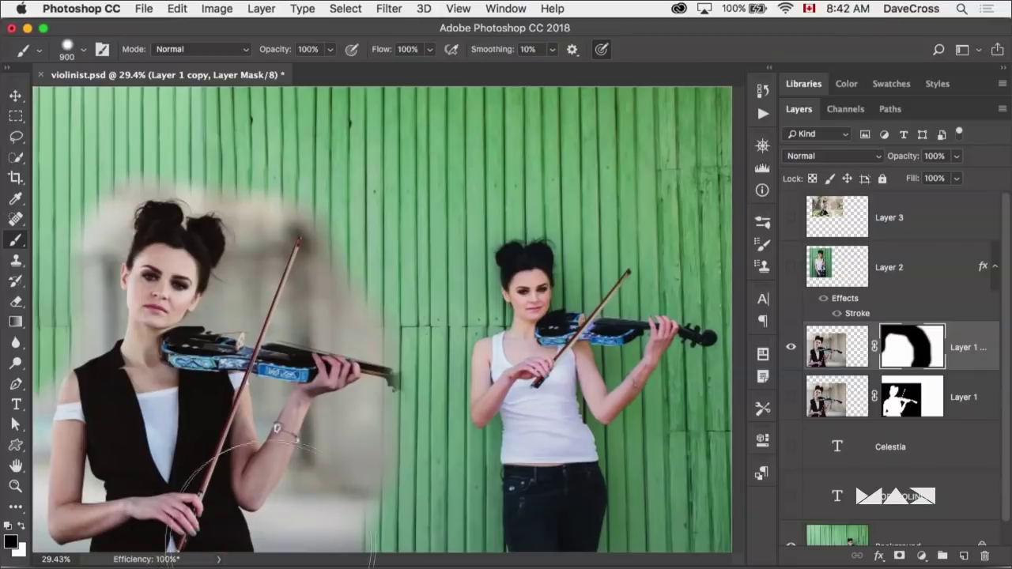
Step: Mask out more backdrop below and beside the larger violinist with a 200 px brush, and briefly disable and re-enable the mask
key(bracketleft)
key(bracketleft)
key(bracketleft)
key(bracketleft)
key(bracketleft)
key(bracketleft)
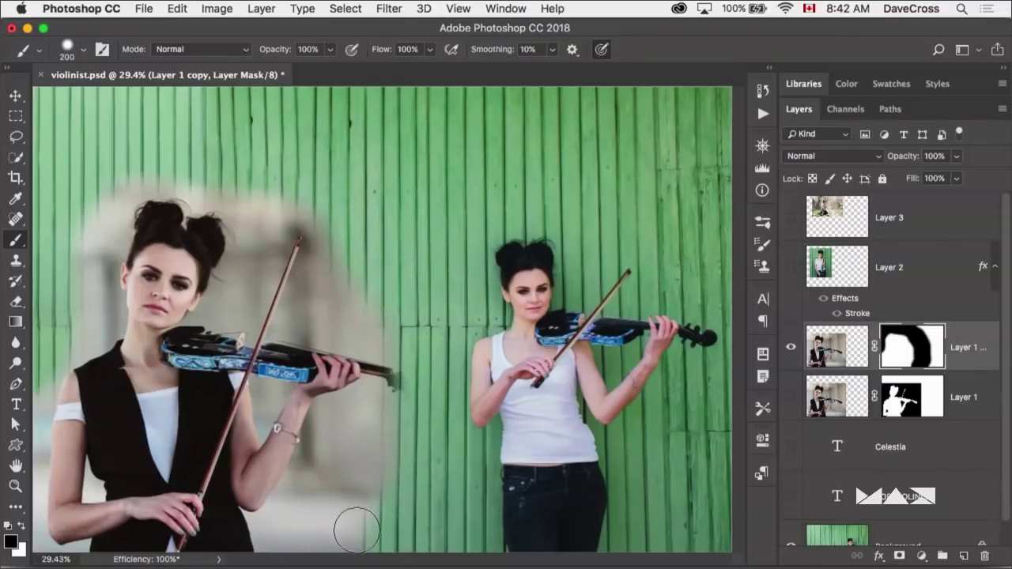
key(bracketleft)
mouse_move(340, 528)
mouse_down()
mouse_move(314, 540)
mouse_move(47, 532)
mouse_move(33, 410)
mouse_up()
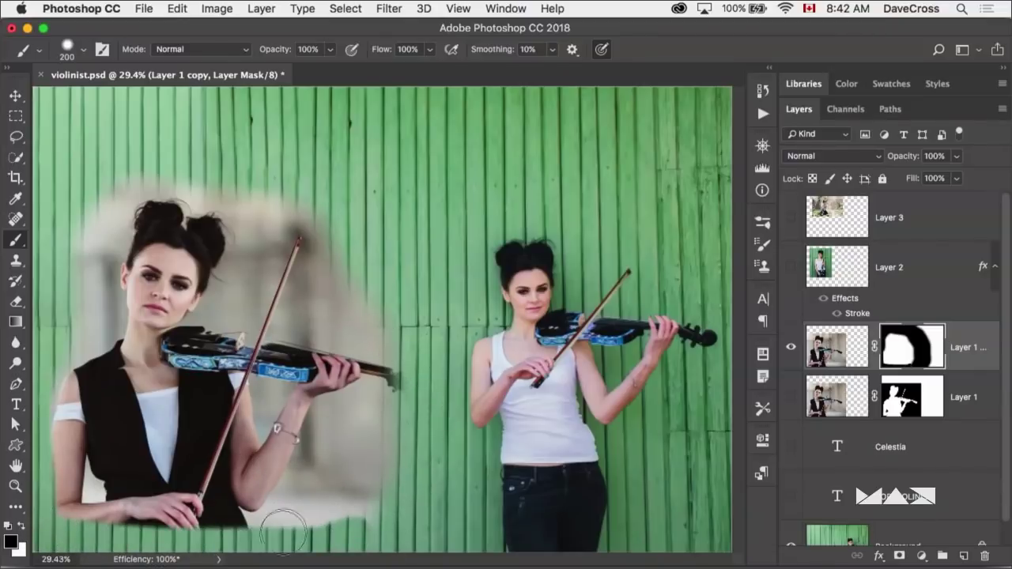
mouse_move(285, 530)
mouse_down()
mouse_move(358, 488)
mouse_move(386, 494)
mouse_move(354, 442)
mouse_move(392, 448)
mouse_up()
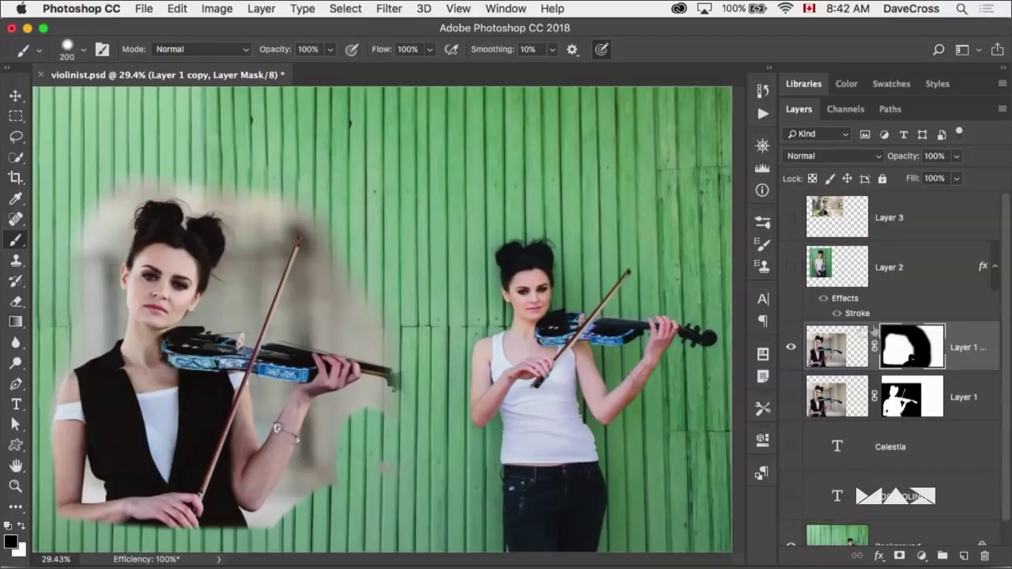
shift+click(914, 358)
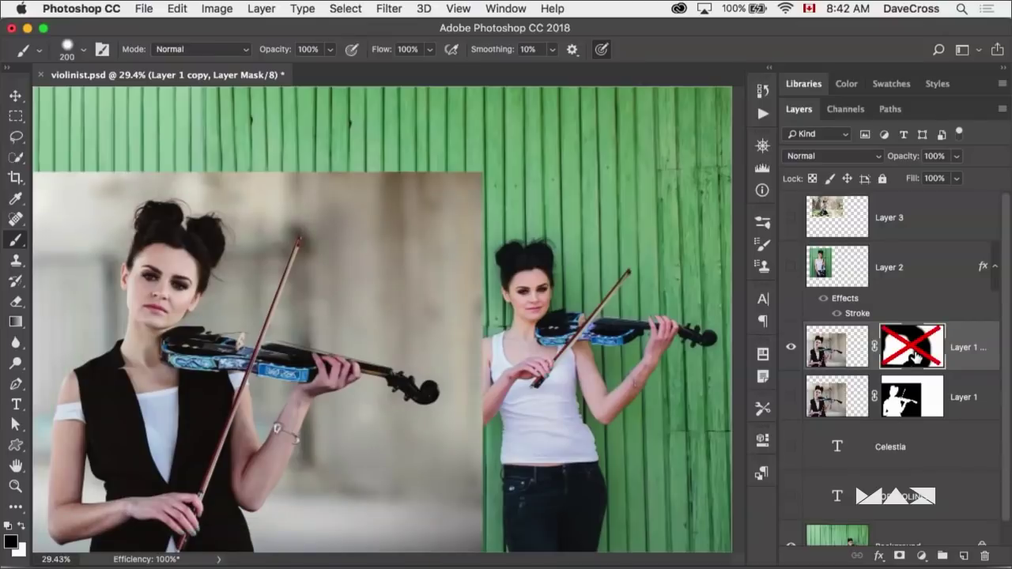
shift+click(915, 358)
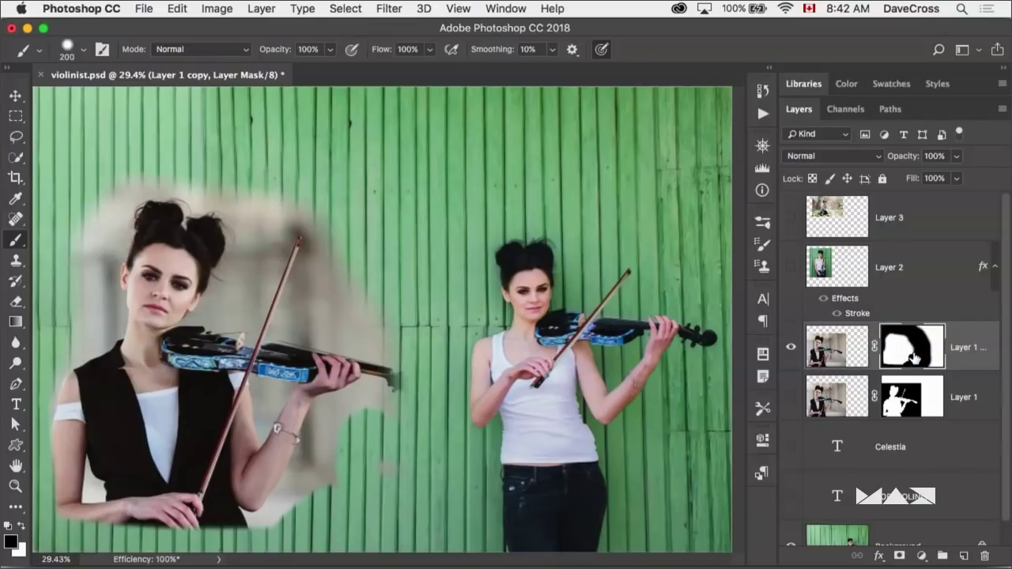
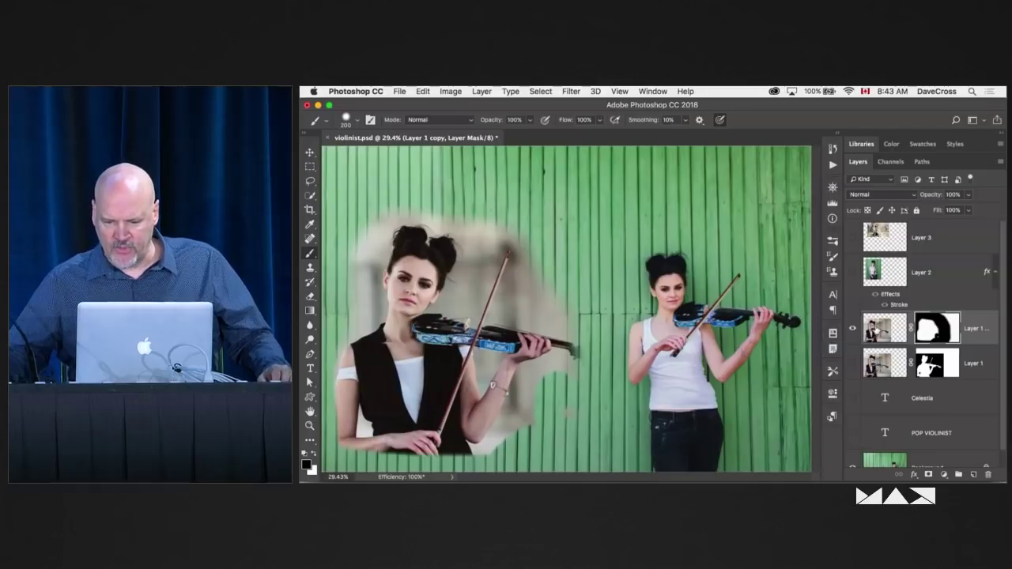
Step: Delete Layer 1 copy, make Layer 1 visible, and select its layer mask with Layer 3 hidden
drag(939, 335, 988, 475)
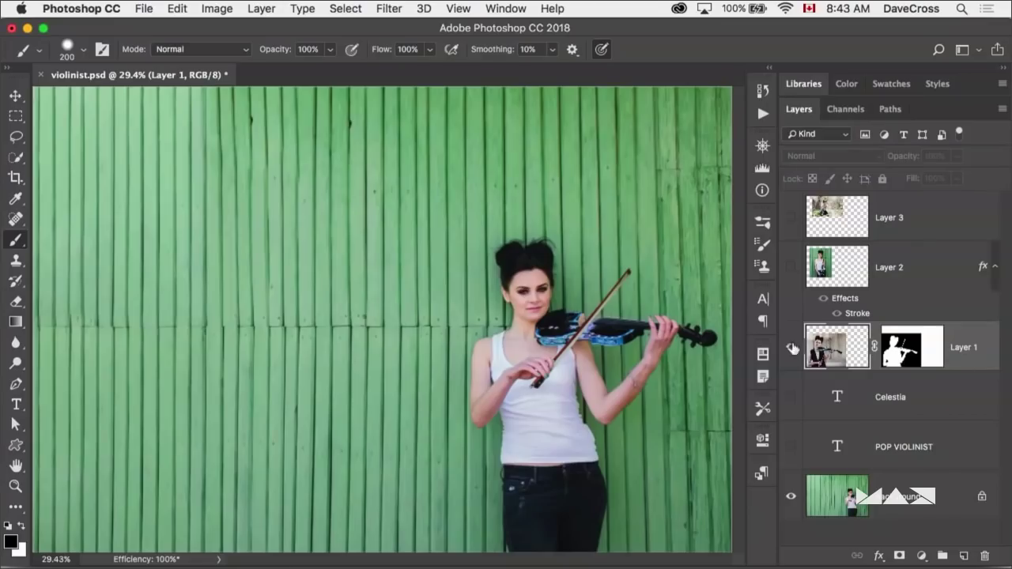
click(853, 328)
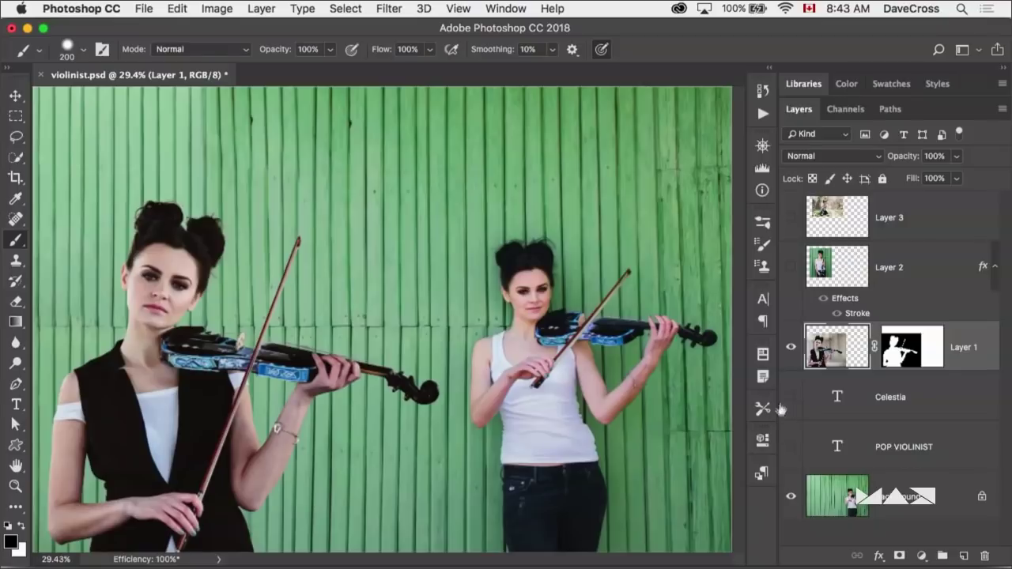
click(791, 220)
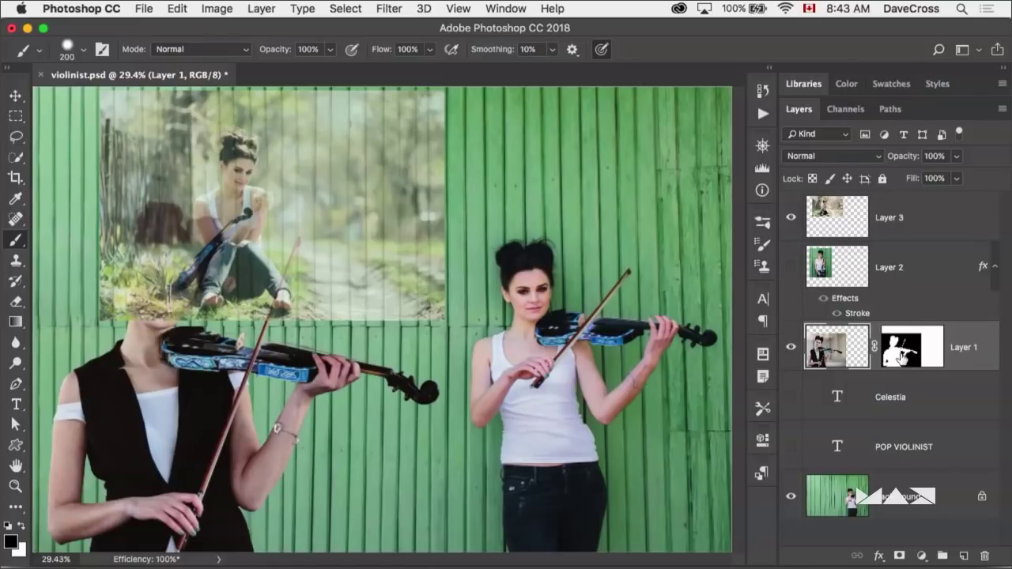
click(901, 360)
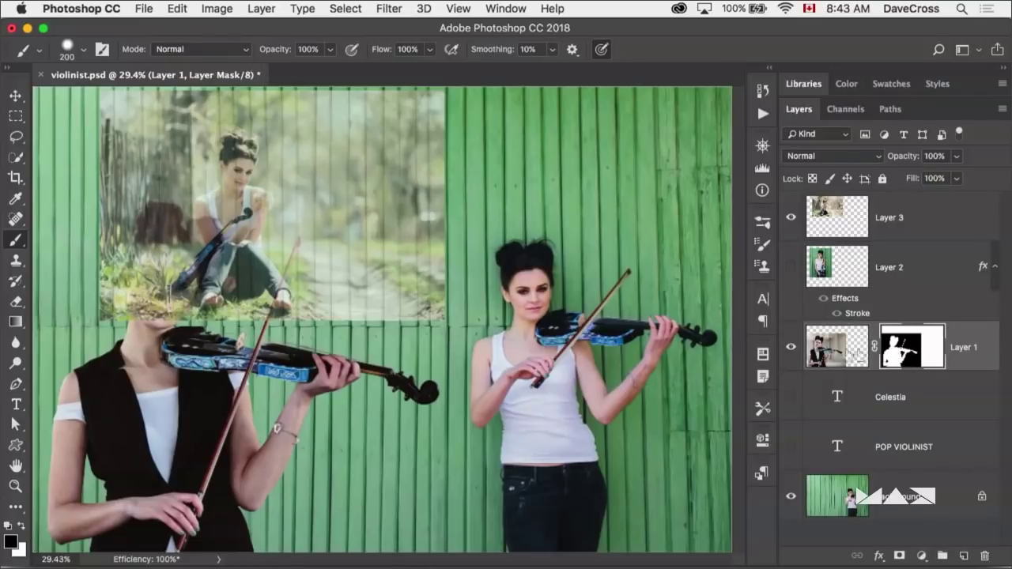
click(791, 217)
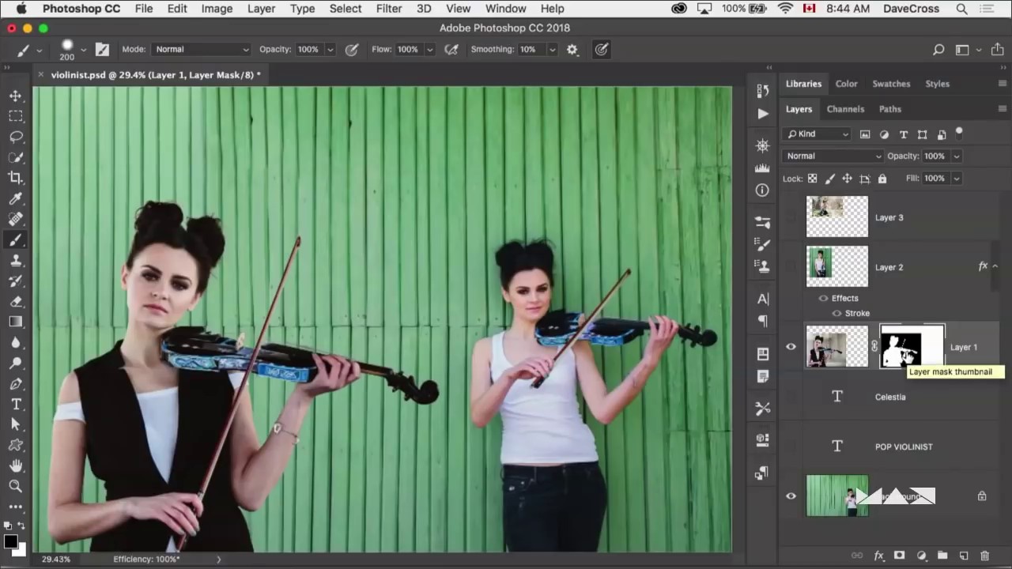
Step: View the Layer 1 mask on its own and fill the white strip above the violinist's black area with black
alt+click(903, 356)
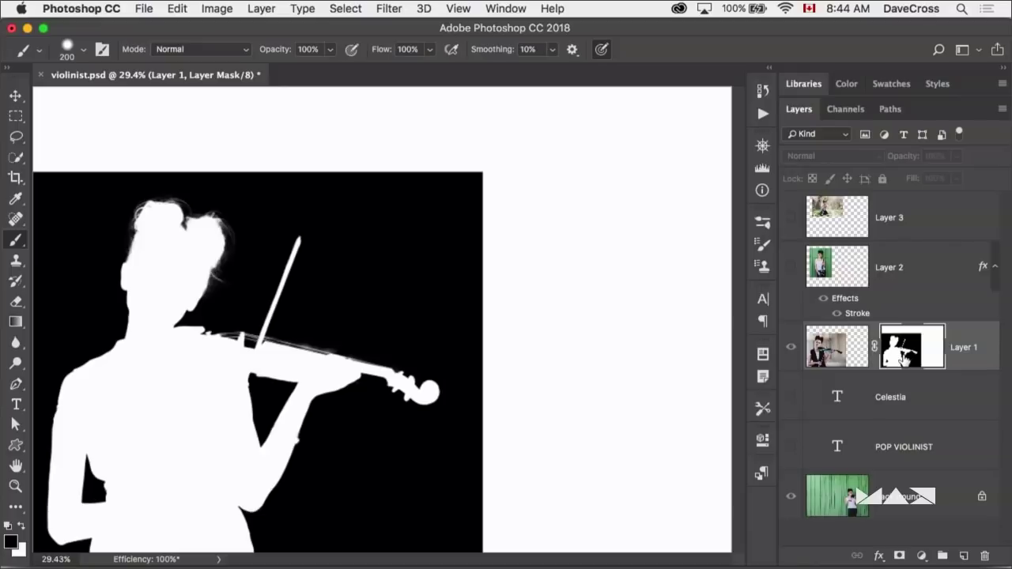
key(m)
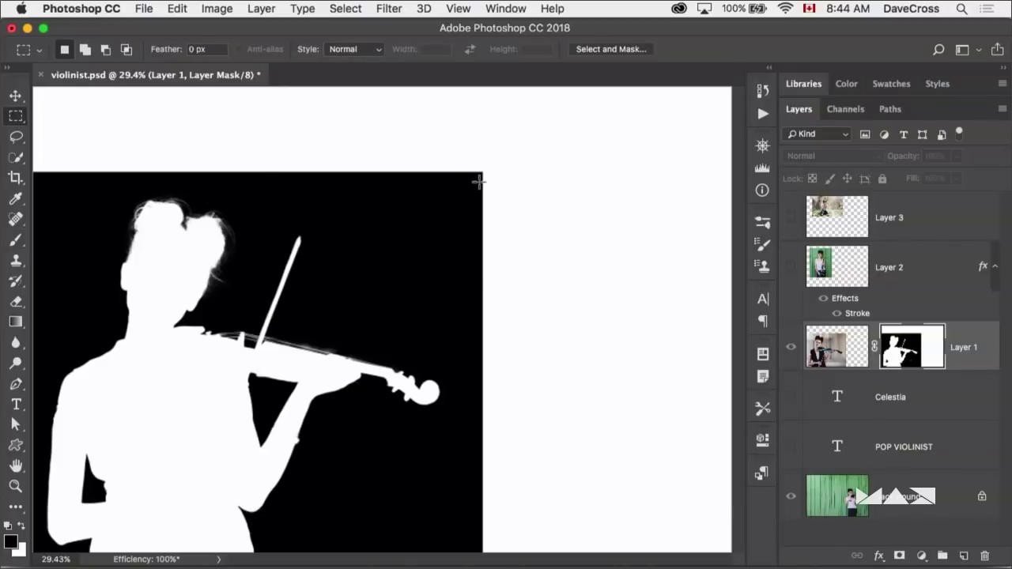
drag(478, 178, 29, 60)
key(alt+BackSpace)
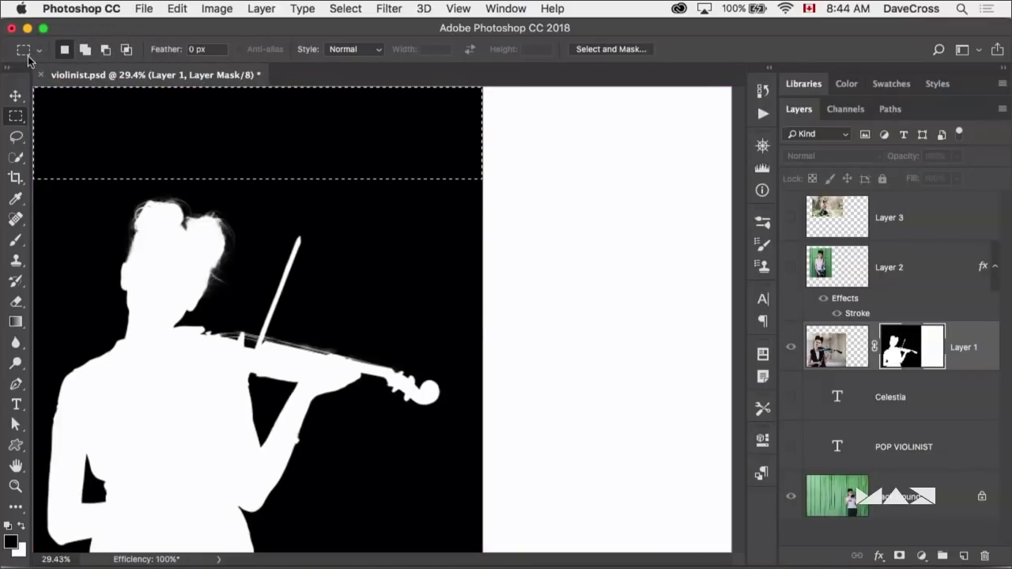
key(super+d)
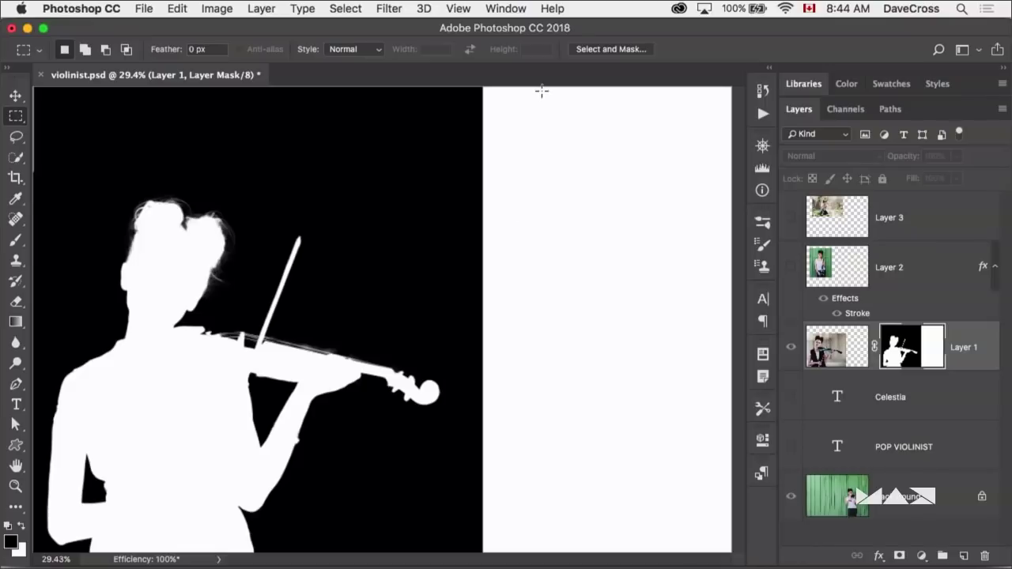
Step: Fill a vertical strip along the right edge of the mask's black area with black, and return to the normal image view
drag(543, 90, 475, 563)
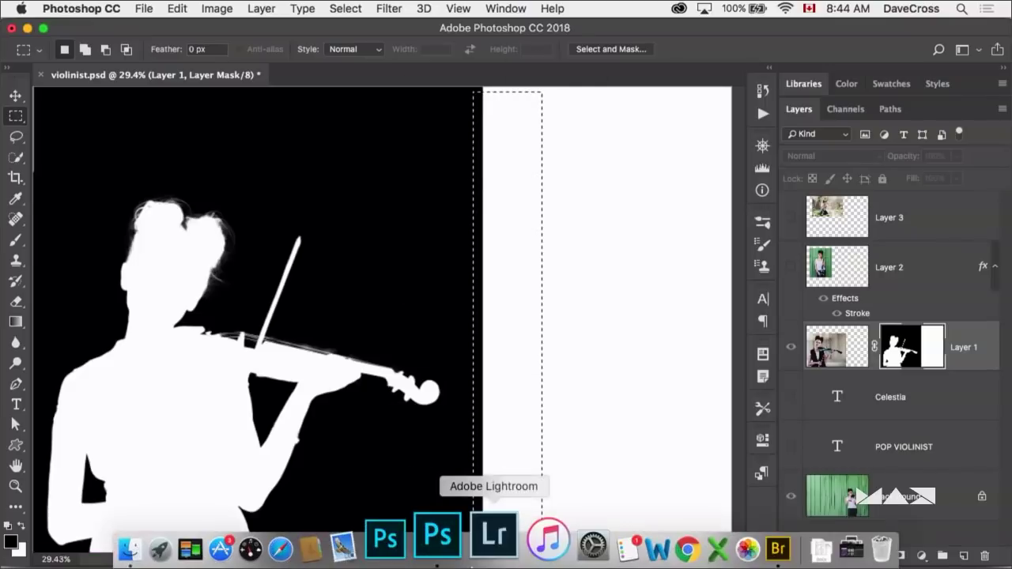
key(alt+BackSpace)
key(super+d)
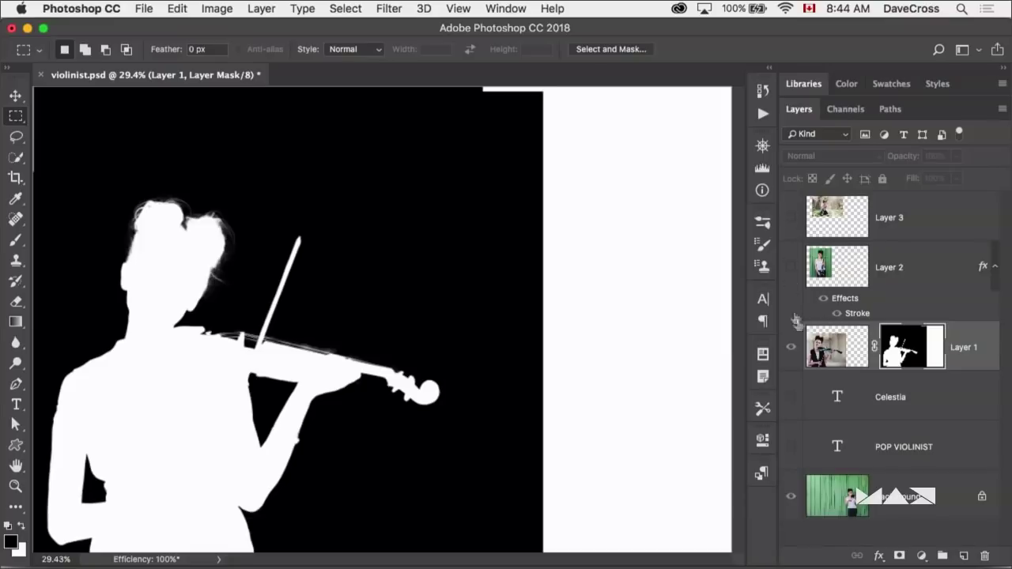
alt+click(894, 351)
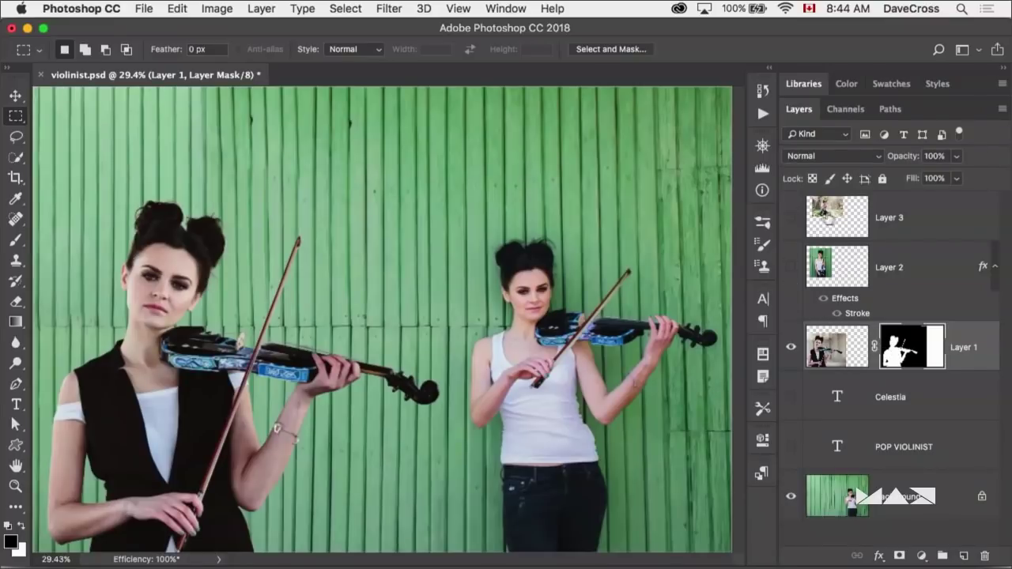
Step: Show Layer 3, try moving the Layer 1 mask onto it, and undo the move
click(828, 218)
click(791, 218)
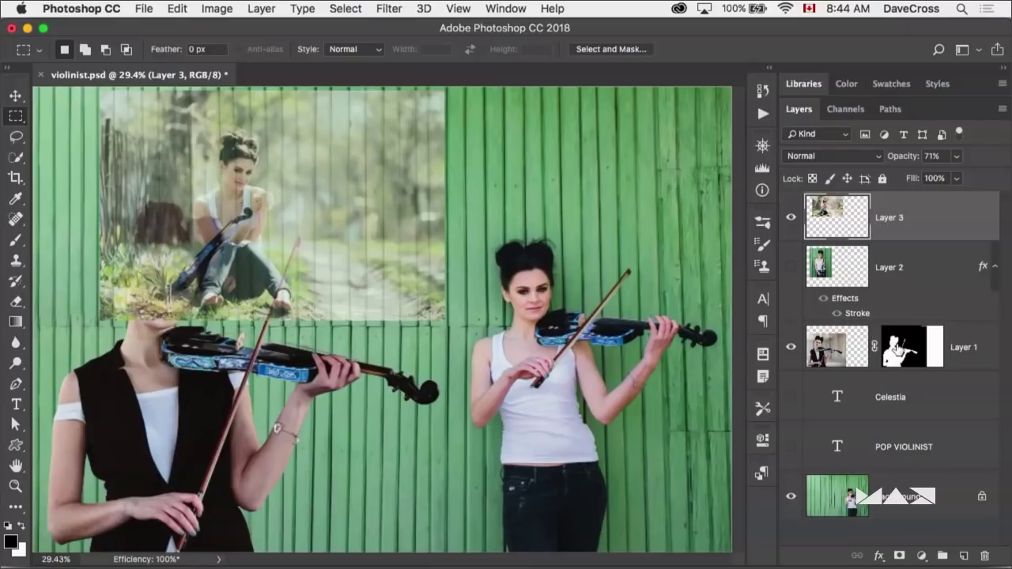
click(904, 352)
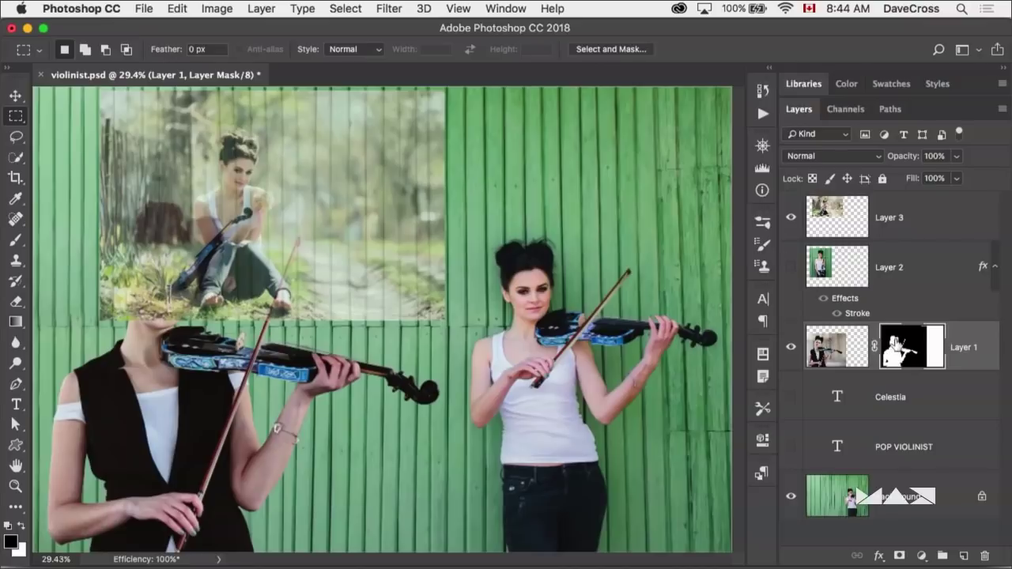
drag(912, 347, 907, 229)
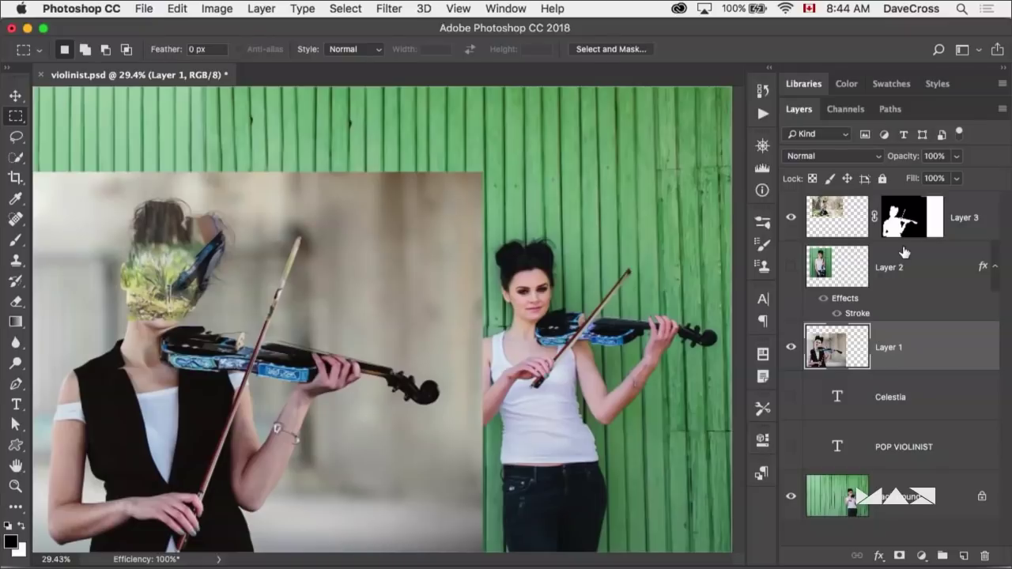
key(super+z)
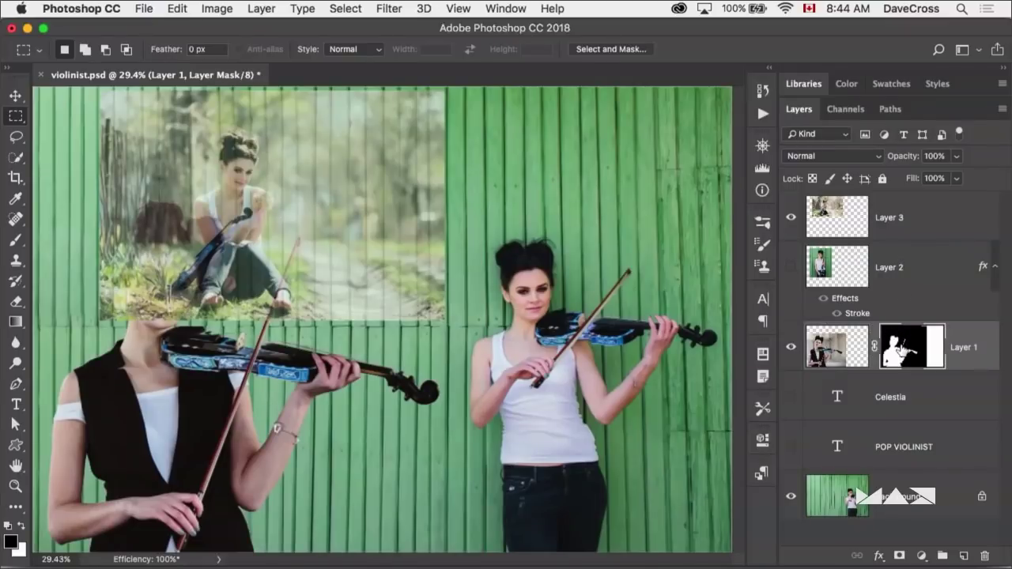
Step: Copy the Layer 1 mask to Layer 3 and invert the copy so the seated photo sits behind the larger violinist
drag(906, 350, 909, 224)
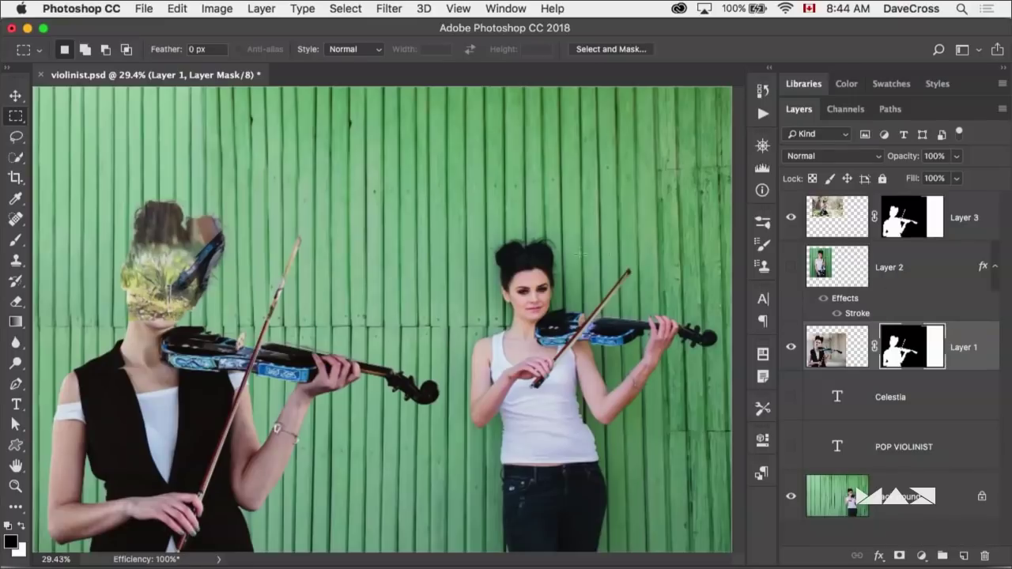
click(900, 224)
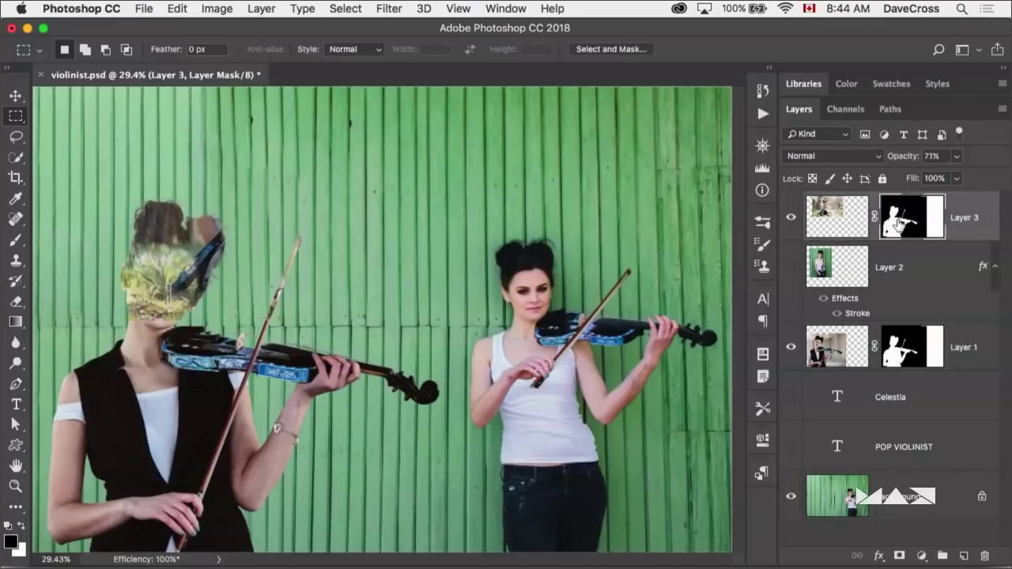
key(ctrl+i)
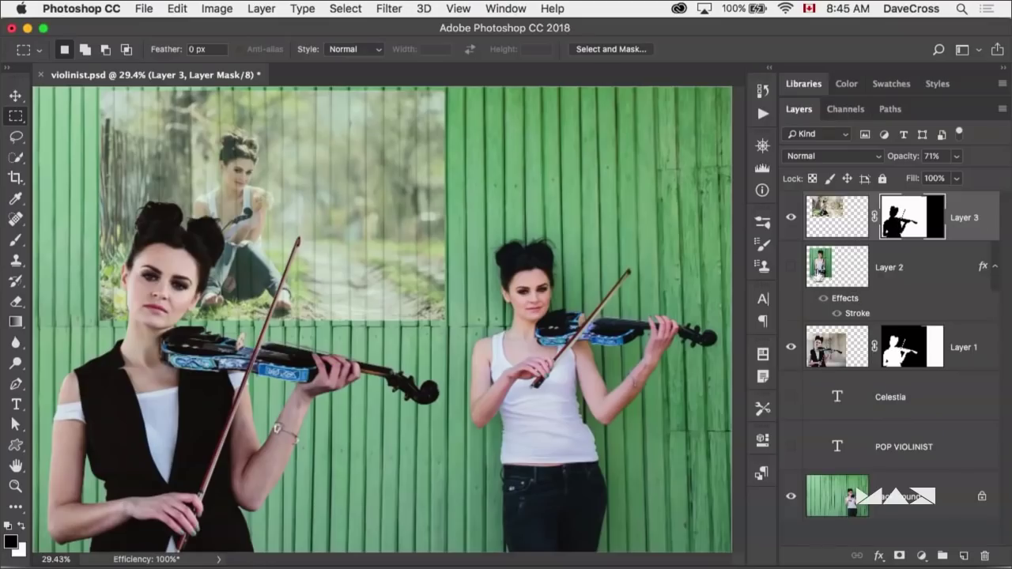
Step: Select and show the framed photo on Layer 2, and hide Layer 3 and Layer 1
click(791, 267)
click(831, 269)
click(791, 217)
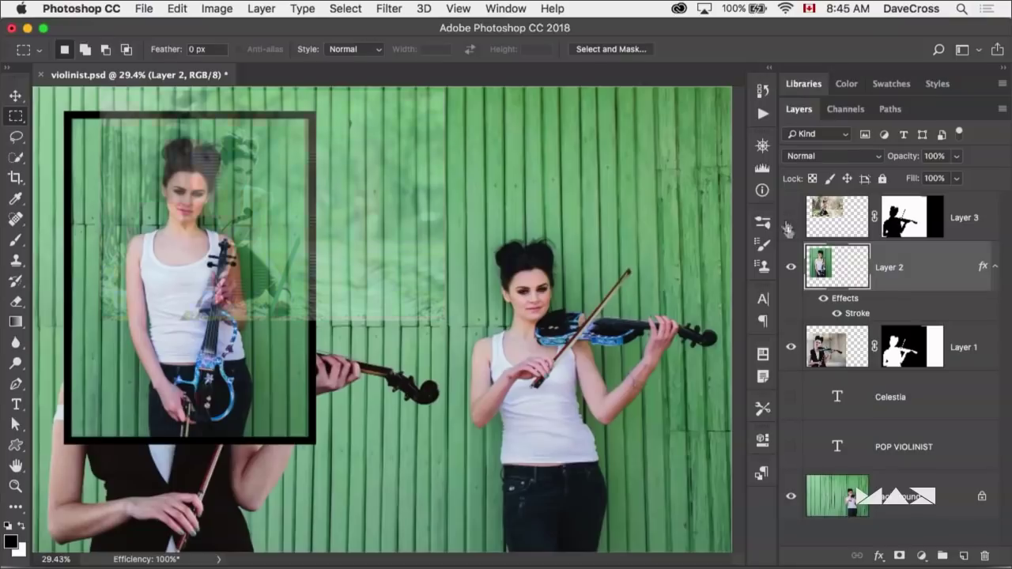
click(791, 347)
Step: Try the Unsharp Mask filter on Layer 2 with an amount of 194% and a radius of 12.5 pixels
click(389, 9)
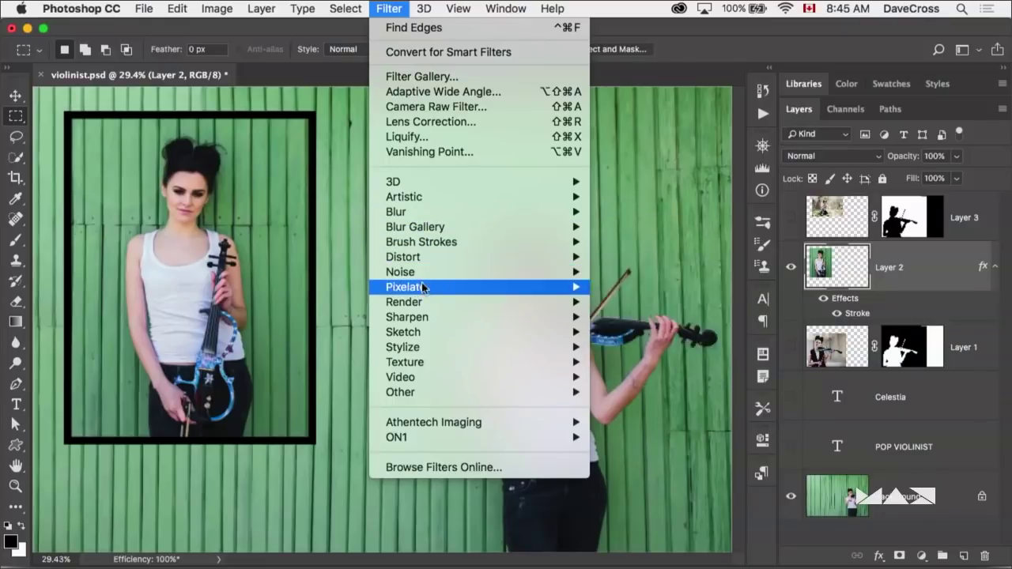
mouse_move(421, 317)
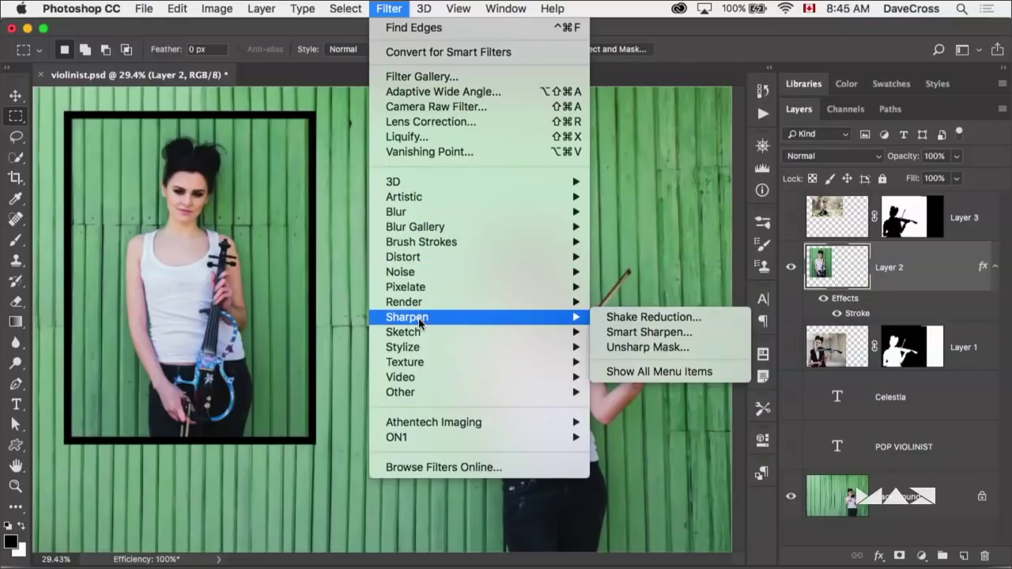
click(644, 347)
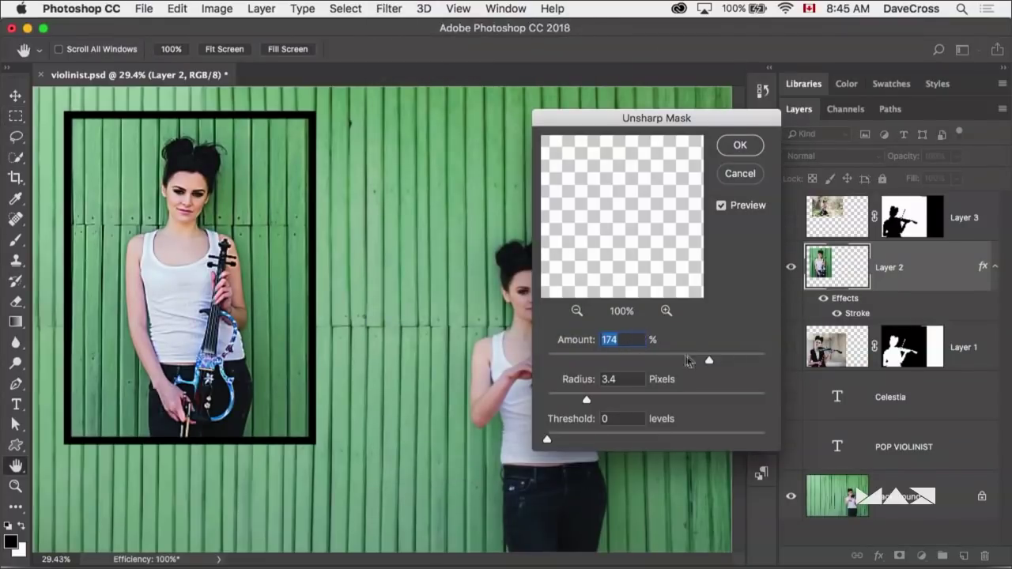
drag(708, 362, 721, 361)
drag(586, 399, 637, 400)
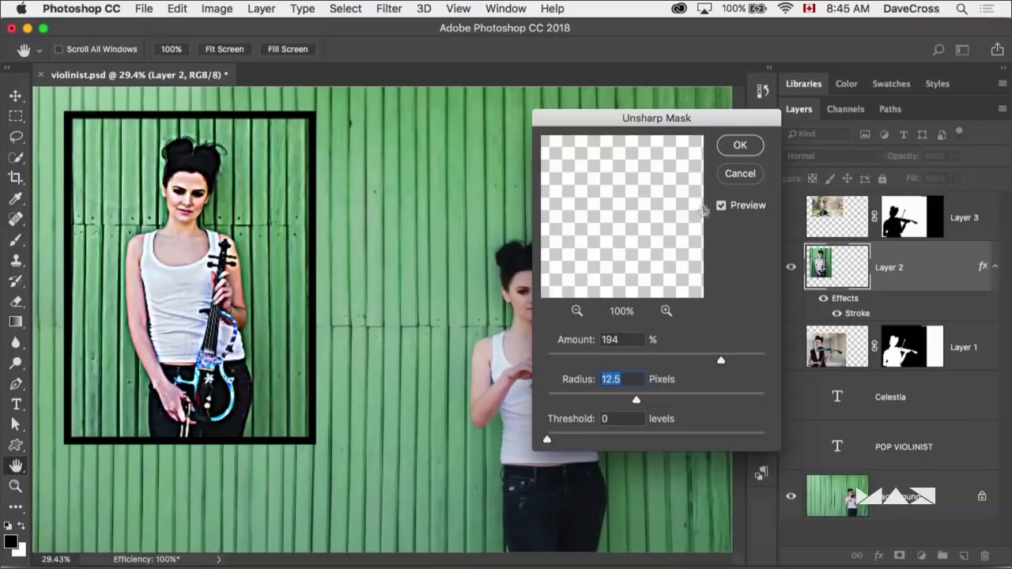
Step: Reset the Unsharp Mask settings to their initial values and cancel the filter
key(alt)
key(alt)
key(alt)
key(alt)
alt+click(742, 179)
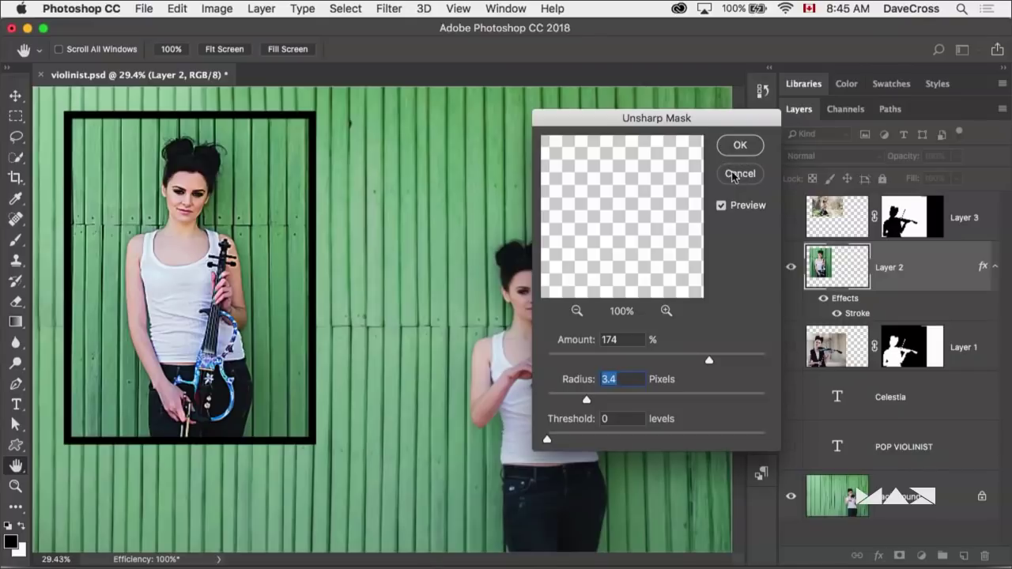
click(722, 178)
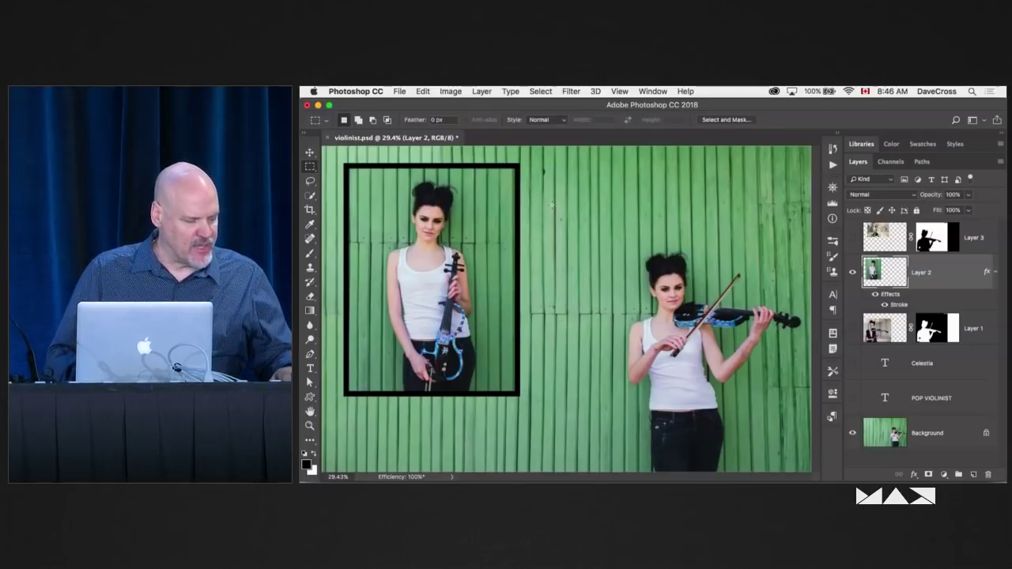
Step: Close violinist.psd without saving, switch to Adobe Bridge, and open flowers-words.psd in Photoshop
key(super+w)
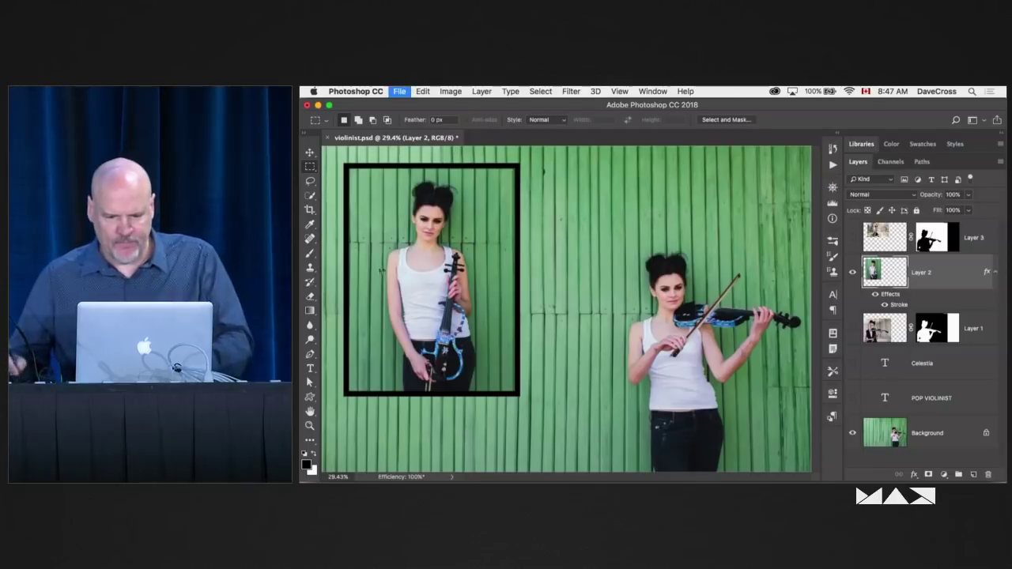
click(617, 241)
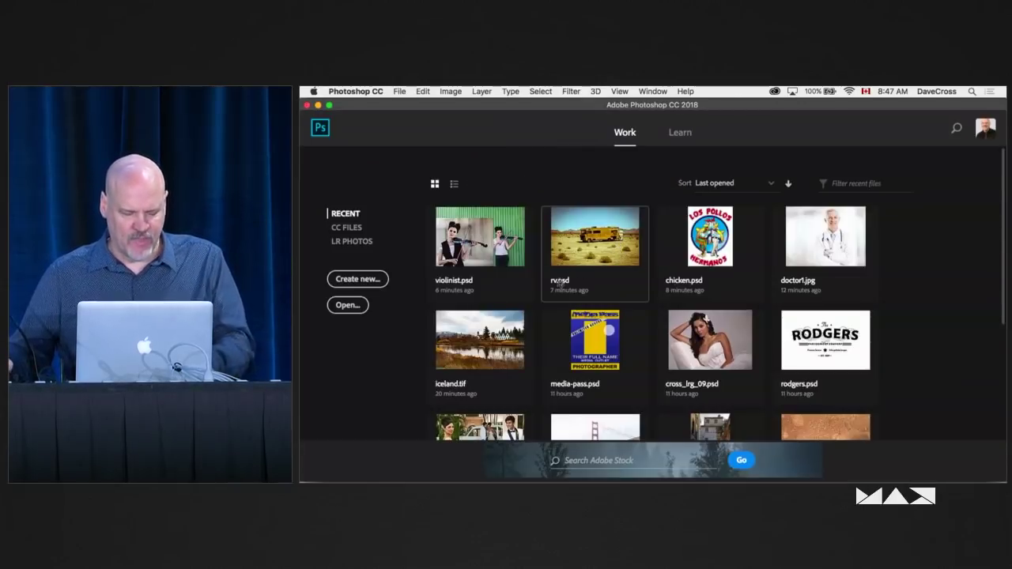
key(super+Tab)
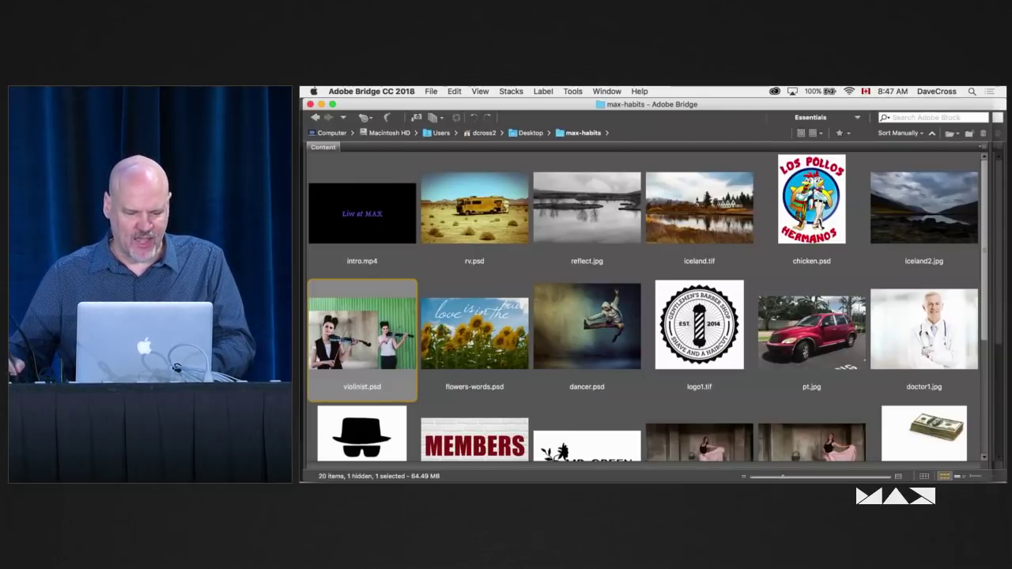
double_click(492, 333)
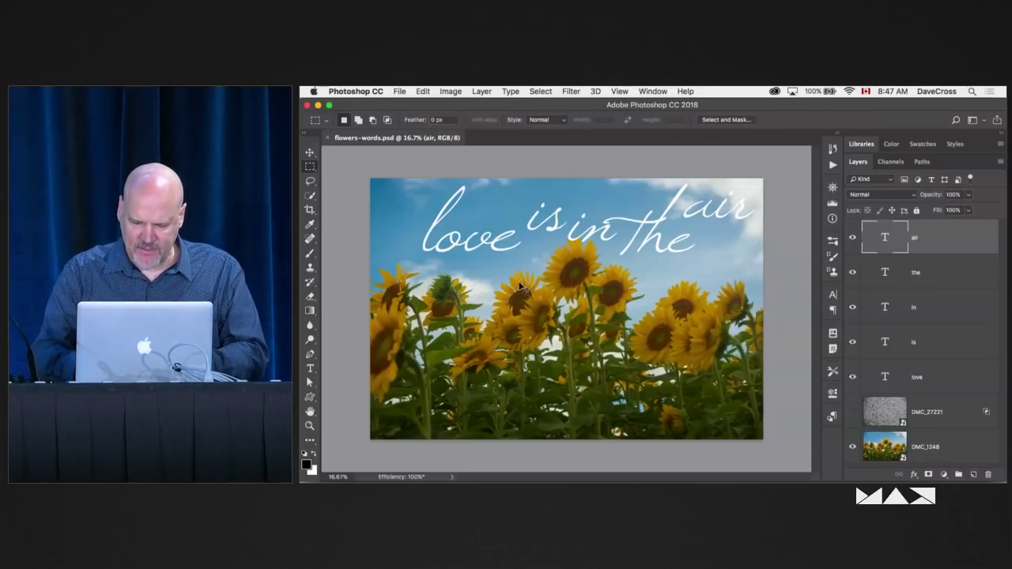
scroll(519, 287, up, 2)
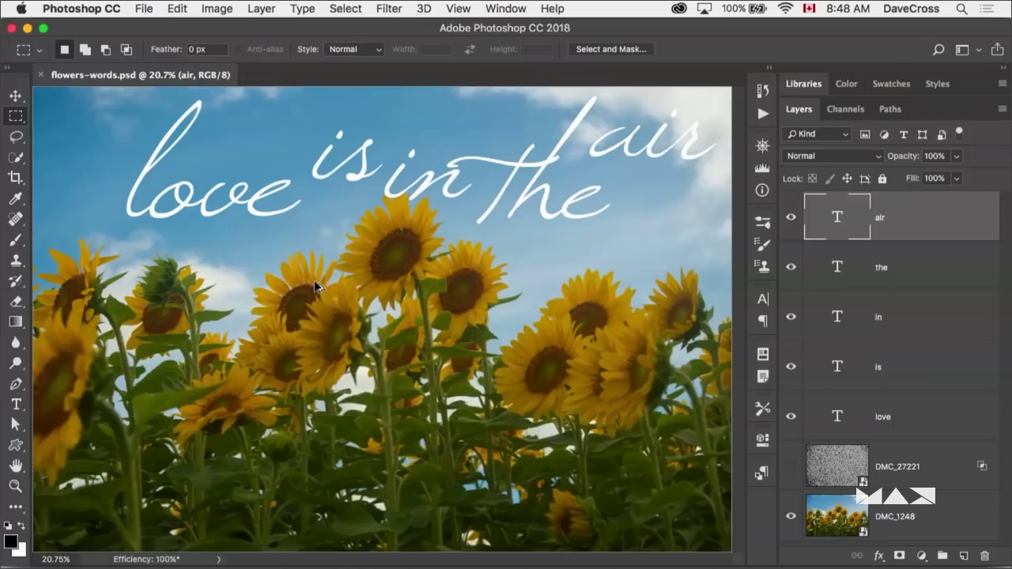
Step: Stamp all visible layers into a new merged layer on top, and delete that layer
key(super+alt+shift+e)
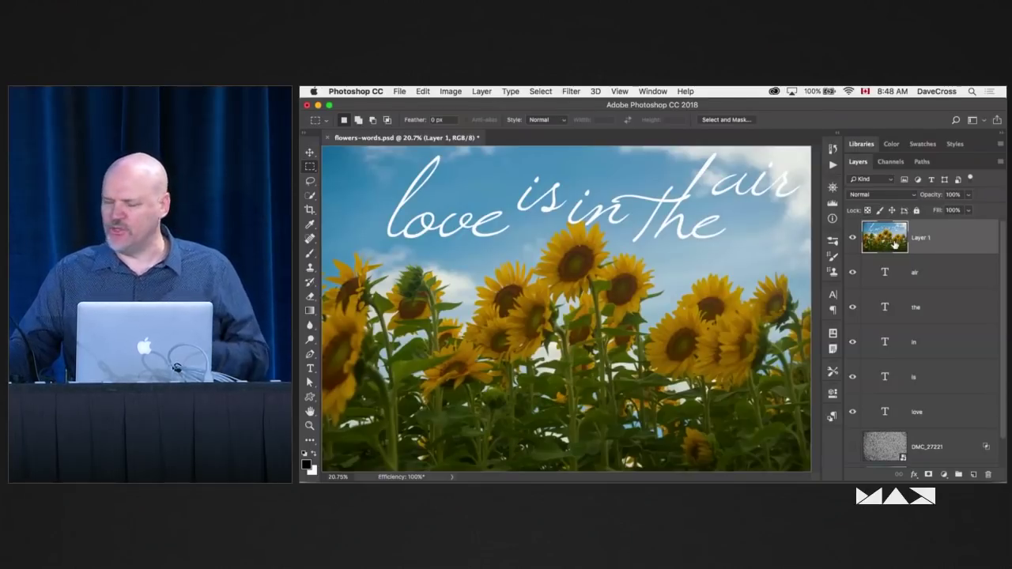
key(Delete)
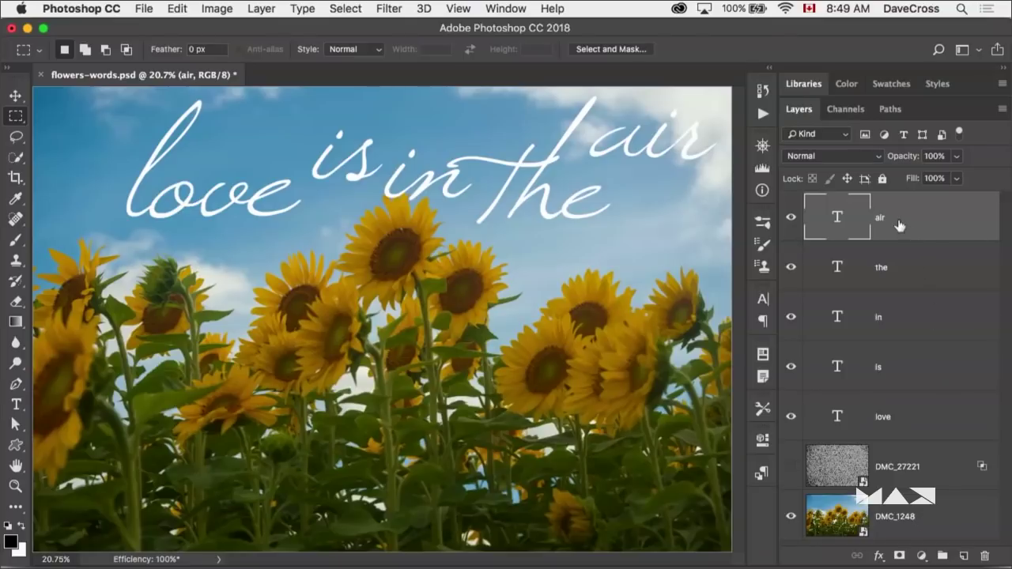
Step: Select all layers from air down to DMC_1248 and convert them to a single smart object
shift+click(929, 526)
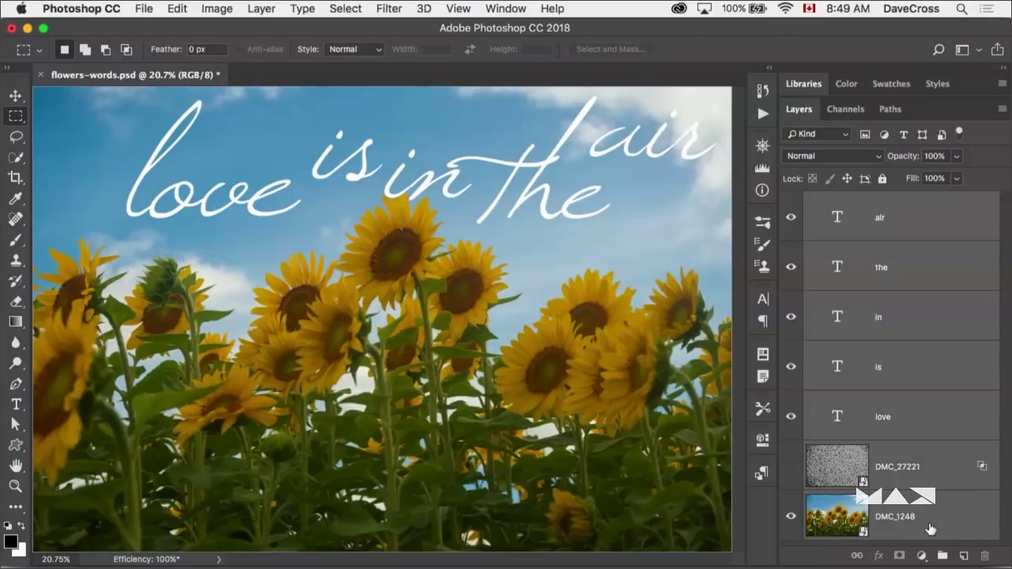
drag(919, 536, 909, 275)
right_click(909, 276)
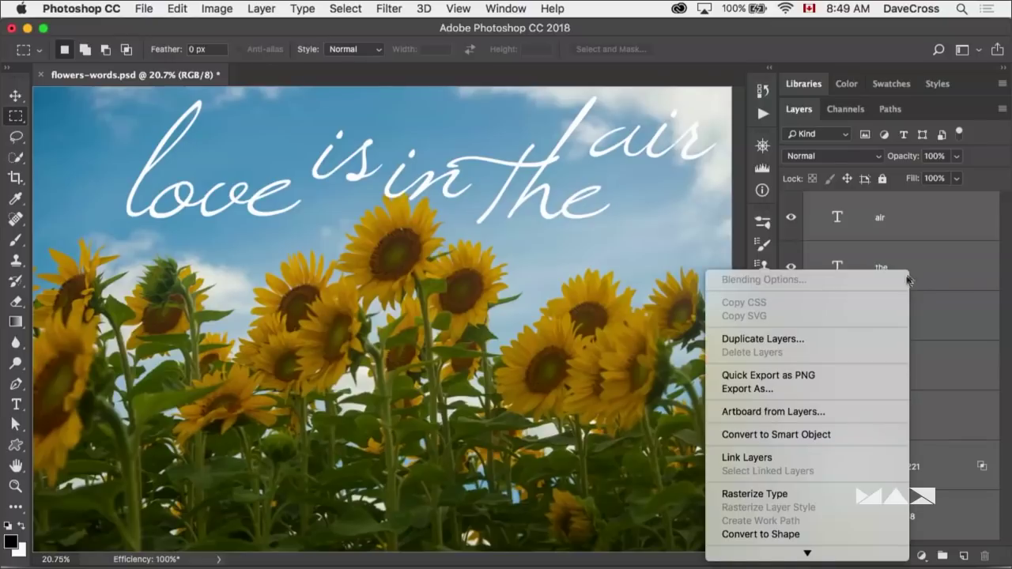
click(845, 441)
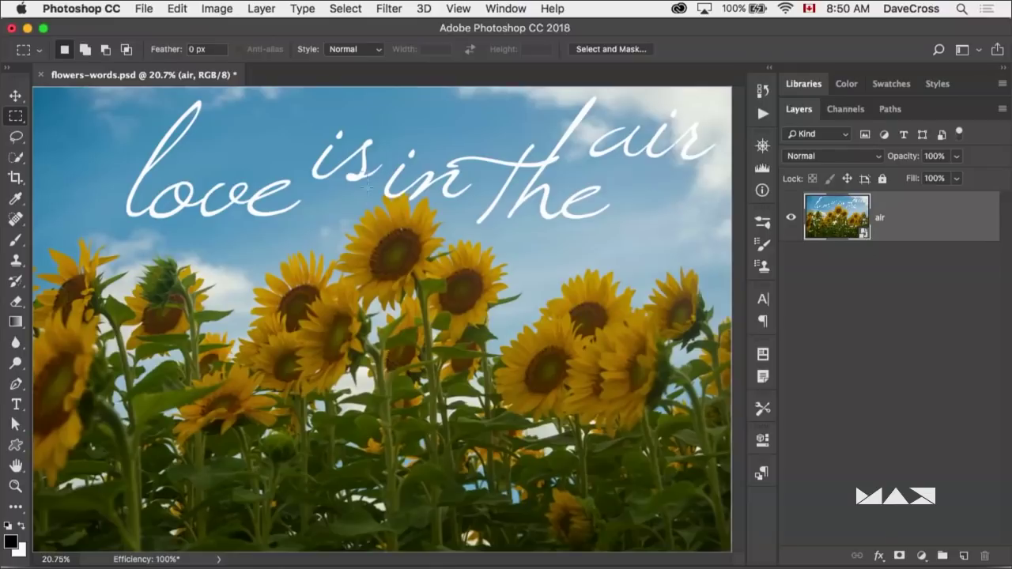
Step: Apply a Motion Blur smart filter to the air smart object with an angle of -4° and a distance of 43 pixels
click(389, 9)
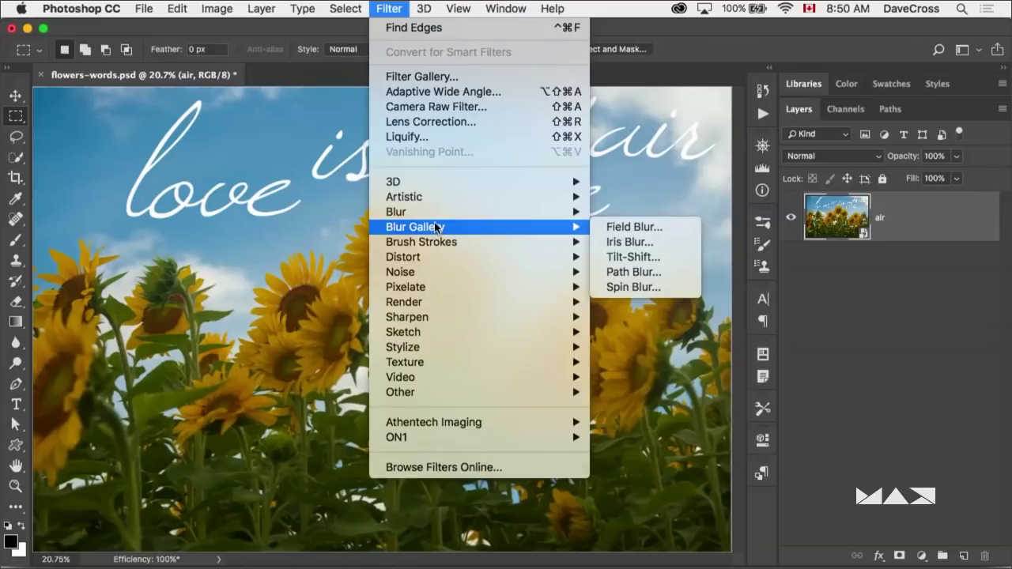
mouse_move(432, 213)
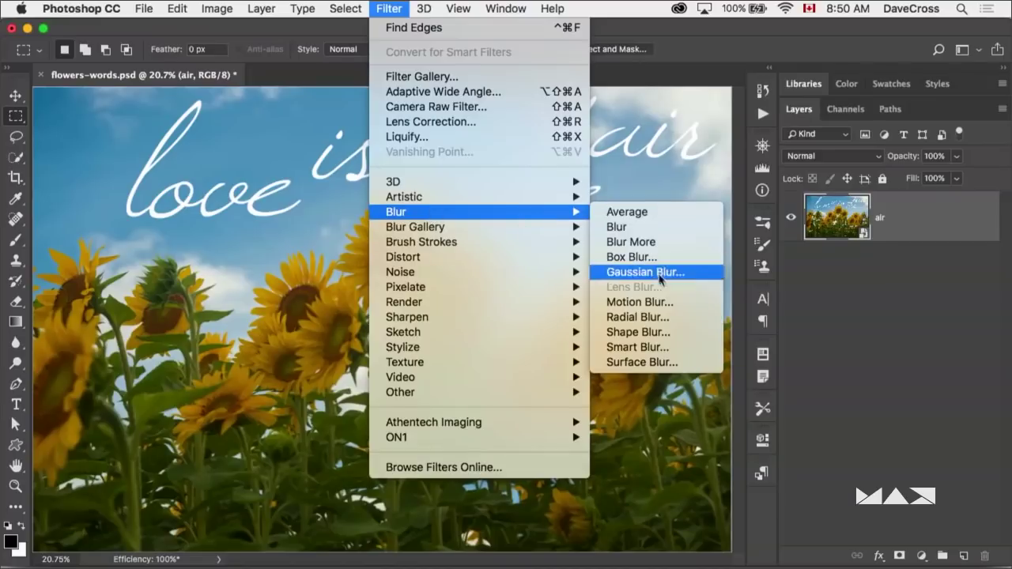
click(639, 302)
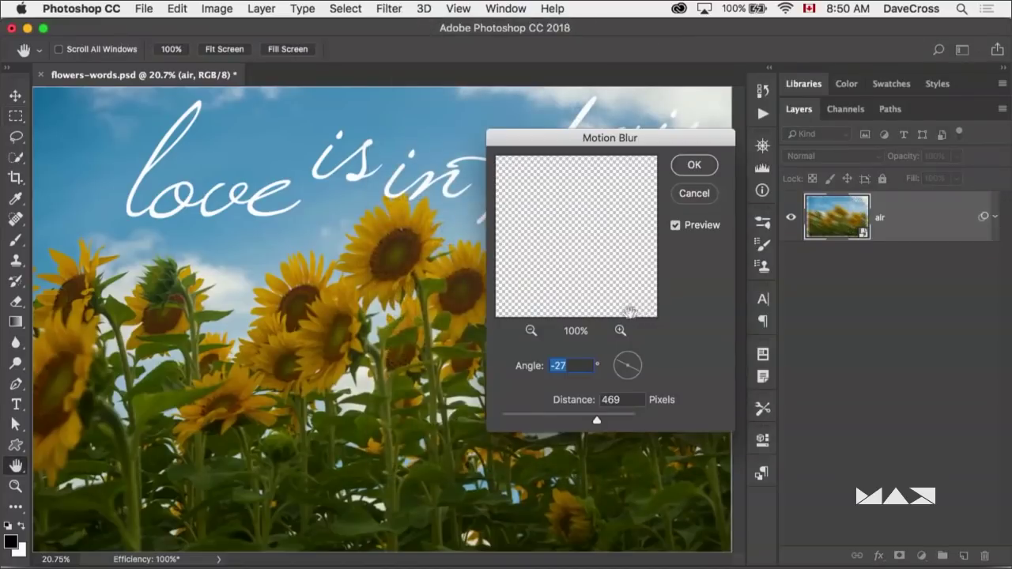
drag(596, 424, 512, 420)
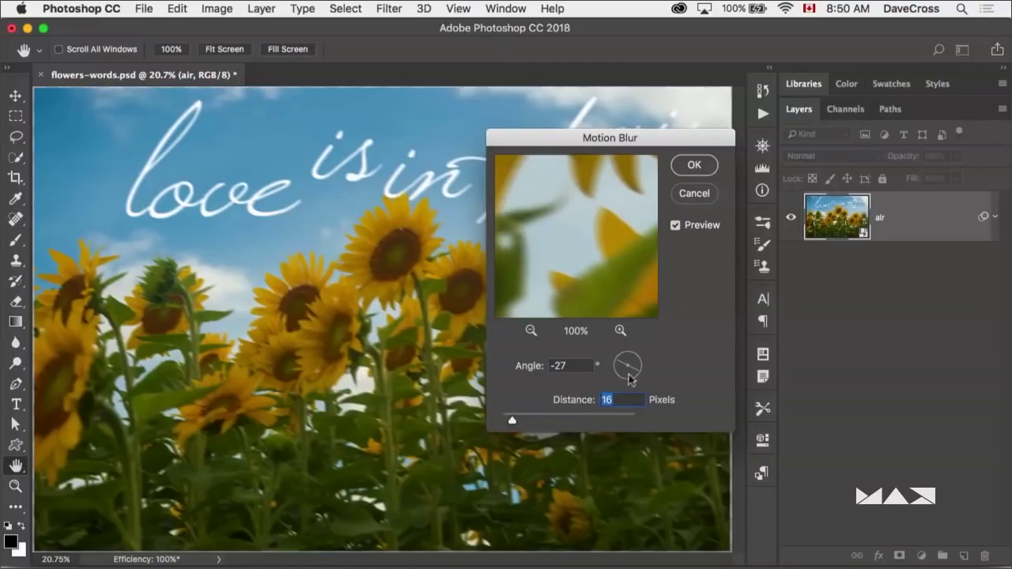
drag(629, 367, 646, 366)
drag(518, 420, 524, 421)
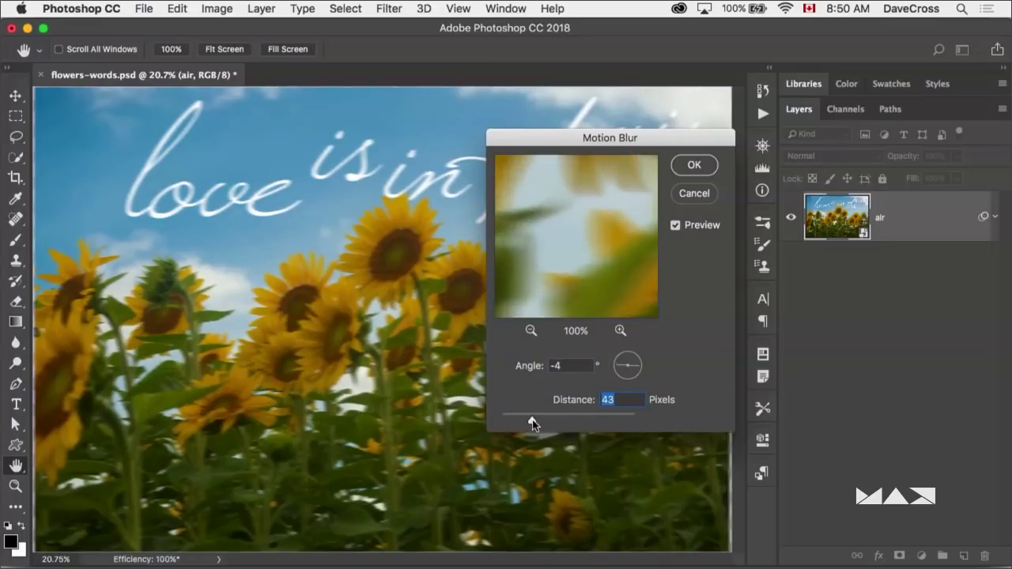
click(695, 166)
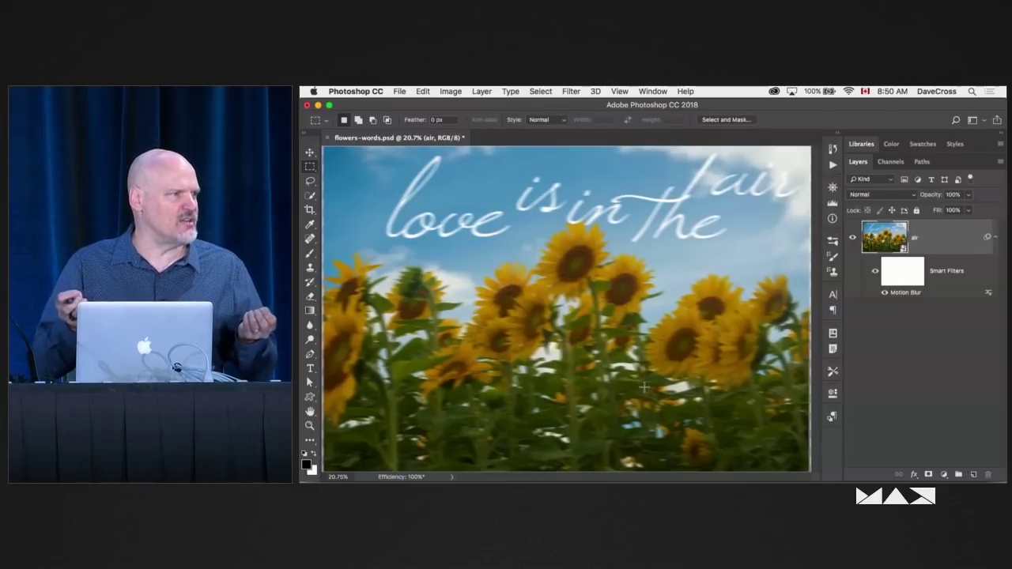
Step: Open the smart object's contents, move the word "love" down and right toward the tallest sunflower, and save air.psb
double_click(883, 235)
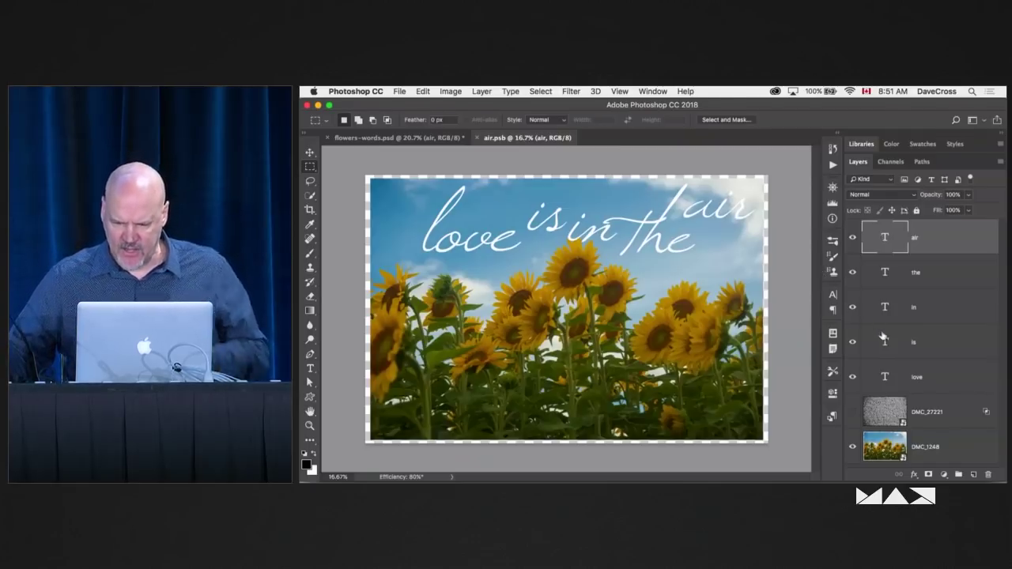
key(v)
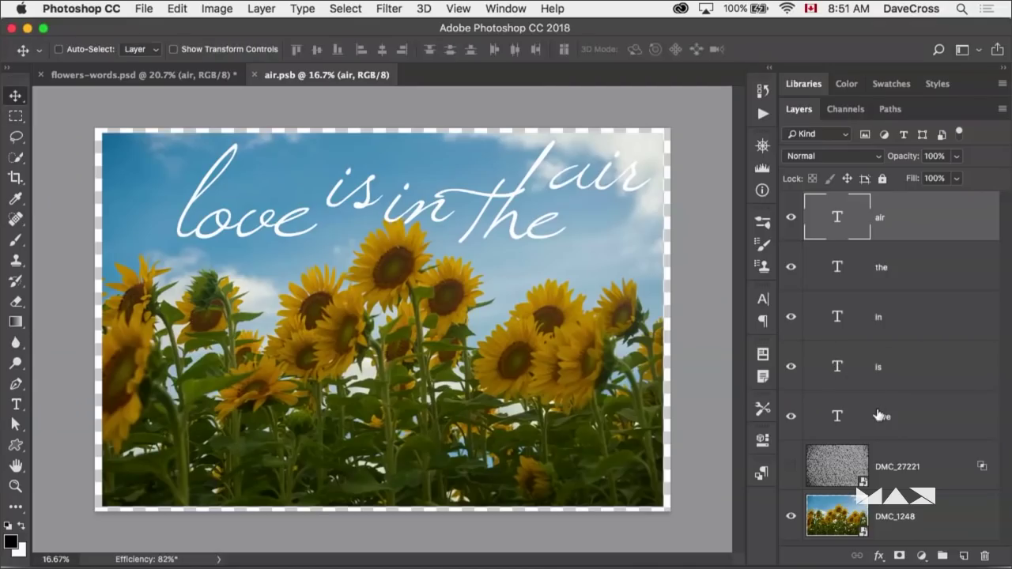
click(876, 417)
drag(265, 235, 320, 240)
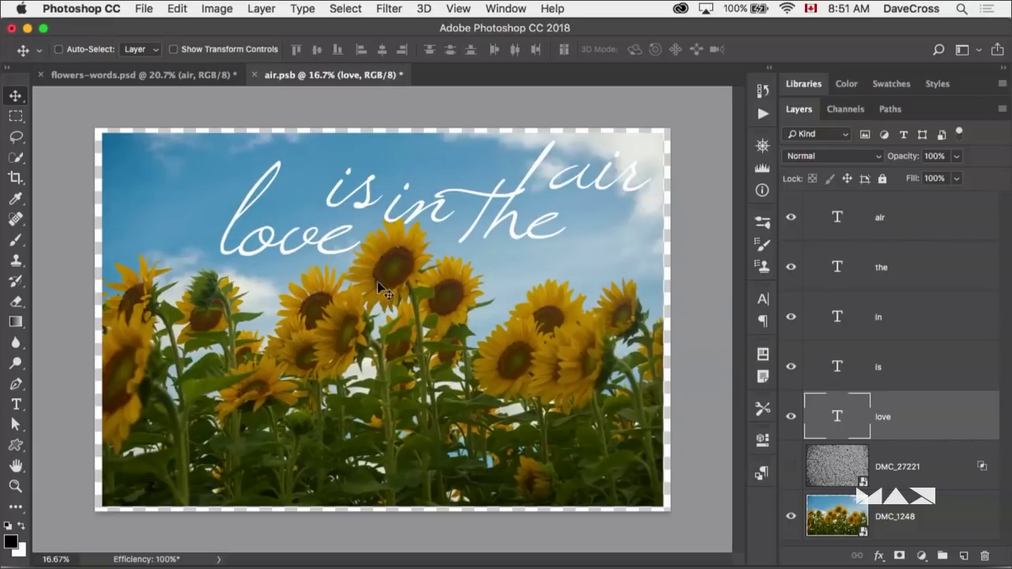
key(super+s)
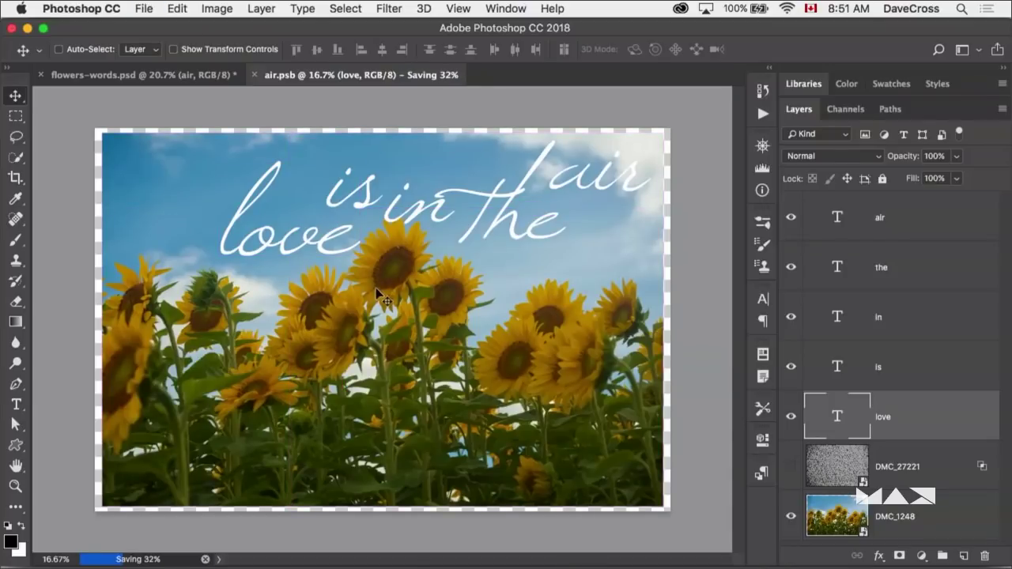
Step: Compare the blurred composite in flowers-words.psd with the layered contents of air.psb
click(207, 76)
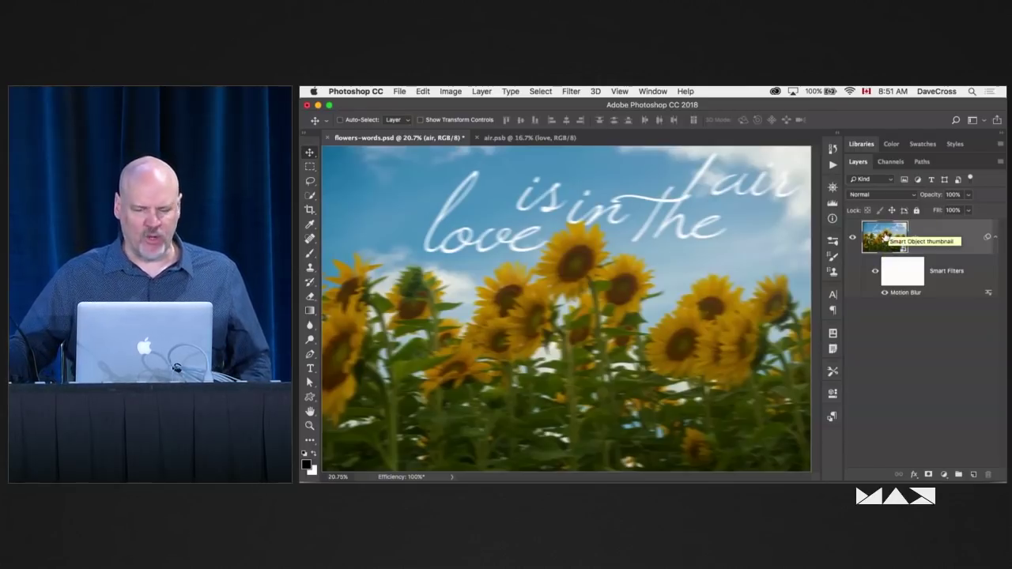
click(554, 140)
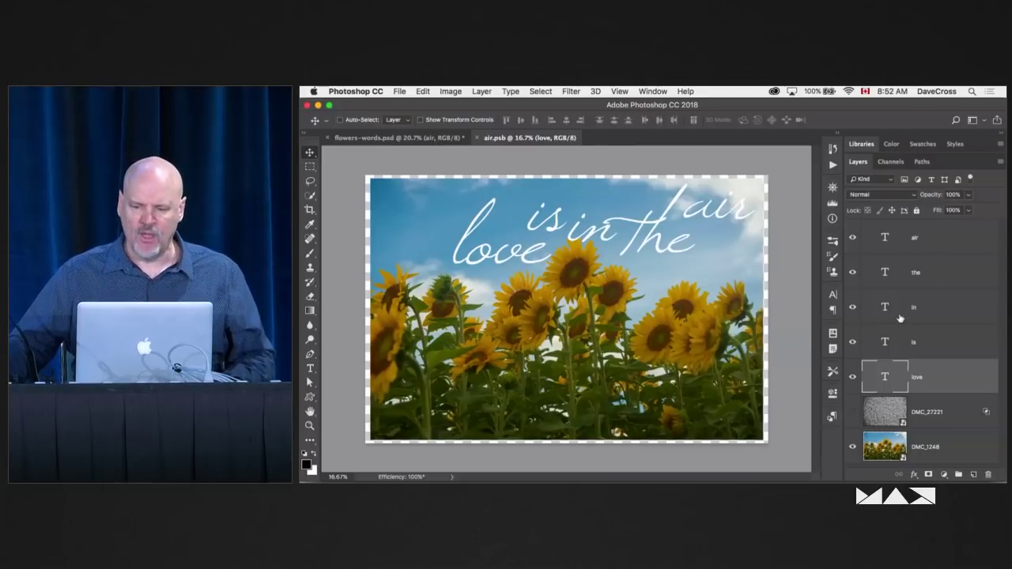
click(439, 139)
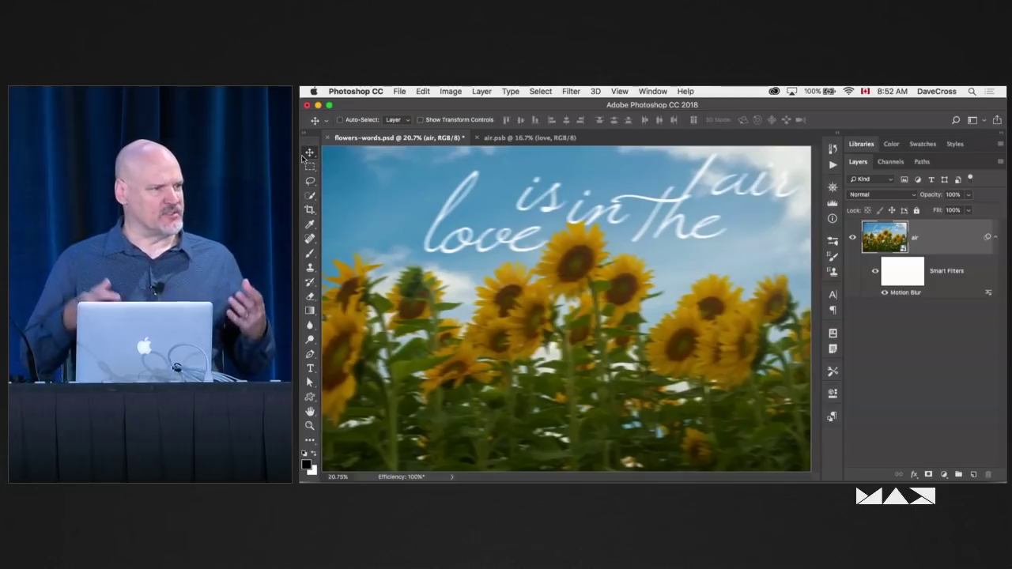
Step: Try a freehand black brush stroke on a new layer above the smart object, and undo the stroke and the layer
click(311, 255)
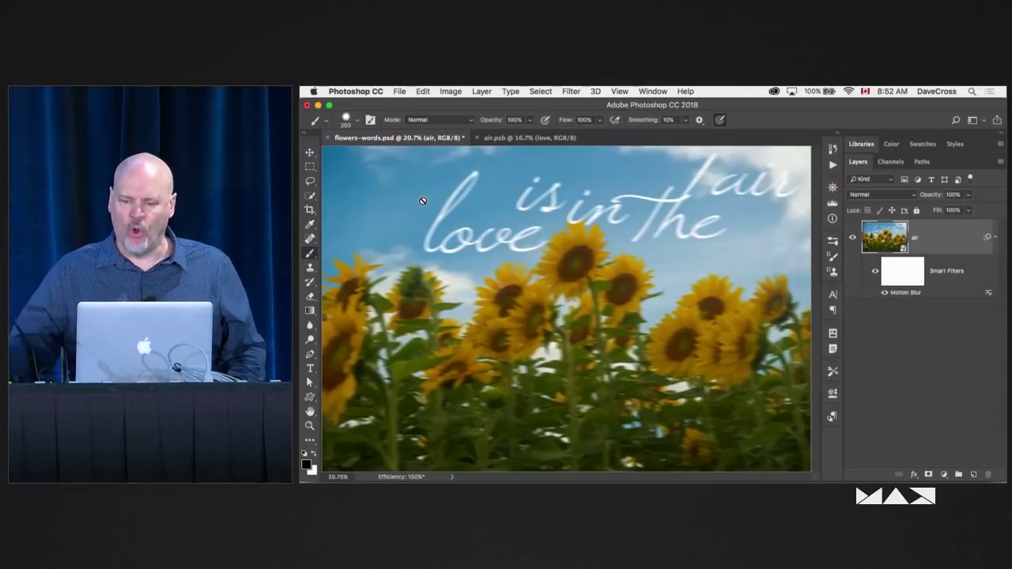
click(973, 475)
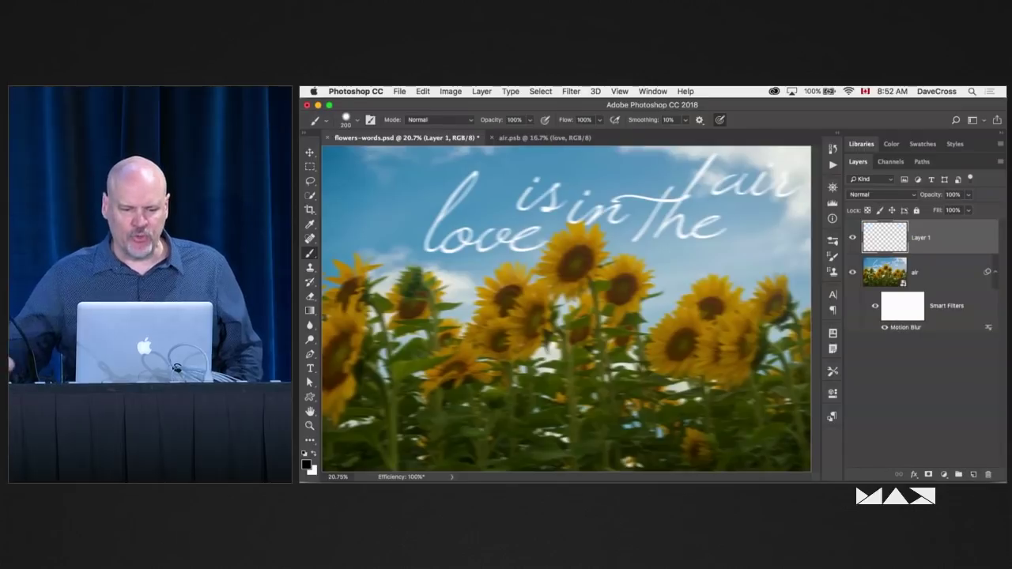
drag(387, 227, 560, 312)
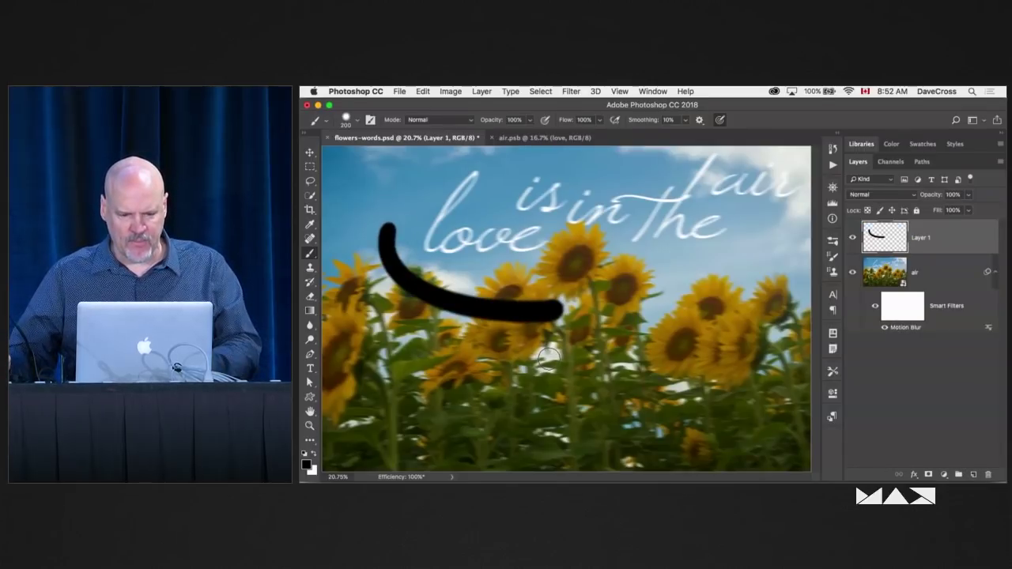
key(ctrl+z)
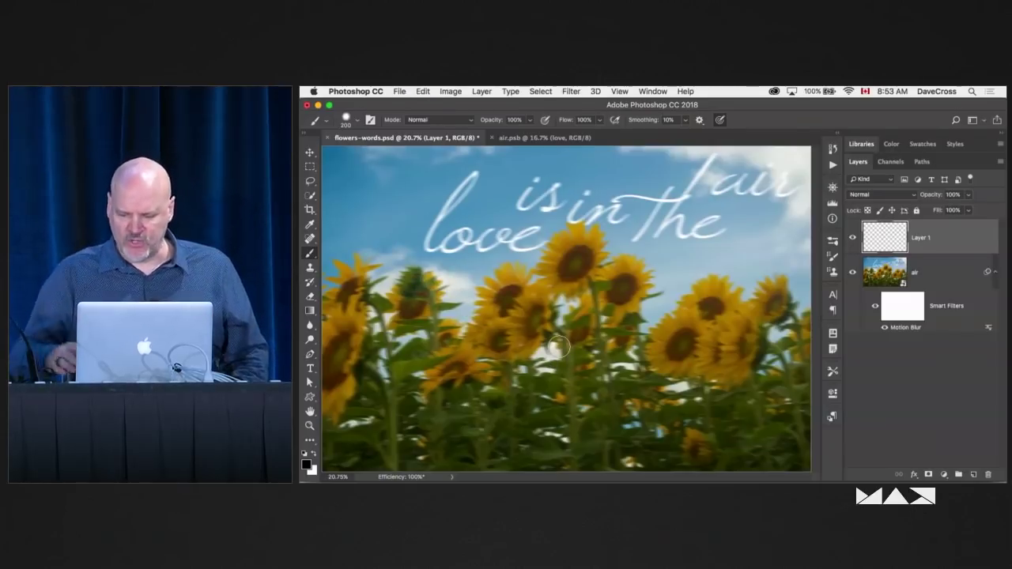
key(ctrl+alt+z)
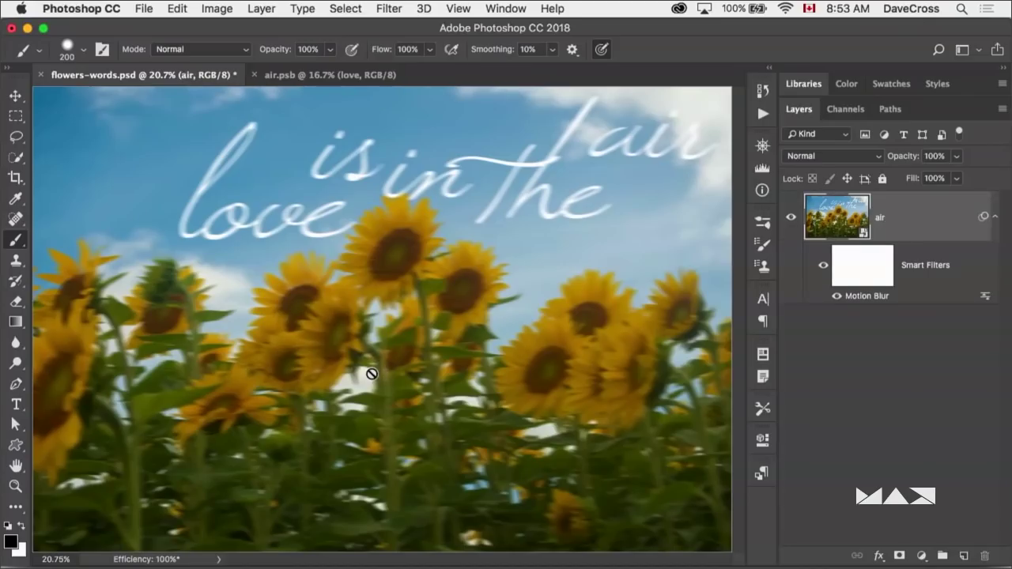
Step: Try to paint directly on the air smart object, and decline to rasterize it
click(147, 183)
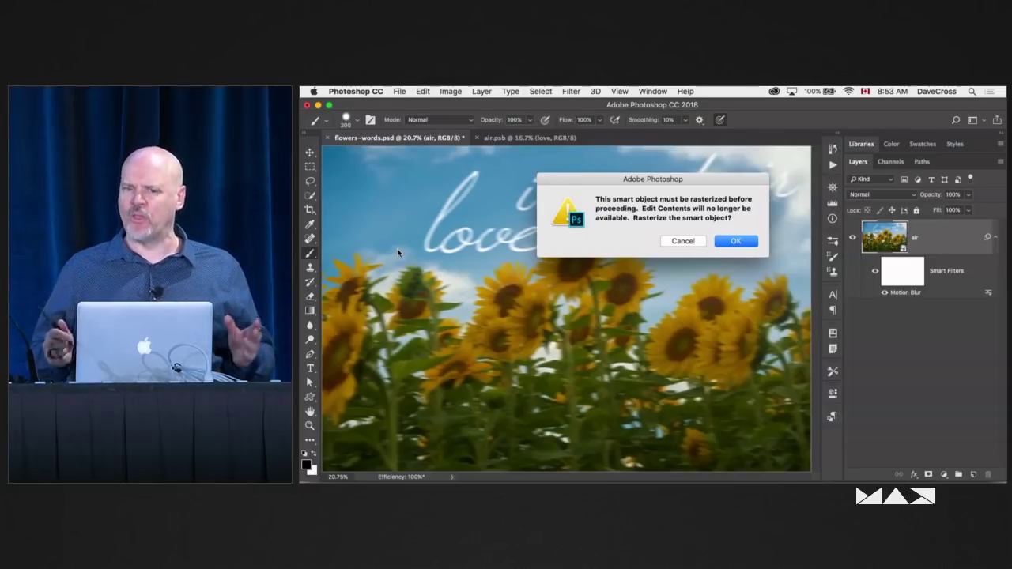
click(675, 242)
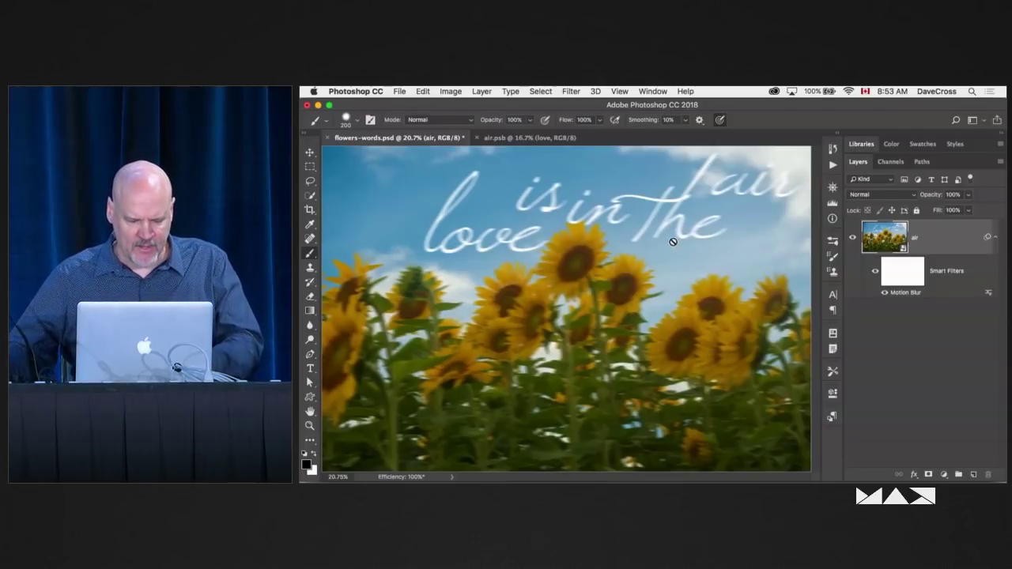
Step: Close flowers-words.psd without saving, close air.psb, and open members.psd from Adobe Bridge
key(super+w)
click(616, 242)
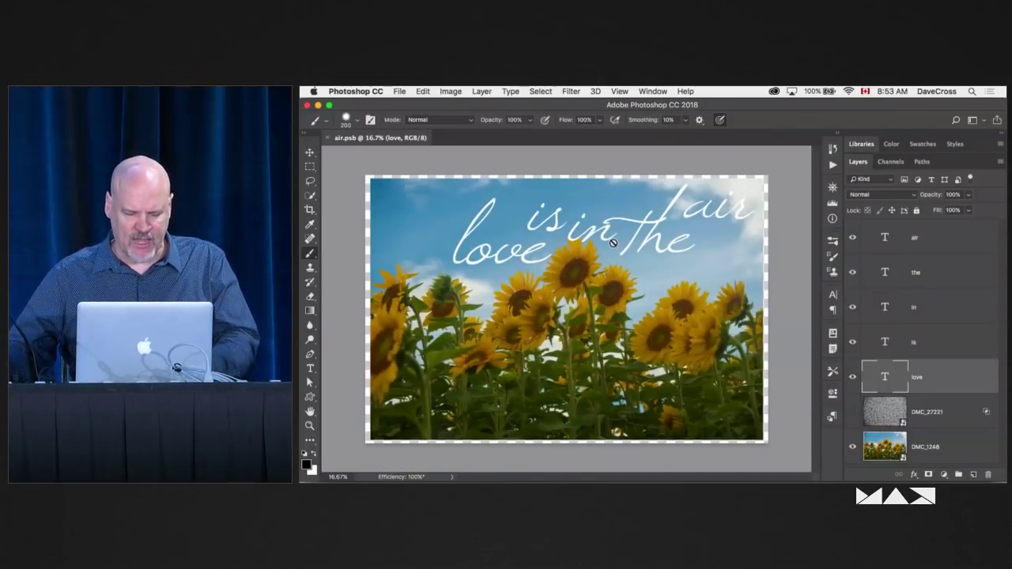
key(super+w)
key(super+Tab)
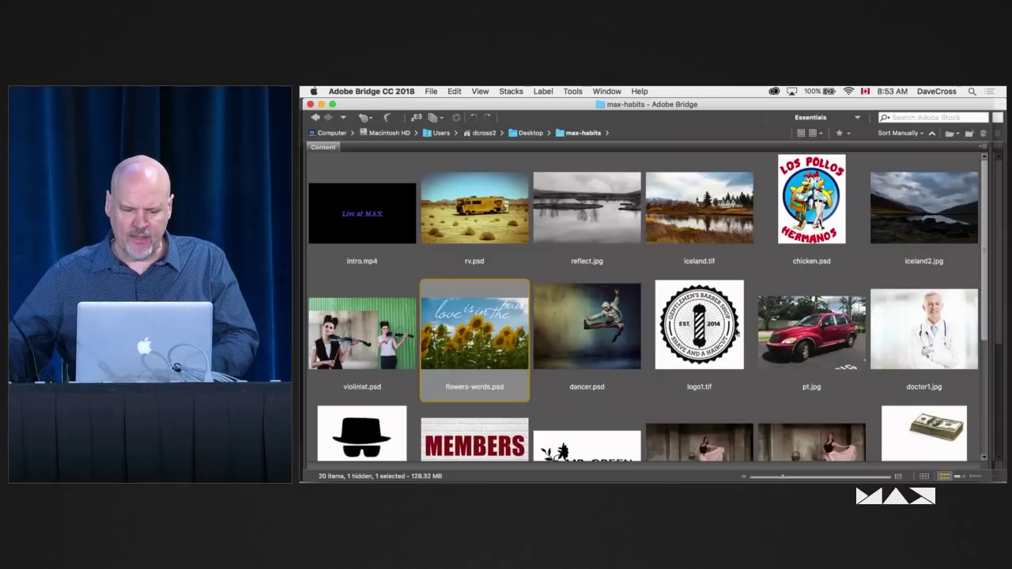
double_click(457, 421)
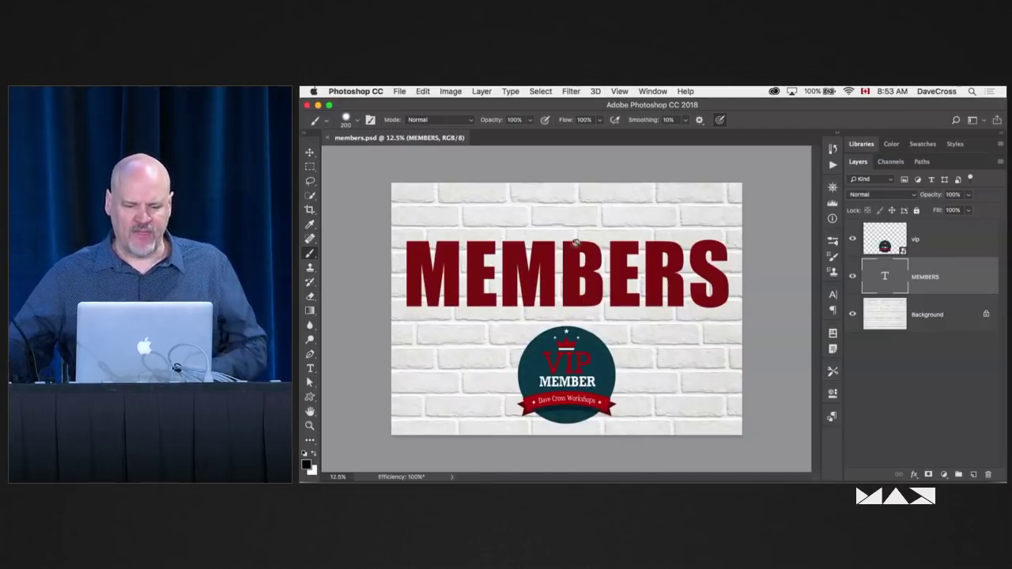
Step: Try to apply a Motion Blur to the MEMBERS type layer, and decline to rasterize or convert it
scroll(615, 243, up, 2)
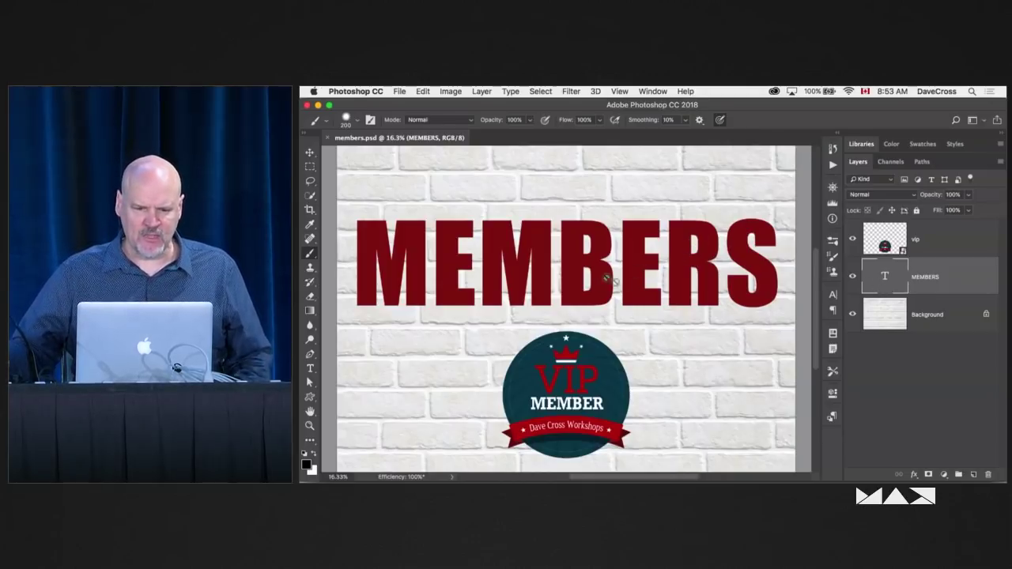
click(573, 92)
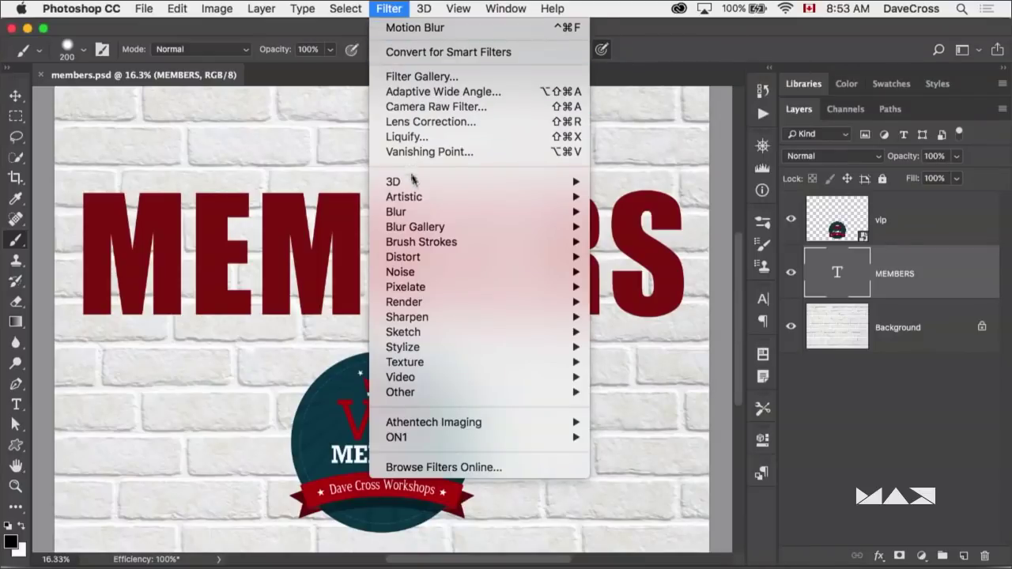
mouse_move(595, 234)
click(637, 302)
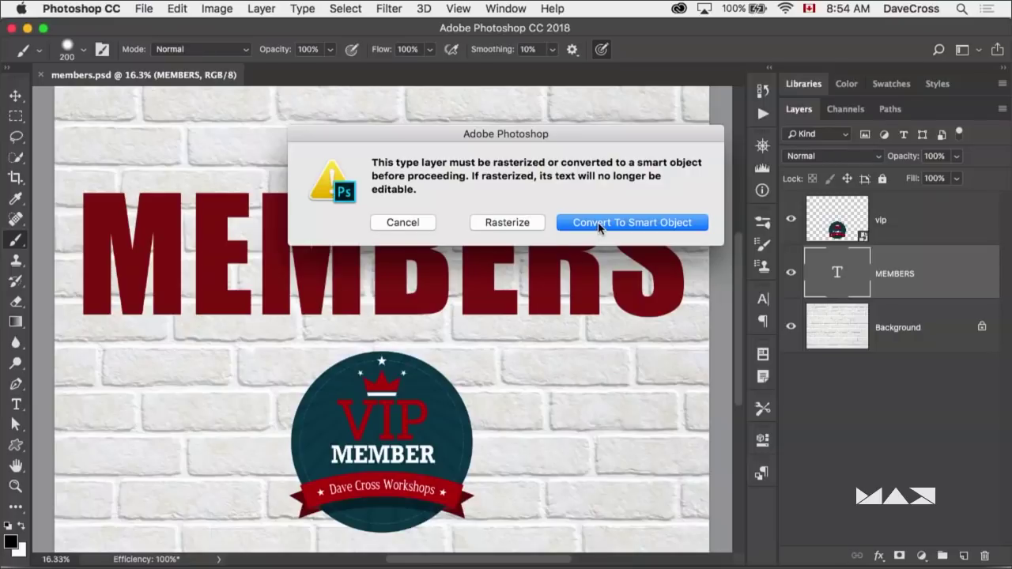
click(402, 223)
Step: Convert the MEMBERS type layer for smart filters
click(389, 8)
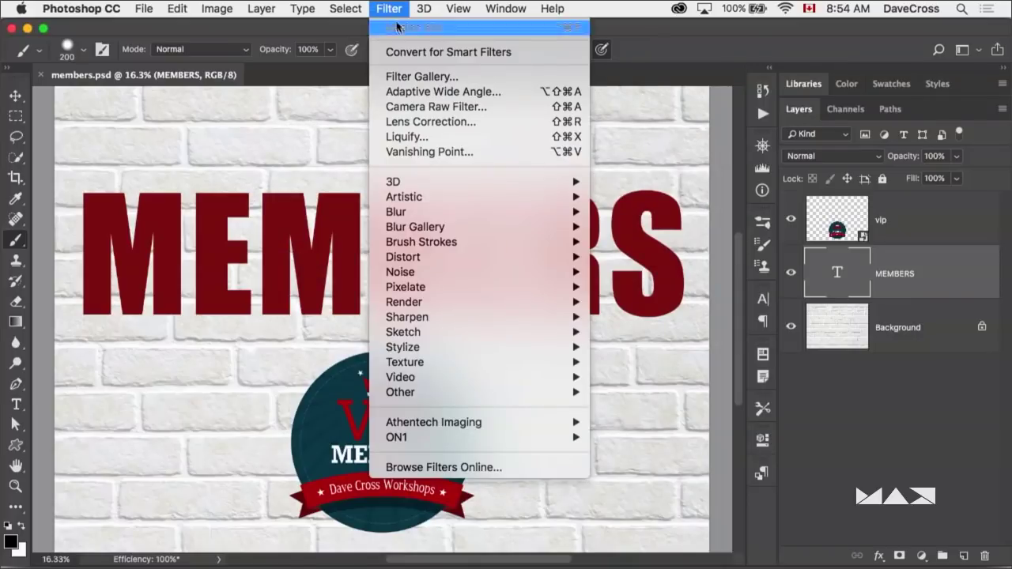
click(491, 53)
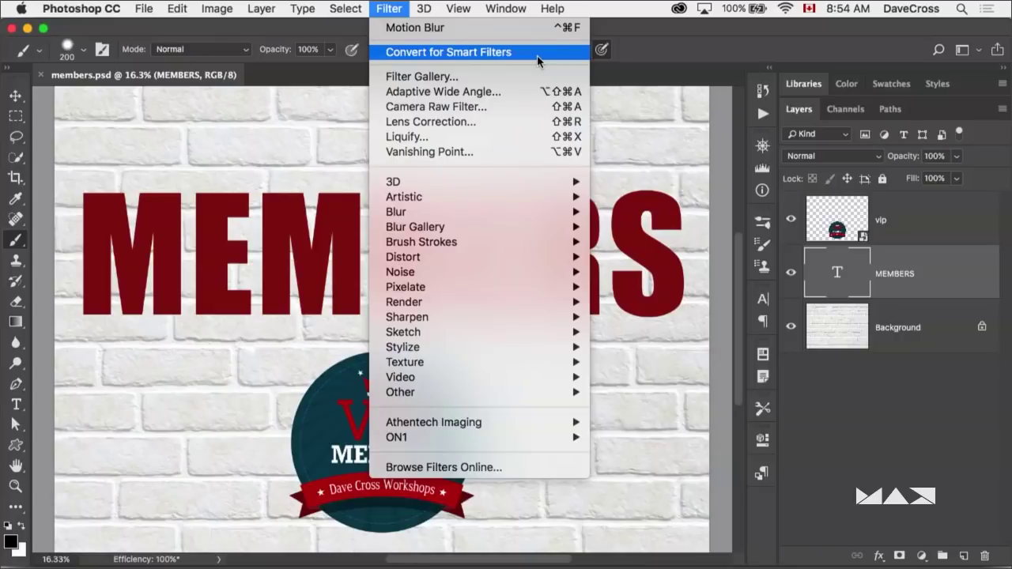
click(538, 55)
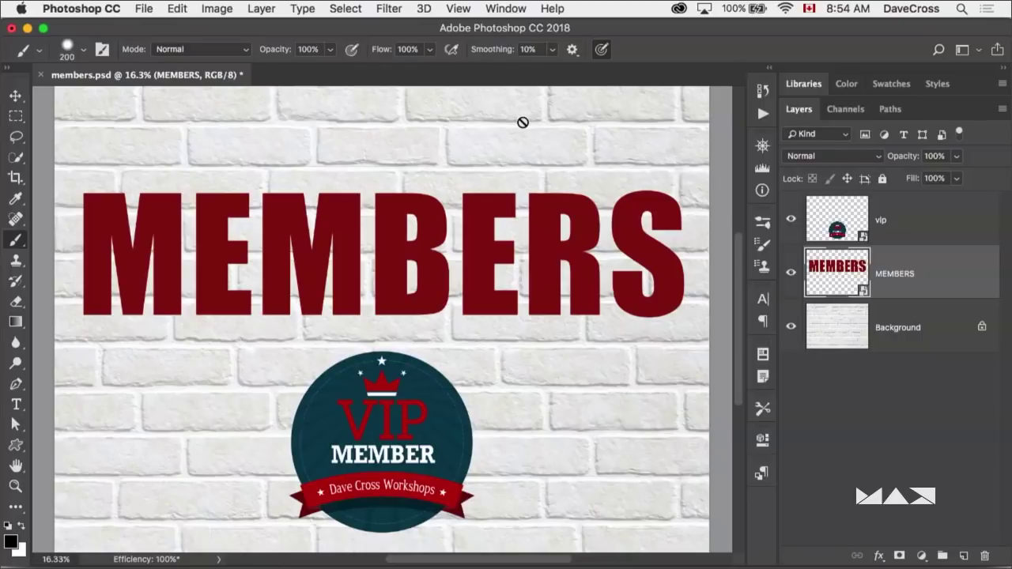
click(387, 9)
mouse_move(411, 217)
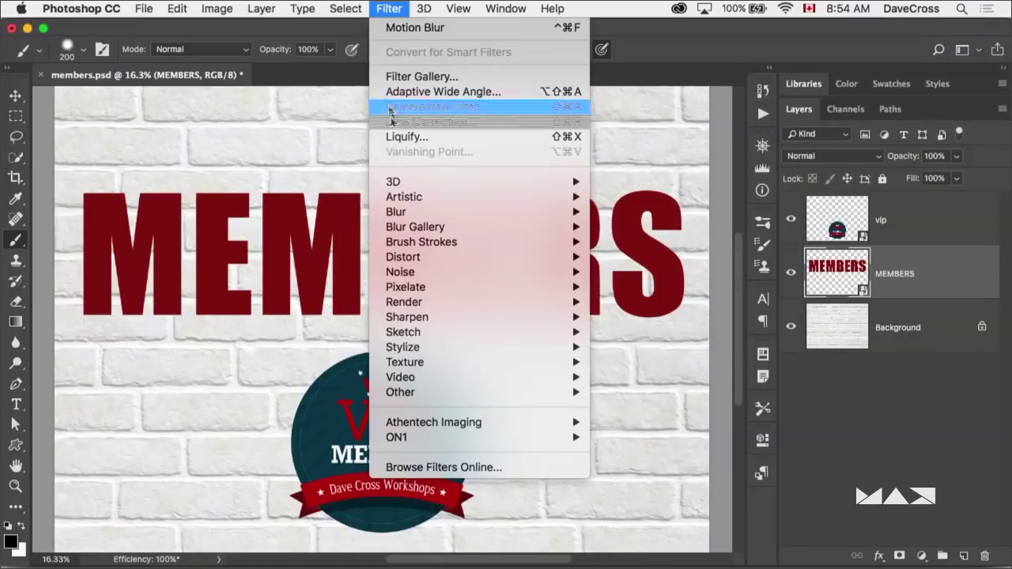
click(397, 10)
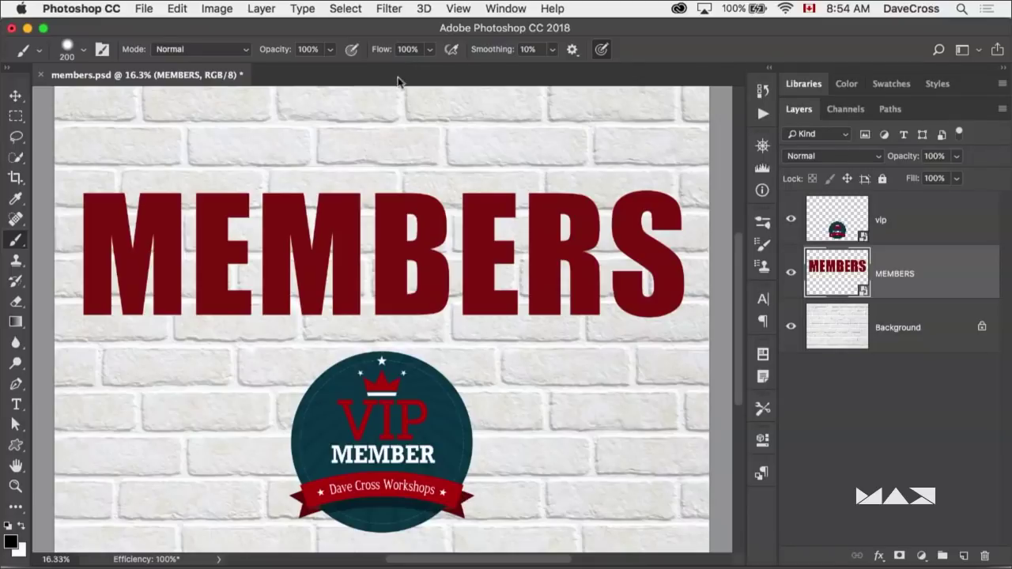
Step: Switch to Adobe Bridge and open dancer.psd from the max-habits folder
key(super+Tab)
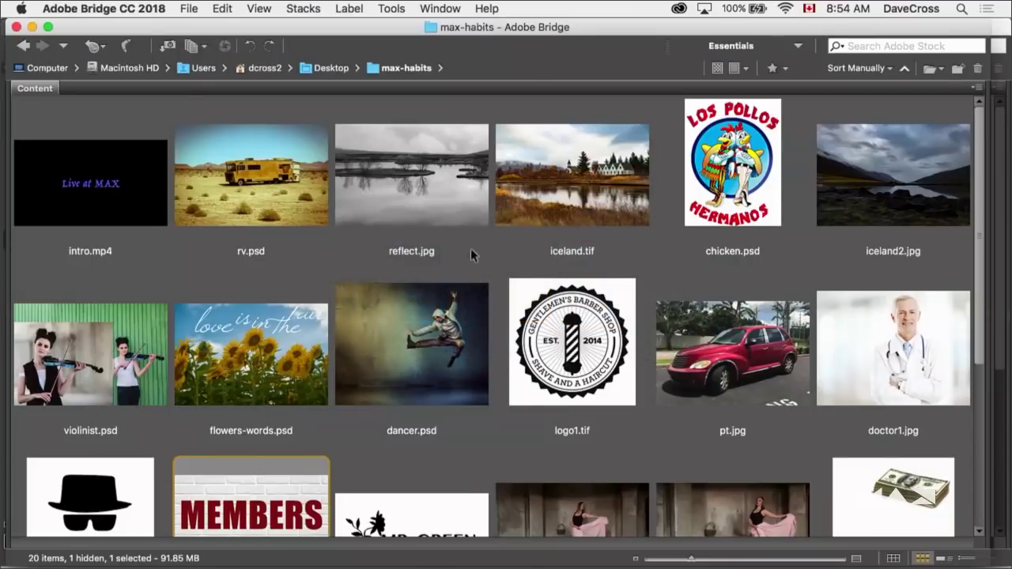
double_click(395, 345)
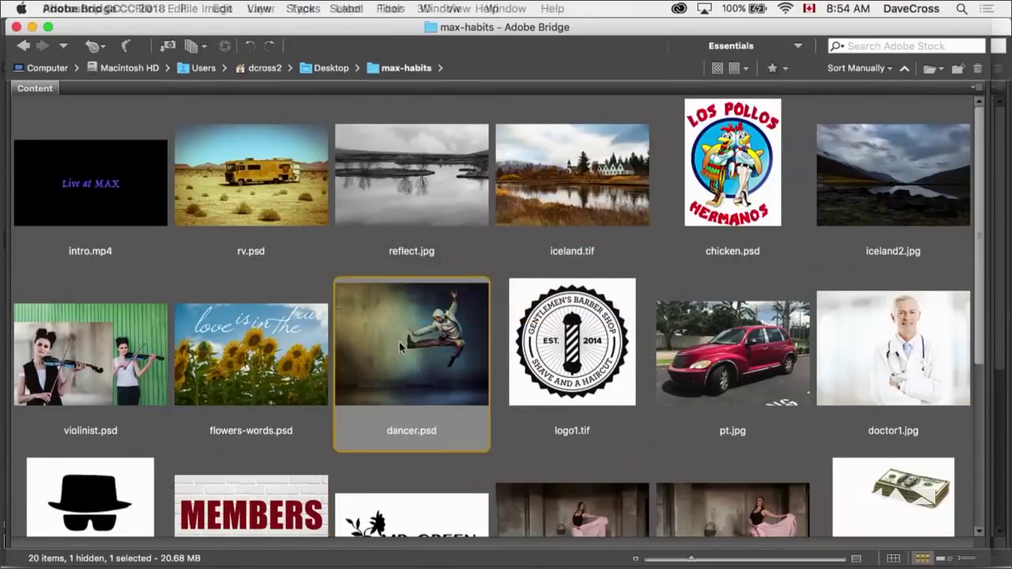
click(388, 8)
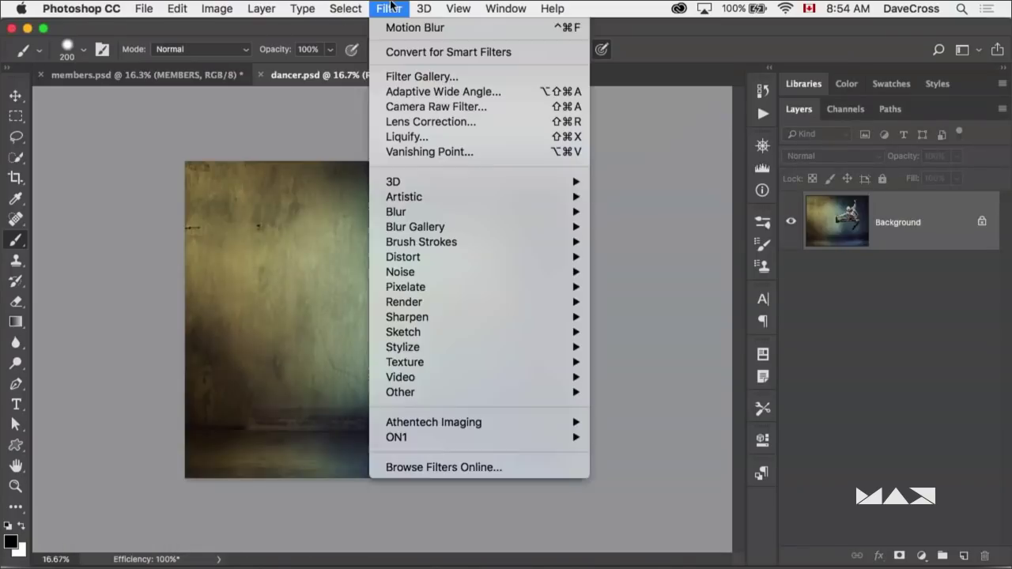
click(389, 6)
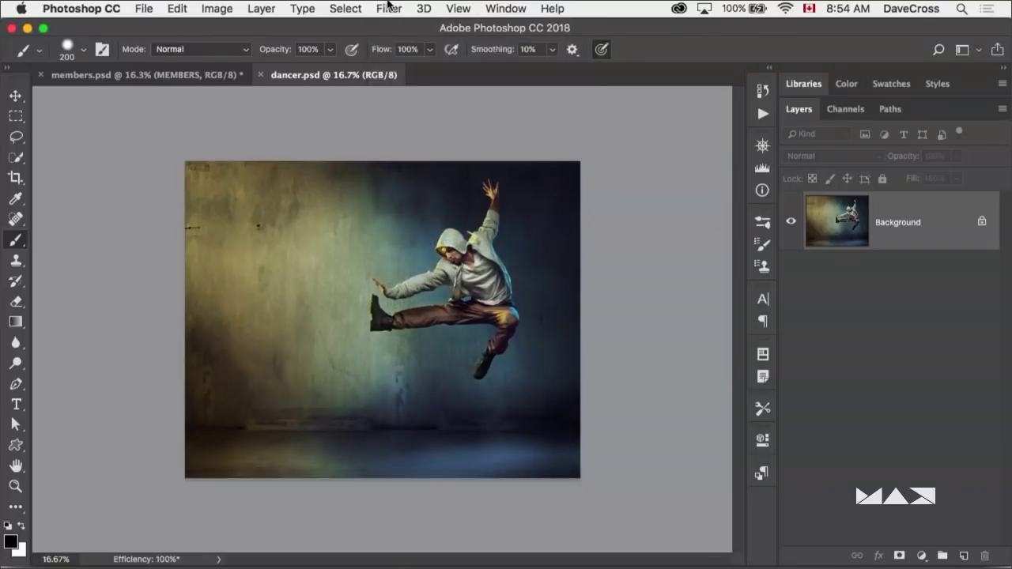
Step: Try a Gaussian Blur with a 6.0-pixel radius on a duplicate of the Background layer, and discard the blur and the duplicate
key(super+j)
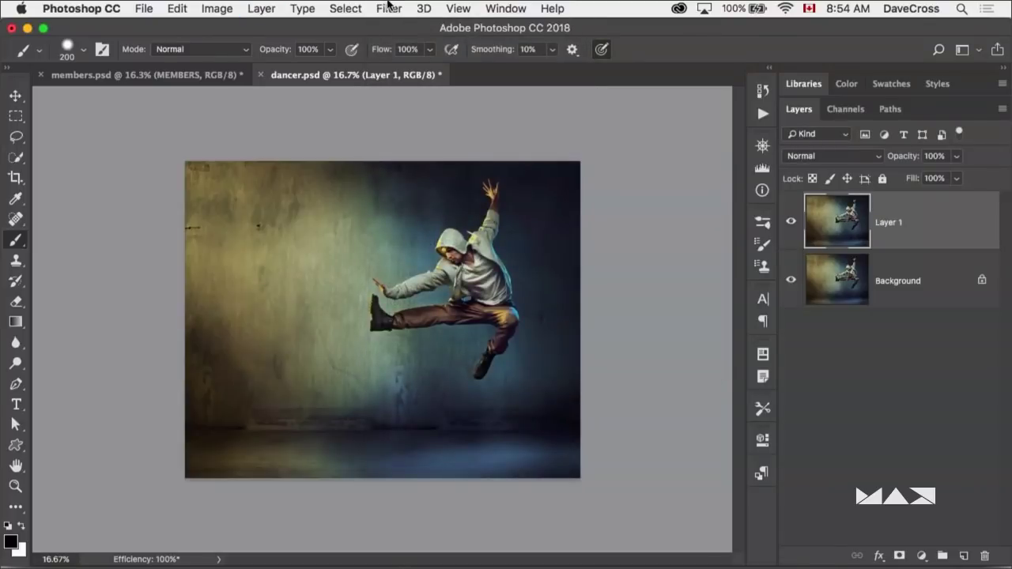
click(394, 9)
mouse_move(401, 216)
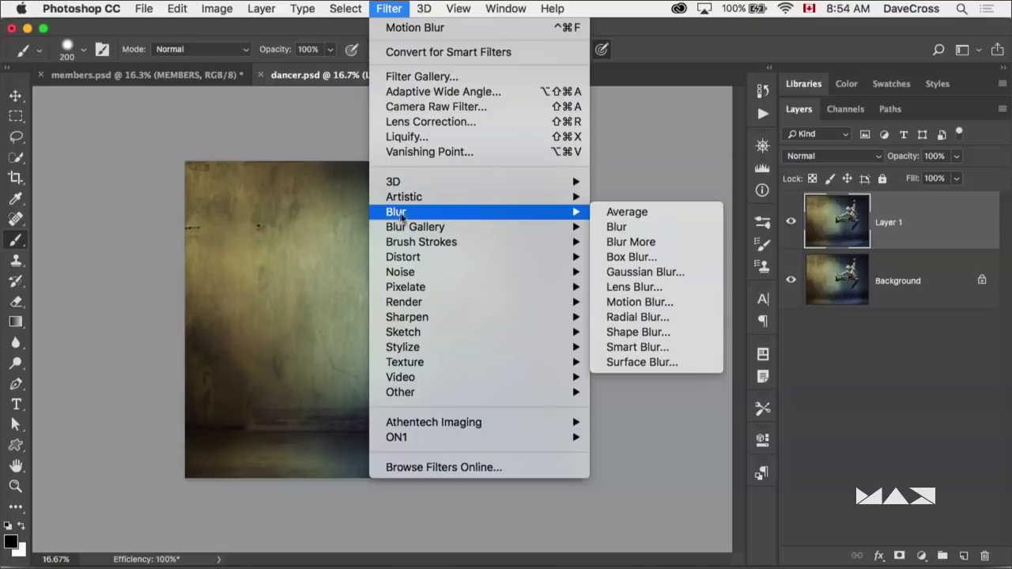
click(645, 272)
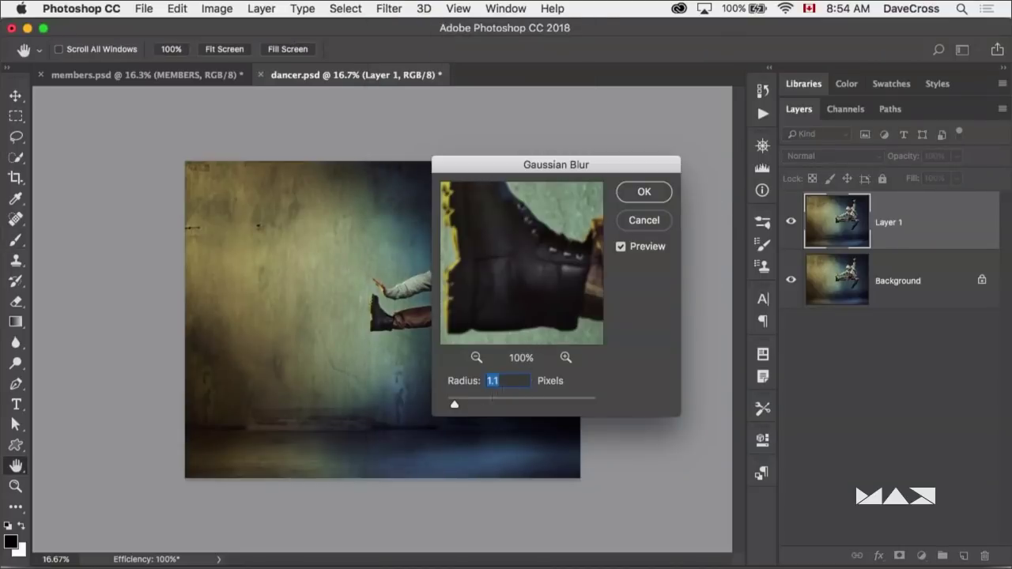
drag(456, 410, 483, 408)
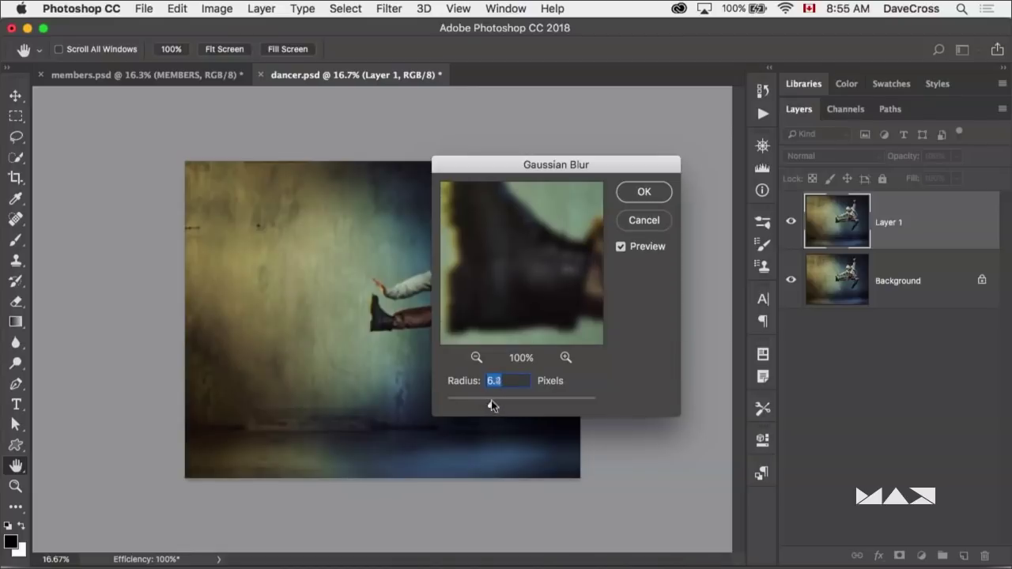
drag(491, 400, 490, 401)
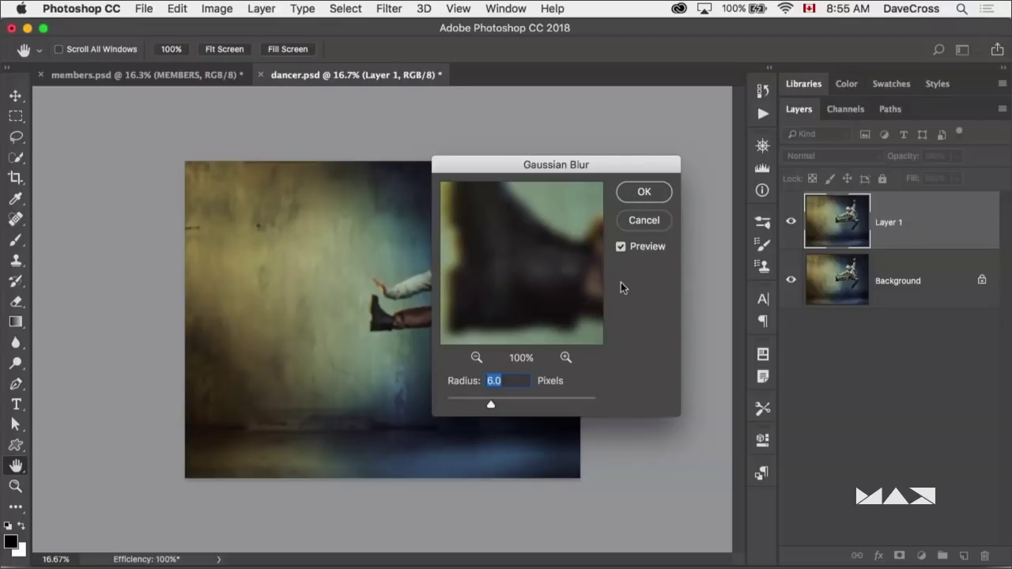
click(645, 221)
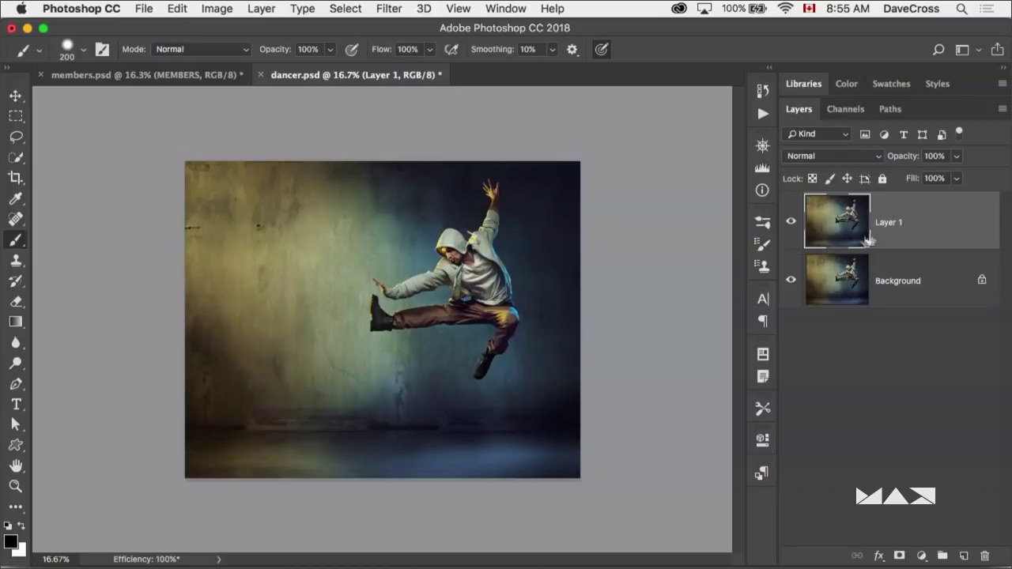
key(BackSpace)
Step: Return to members.psd and start a Gaussian Blur on the MEMBERS smart object
key(super+Tab)
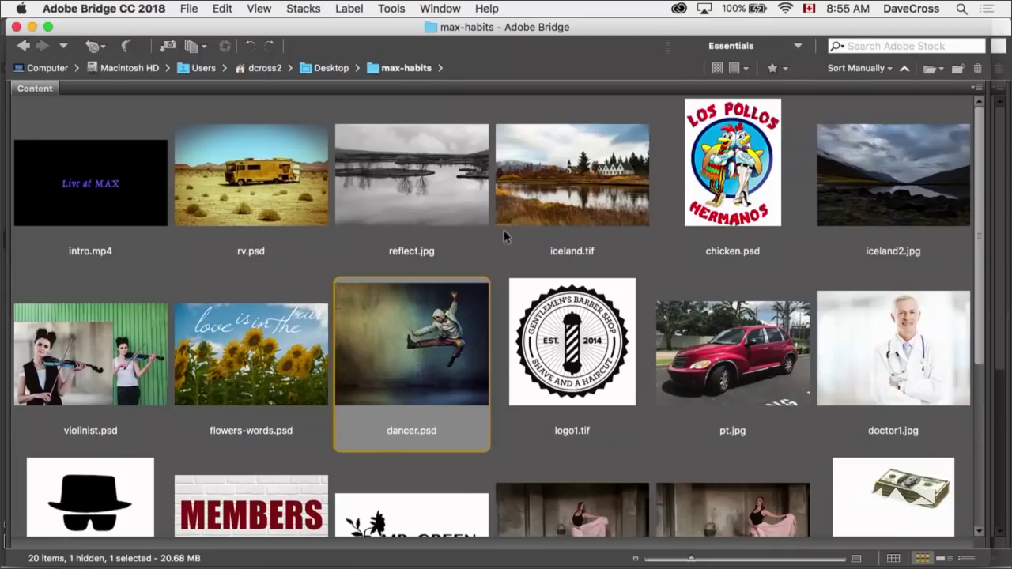
key(super+Tab)
key(ctrl+Tab)
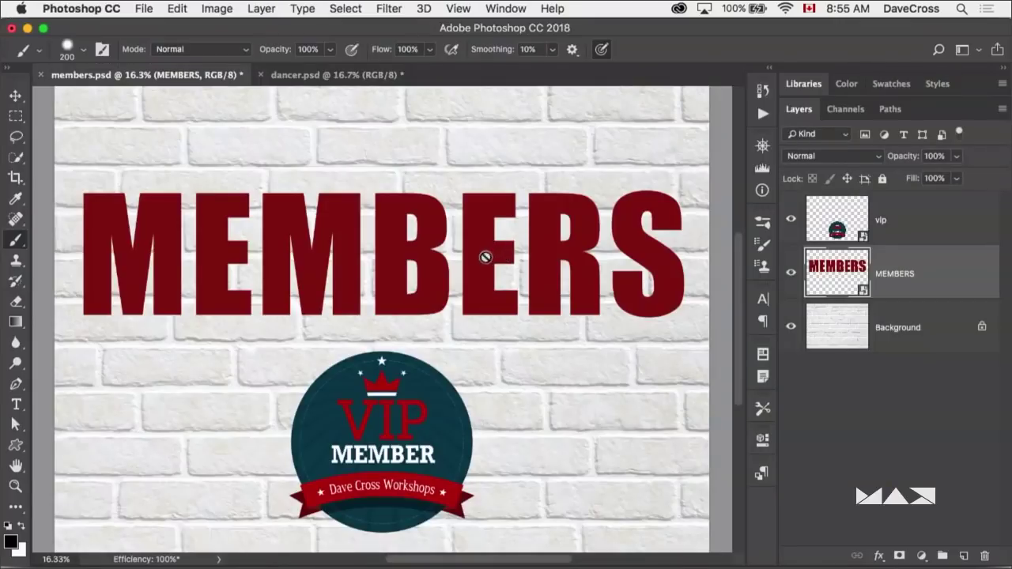
click(391, 8)
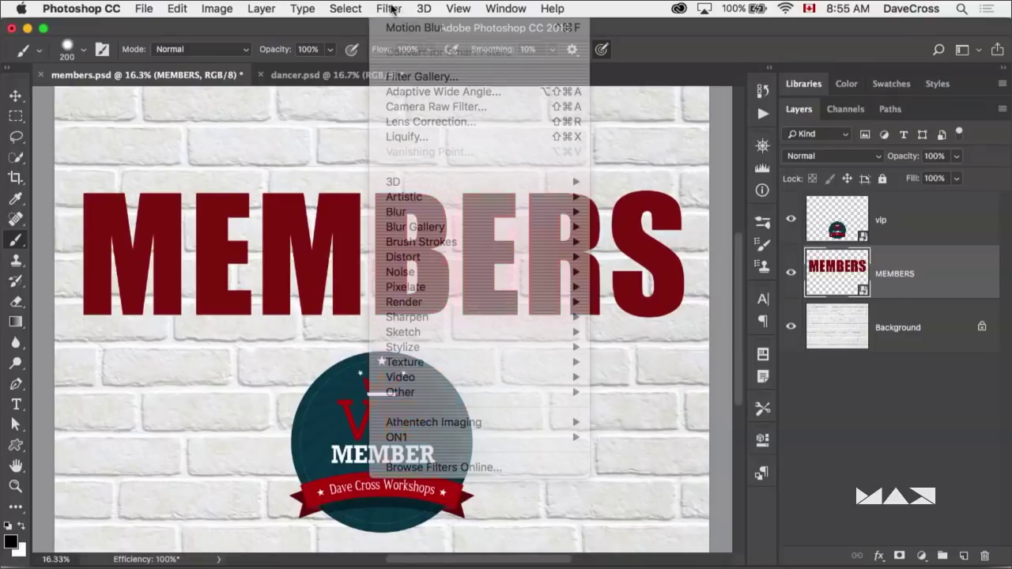
mouse_move(534, 226)
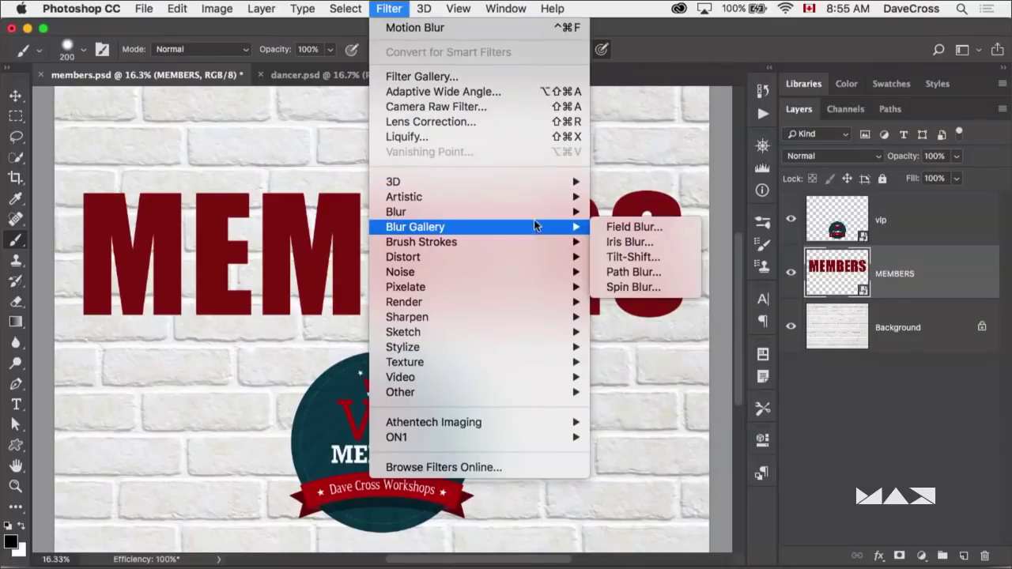
click(653, 274)
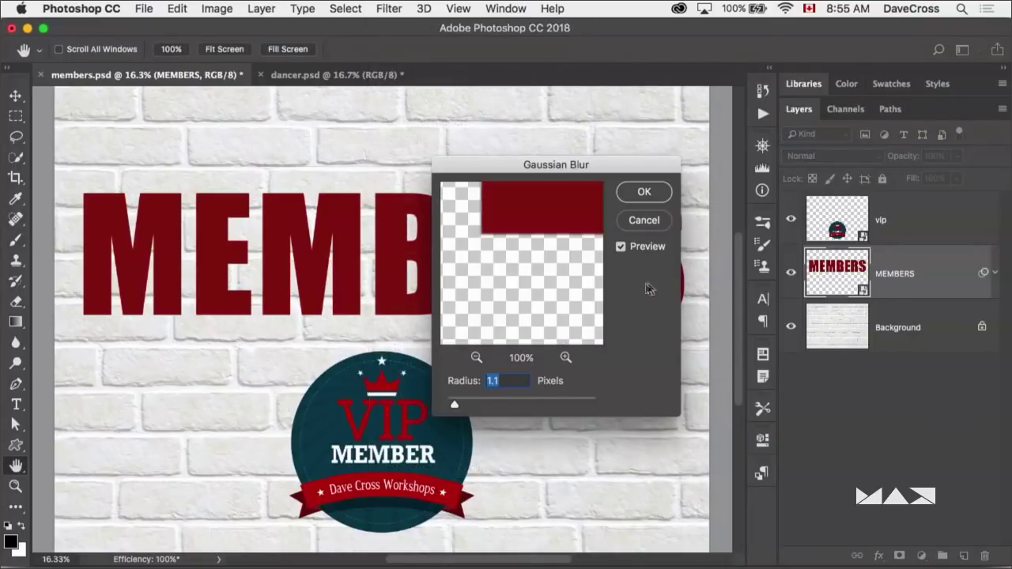
Step: Apply a 47.2-pixel Gaussian Blur to the MEMBERS layer and readjust the smart filter's radius to 43 pixels
drag(455, 405, 528, 408)
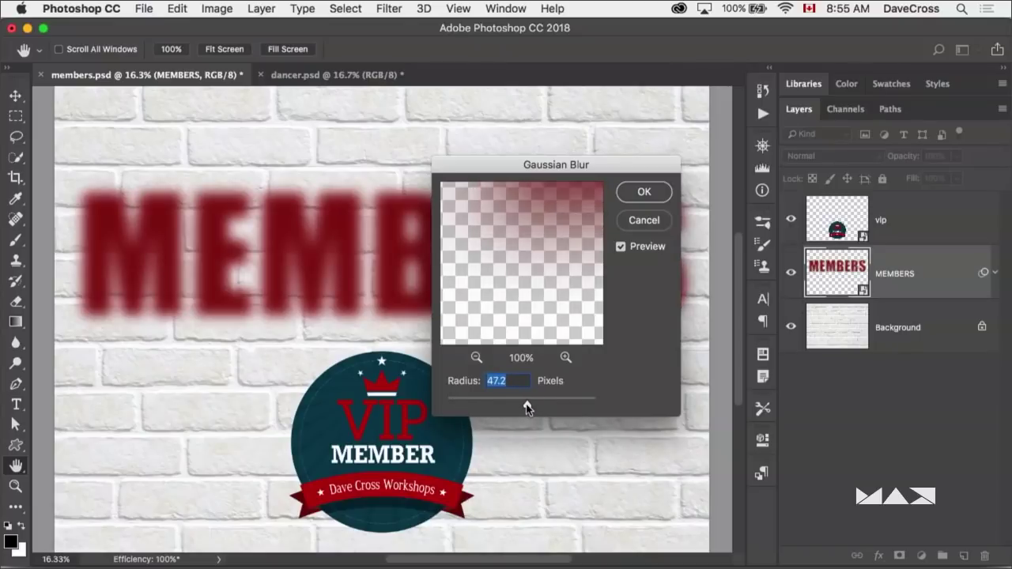
click(642, 192)
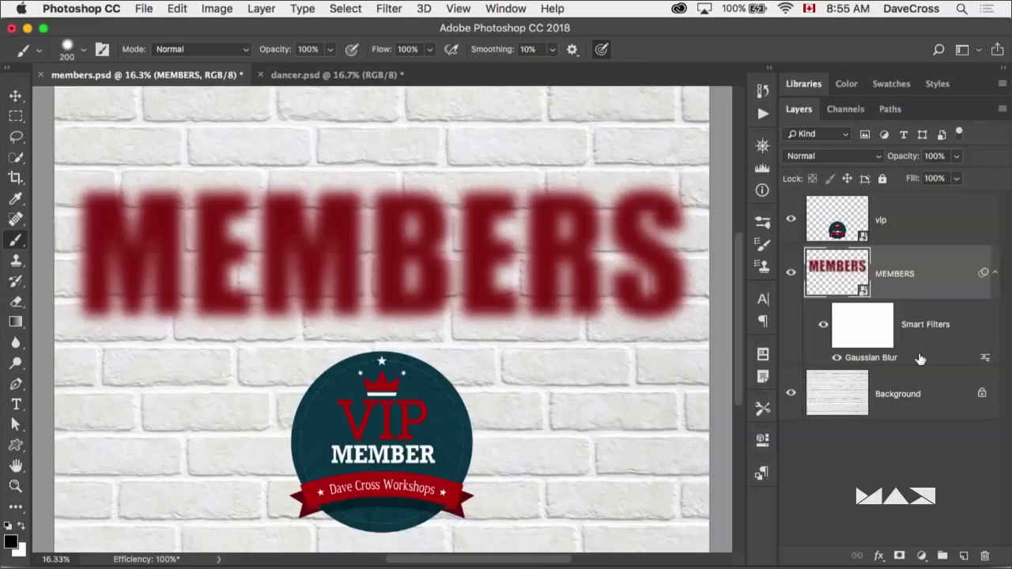
double_click(871, 358)
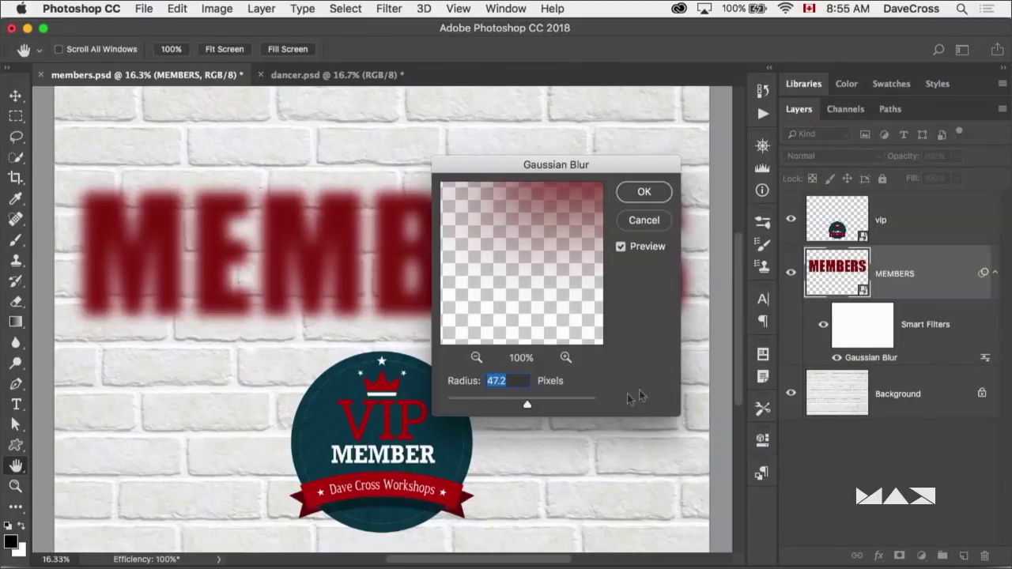
mouse_move(528, 405)
mouse_down()
mouse_move(499, 408)
mouse_move(554, 401)
mouse_move(526, 406)
mouse_up()
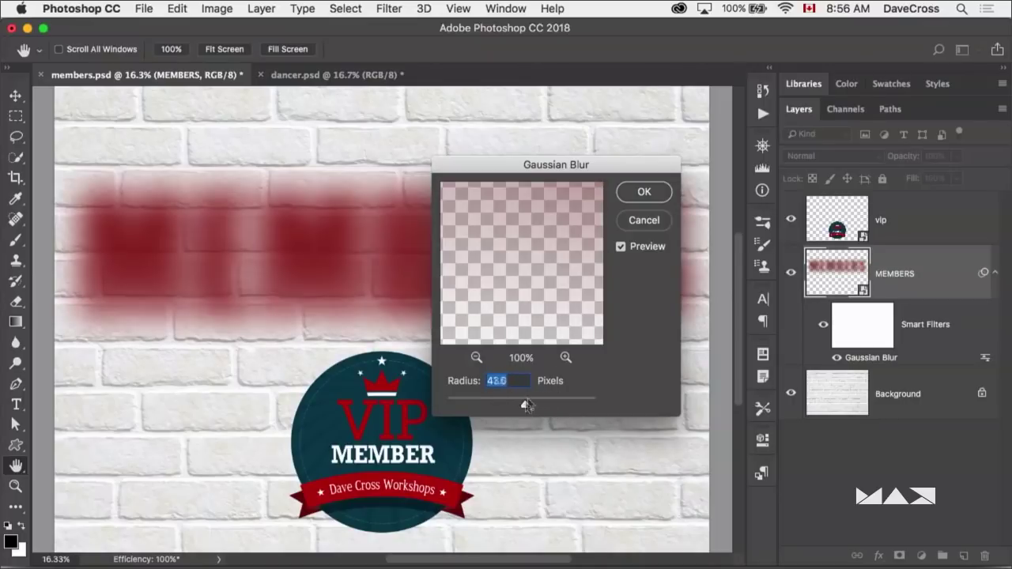
click(644, 192)
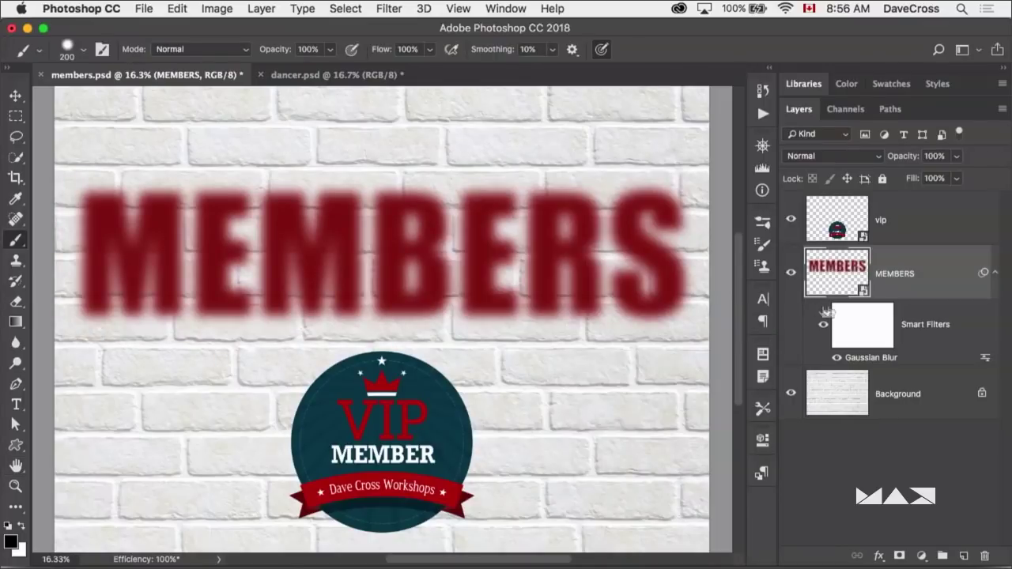
Step: Try painting black with a 700-pixel brush on the Smart Filters mask across the middle letters of MEMBERS
click(855, 321)
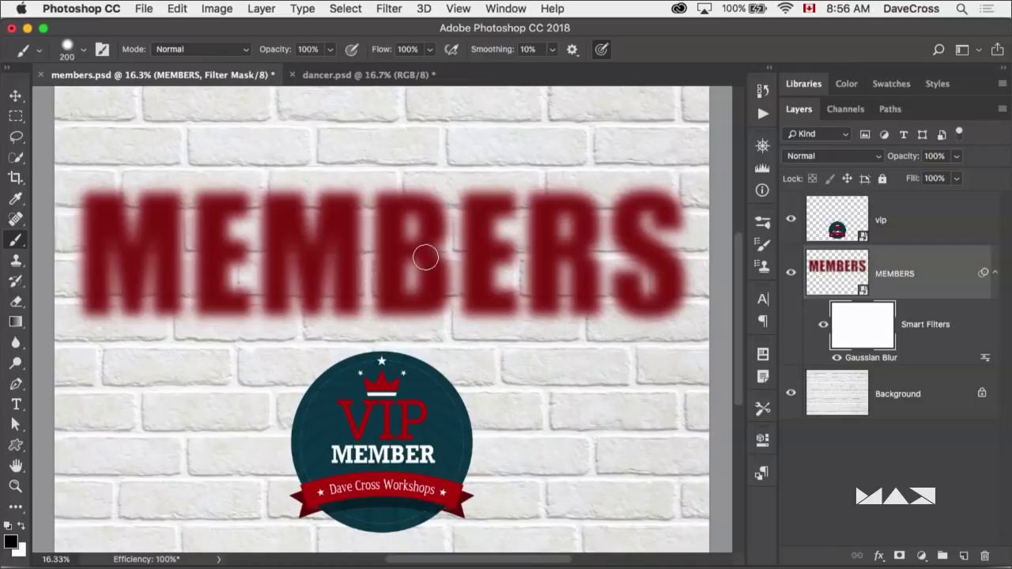
key(bracketright)
key(bracketright)
key(bracketright)
key(bracketright)
key(bracketright)
mouse_move(425, 257)
mouse_down()
mouse_move(261, 253)
mouse_move(231, 277)
mouse_move(584, 269)
mouse_move(522, 238)
mouse_up()
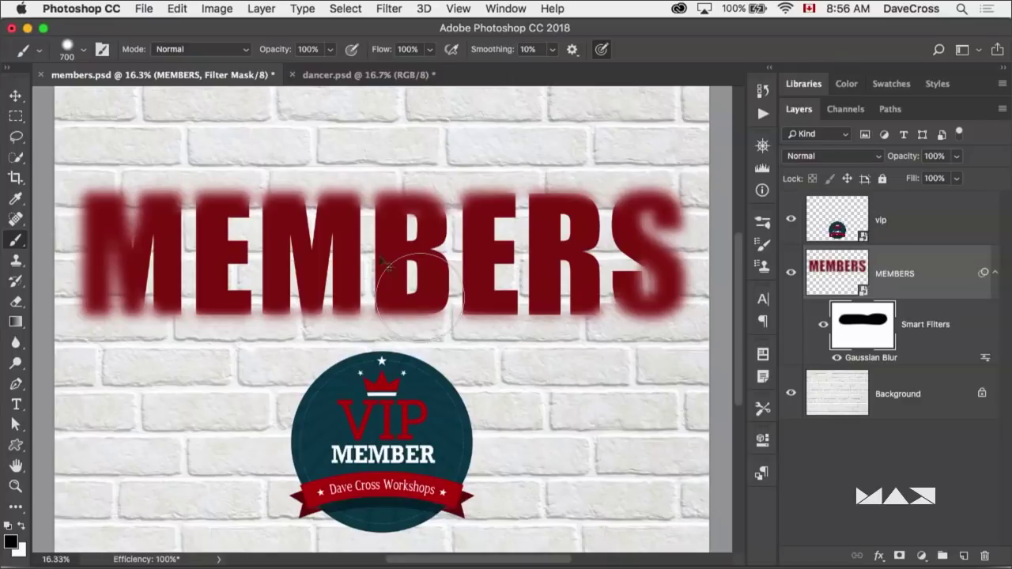
key(super+z)
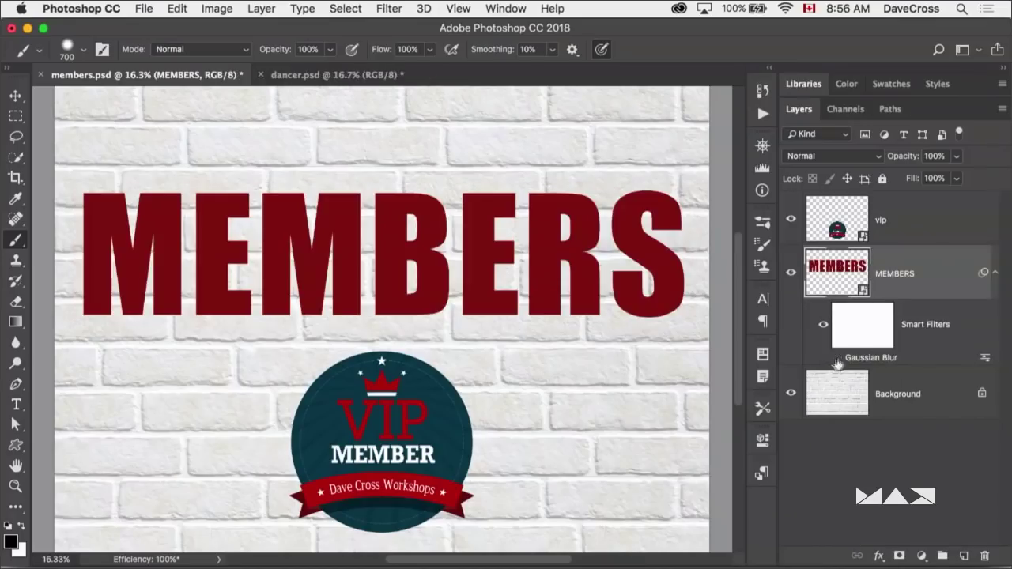
Step: Turn the Gaussian Blur smart filter back on and set its blending options to Lighten mode at 99% opacity
click(885, 336)
click(836, 357)
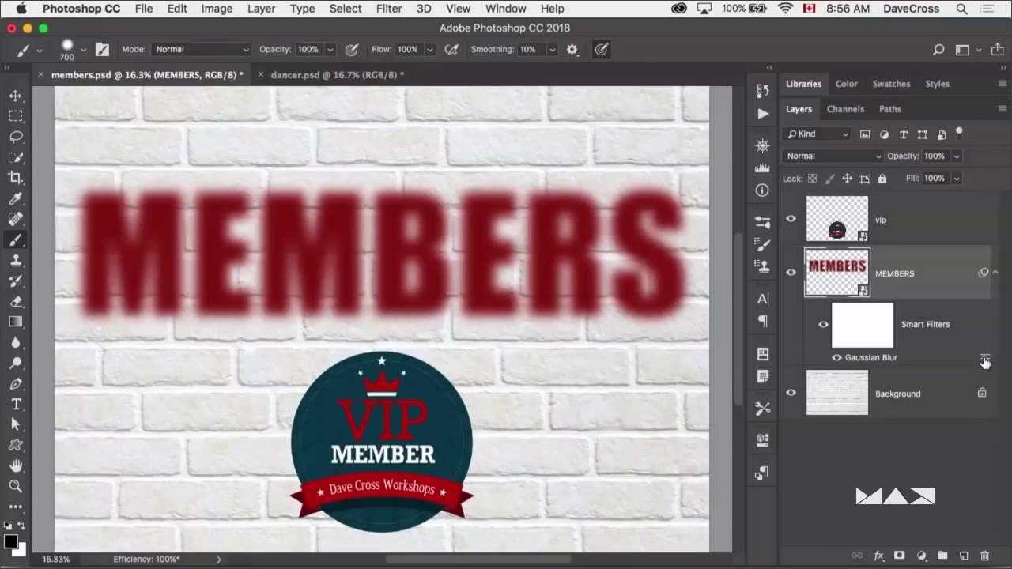
double_click(986, 359)
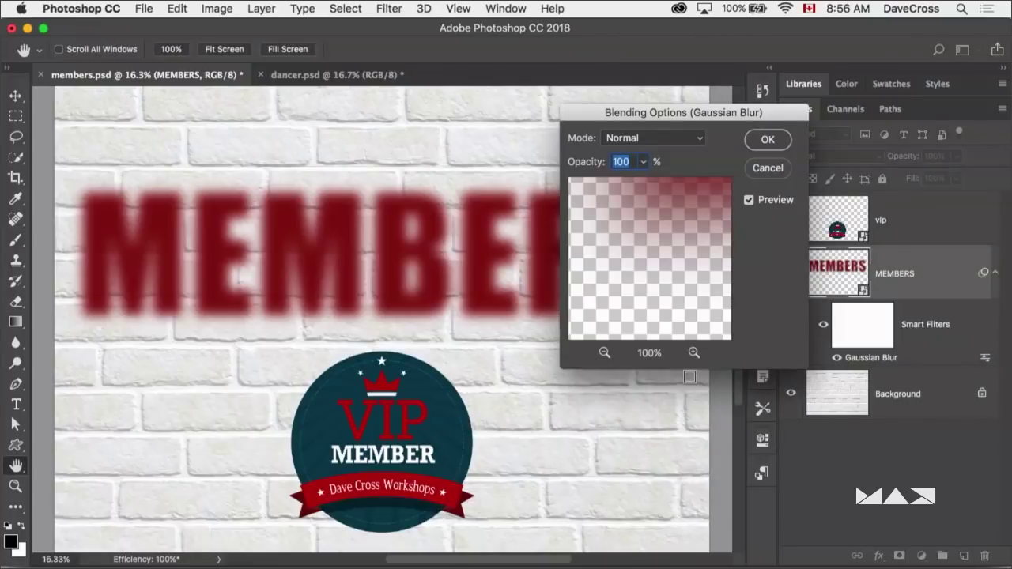
drag(655, 221, 617, 329)
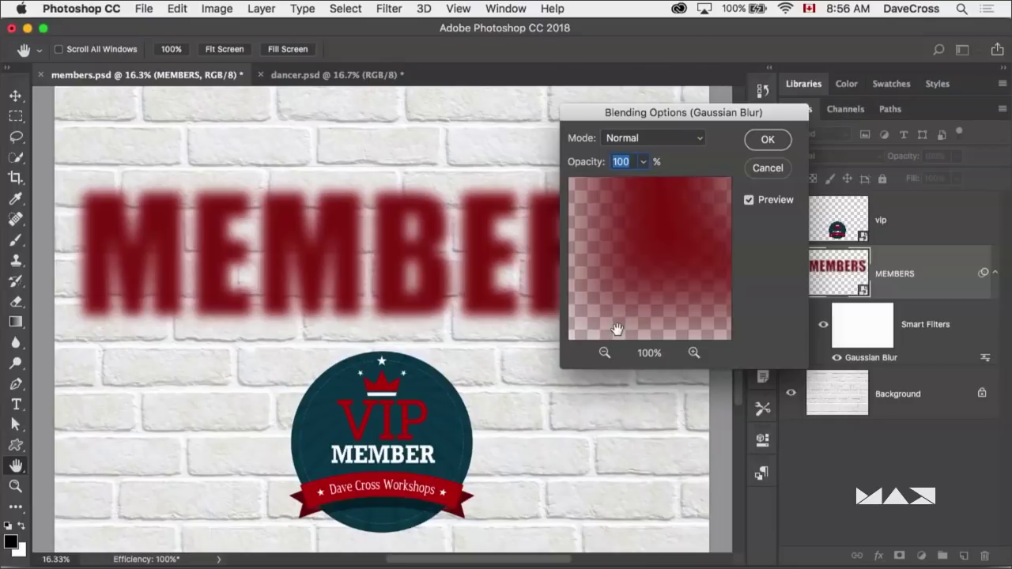
drag(594, 160, 660, 140)
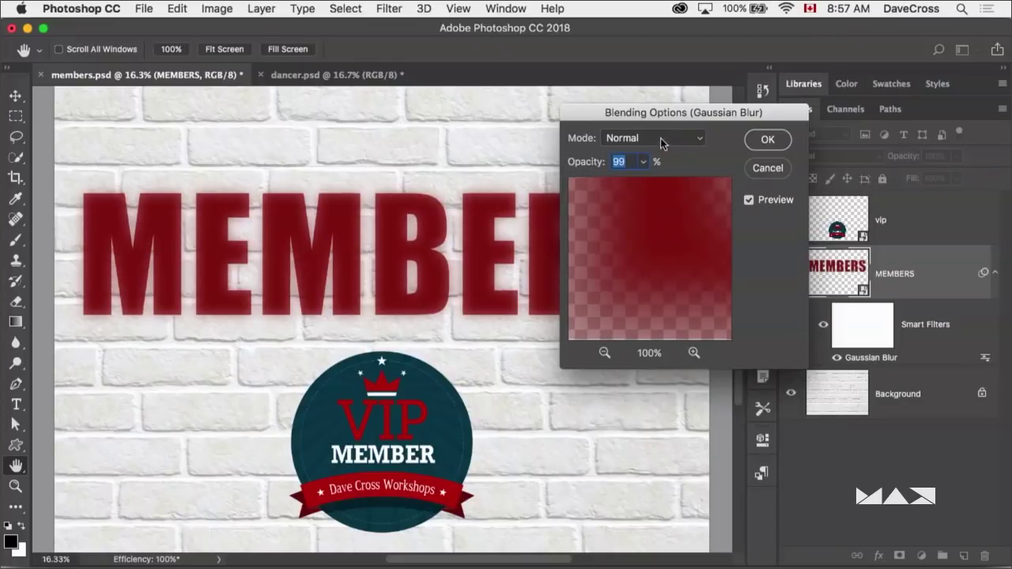
click(660, 137)
click(649, 249)
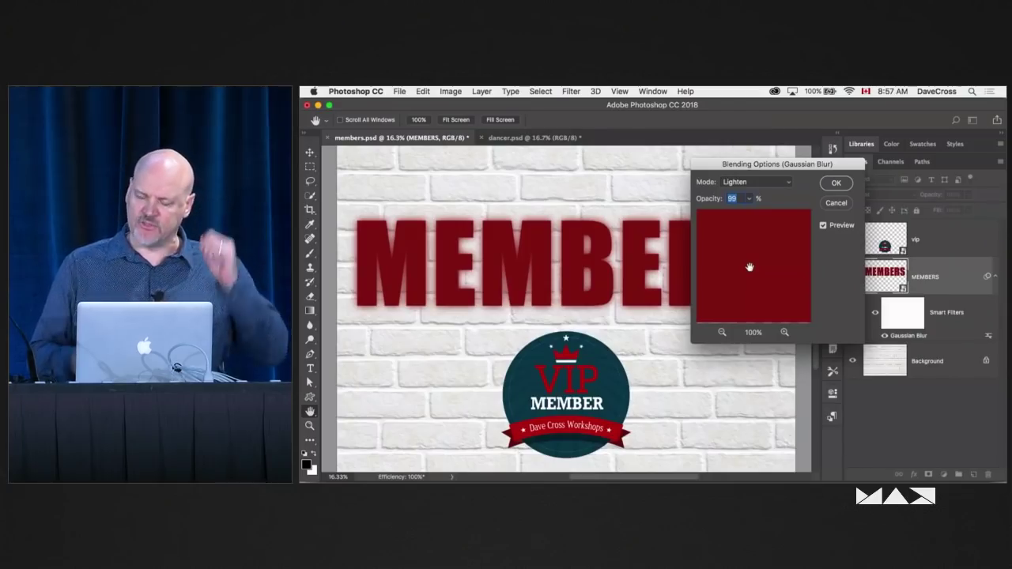
click(832, 185)
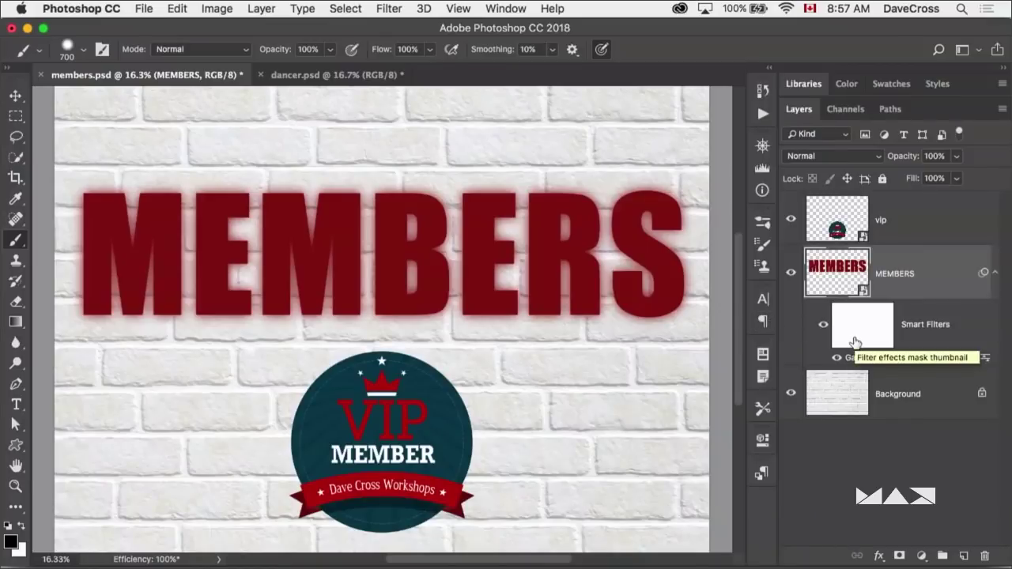
Step: Add a monochromatic Gaussian Add Noise smart filter at 35.39% to the MEMBERS layer, and toggle it off and on to compare
click(389, 9)
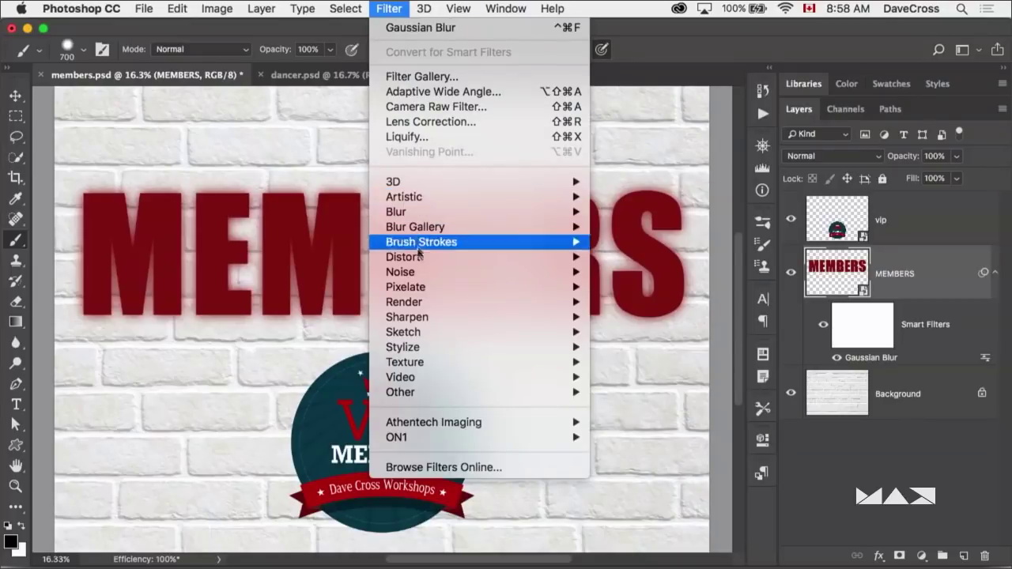
mouse_move(435, 273)
click(637, 272)
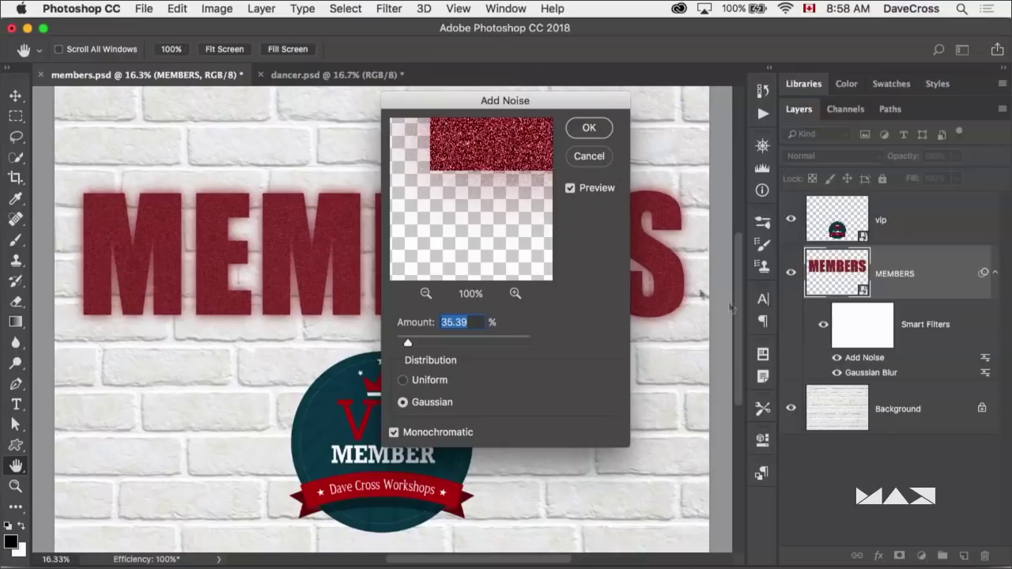
click(591, 133)
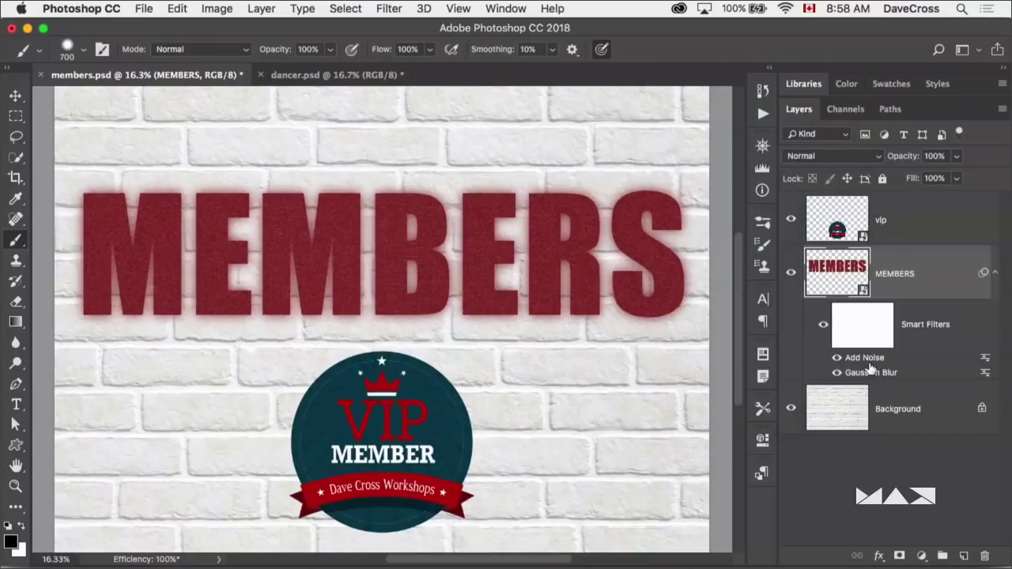
click(837, 357)
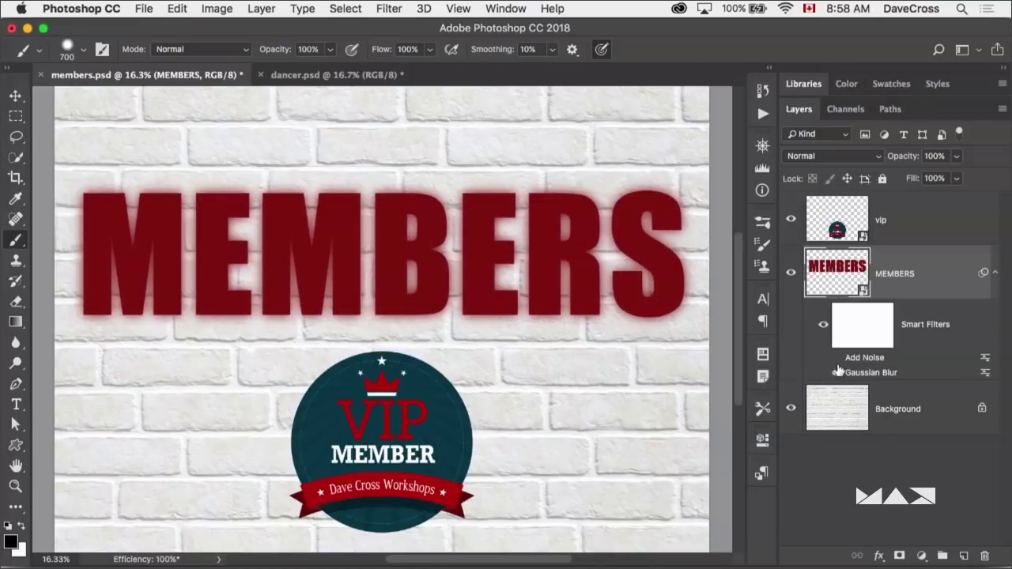
click(837, 358)
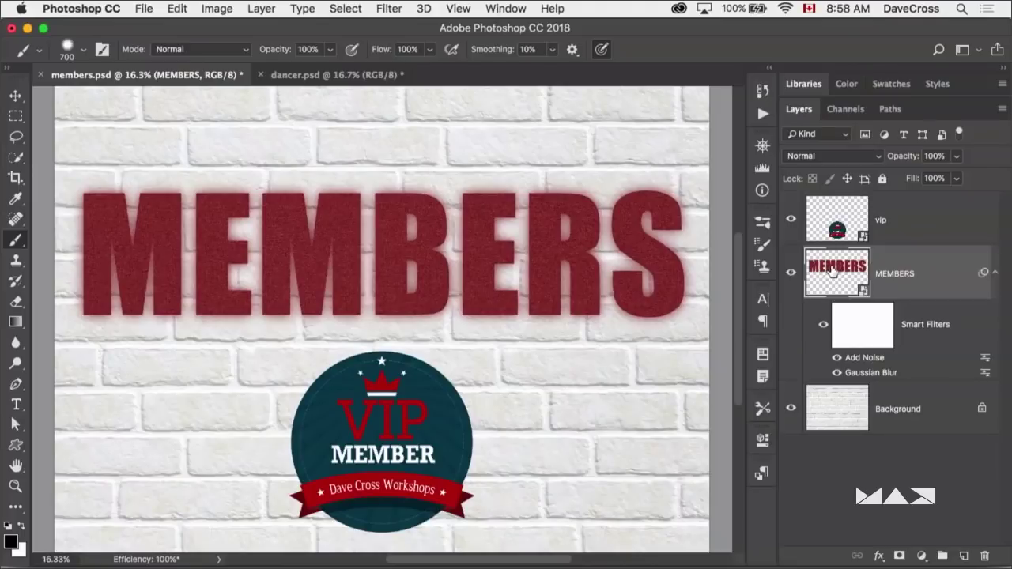
Step: Edit the MEMBERS smart object's contents, change the text font to Futura Condensed Medium, and save and close it
double_click(834, 271)
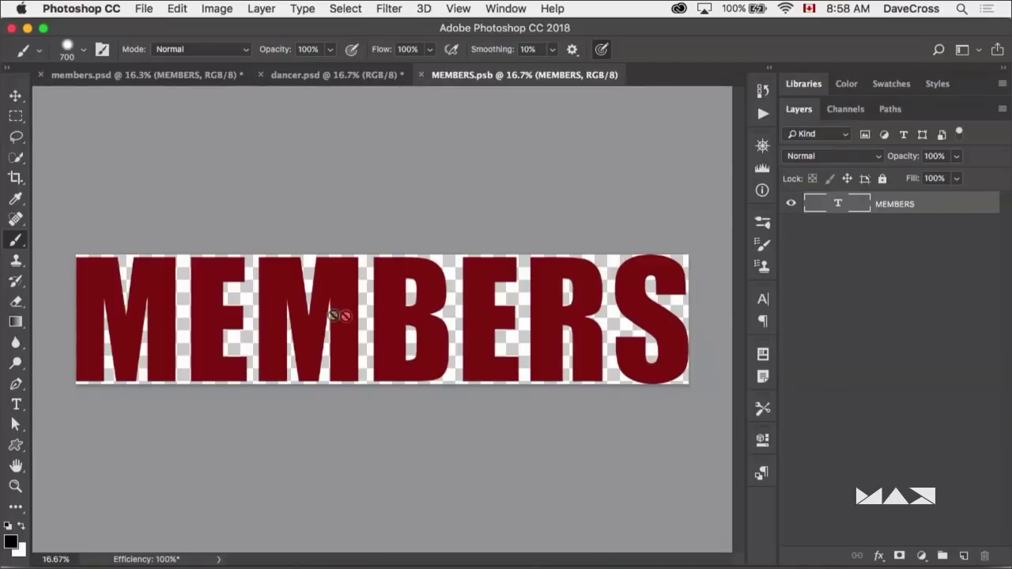
key(t)
double_click(311, 322)
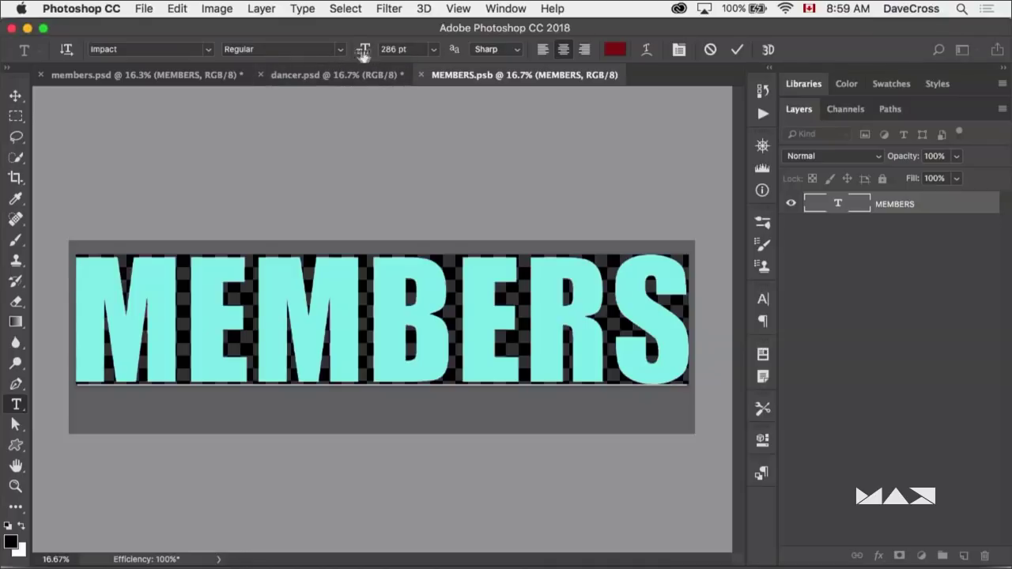
click(208, 49)
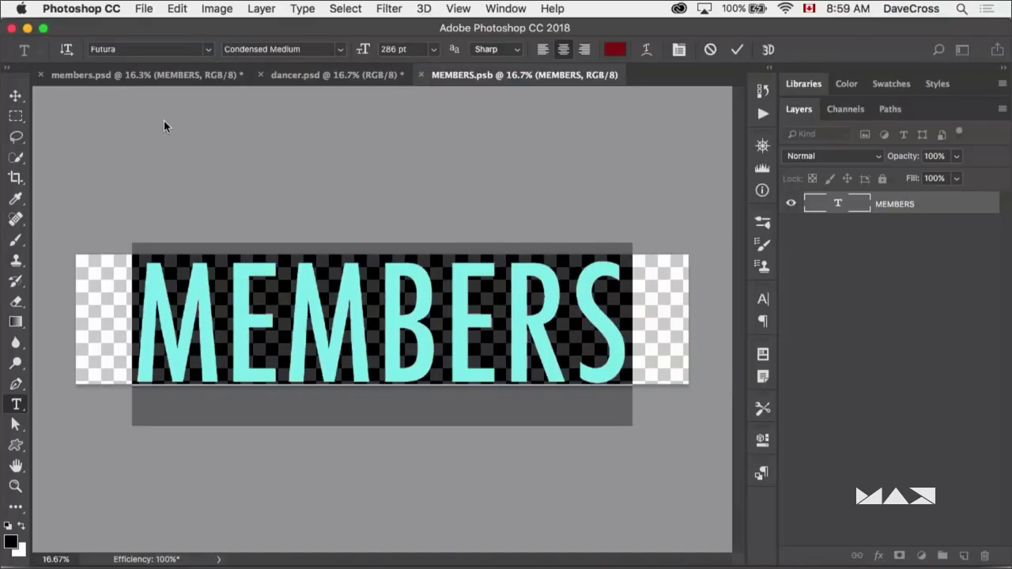
click(163, 127)
key(super+w)
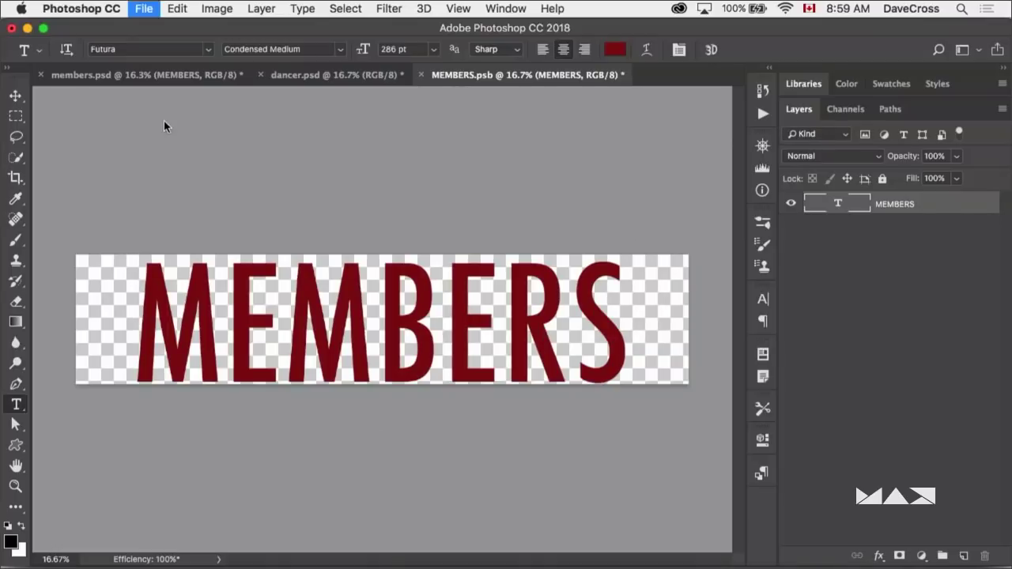
key(Return)
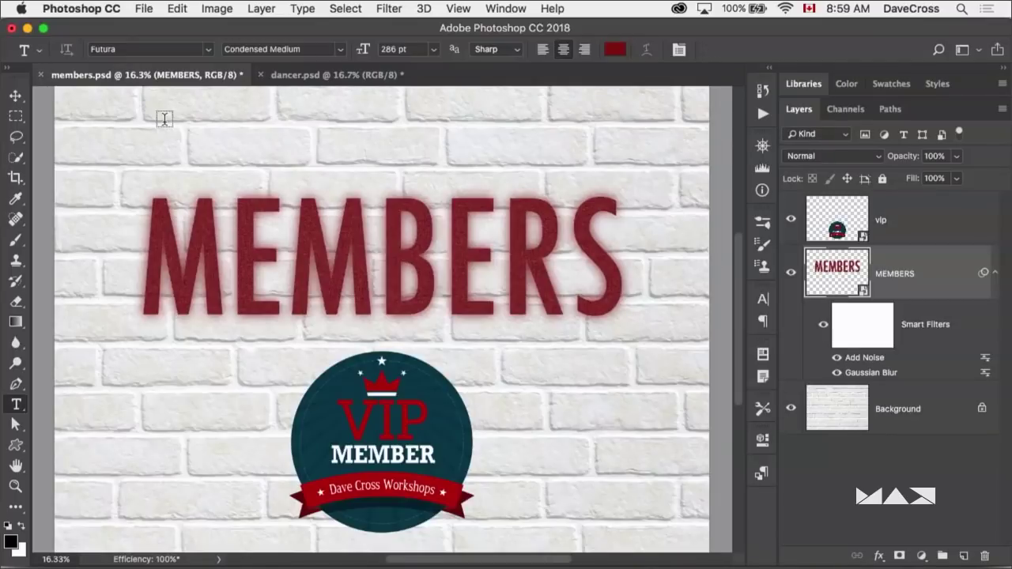
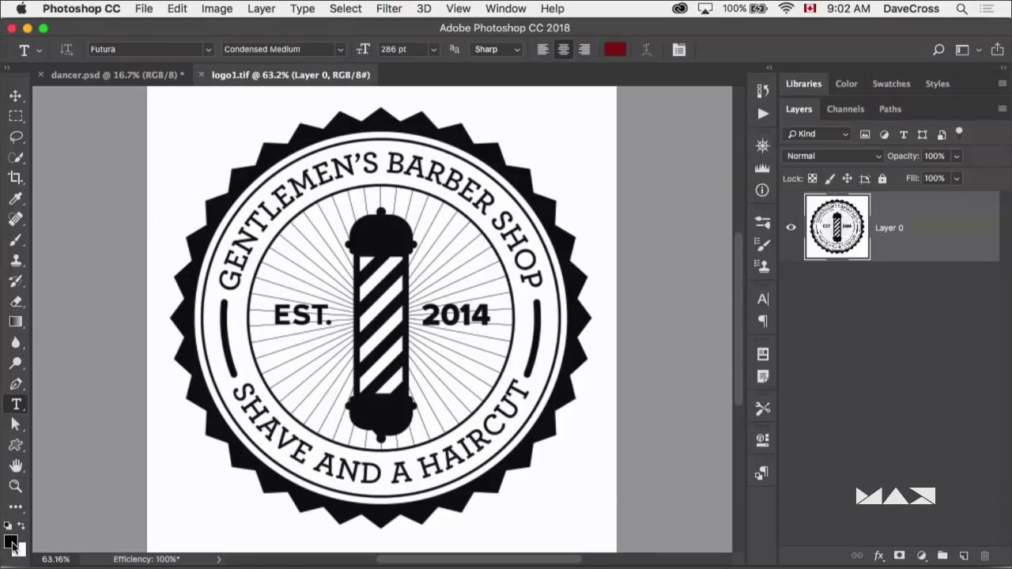
Step: Set the foreground color to the red cf2929
click(12, 542)
click(738, 267)
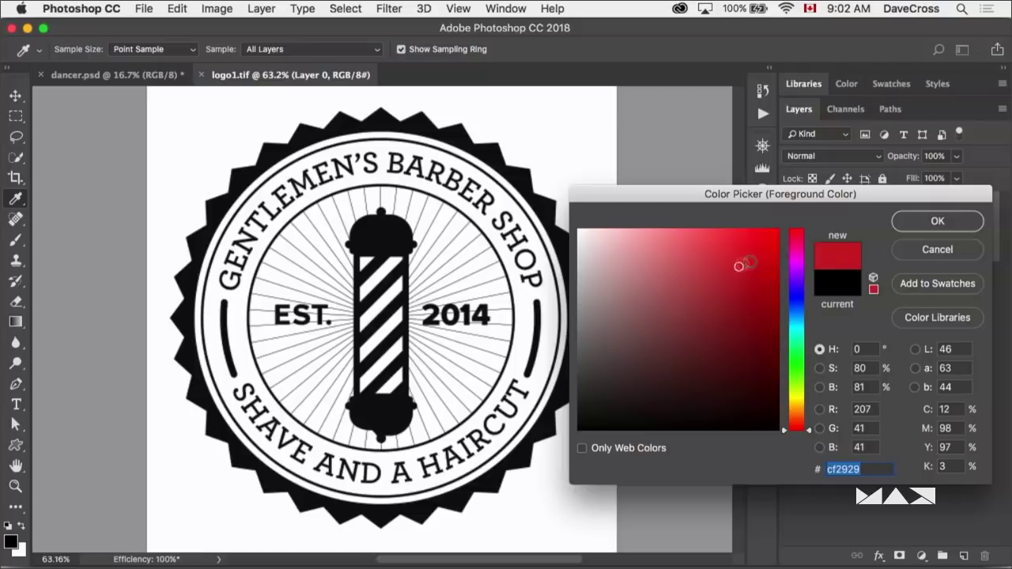
click(910, 224)
Step: Try filling the barber shop logo layer with the foreground color in Normal mode at 100% opacity
key(t)
key(shift+BackSpace)
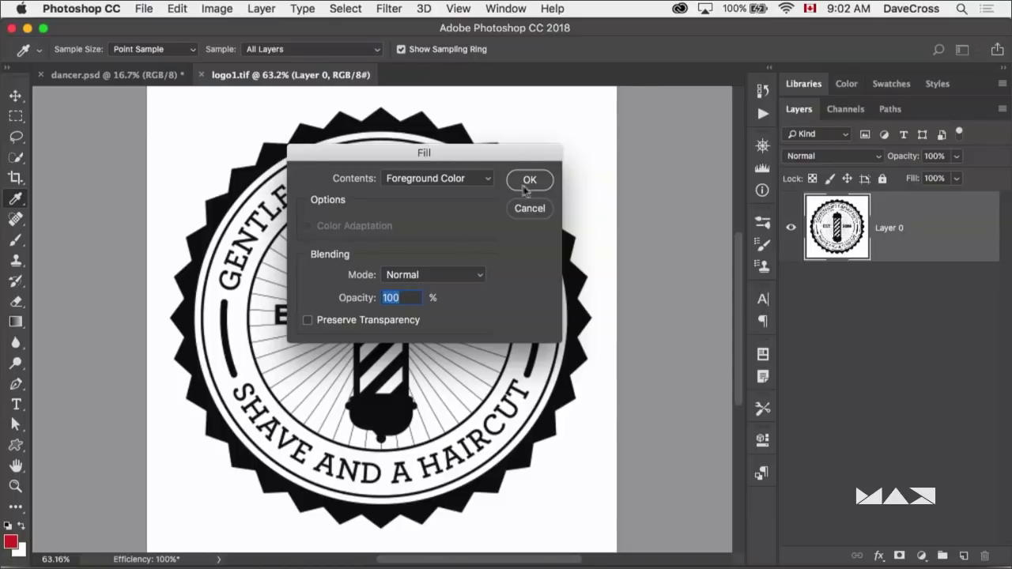
click(528, 180)
key(super+z)
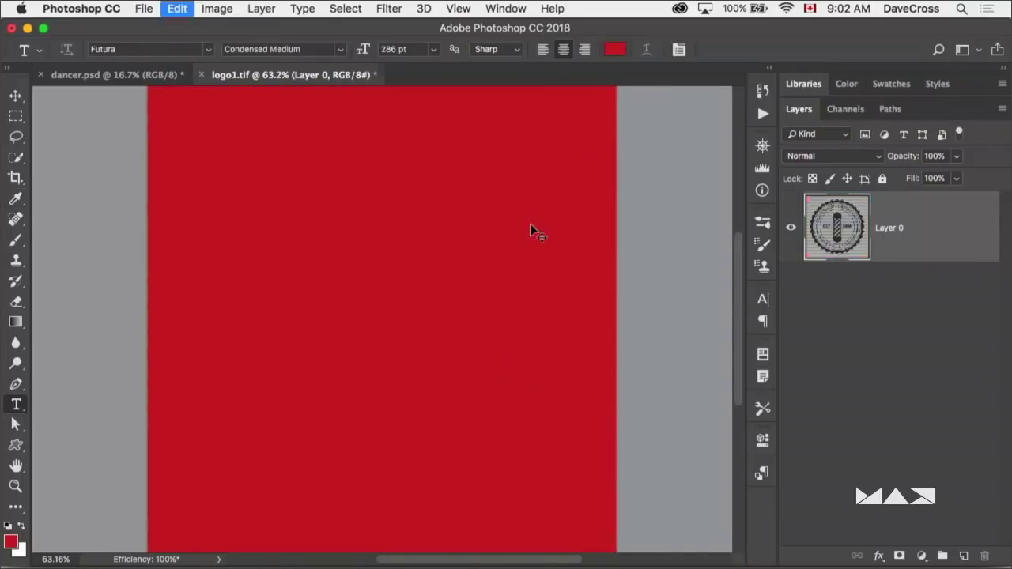
Step: Recolor the logo's black artwork by filling the layer with the foreground color in Lighten mode at 100% opacity
key(shift+BackSpace)
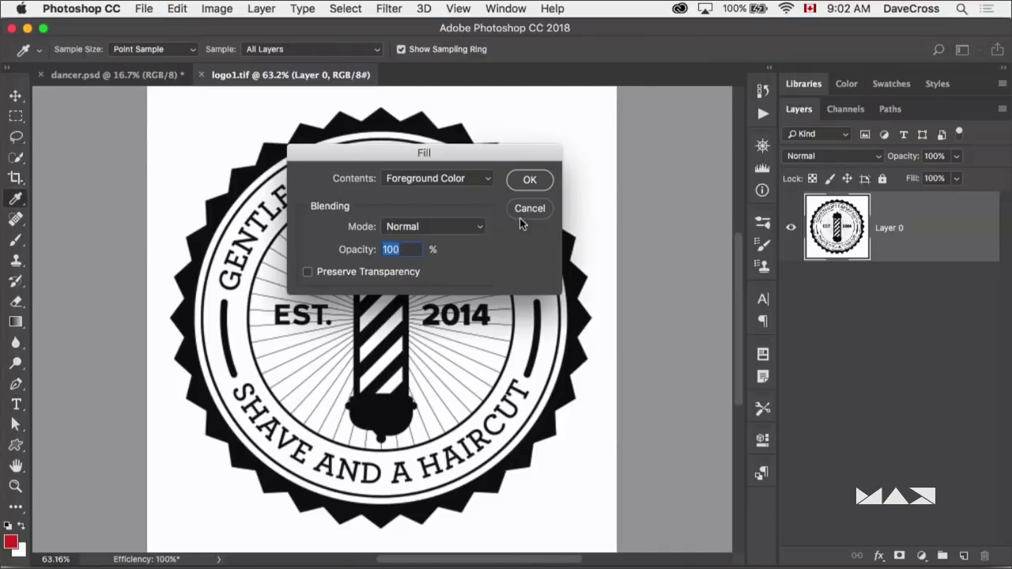
click(478, 228)
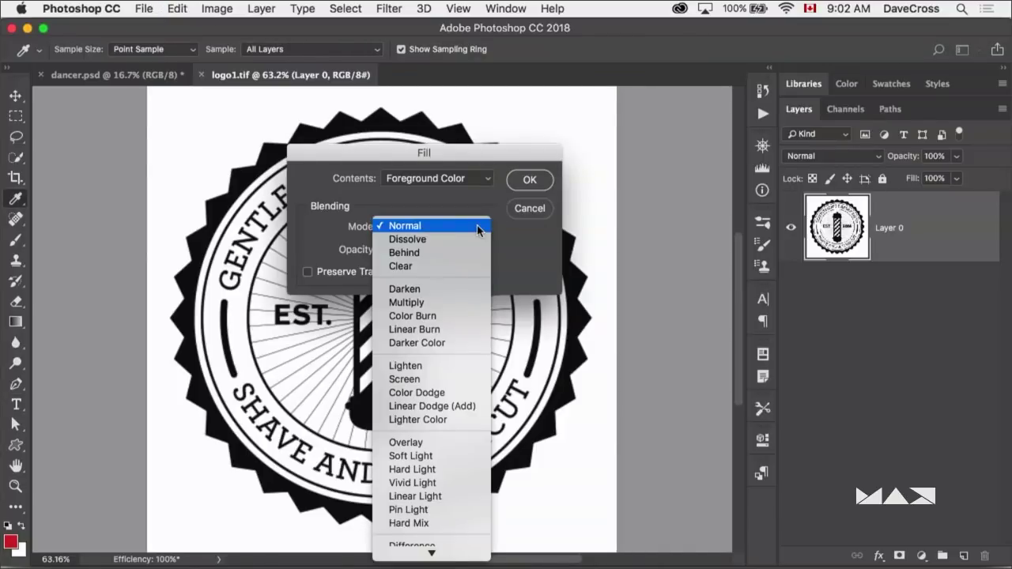
click(439, 366)
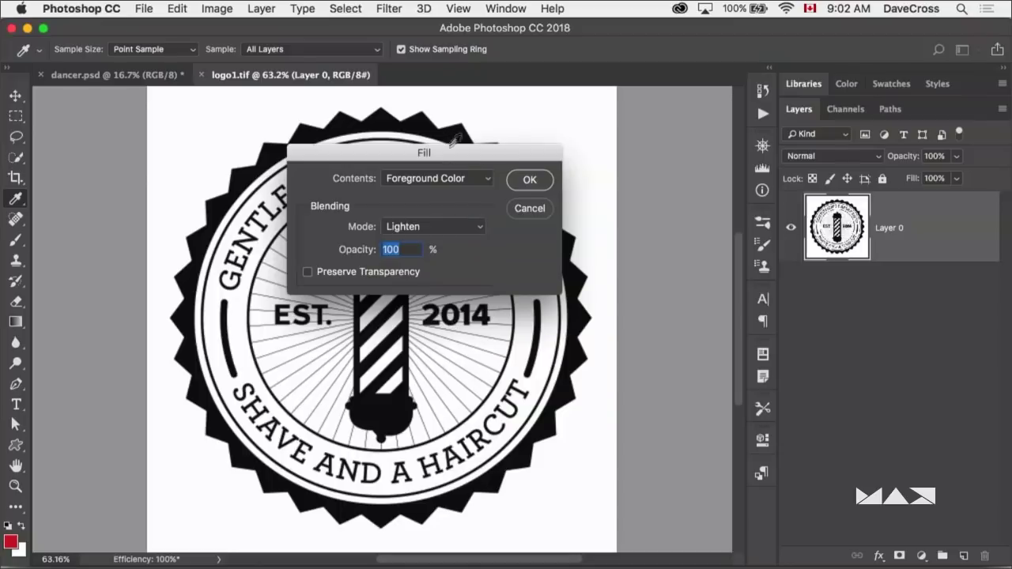
drag(460, 155, 622, 138)
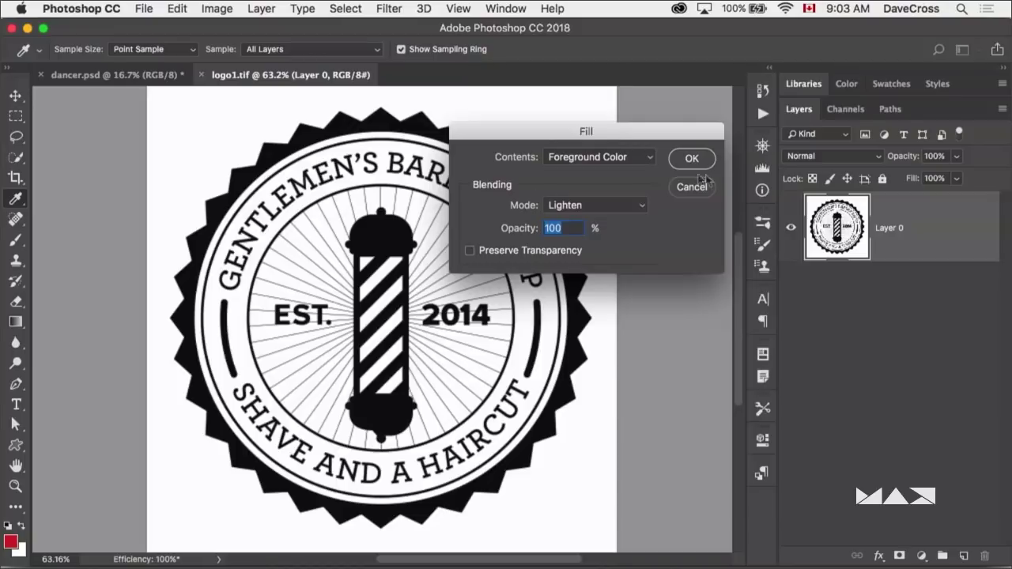
click(692, 158)
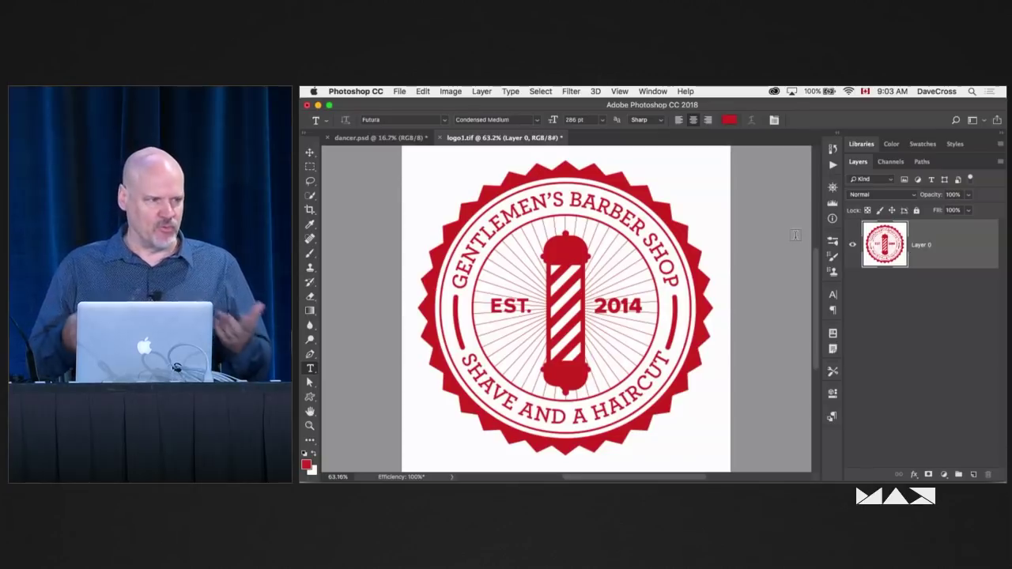
Step: Close logo1.tif without saving the changes and switch to Adobe Bridge
key(super+w)
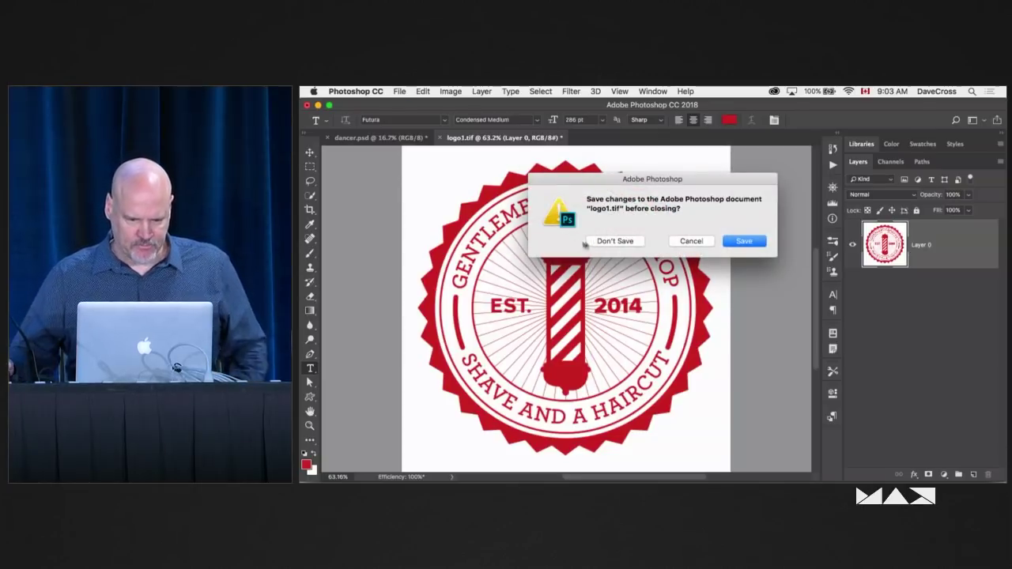
click(598, 242)
key(super+Tab)
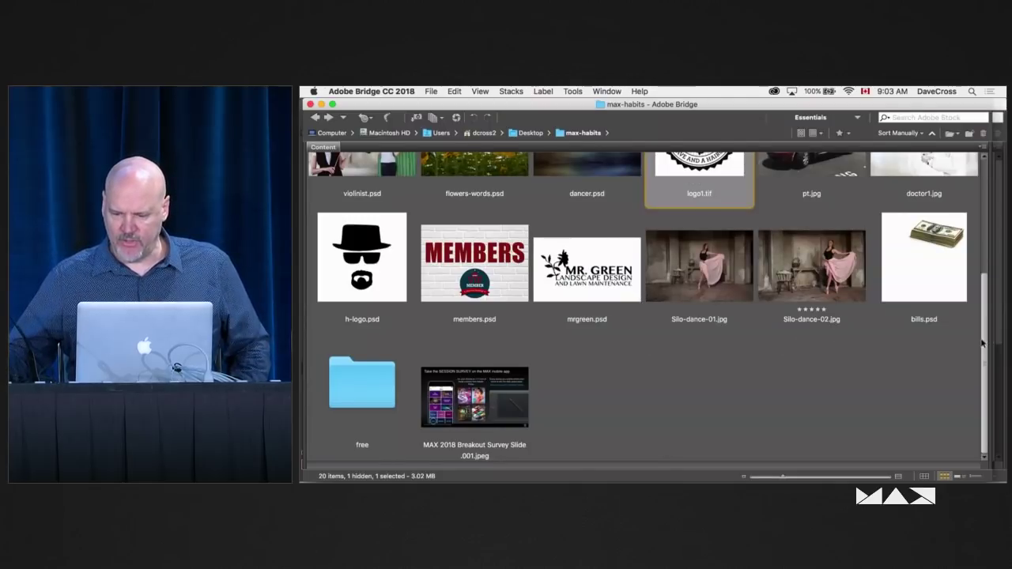
Step: Open pt.jpg in Photoshop from Bridge and add a Hue/Saturation adjustment layer above the Background
drag(986, 343, 987, 324)
double_click(811, 208)
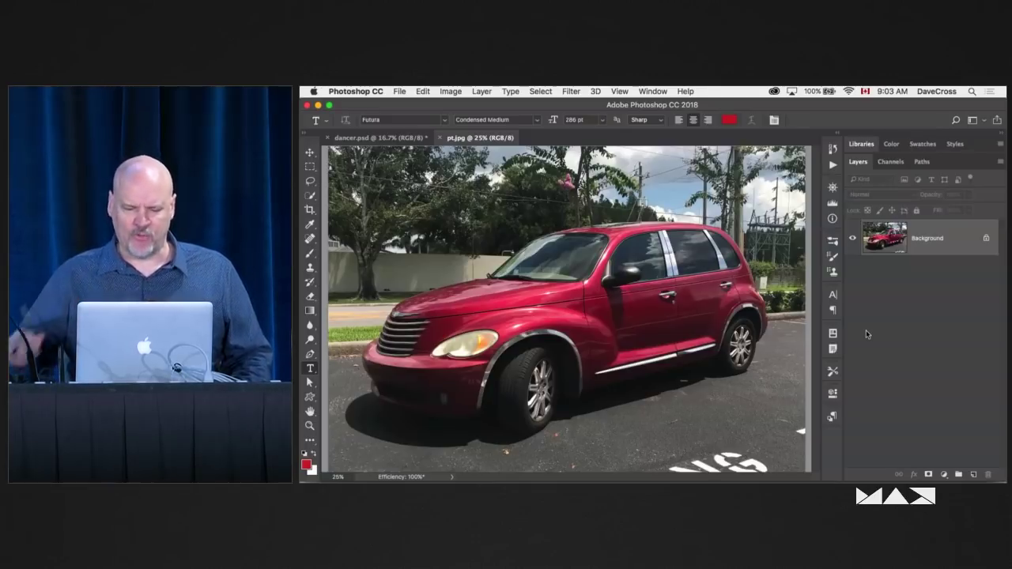
click(943, 473)
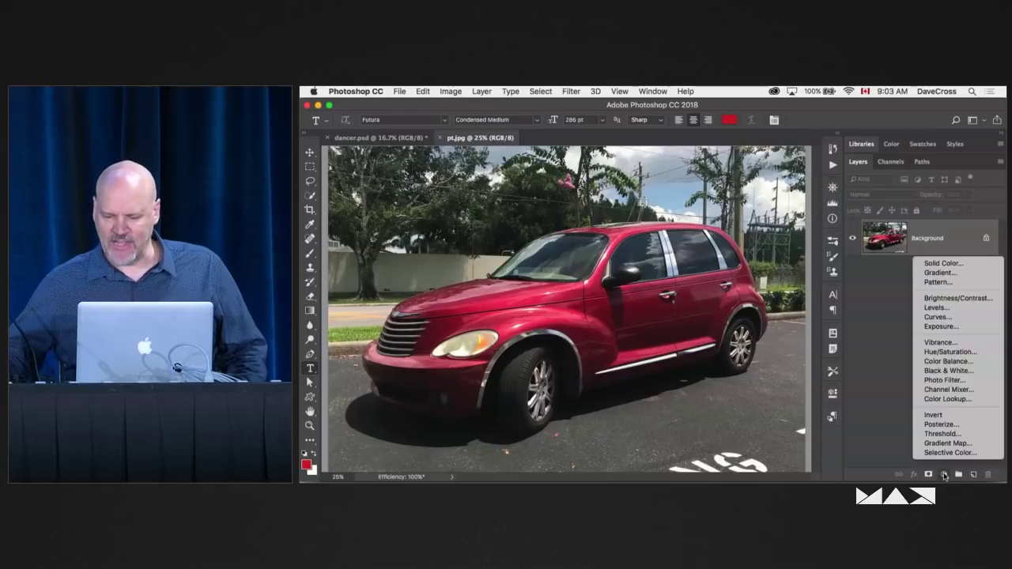
click(941, 353)
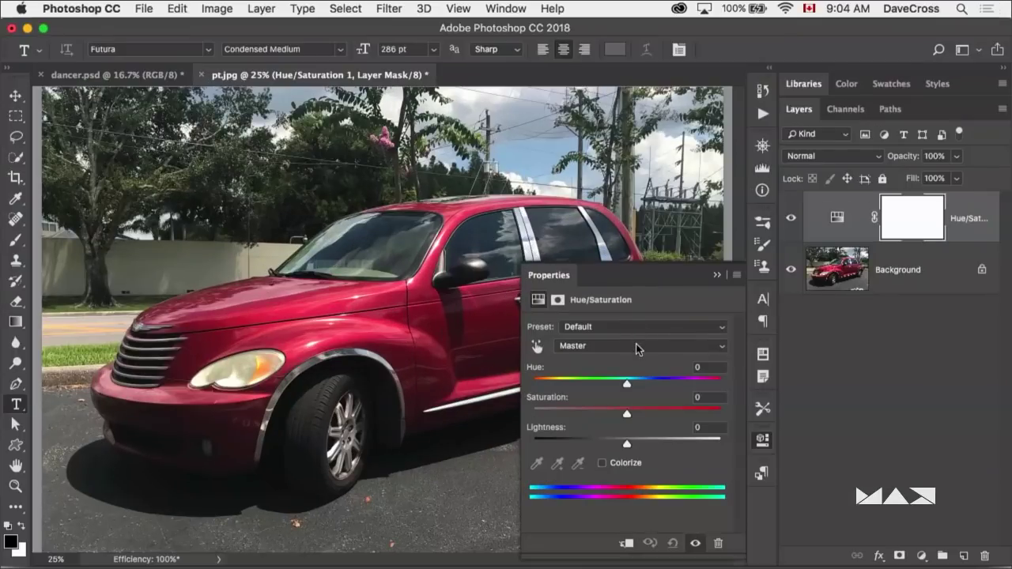
Step: Restrict the Hue/Saturation adjustment to the Yellows range and retarget it to the car's red by sampling the paint near the front fender
click(623, 351)
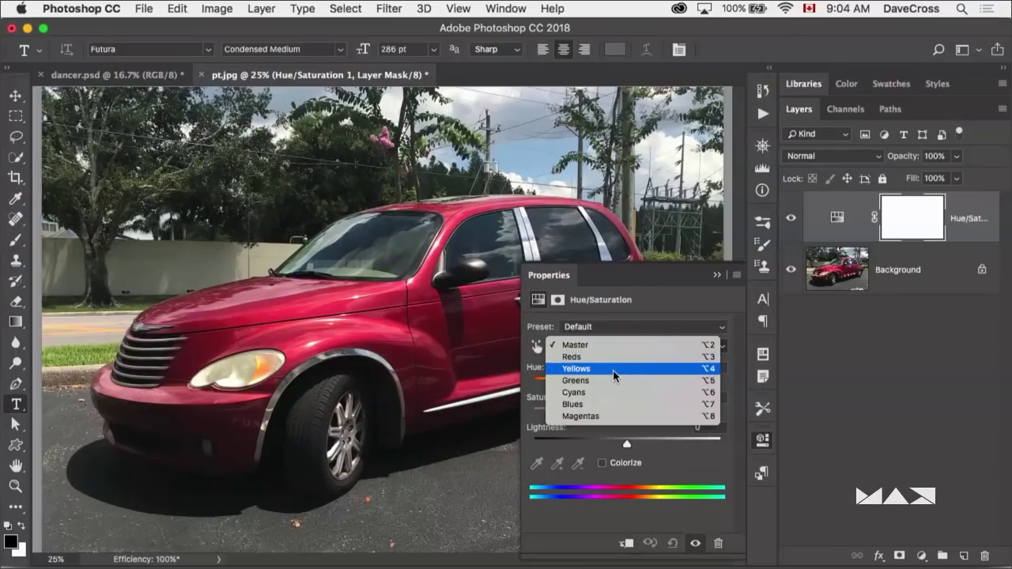
click(614, 372)
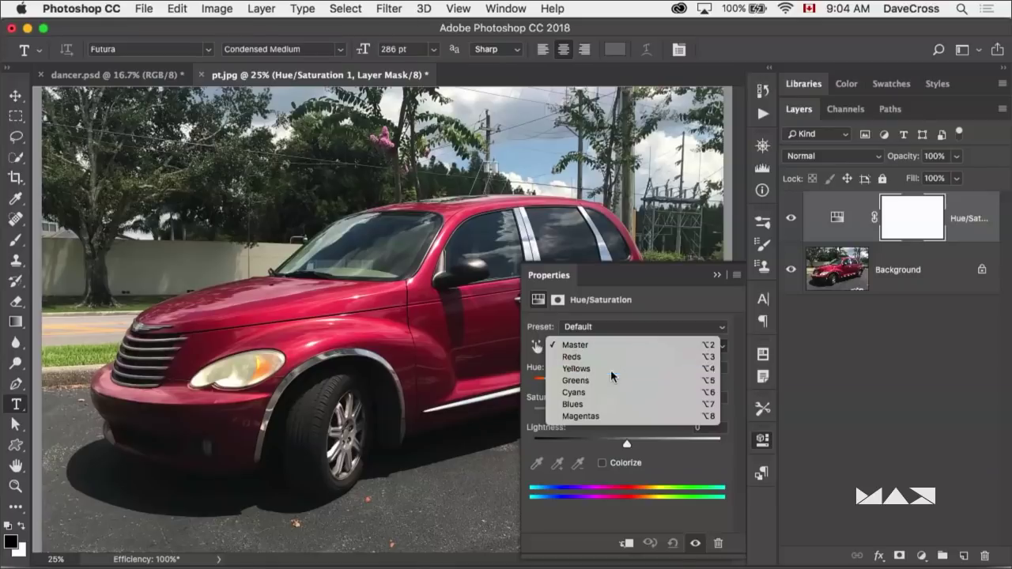
click(537, 465)
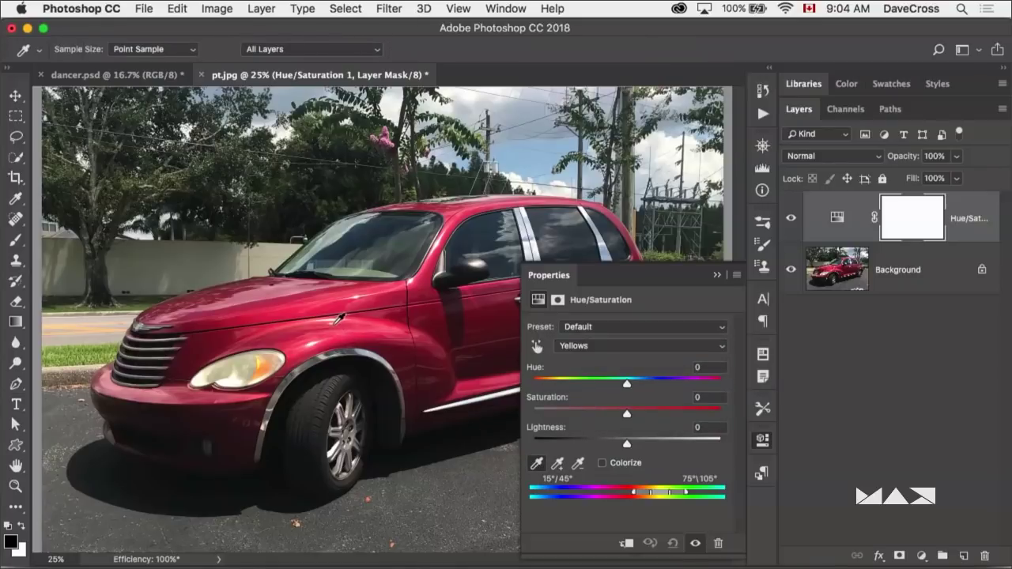
click(320, 329)
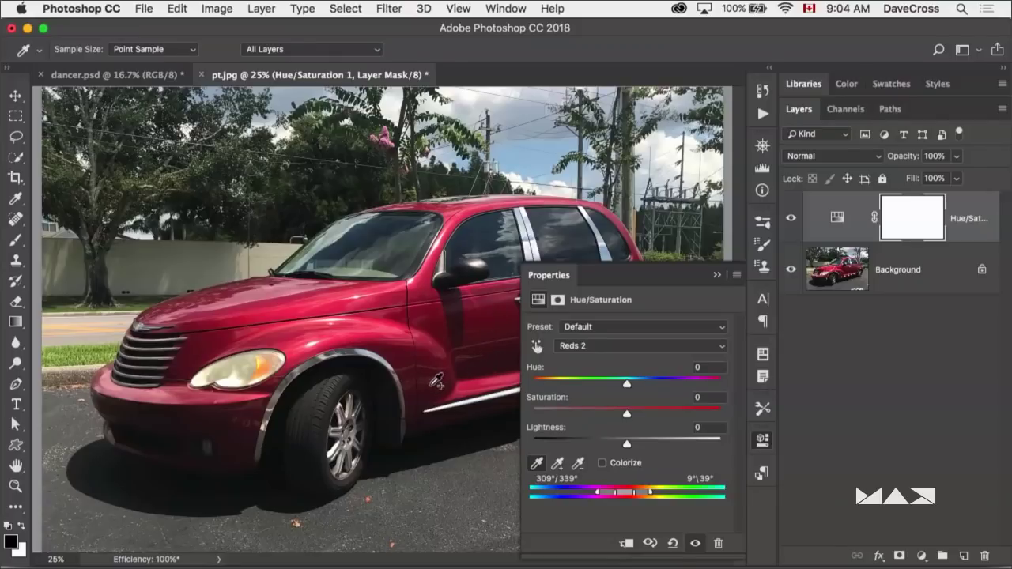
Step: Set the sampled range's hue to -114 and saturation to -21, and compare the car with and without the adjustment
drag(626, 385, 559, 387)
mouse_move(627, 416)
mouse_down()
mouse_move(594, 416)
mouse_move(609, 417)
mouse_up()
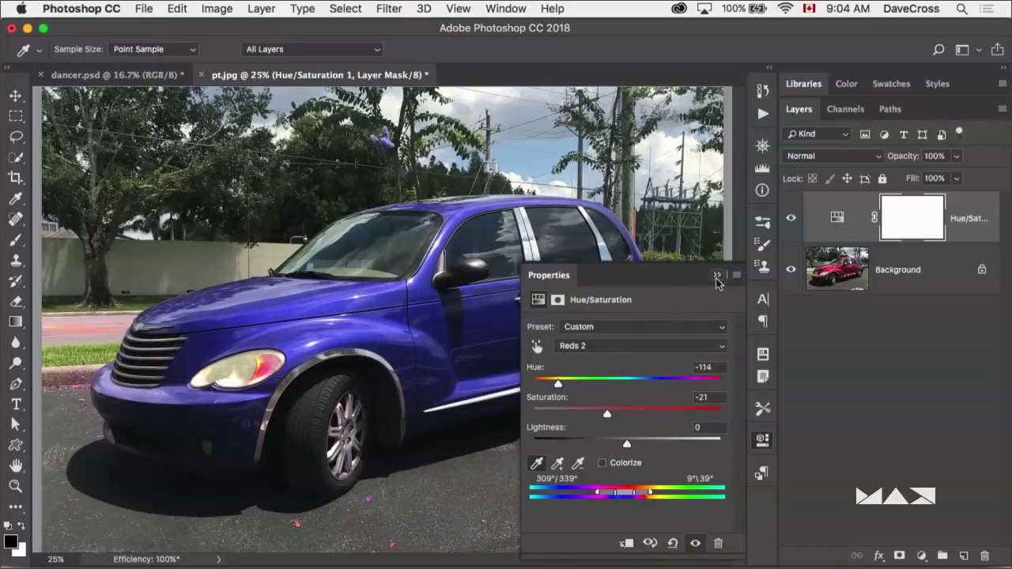
click(717, 275)
click(791, 217)
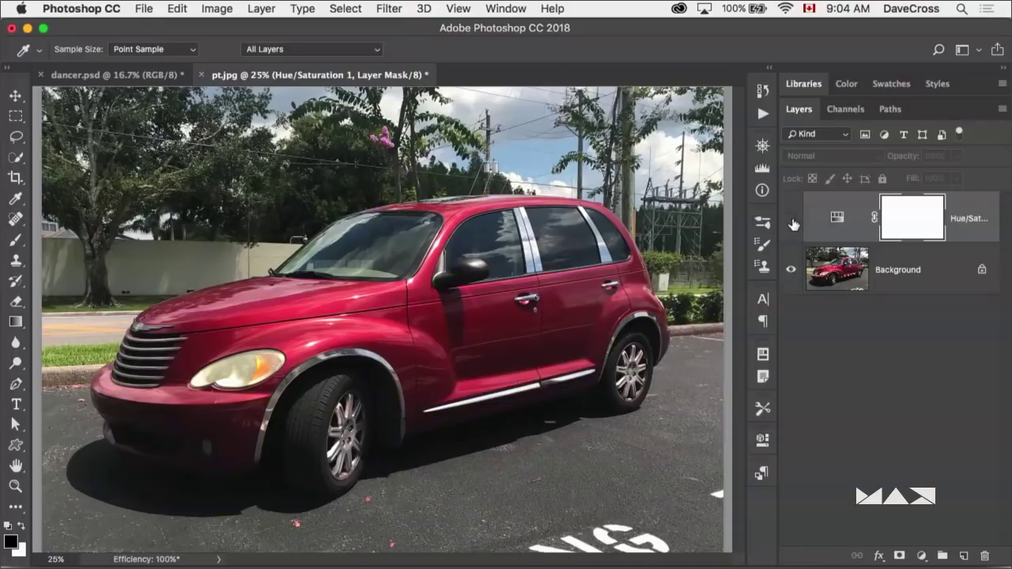
click(790, 217)
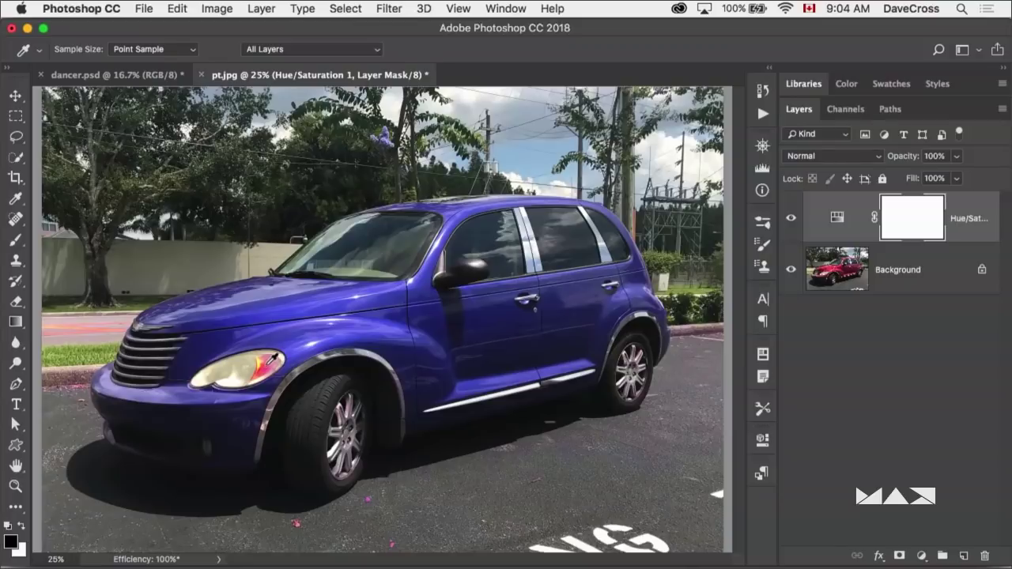
Step: Paint black on the adjustment's mask with a size 100 brush over the headlight's turn signal, the tree flower and the road behind the car
key(b)
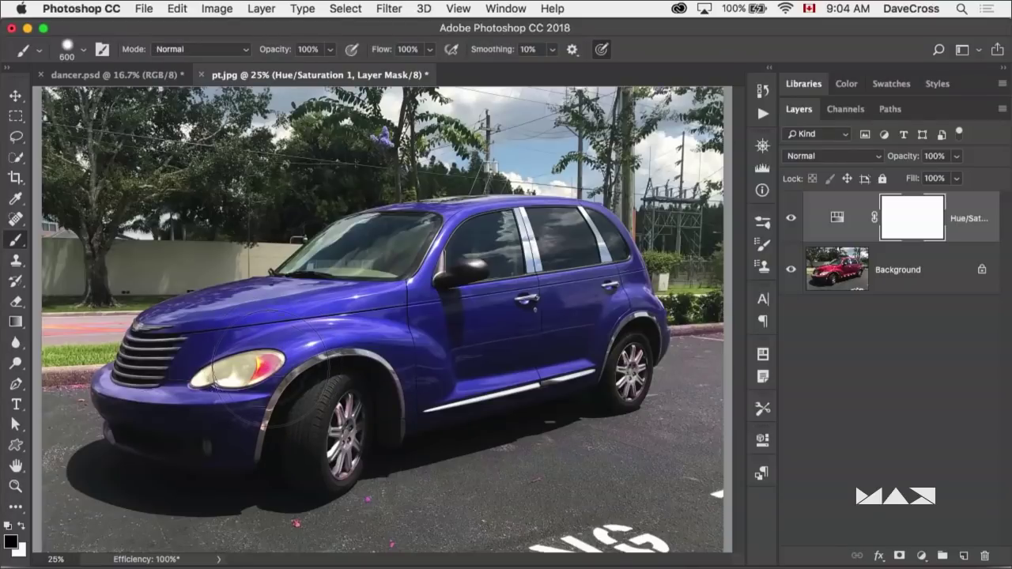
key(bracketleft)
key(bracketleft)
key(bracketleft)
key(bracketleft)
key(bracketleft)
key(bracketleft)
key(bracketleft)
key(bracketleft)
key(bracketleft)
drag(269, 362, 266, 364)
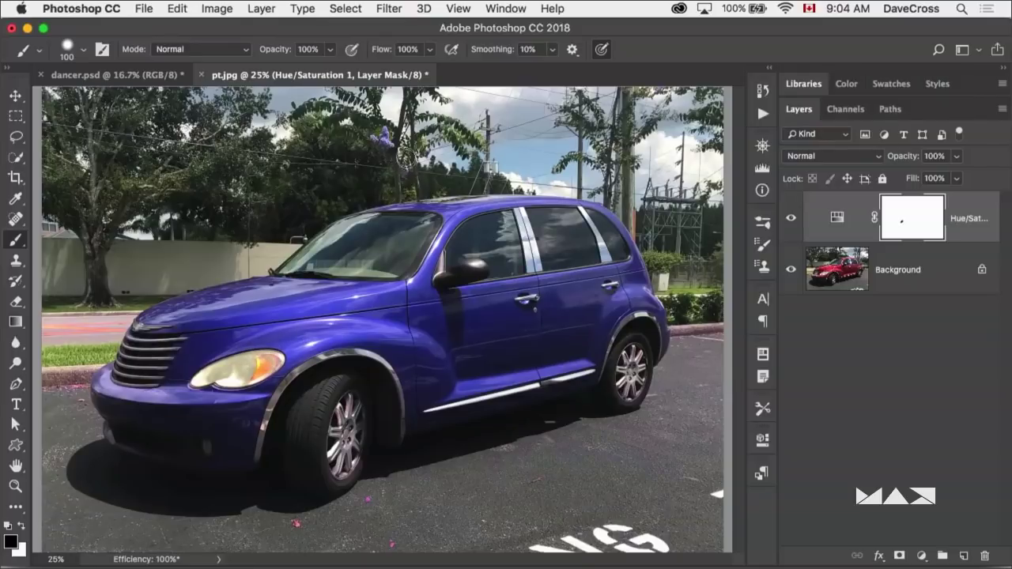
drag(404, 156, 382, 136)
mouse_move(73, 328)
mouse_down()
mouse_move(117, 326)
mouse_move(57, 331)
mouse_move(85, 329)
mouse_up()
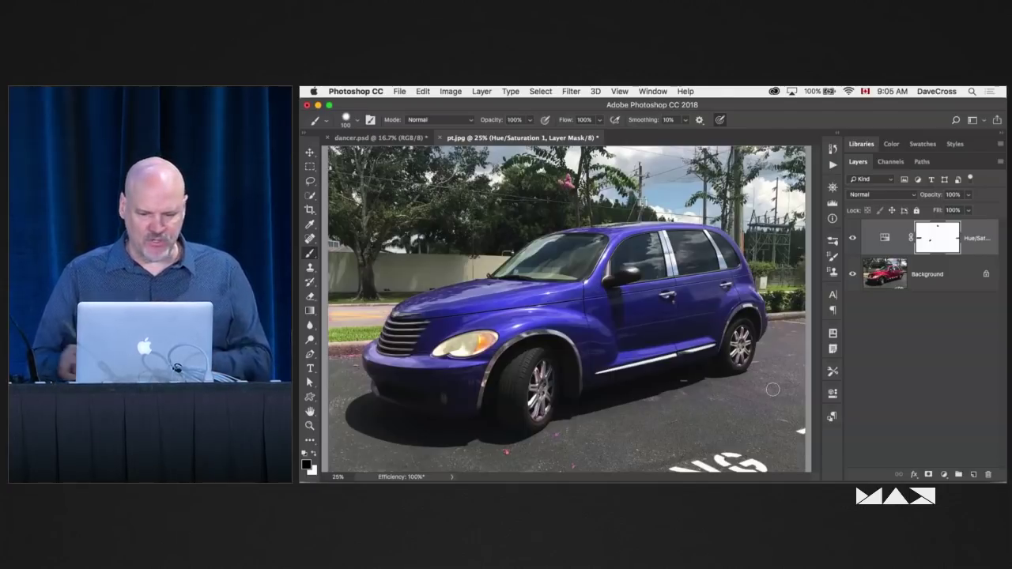
Step: Close pt.jpg without saving the changes and switch to Adobe Bridge
key(super+w)
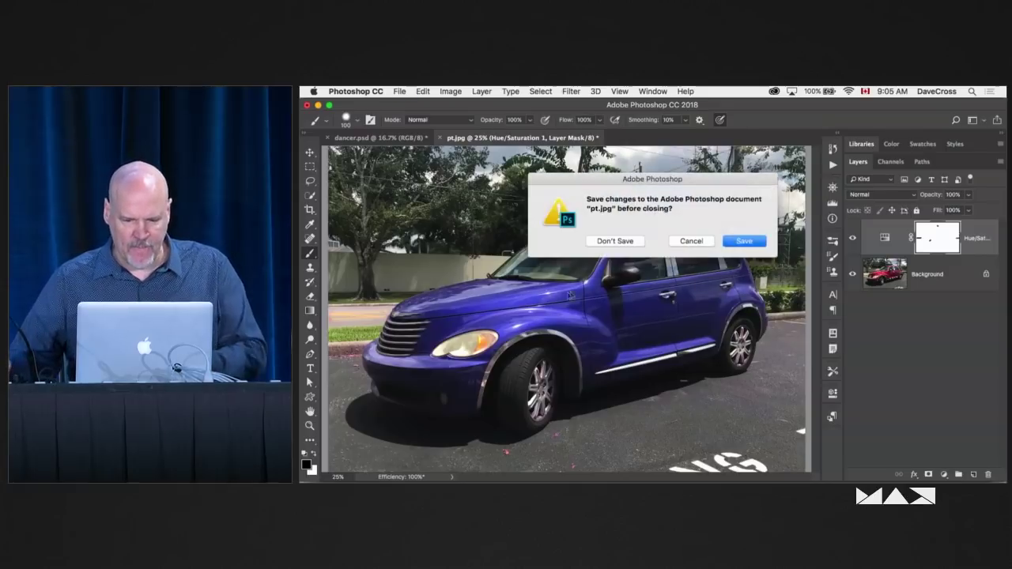
click(608, 239)
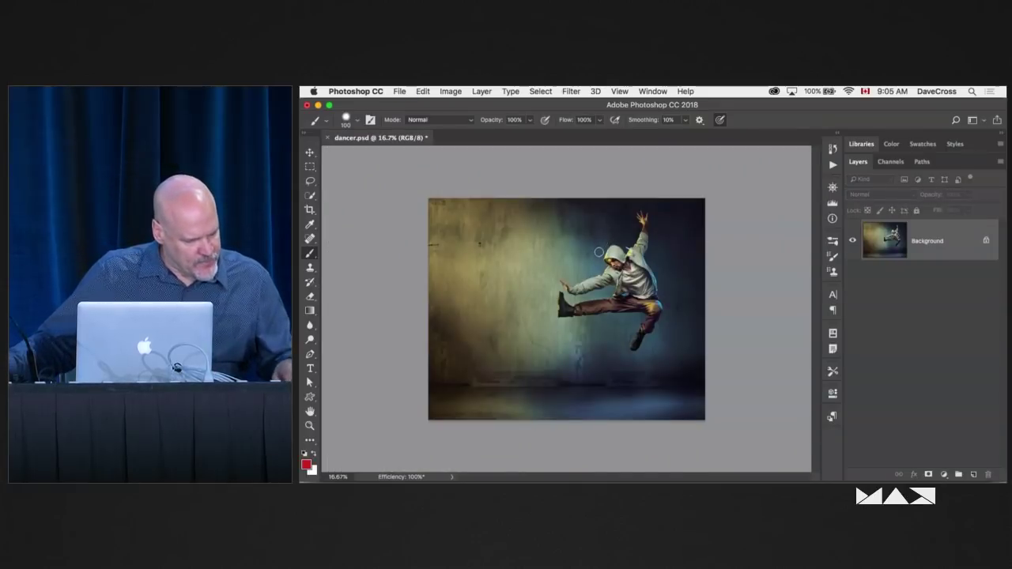
key(super+Tab)
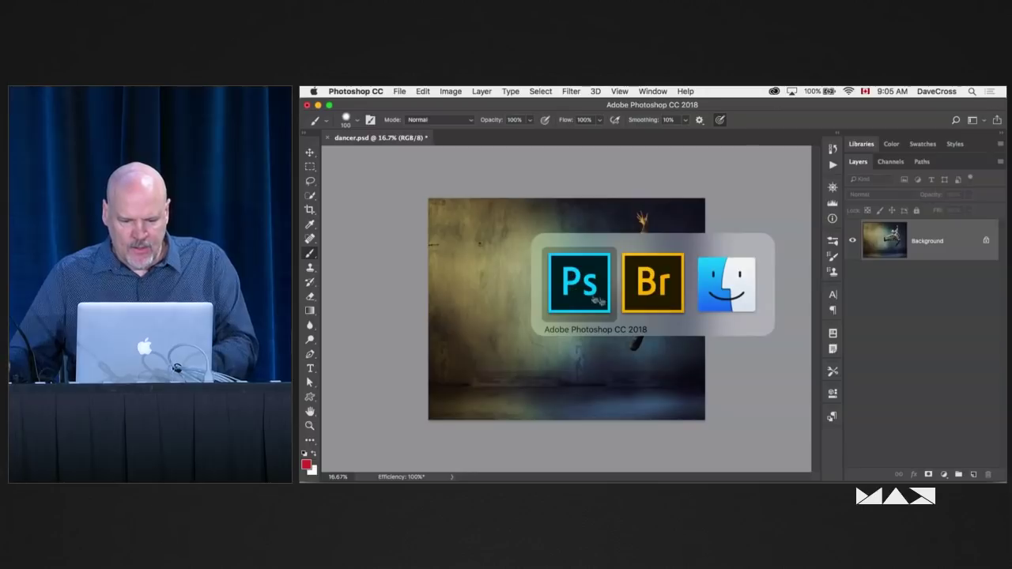
click(653, 302)
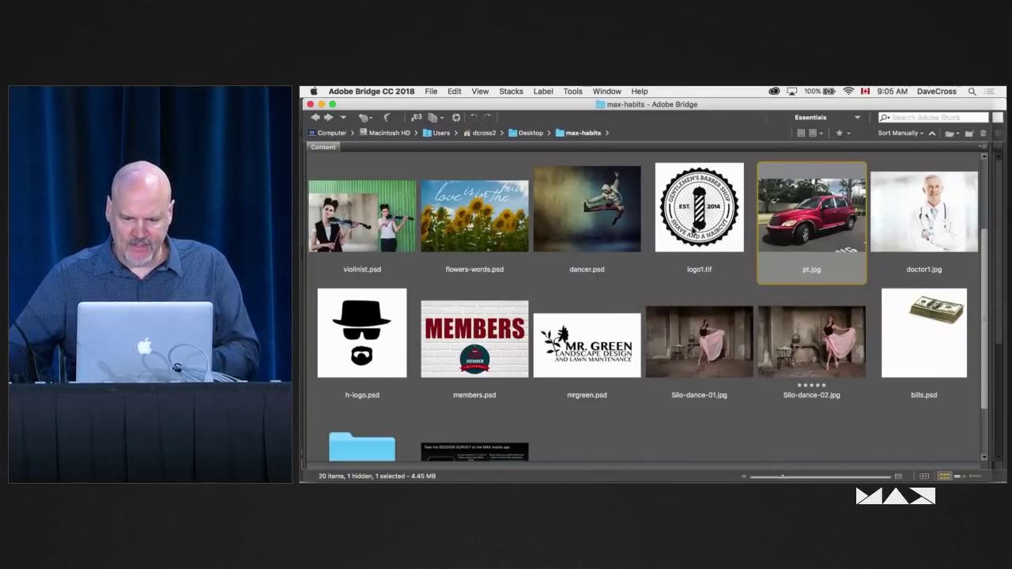
Step: Open logo1.tif from the max-habits folder and switch to Photoshop
click(698, 229)
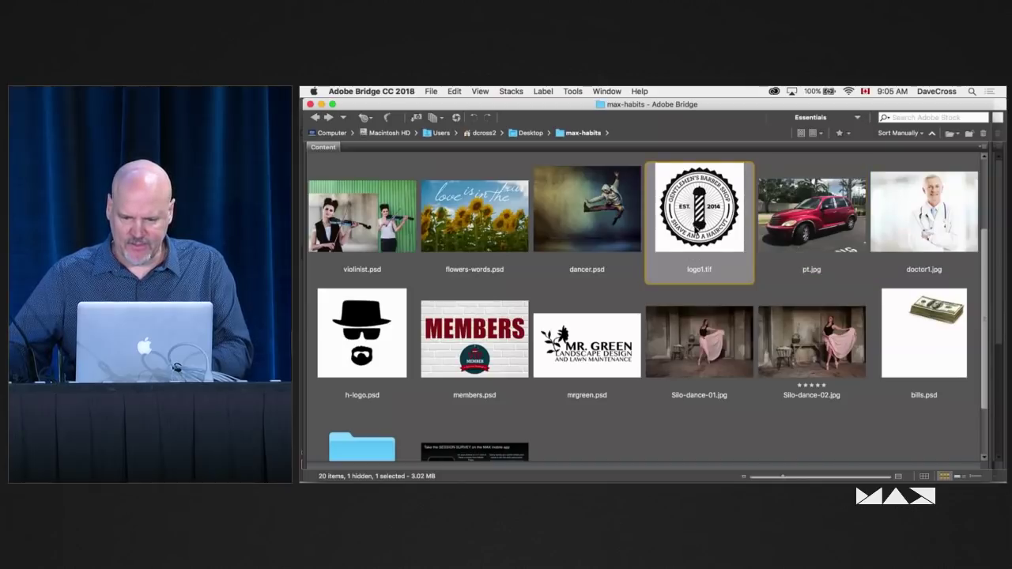
double_click(697, 231)
key(super+Tab)
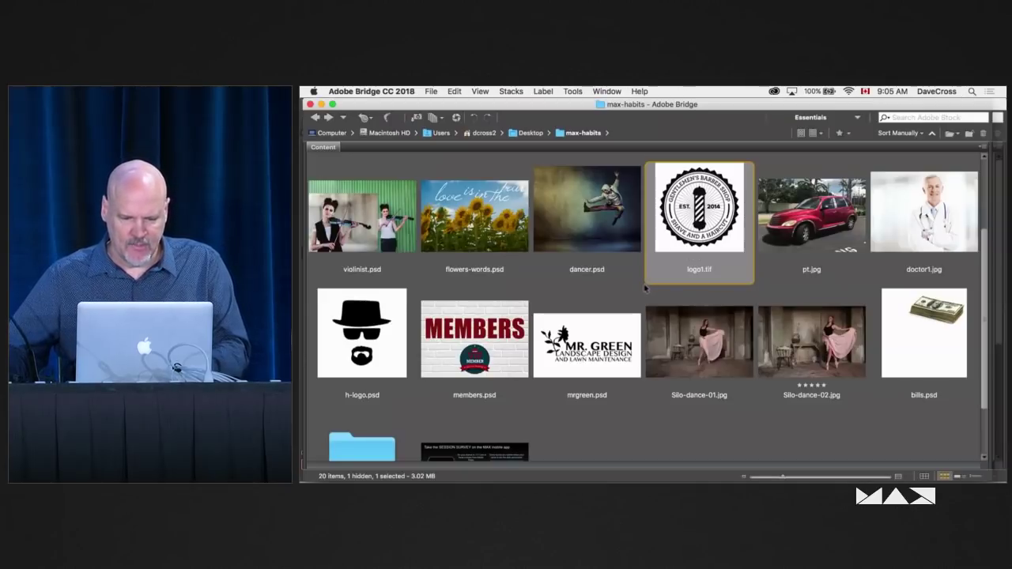
key(super+Tab)
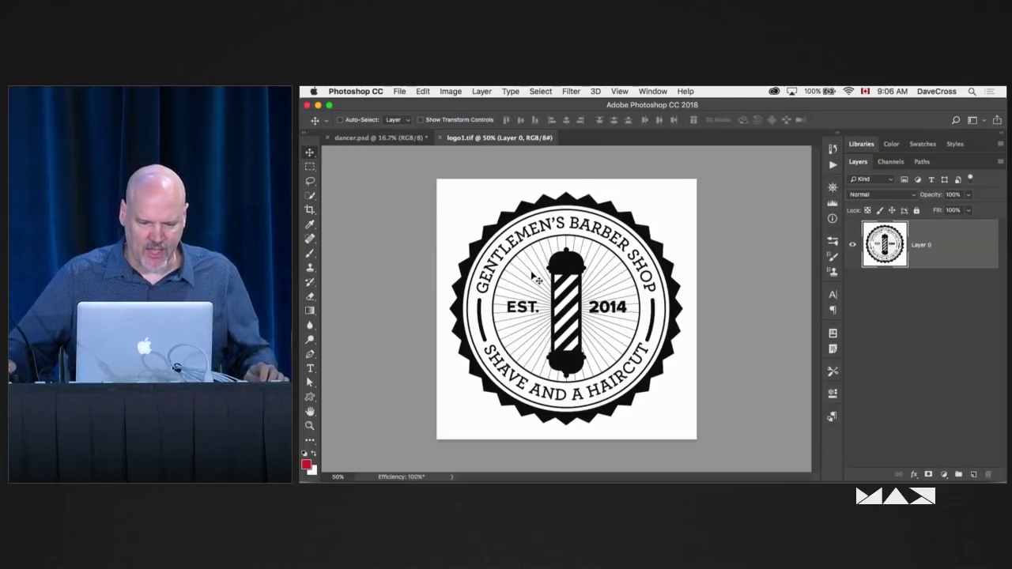
Step: Copy the black logo into dancer.psd, position it on the wall beside the dancer and set its blend mode to Multiply
drag(539, 273, 499, 277)
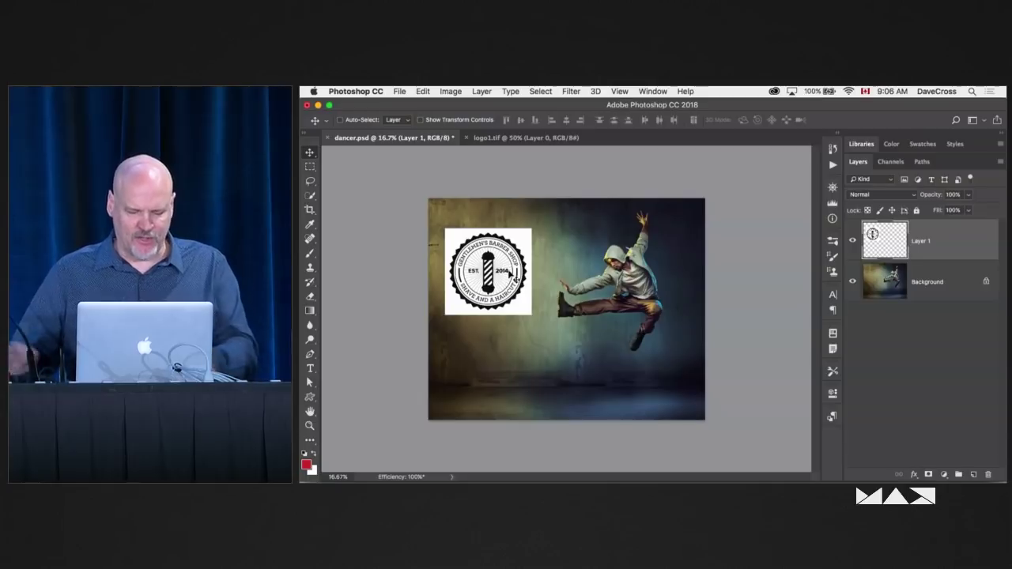
key(super+plus)
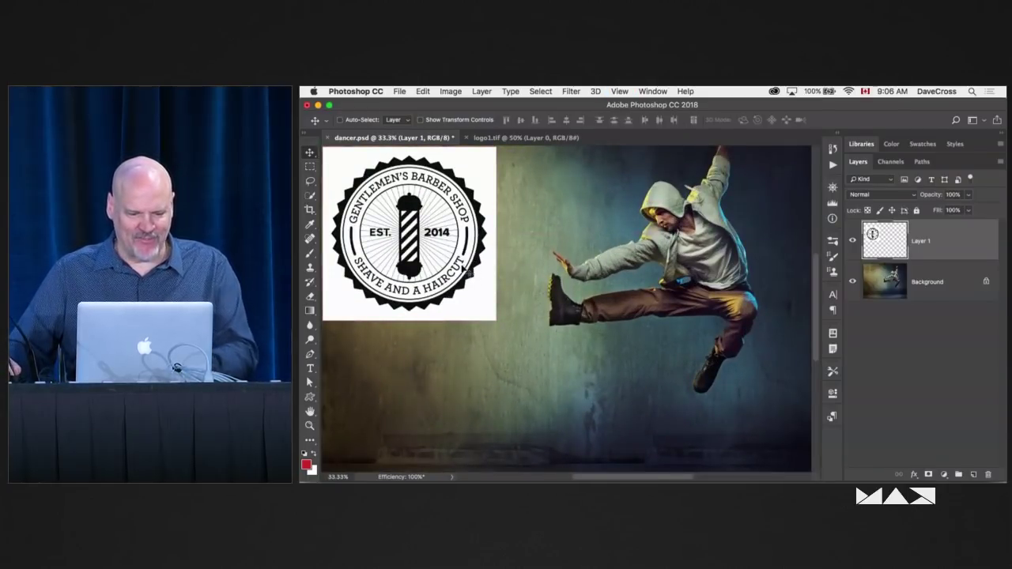
drag(466, 267, 495, 283)
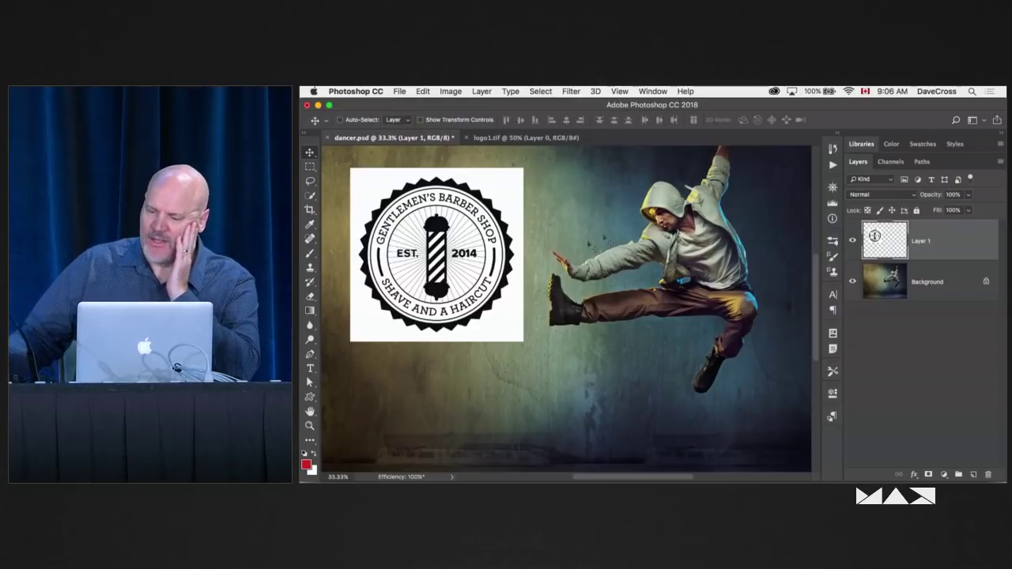
click(859, 195)
click(860, 225)
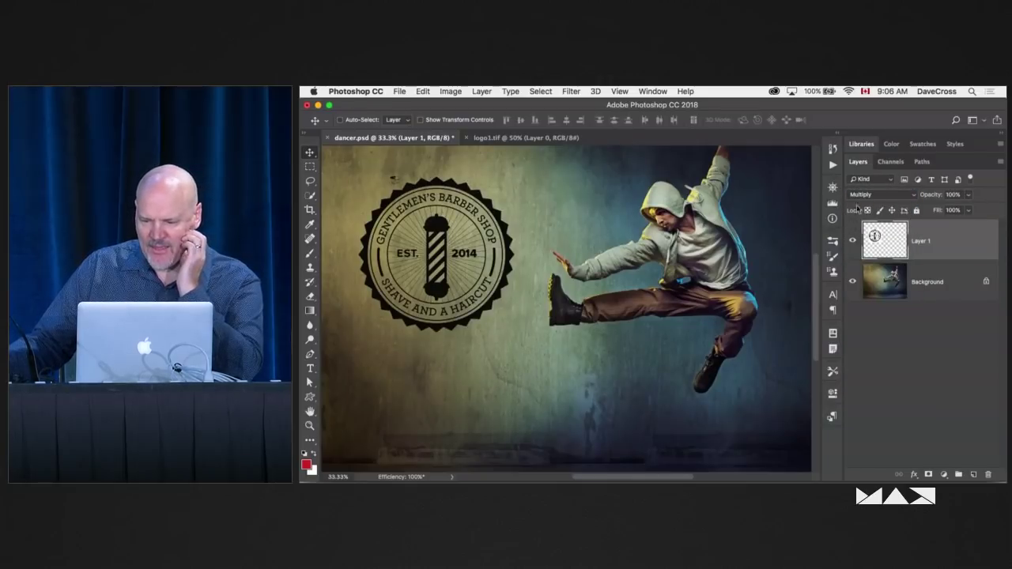
Step: Return the logo layer in dancer.psd to Normal blend mode and delete it
click(861, 197)
click(856, 163)
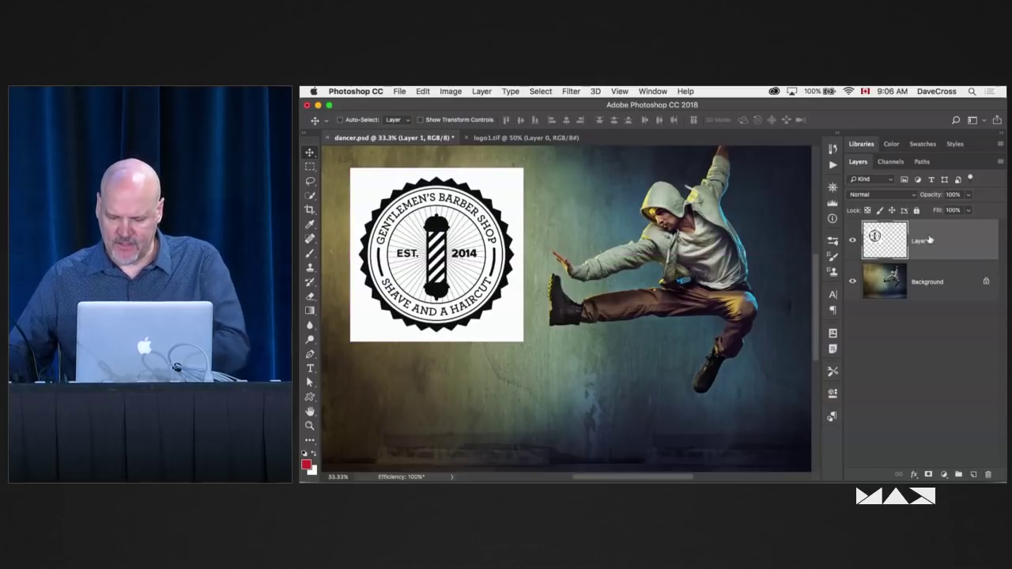
key(Delete)
Step: Recolor the black artwork in logo1.tif by filling it with the foreground color in Lighten mode at 100% opacity
click(541, 140)
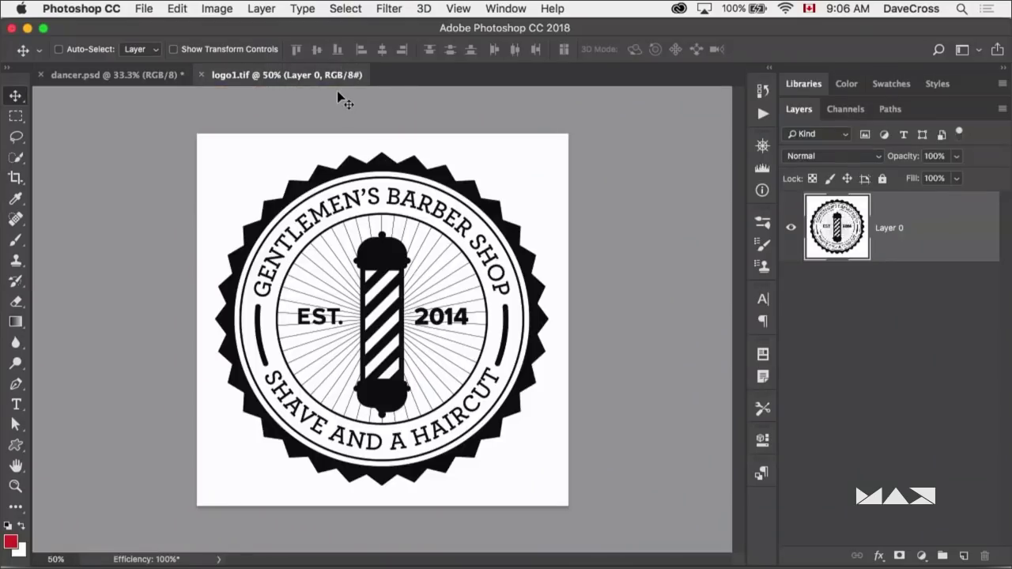
key(shift+BackSpace)
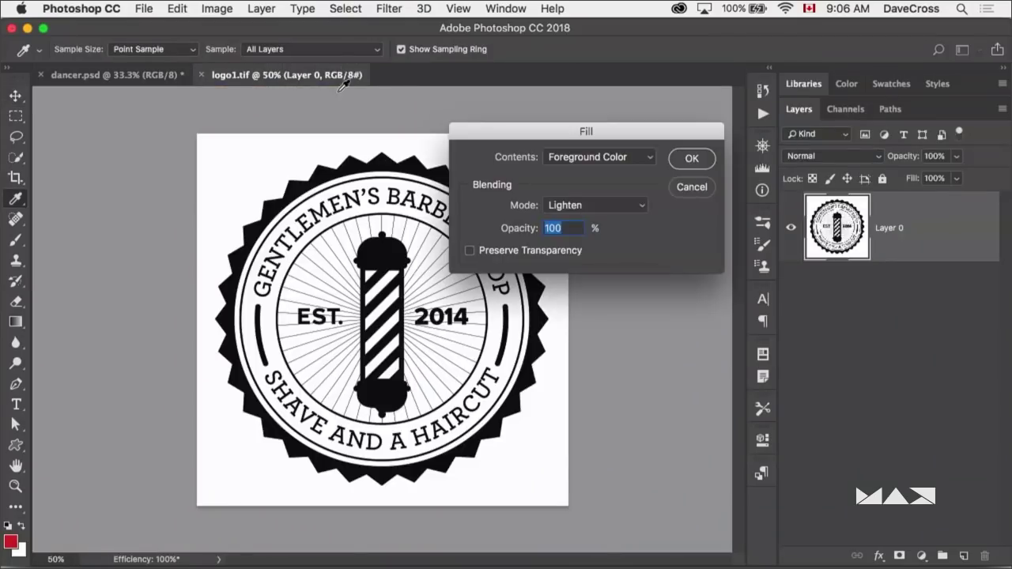
click(687, 164)
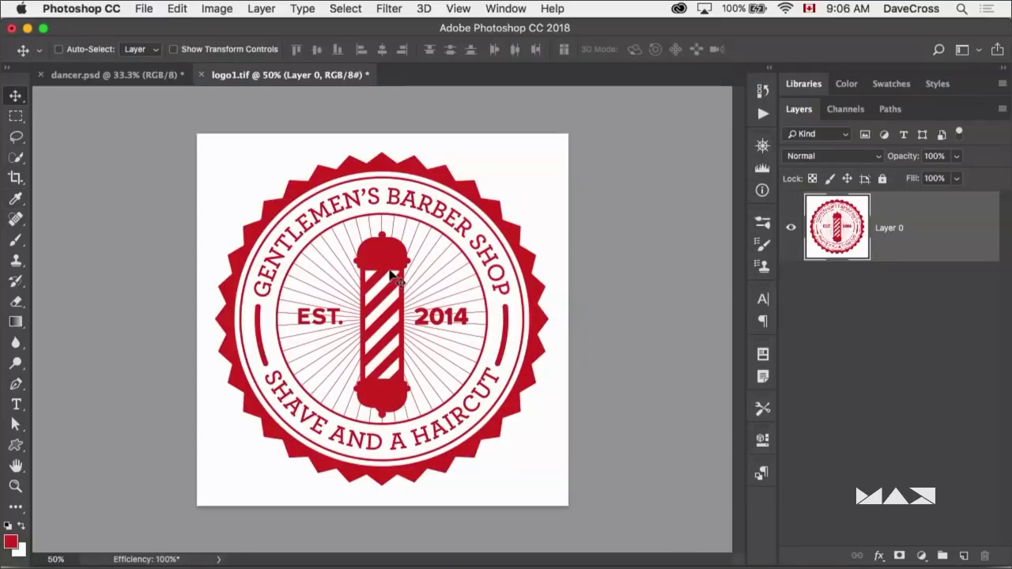
Step: Copy the red logo into dancer.psd onto the wall beside the dancer and set its layer to Multiply
drag(392, 277, 145, 92)
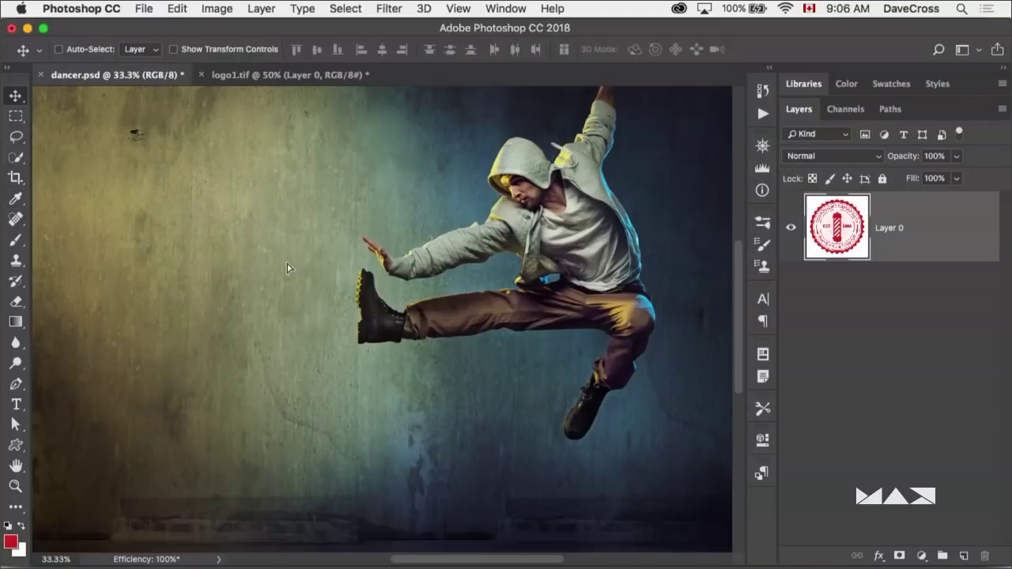
drag(289, 269, 215, 230)
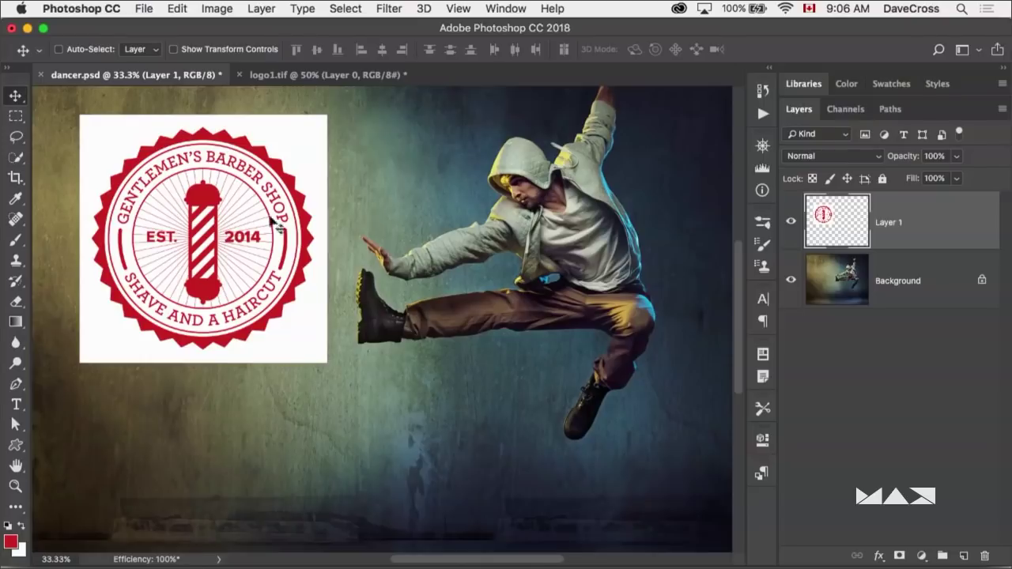
click(793, 157)
click(794, 197)
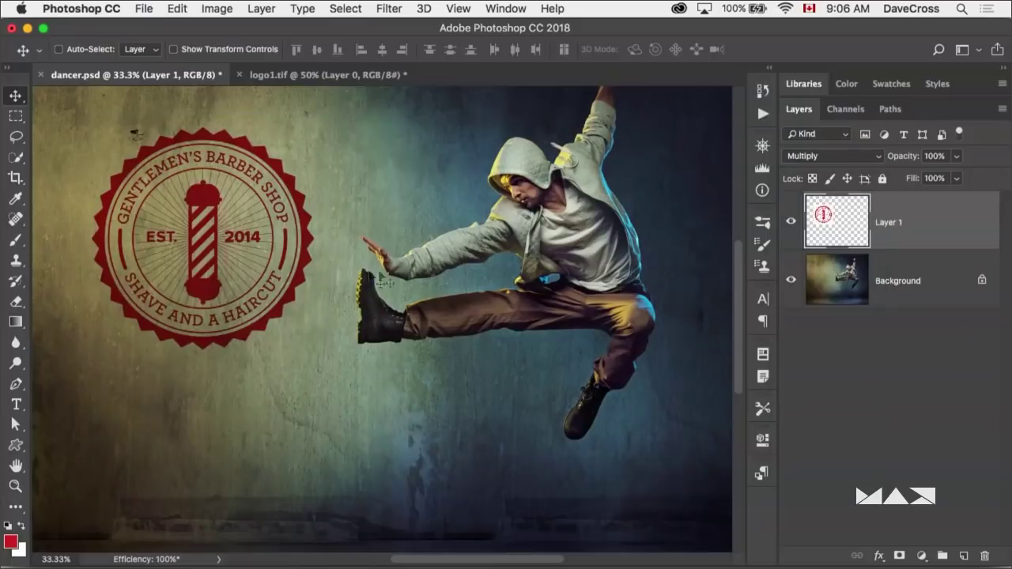
Step: Try the red logo over the dancer, move it back onto the wall and set its blend mode to Normal
drag(308, 277, 553, 274)
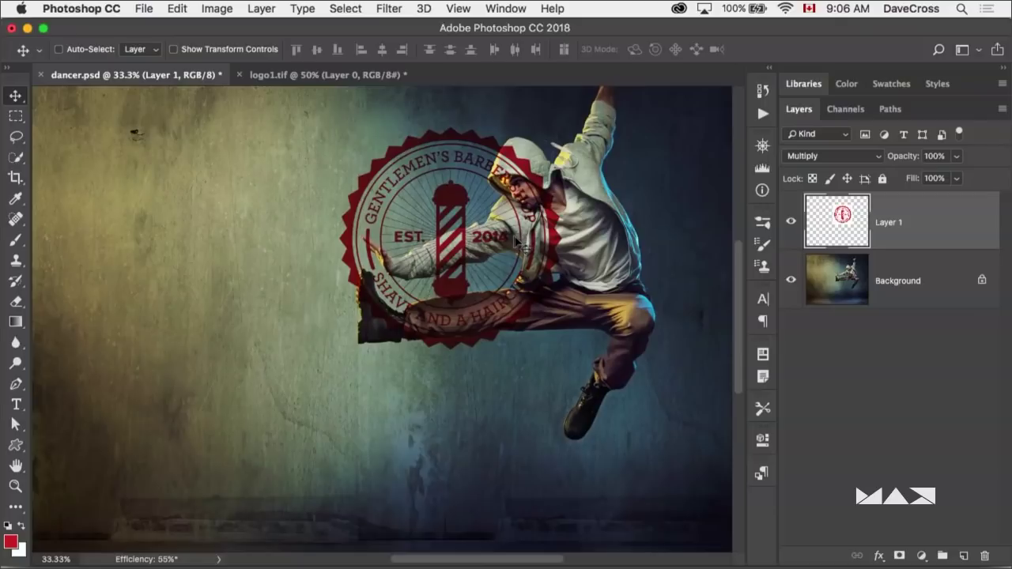
drag(500, 261, 275, 243)
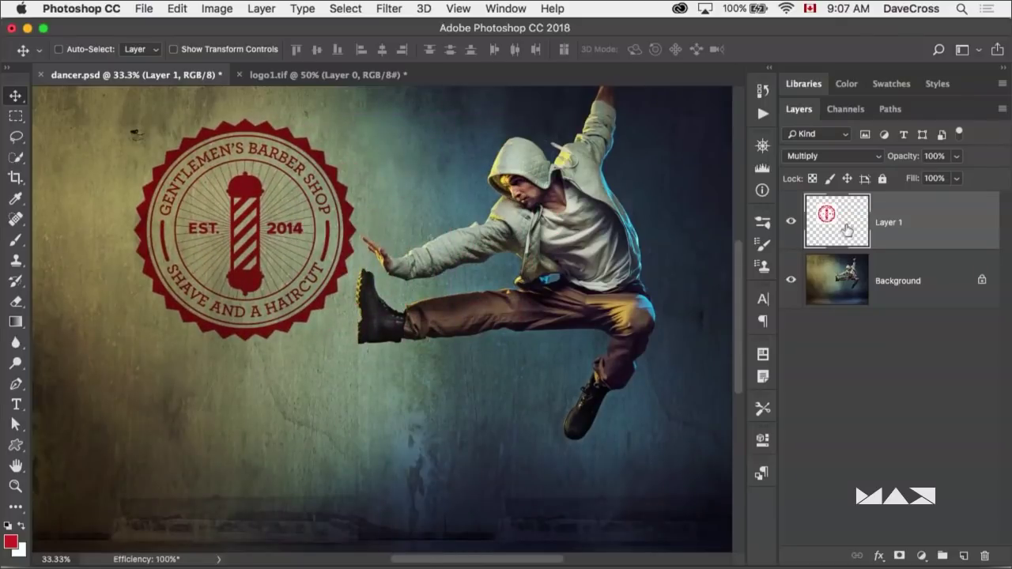
click(831, 155)
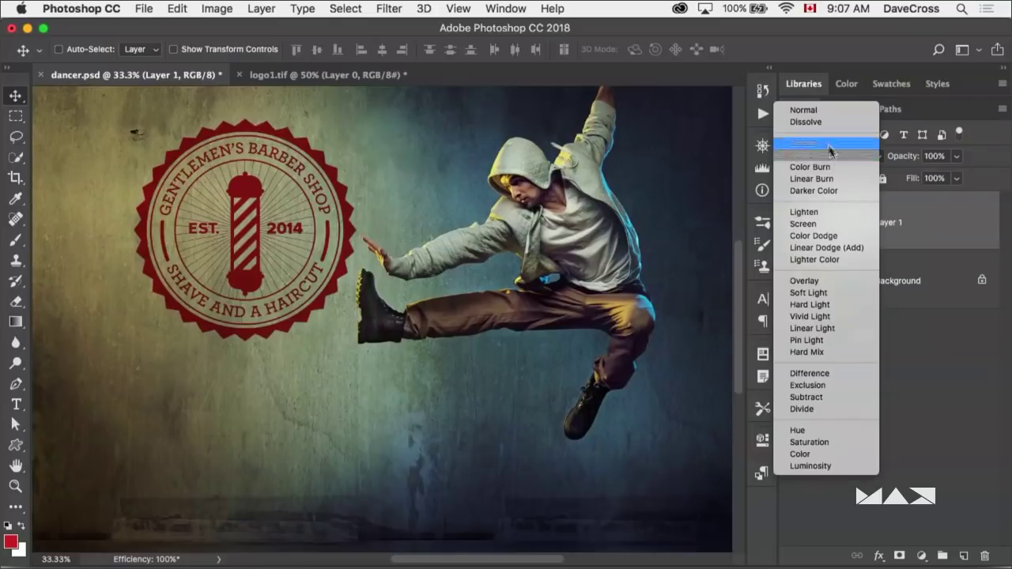
click(815, 110)
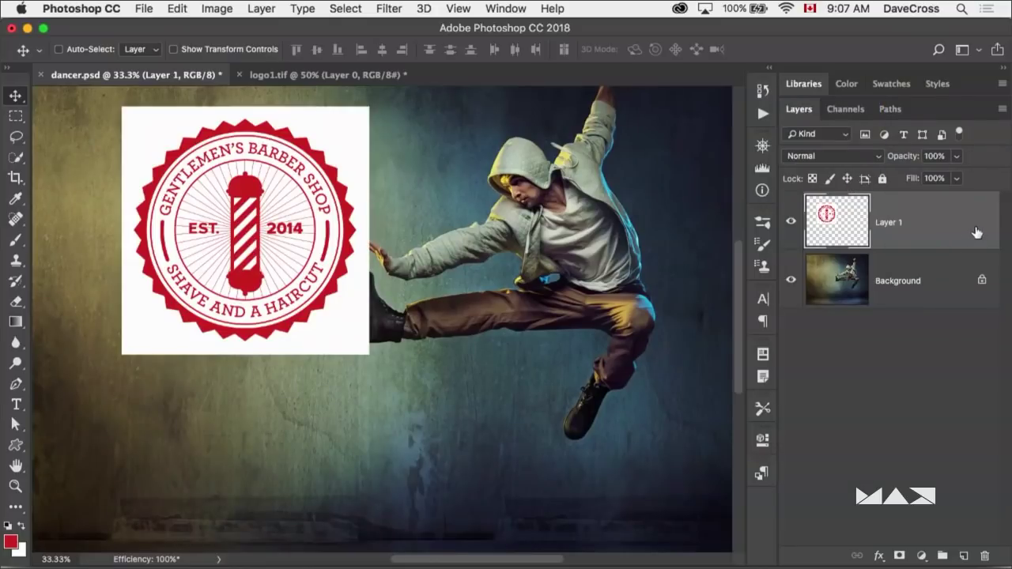
Step: Hide the logo layer's white background by lowering the This Layer white Blend If value to 253
double_click(978, 232)
drag(702, 44, 799, 40)
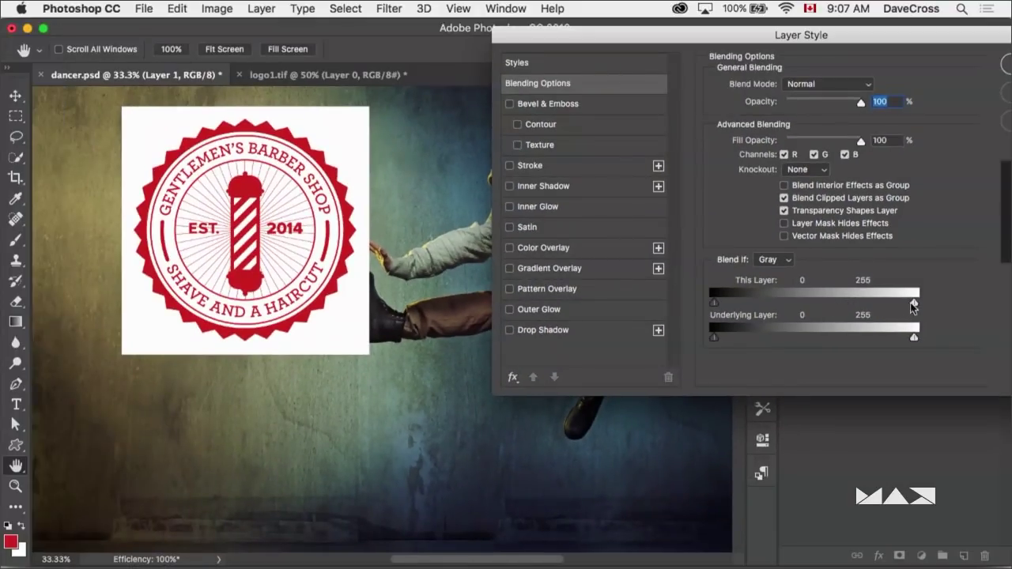
mouse_move(915, 304)
mouse_down()
mouse_move(838, 313)
mouse_move(913, 319)
mouse_up()
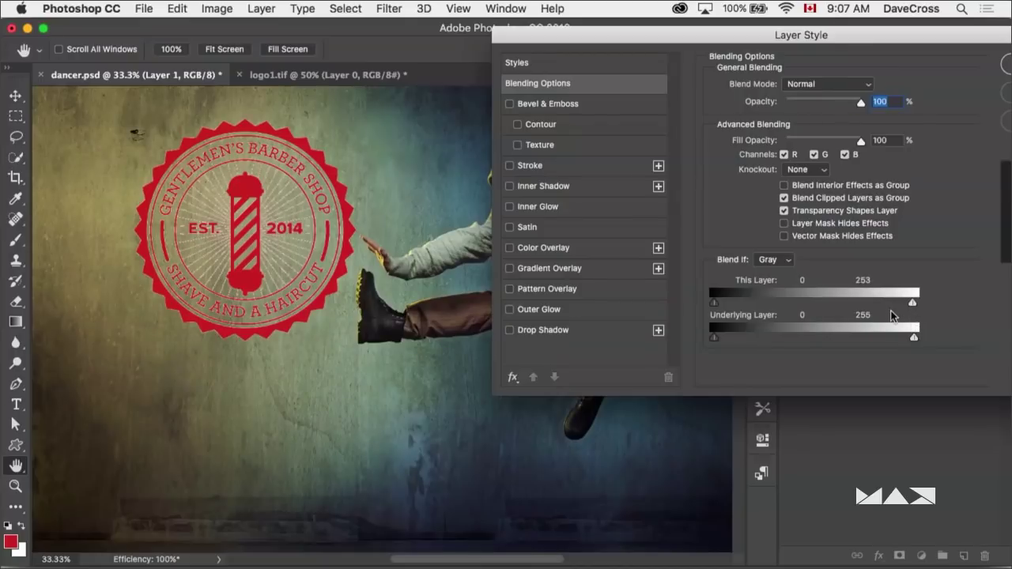
Step: Smooth the logo's edges by splitting the This Layer white Blend If value to 242 / 253, and apply the blending options
key(super+equal)
key(super+equal)
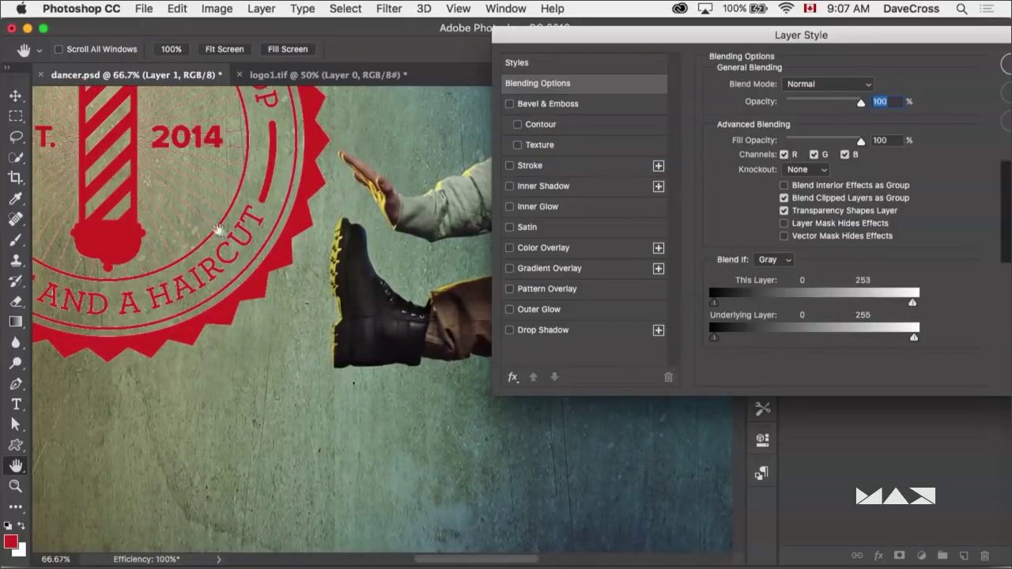
drag(214, 293, 303, 413)
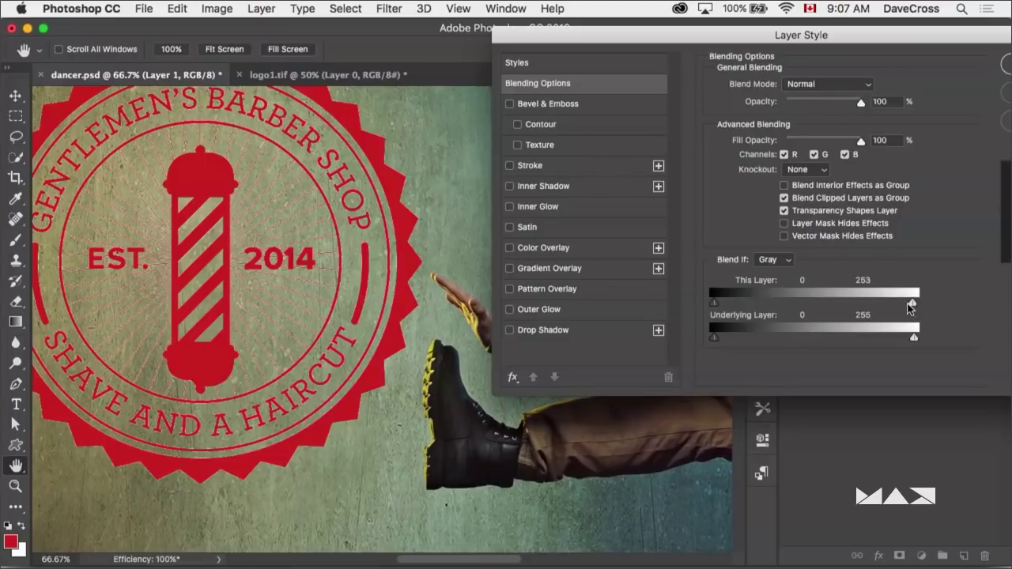
drag(911, 308, 905, 311)
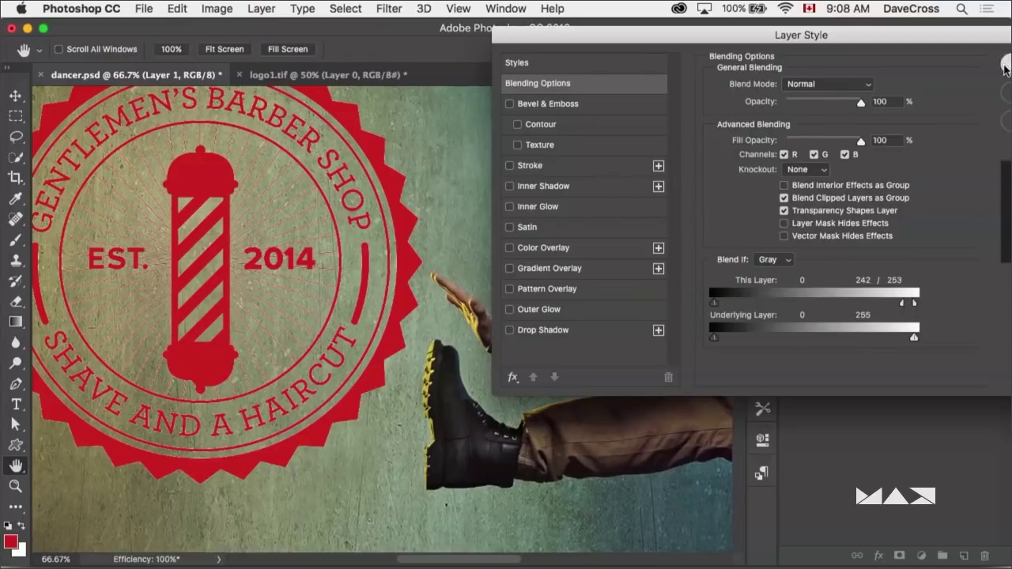
click(1006, 64)
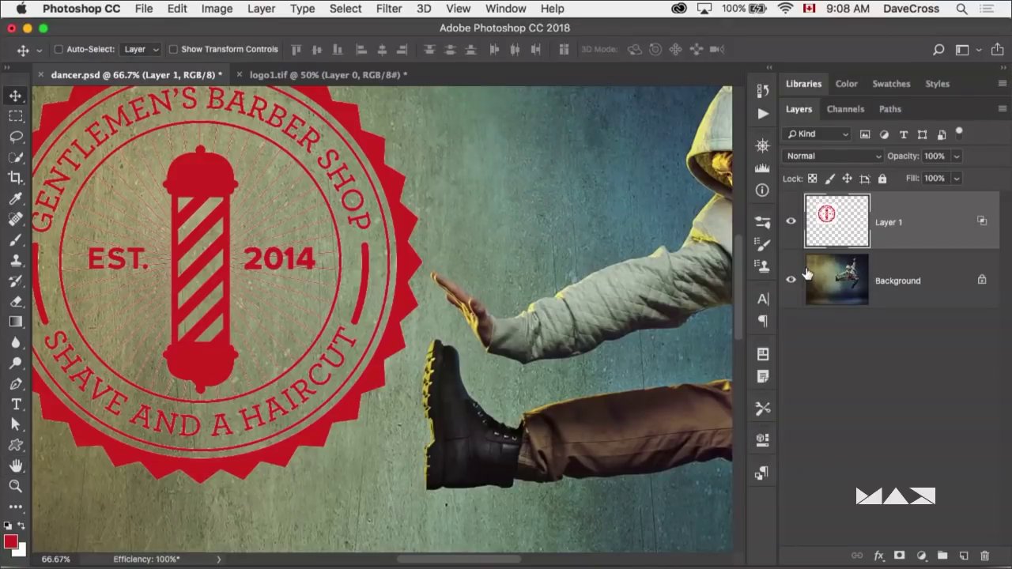
Step: Try a Multiply drop shadow on the logo layer, raising the shadow's opacity
key(super)
key(super+1)
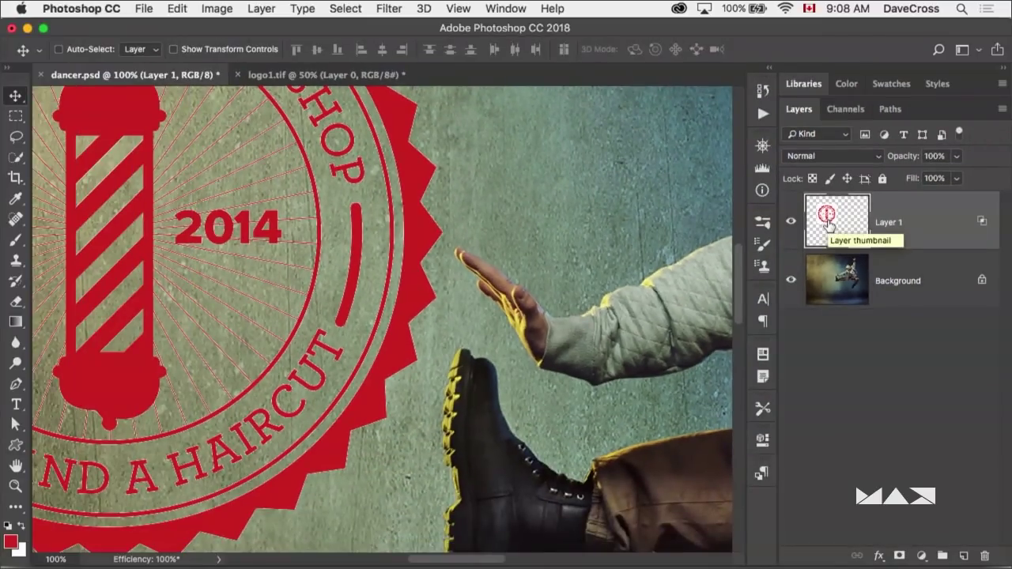
key(super+0)
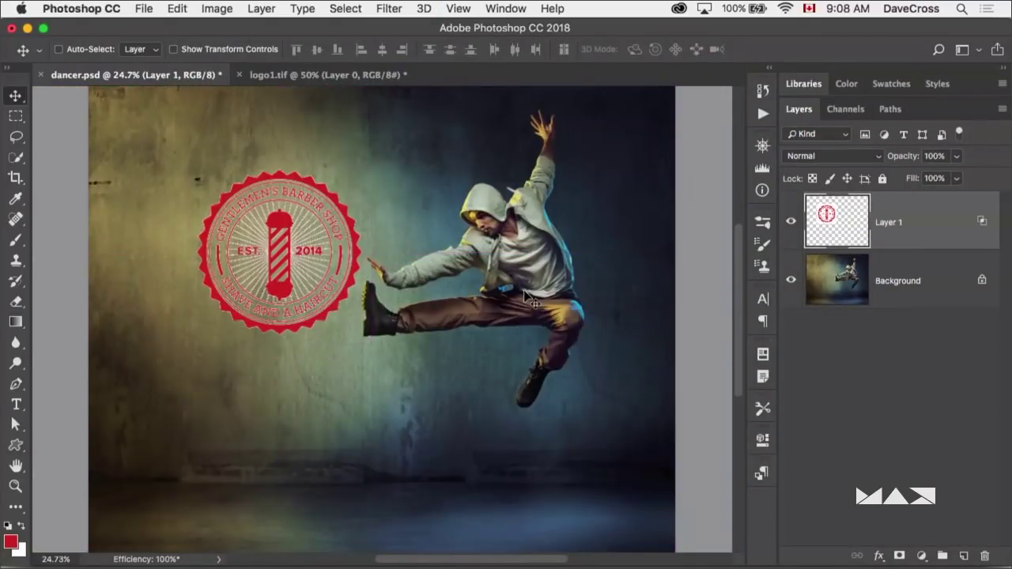
key(super+equal)
key(super+equal)
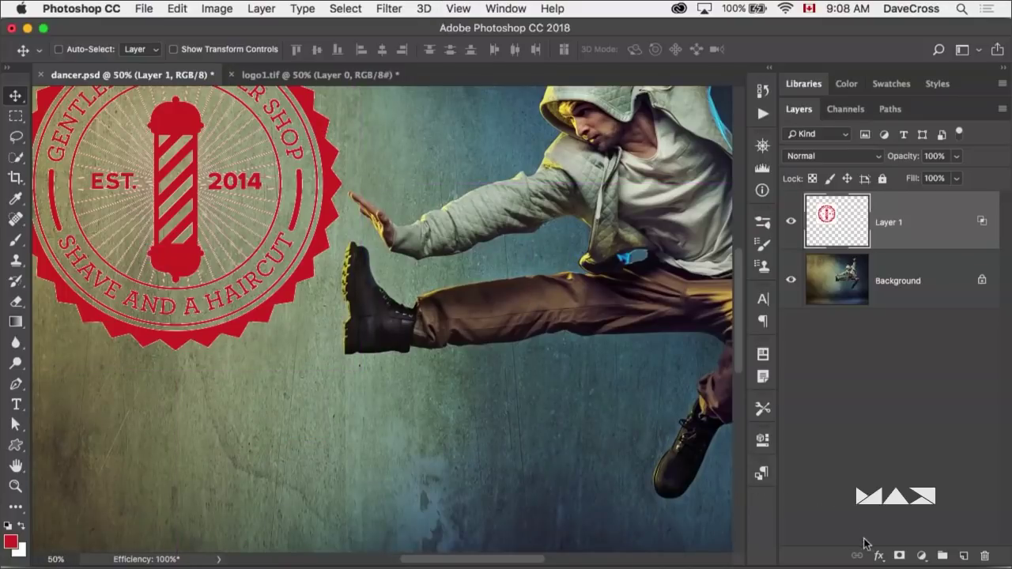
click(877, 556)
click(894, 528)
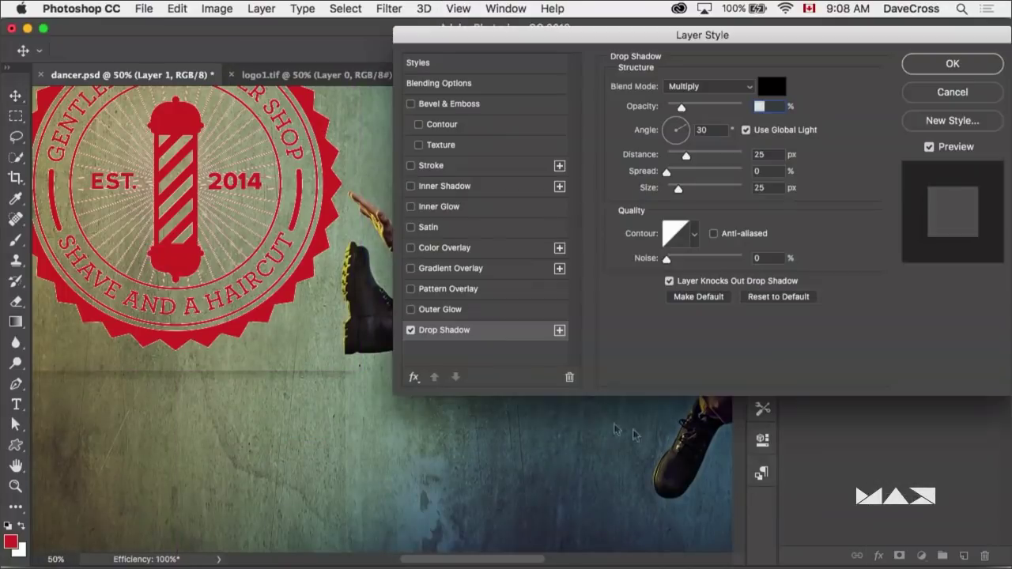
drag(690, 115, 738, 117)
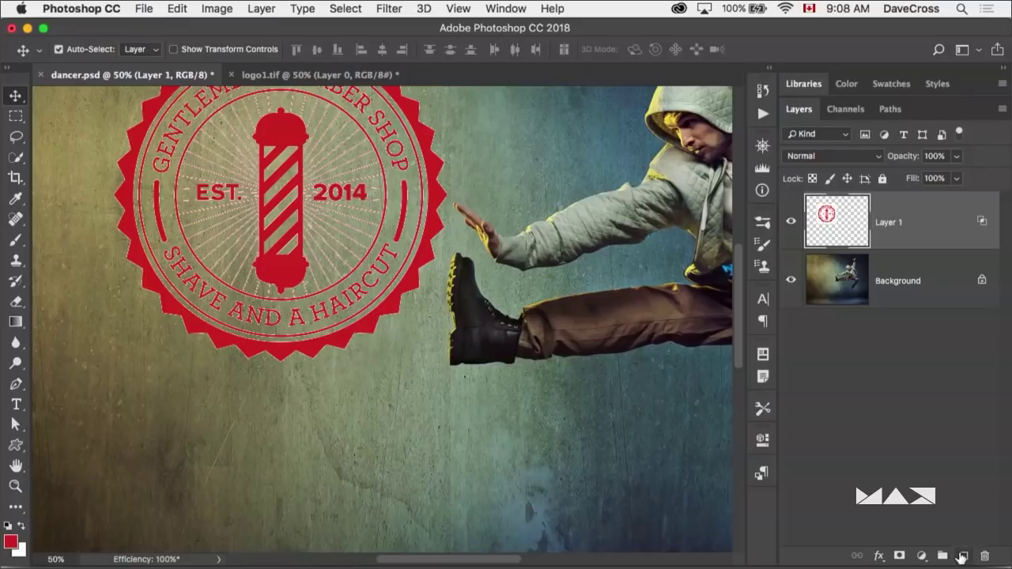
Step: Make the logo's transparency permanent by adding an empty layer beneath it and merging the logo layer down
super+click(960, 557)
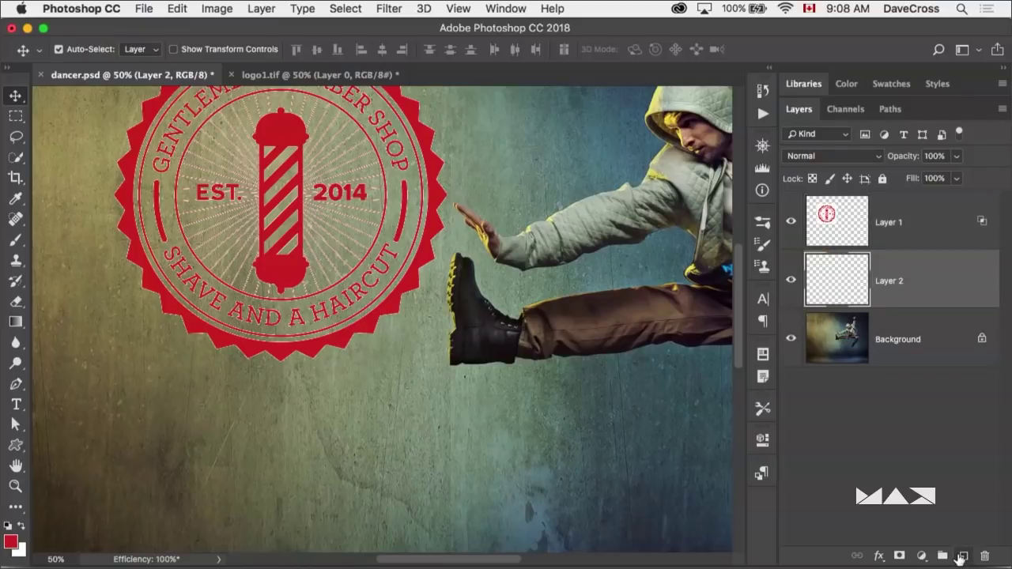
click(890, 223)
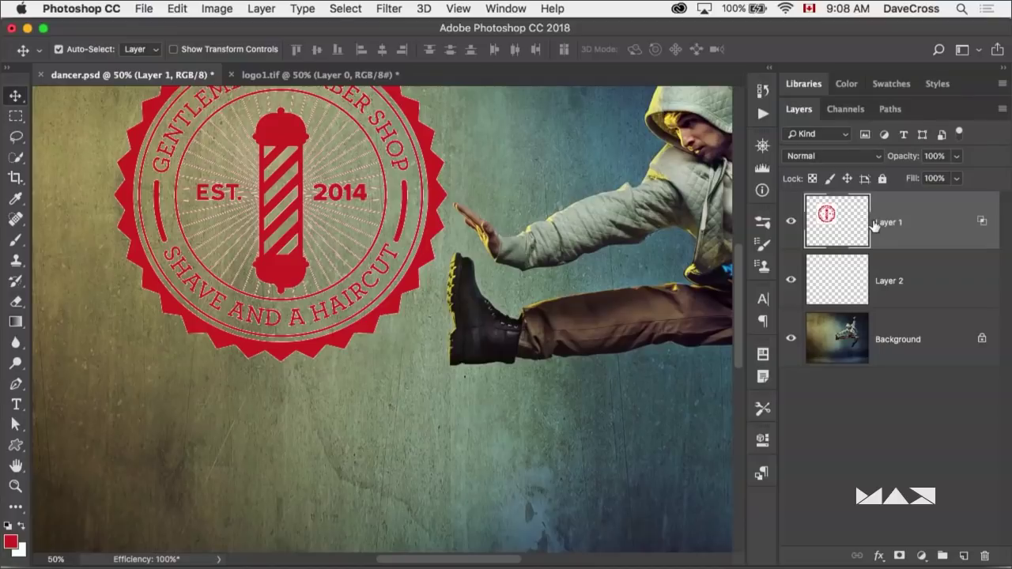
key(super+e)
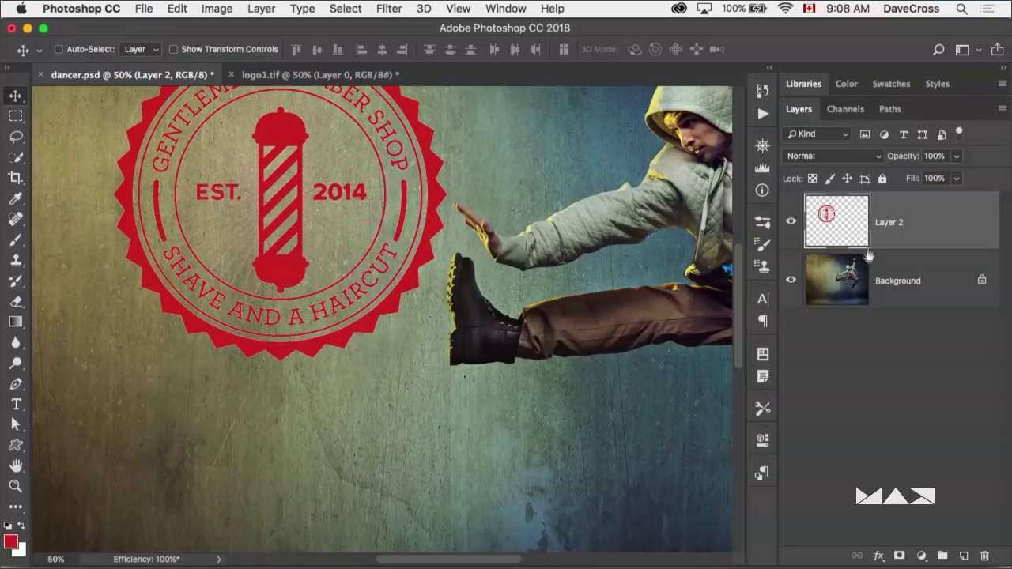
Step: Try a drop shadow with increased opacity on the merged logo layer
click(878, 556)
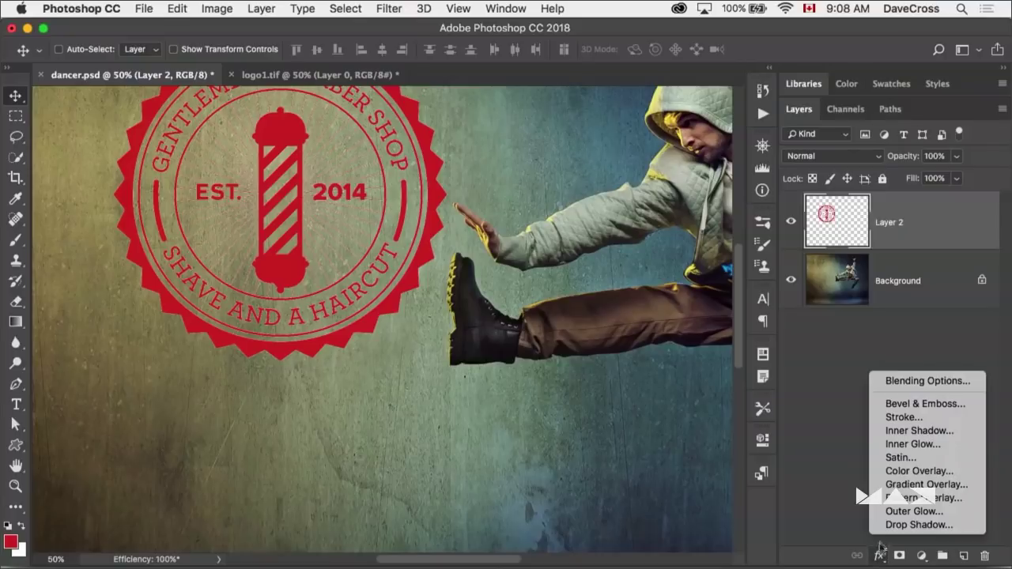
click(884, 526)
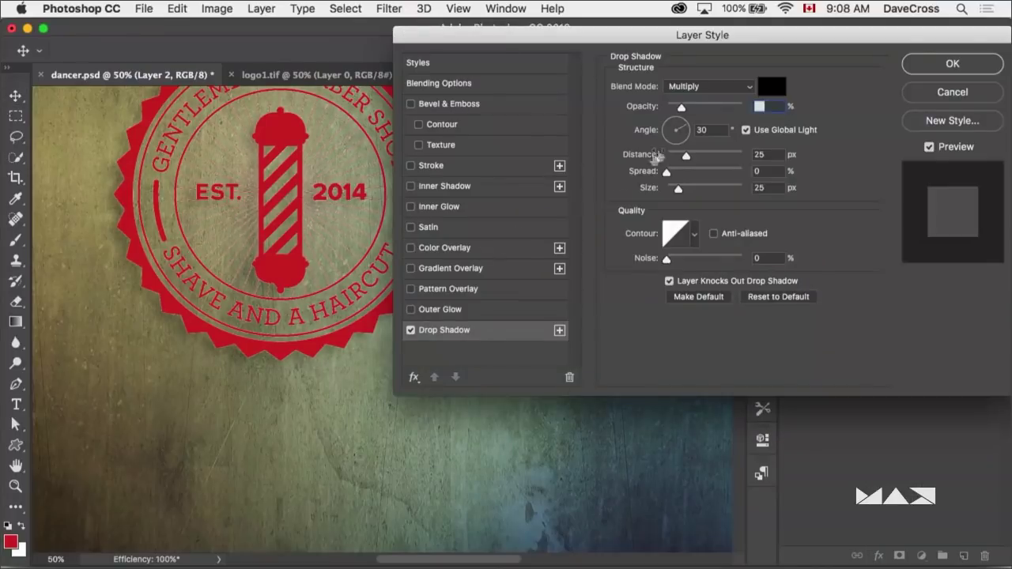
mouse_move(688, 113)
mouse_down()
mouse_move(720, 111)
mouse_move(704, 109)
mouse_up()
click(915, 95)
Step: Close dancer.psd and open chicken.psd from the max-habits folder in Adobe Bridge
key(super+w)
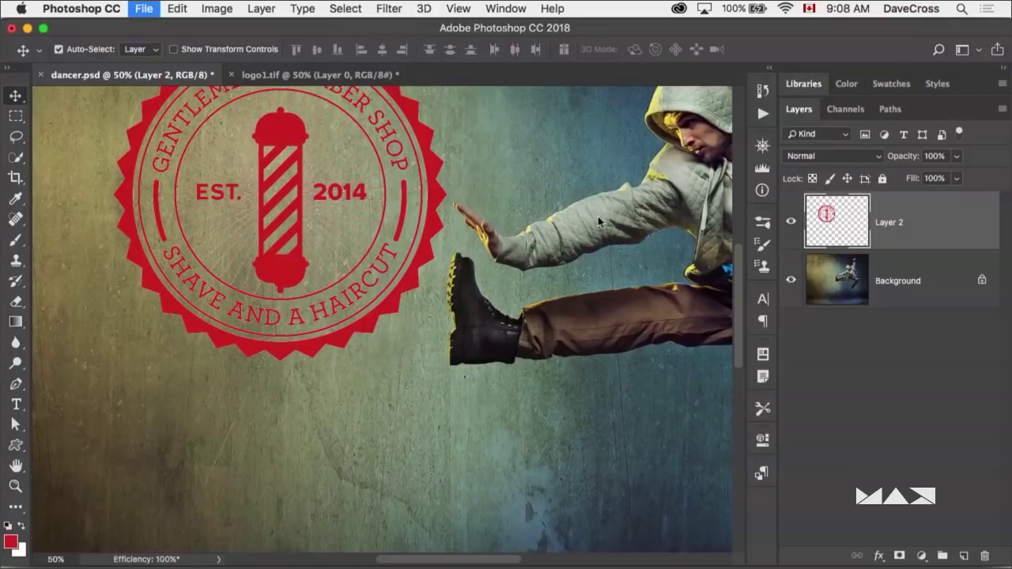
click(447, 223)
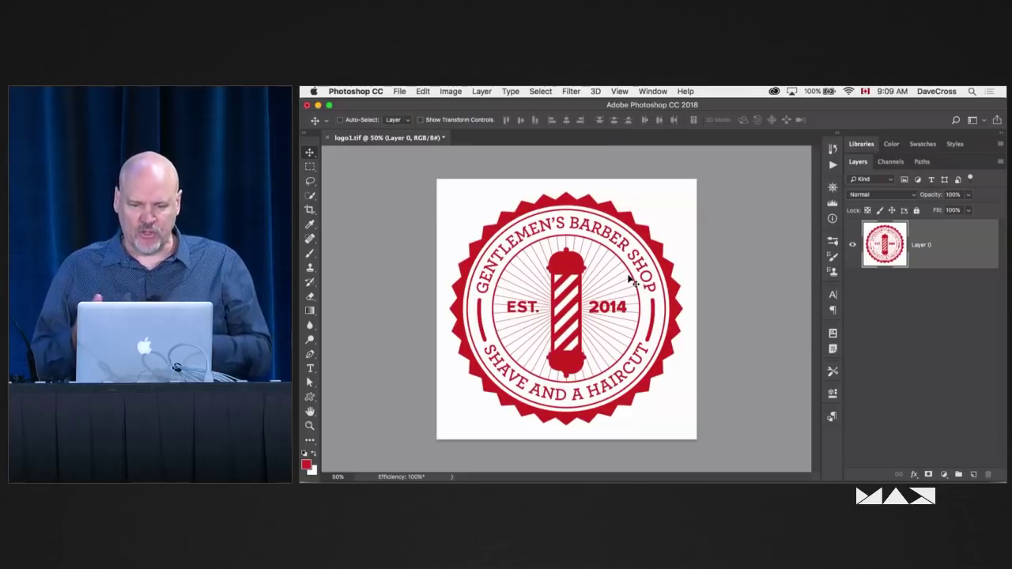
key(super+Tab)
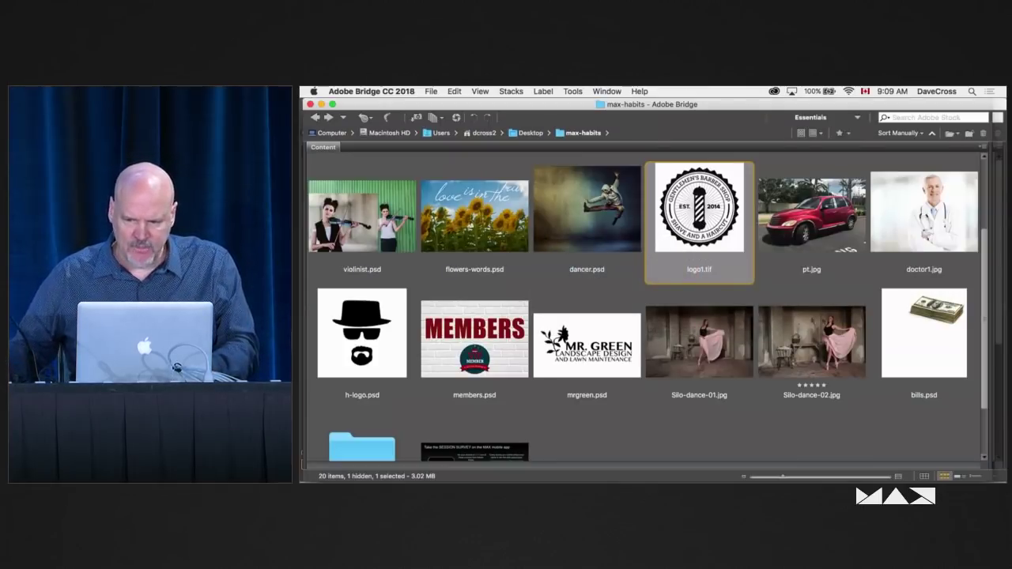
scroll(995, 270, up, 3)
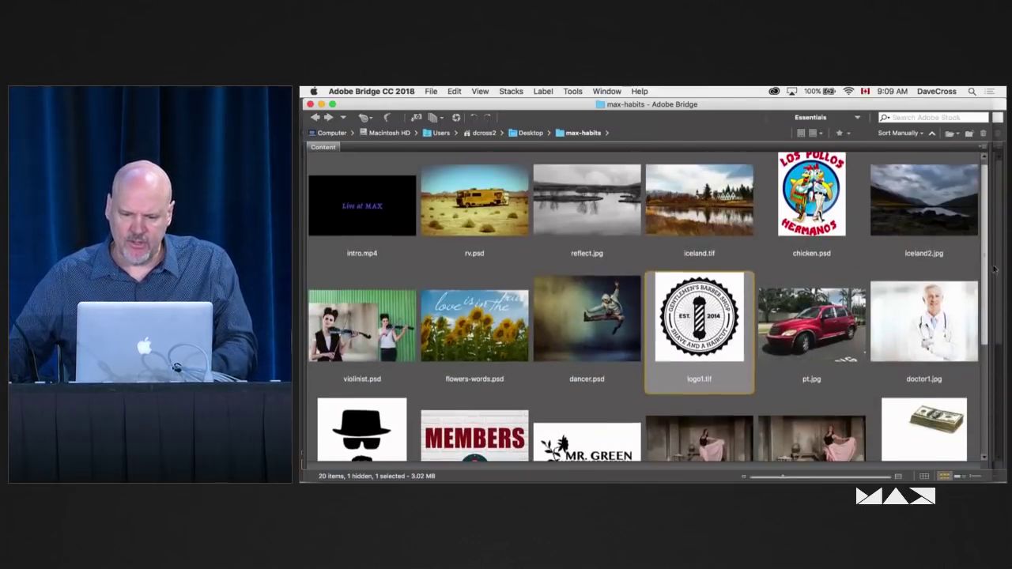
double_click(805, 251)
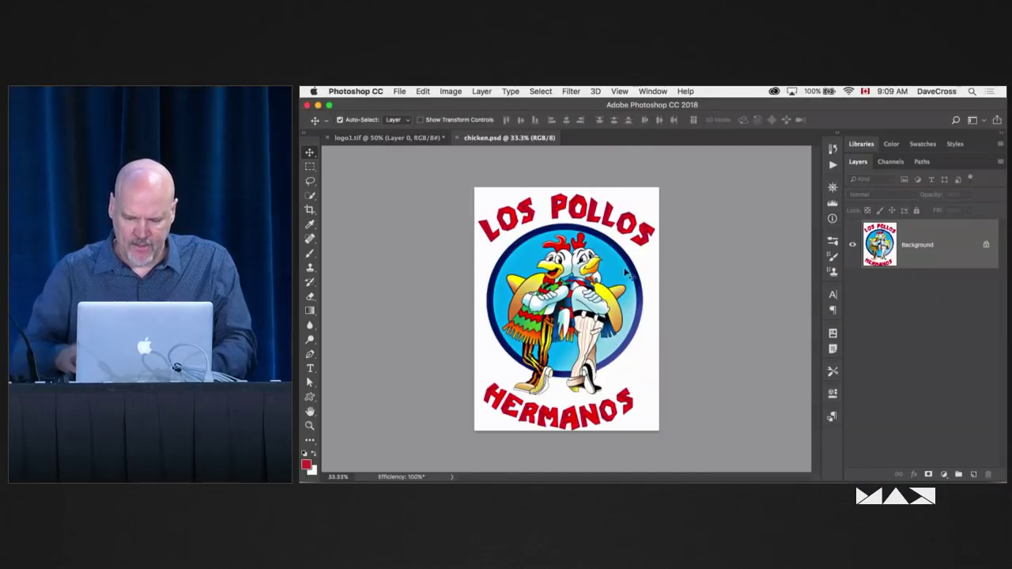
Step: Select the blue disc with an elliptical marquee about 10.5 in wide, centred on the chickens, and copy it to a new layer
key(super+equal)
key(super+equal)
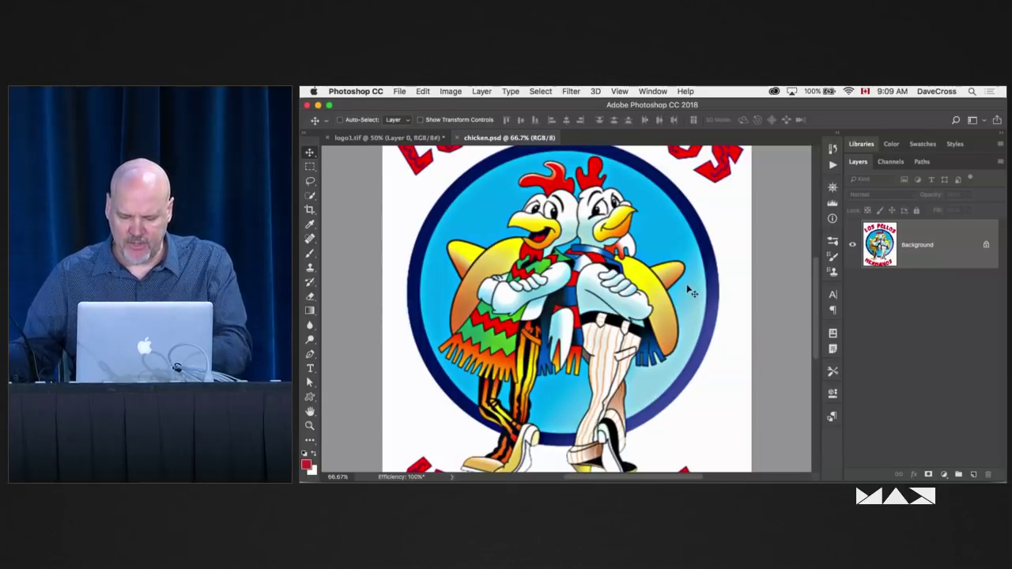
key(m)
key(shift+m)
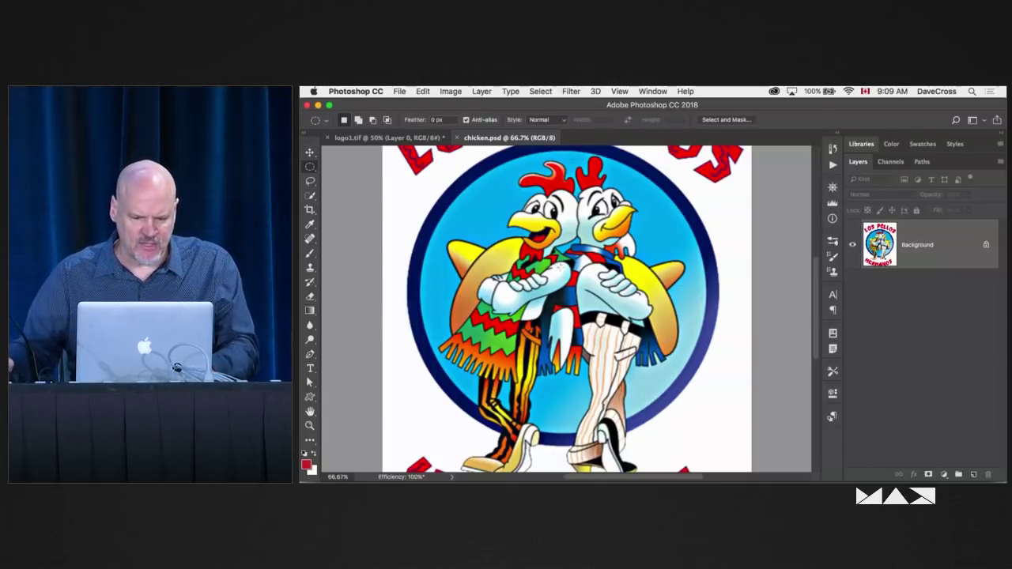
drag(567, 293, 428, 150)
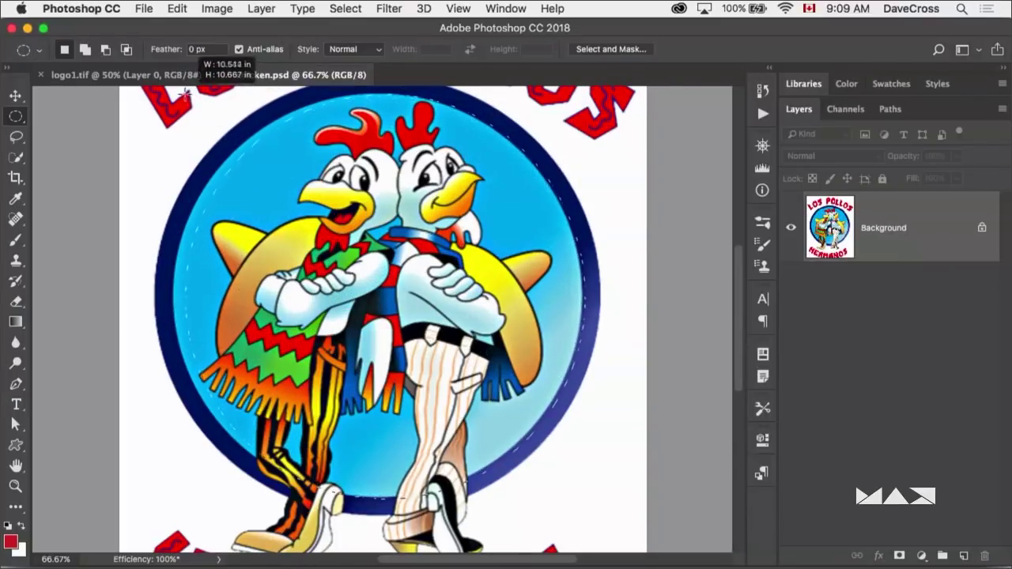
drag(184, 94, 189, 97)
key(super+j)
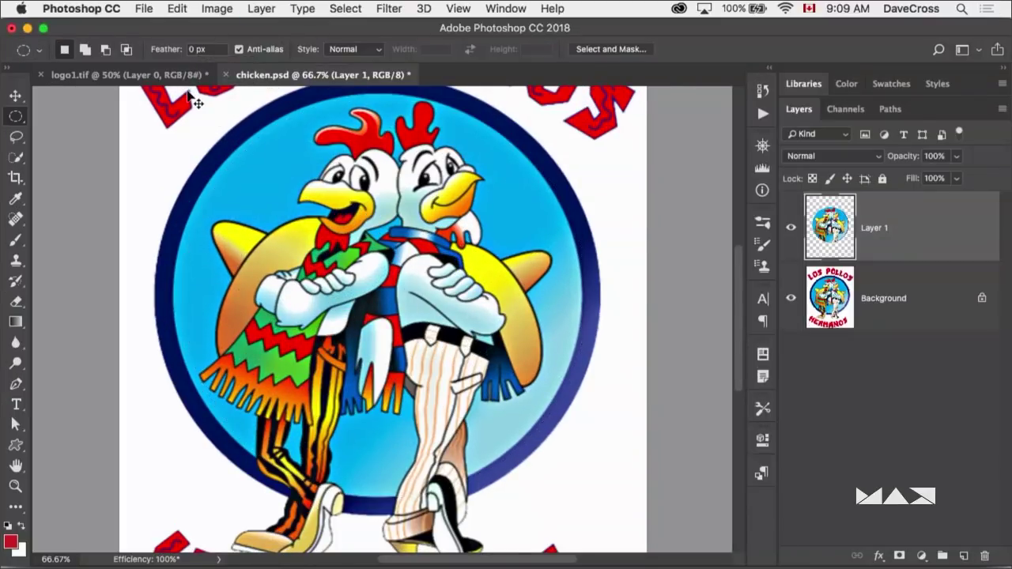
Step: Convert the locked Background into a regular editable layer
click(941, 301)
double_click(940, 304)
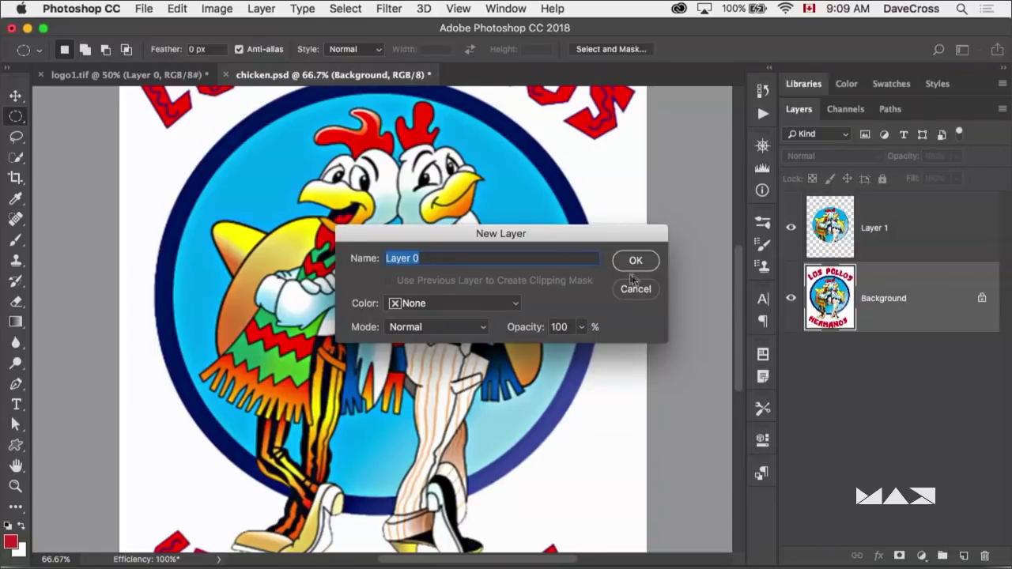
key(Escape)
double_click(947, 311)
click(630, 292)
click(981, 297)
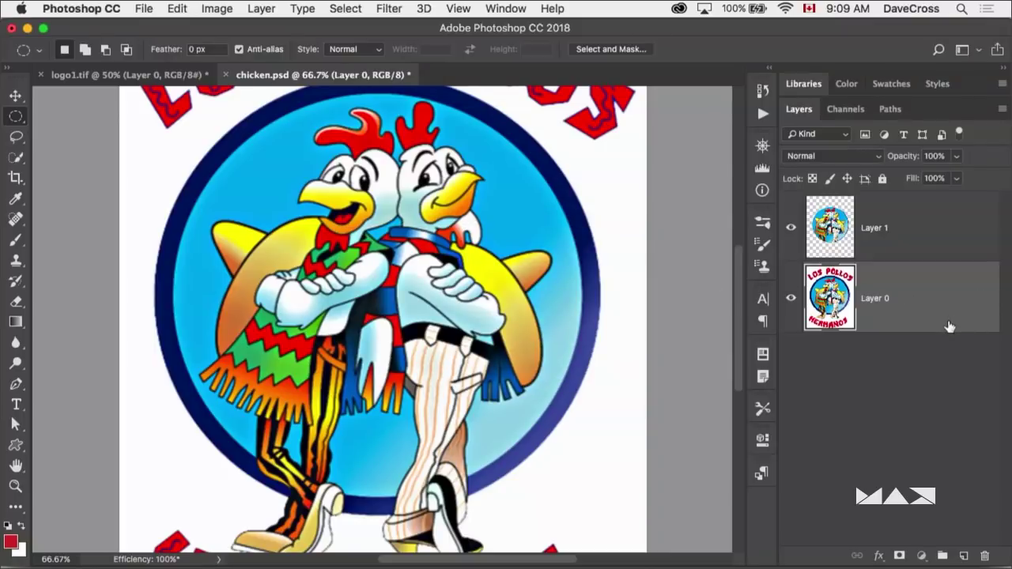
Step: Hide the white around the chicken artwork by setting Layer 0's This Layer white Blend If value to 243
double_click(951, 326)
drag(739, 35, 888, 54)
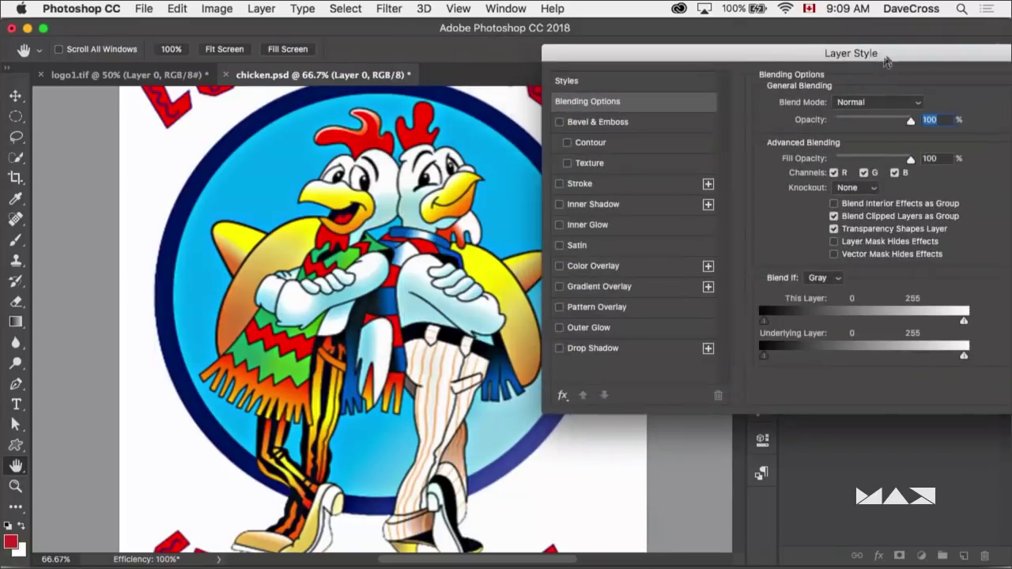
mouse_move(964, 322)
mouse_down()
mouse_move(946, 323)
mouse_move(955, 321)
mouse_up()
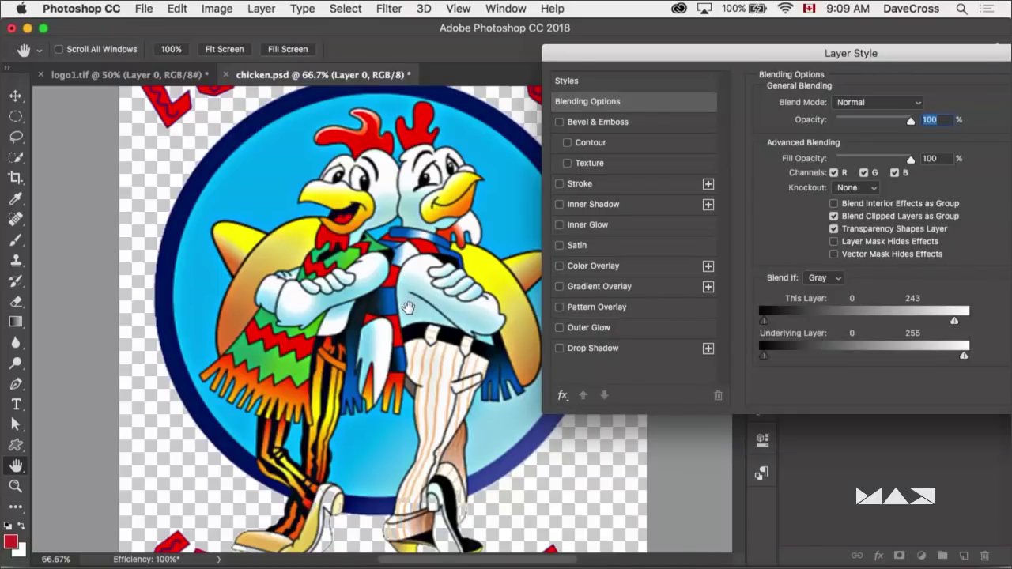
drag(884, 63, 777, 73)
click(965, 97)
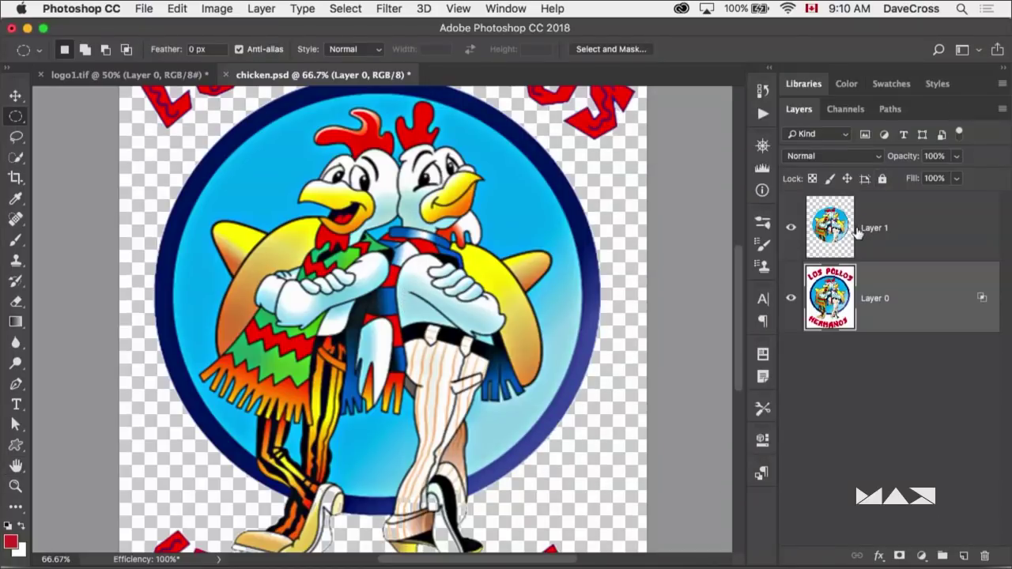
Step: Merge the copied disc on Layer 1 down into Layer 0
key(super+0)
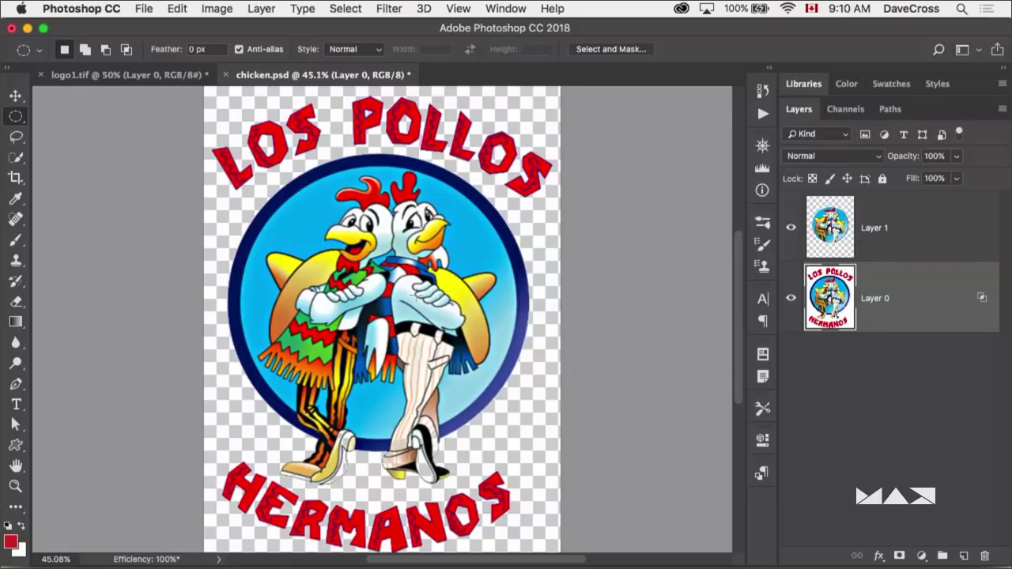
click(881, 232)
key(super+e)
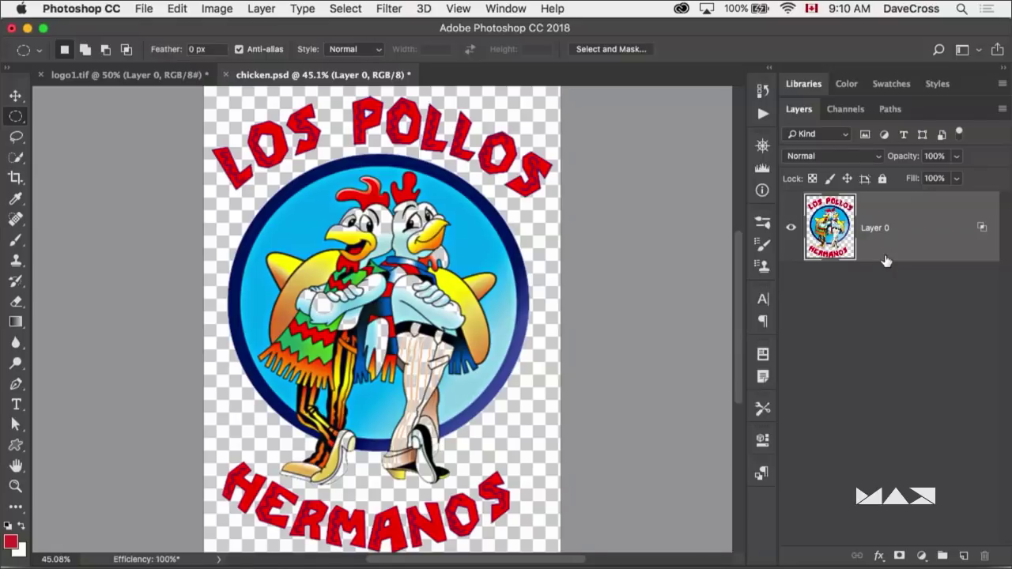
Step: Add a new layer beneath Layer 0 and fill it with yellow #e4e665
super+click(965, 558)
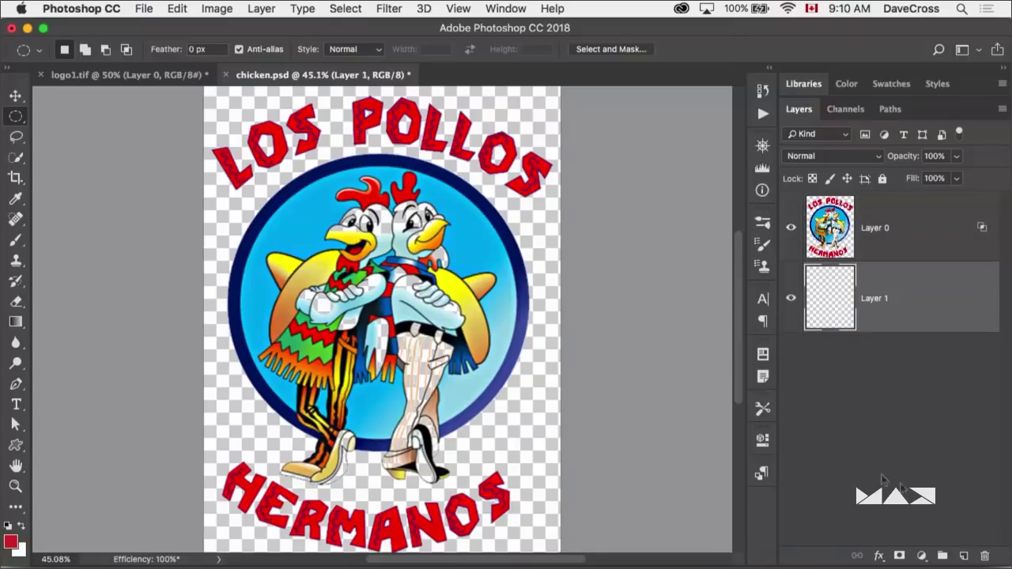
click(12, 542)
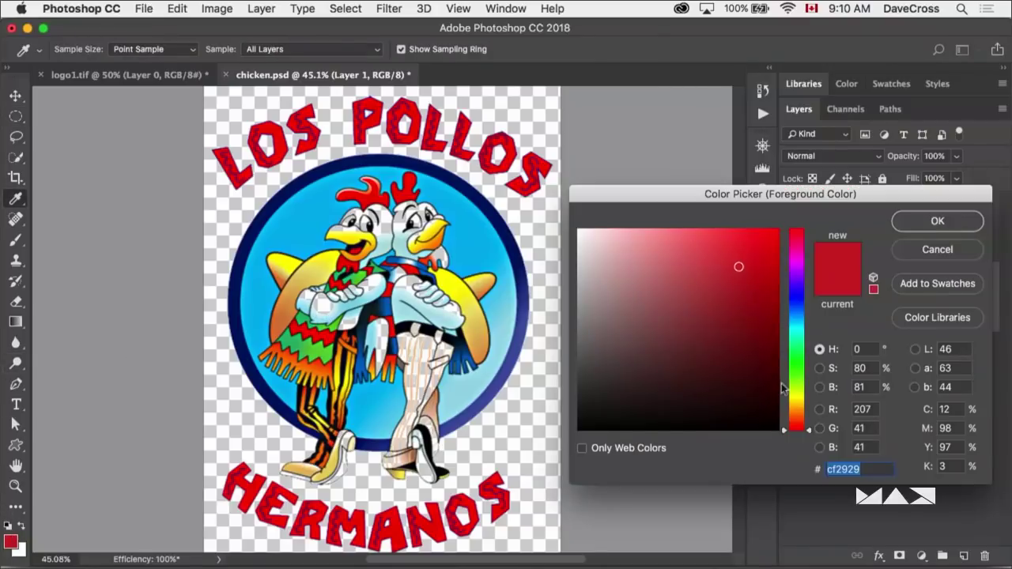
click(797, 397)
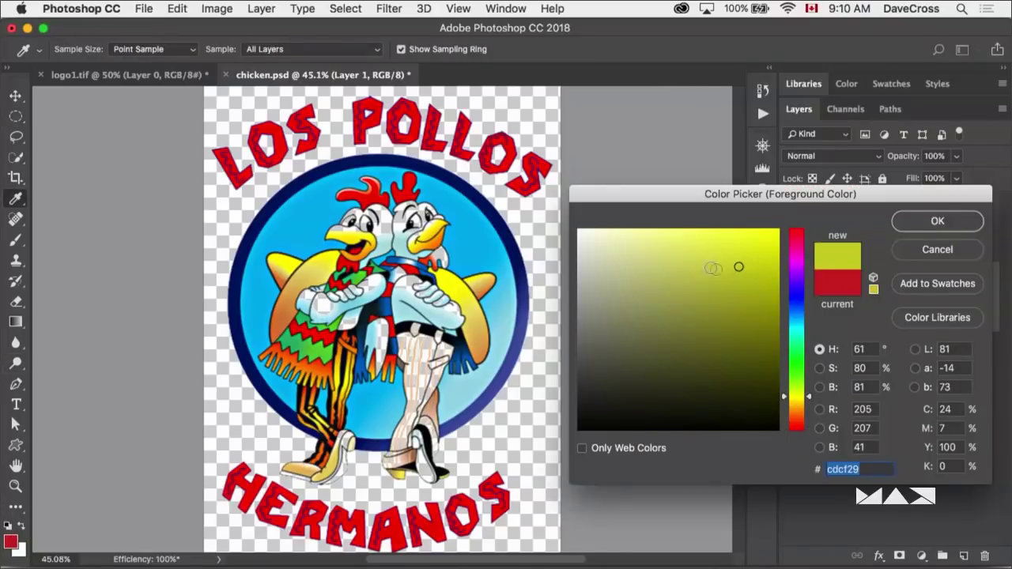
click(719, 237)
click(918, 221)
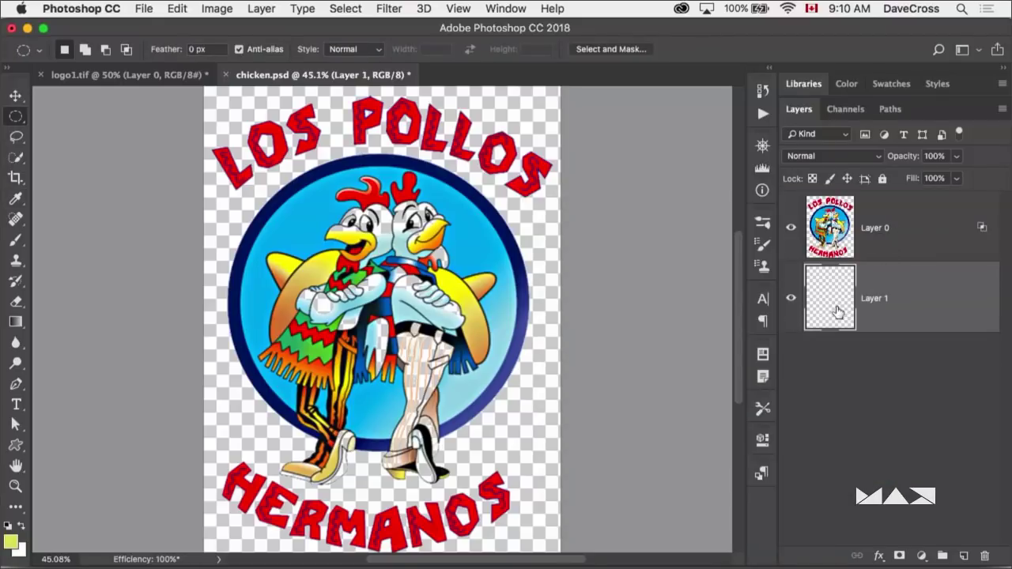
key(alt+BackSpace)
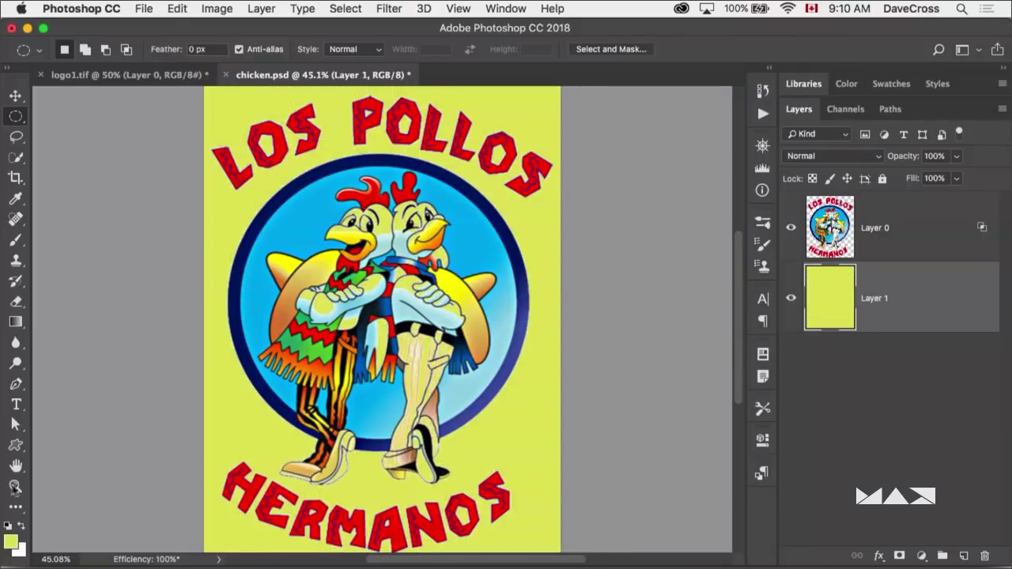
Step: Refill Layer 1 with olive #969720, and delete that layer
click(13, 545)
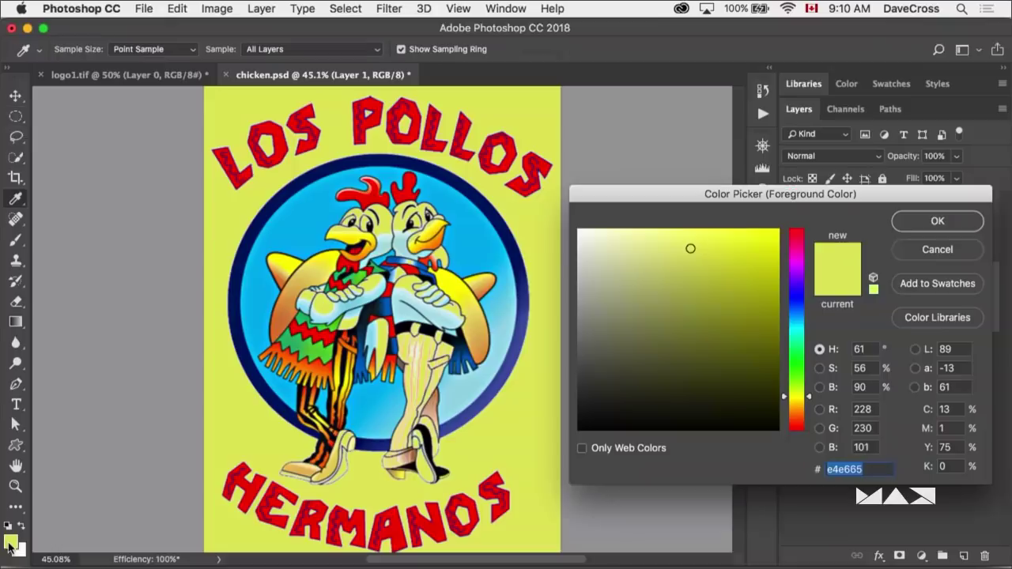
click(736, 311)
click(933, 221)
key(alt+BackSpace)
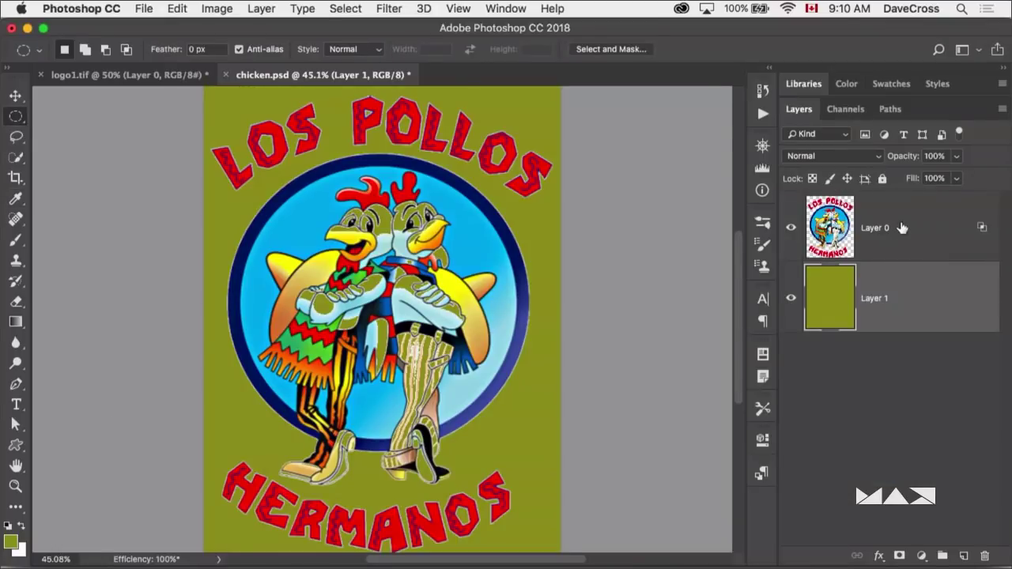
key(BackSpace)
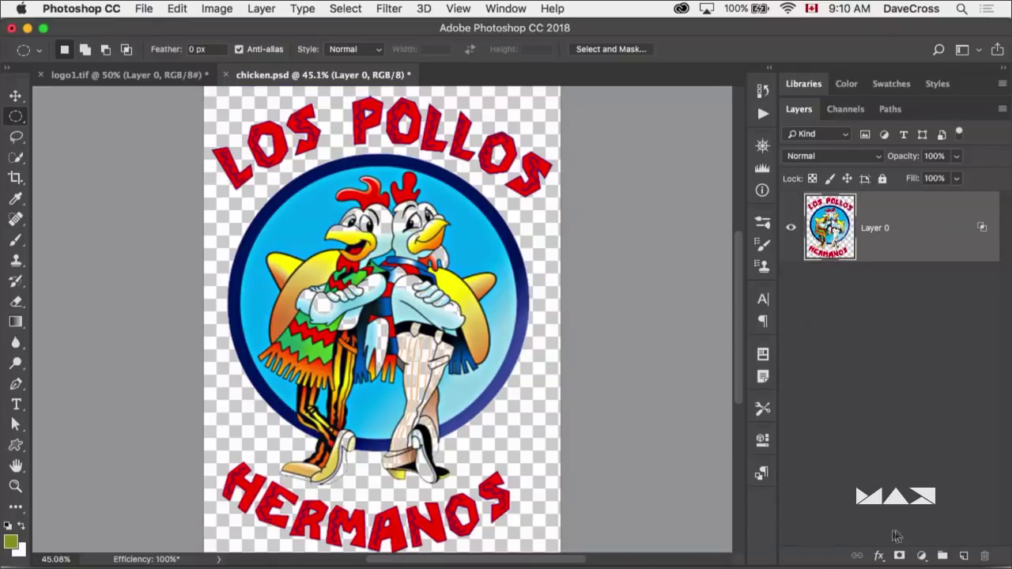
Step: Add a Solid Color fill layer in olive #969720 and place it beneath Layer 0
click(921, 556)
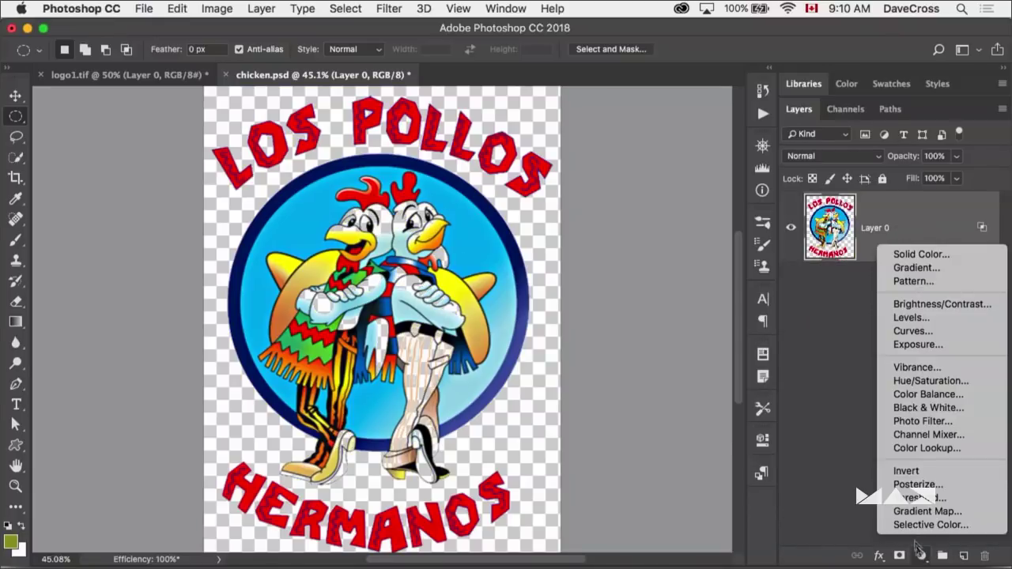
click(889, 254)
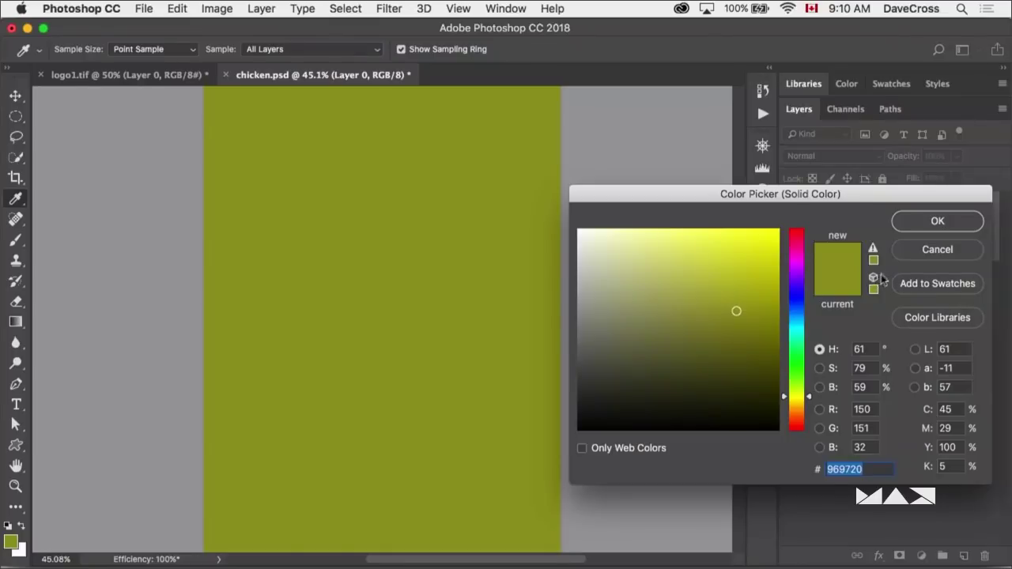
click(925, 225)
drag(835, 229, 832, 360)
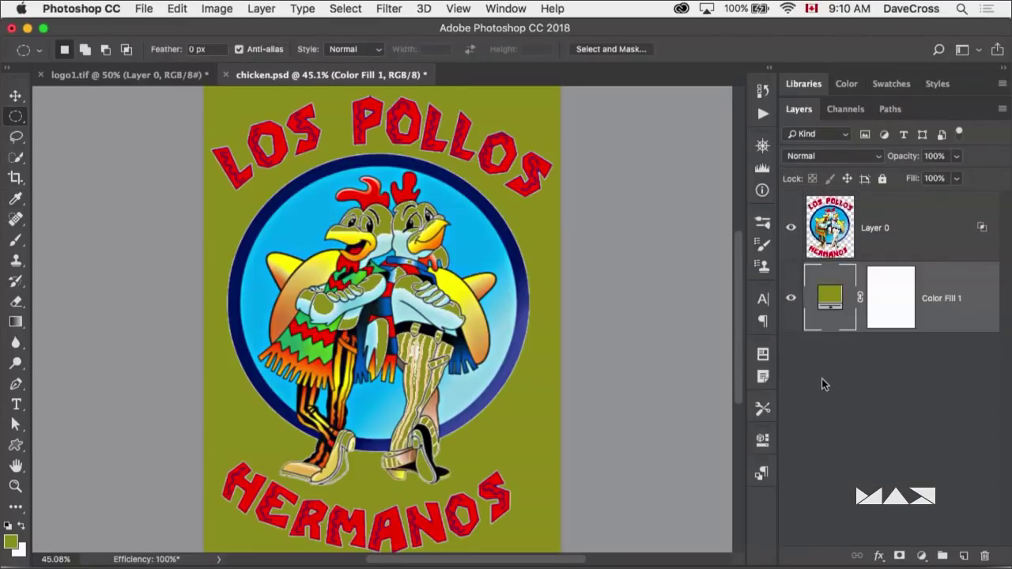
Step: Try several greens for the solid color fill layer behind the chicken artwork, and settle on pale green #bde1bf
double_click(831, 299)
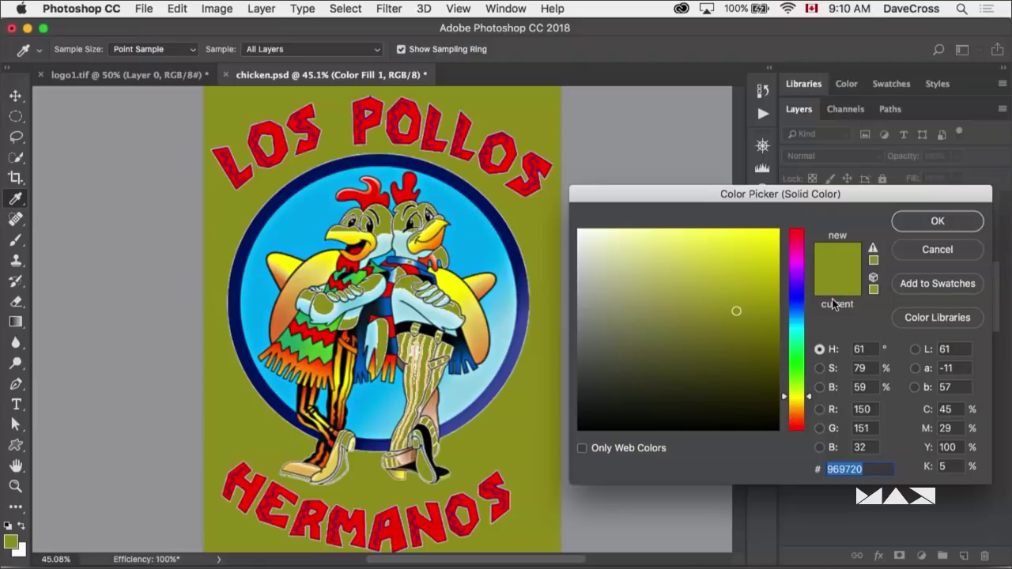
drag(703, 307, 761, 287)
drag(805, 342, 803, 366)
drag(749, 333, 642, 327)
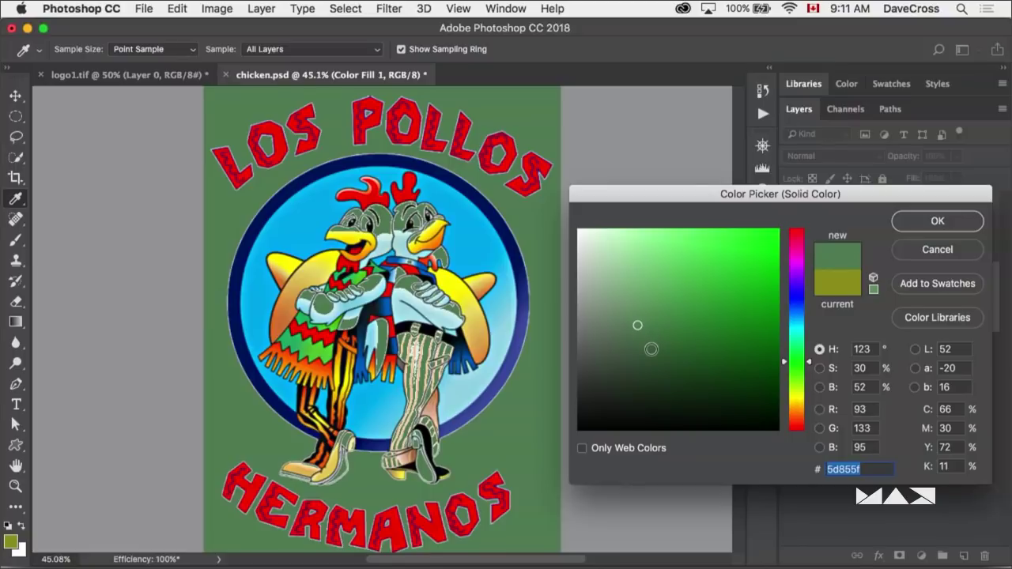
click(685, 289)
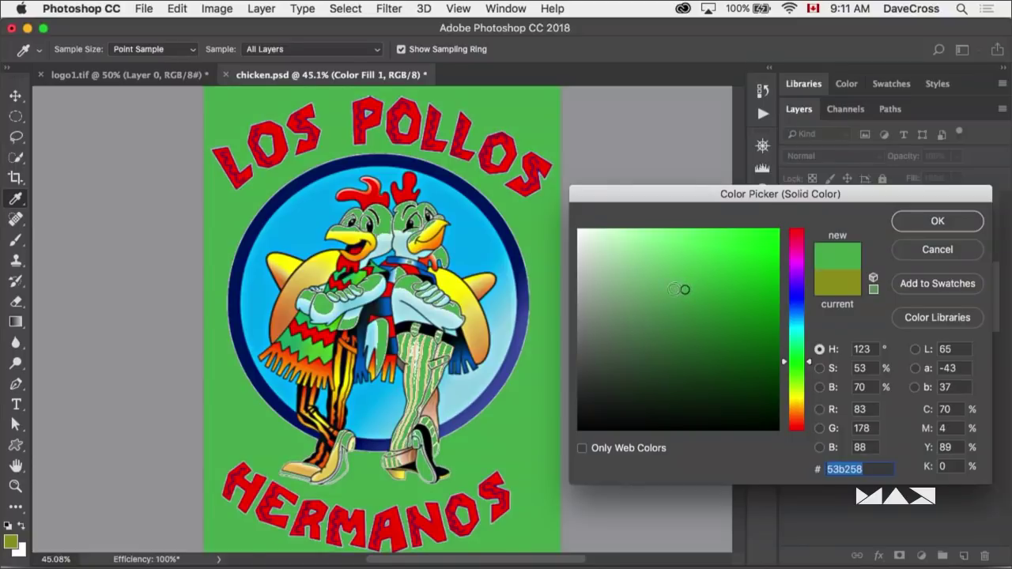
click(620, 270)
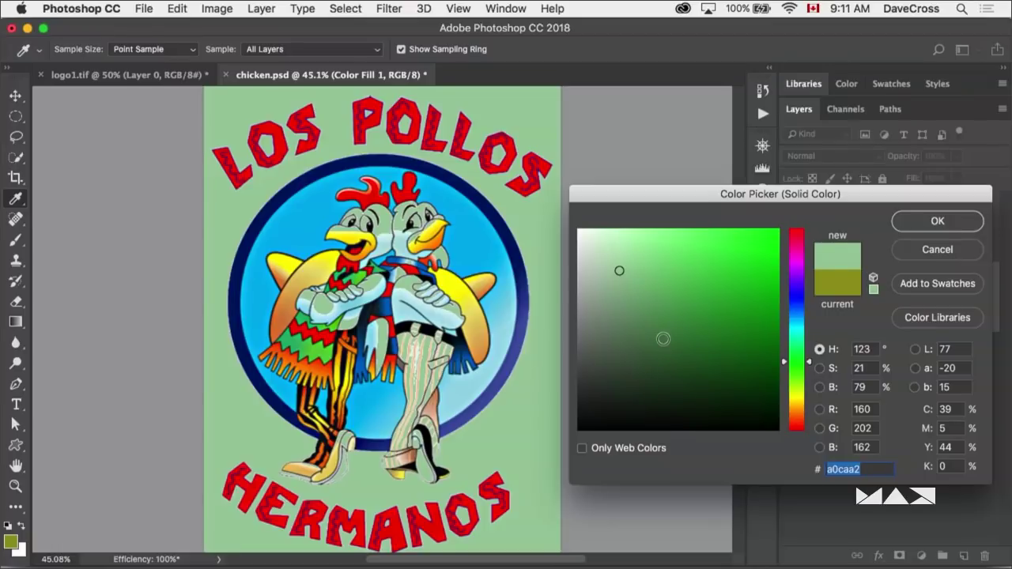
mouse_move(700, 254)
mouse_down()
mouse_move(643, 366)
mouse_move(619, 390)
mouse_move(605, 334)
mouse_up()
drag(606, 272, 672, 238)
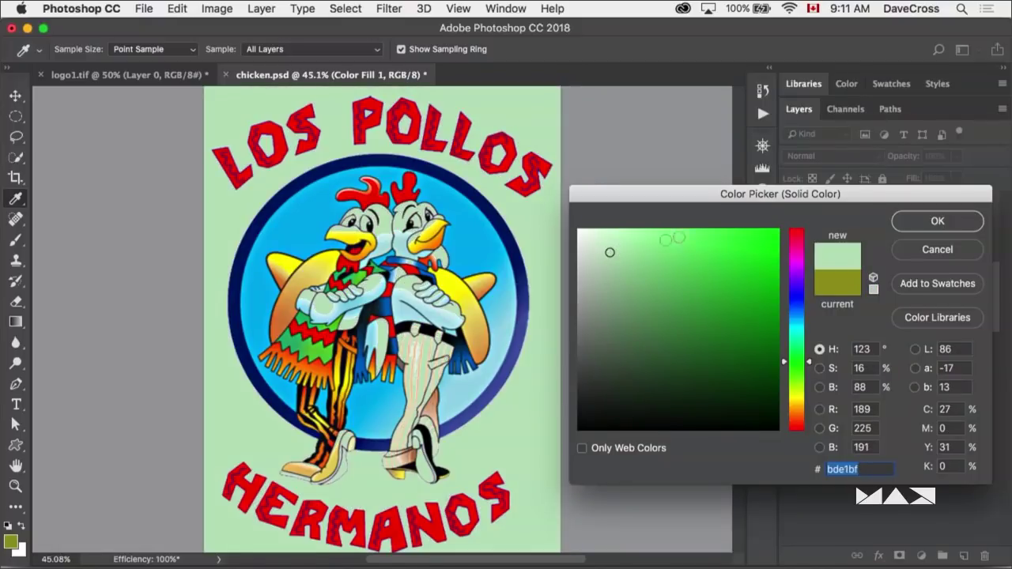
click(933, 223)
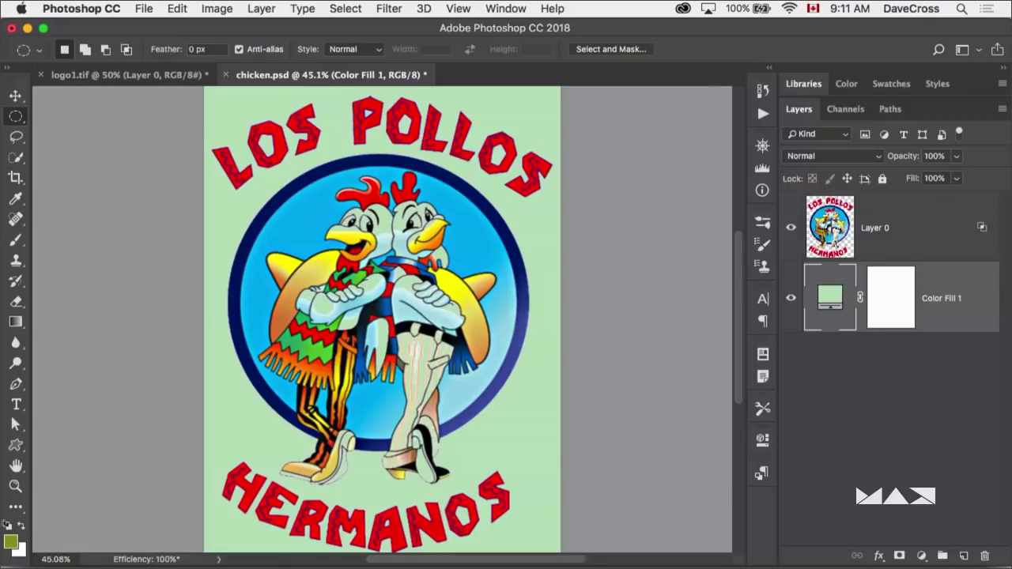
click(11, 544)
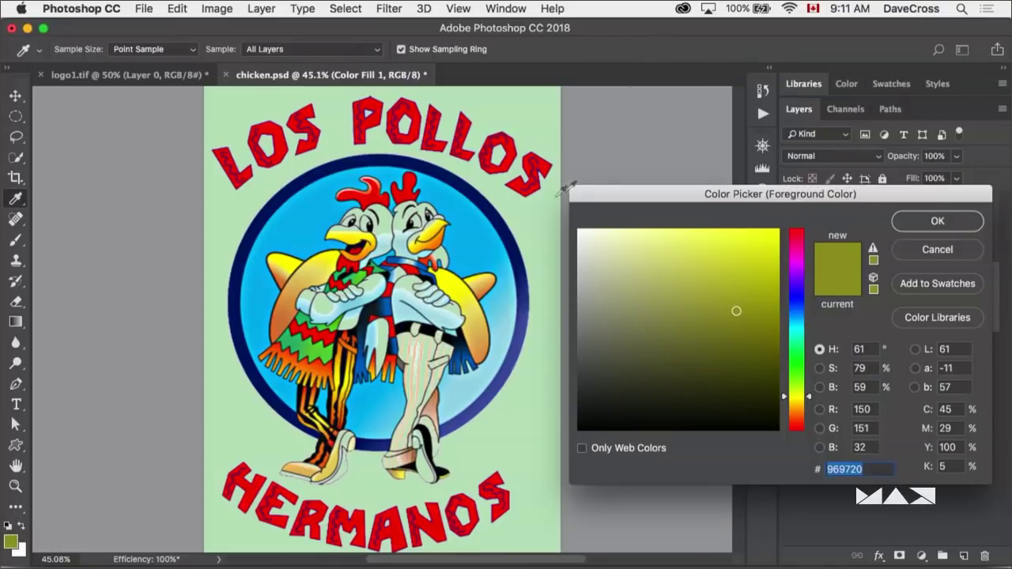
drag(638, 192, 588, 137)
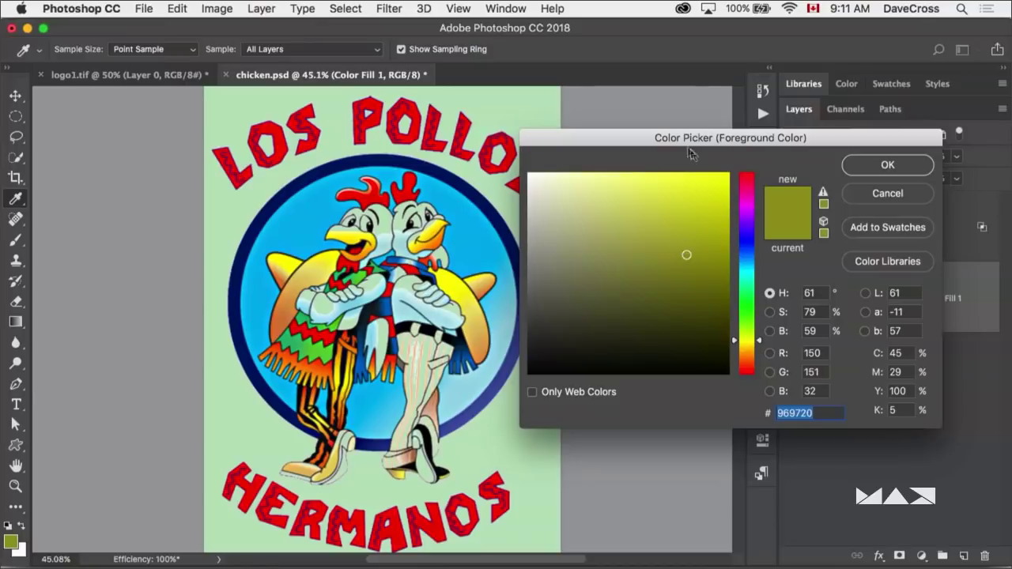
drag(689, 138, 664, 90)
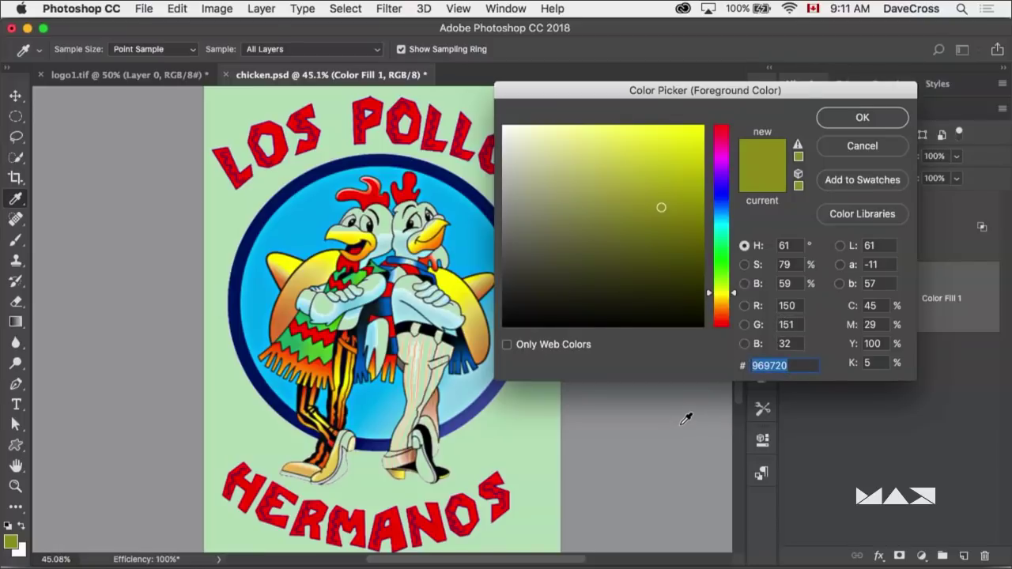
click(863, 149)
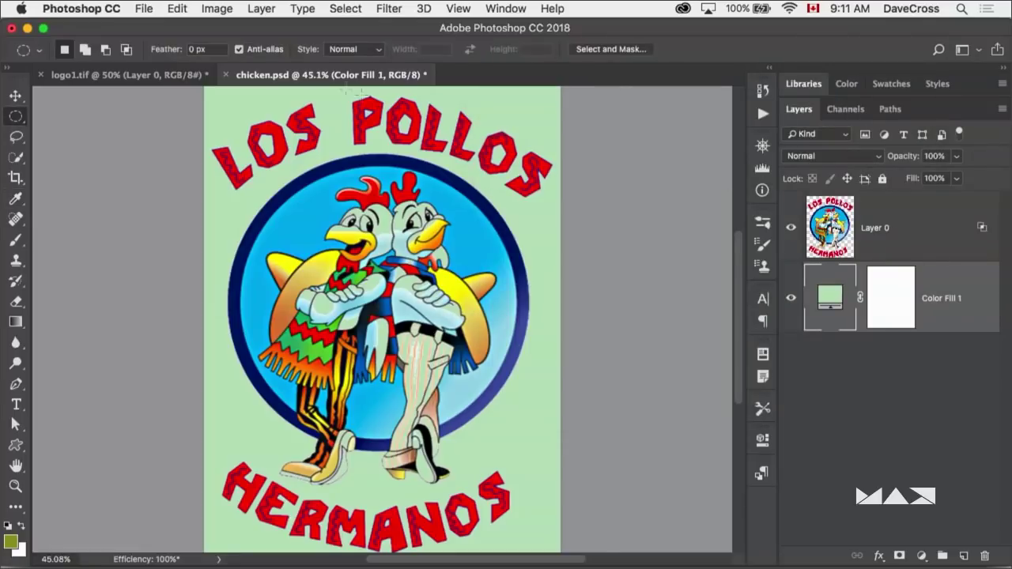
Step: Switch to the logo1.tif document and close it without saving
click(198, 82)
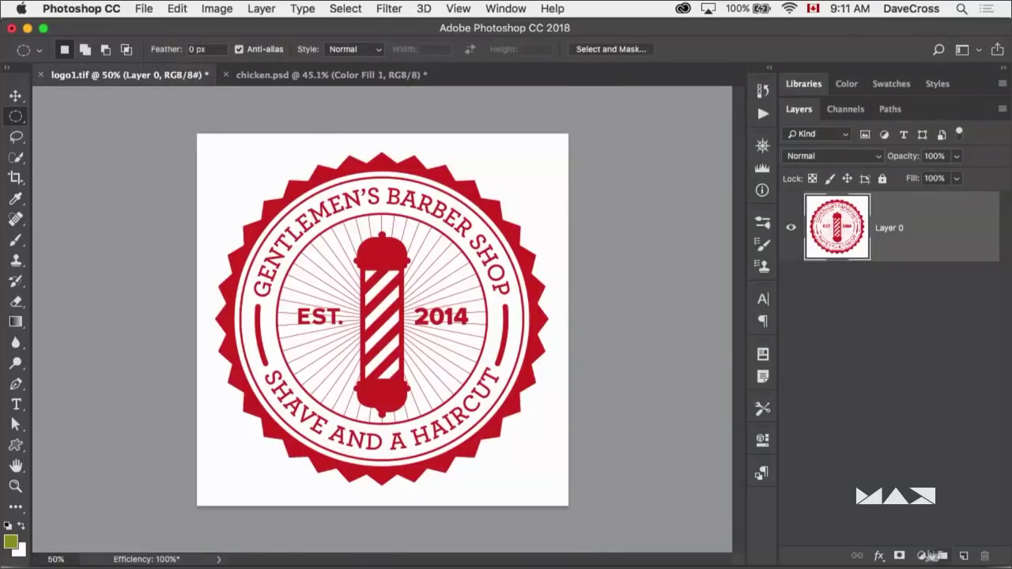
click(12, 541)
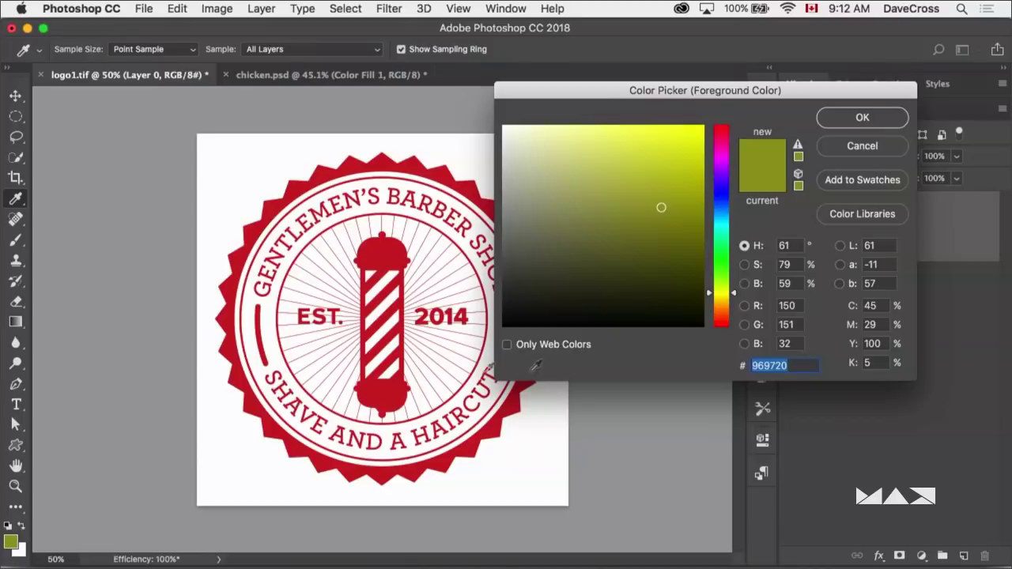
click(875, 125)
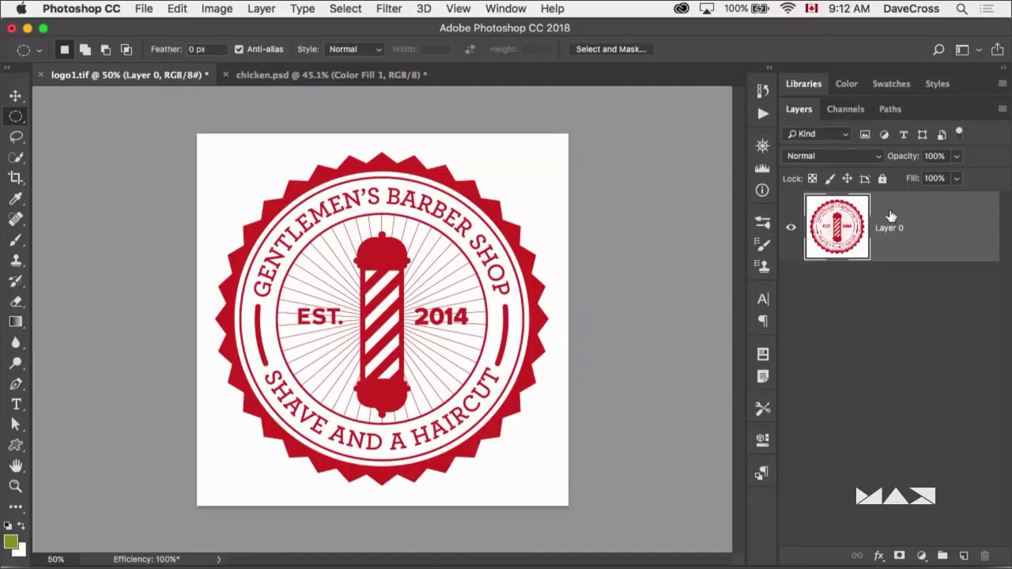
key(super+w)
click(433, 222)
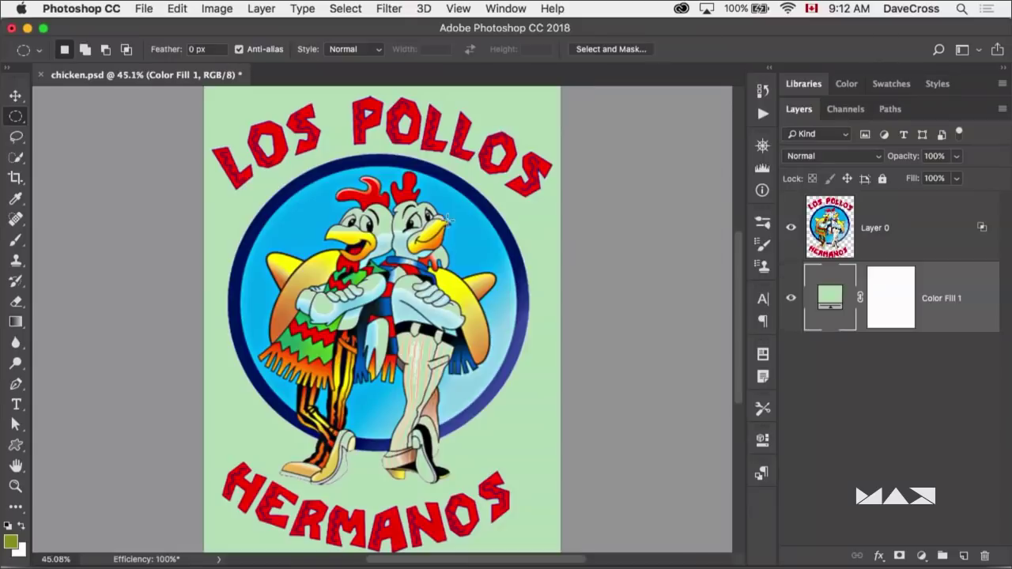
Step: Switch to Adobe Bridge and open members.psd from the max-habits folder
key(super+alt+o)
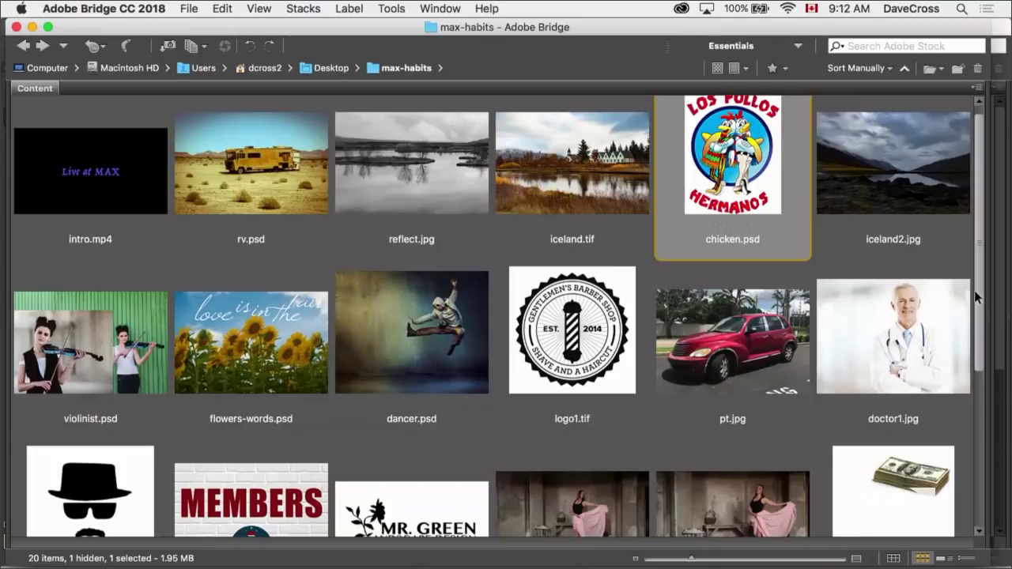
scroll(978, 296, down, 5)
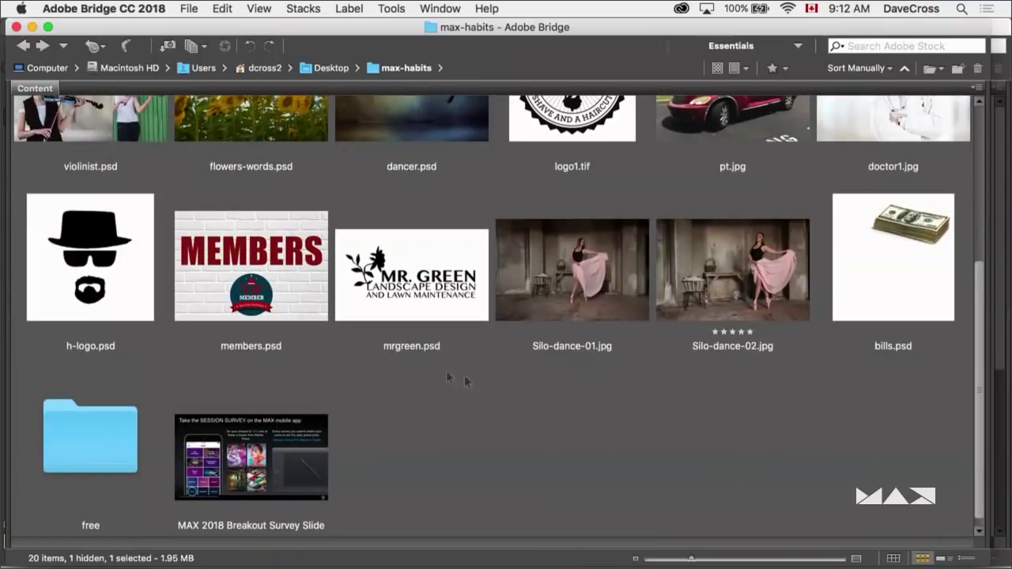
double_click(256, 268)
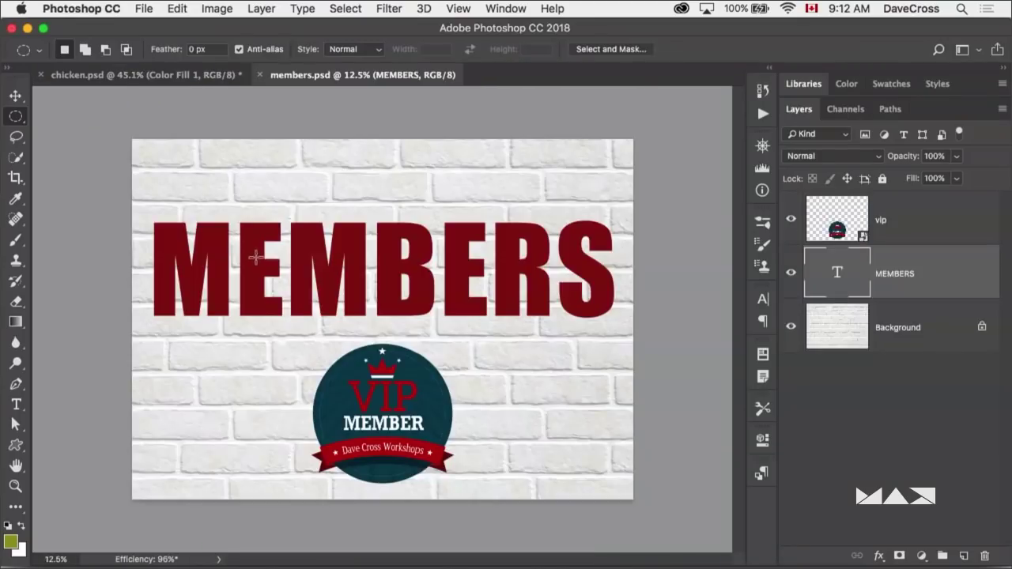
Step: Blend the MEMBERS text into the brick wall by splitting its Underlying Layer black Blend If value to 188 / 236
scroll(441, 184, up, 2)
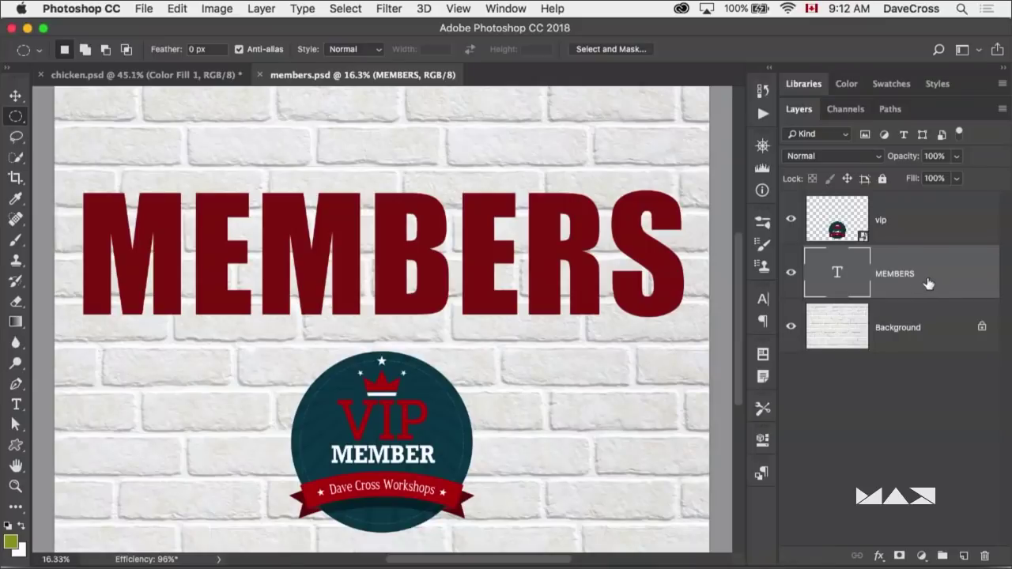
double_click(943, 286)
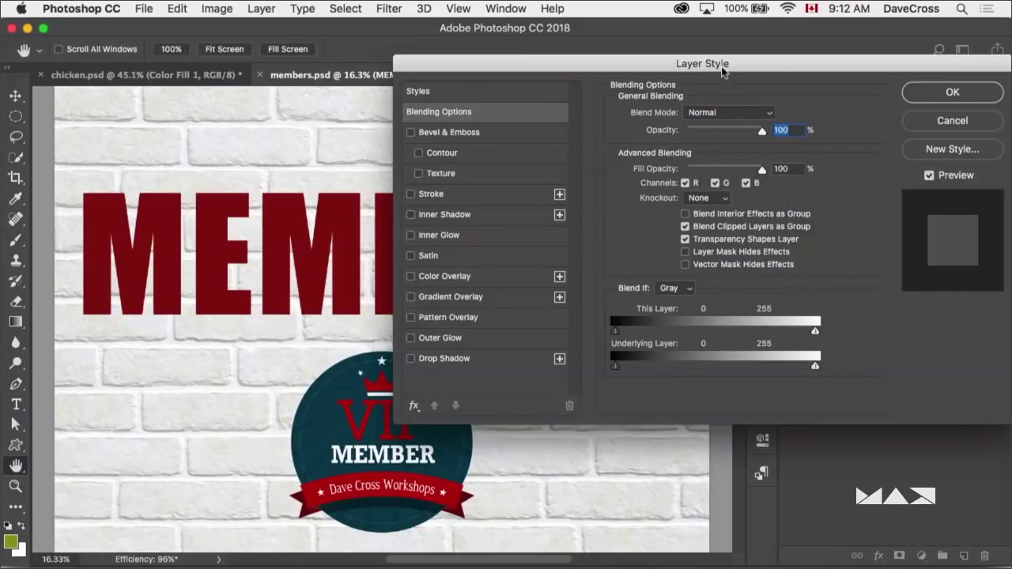
drag(721, 63, 763, 29)
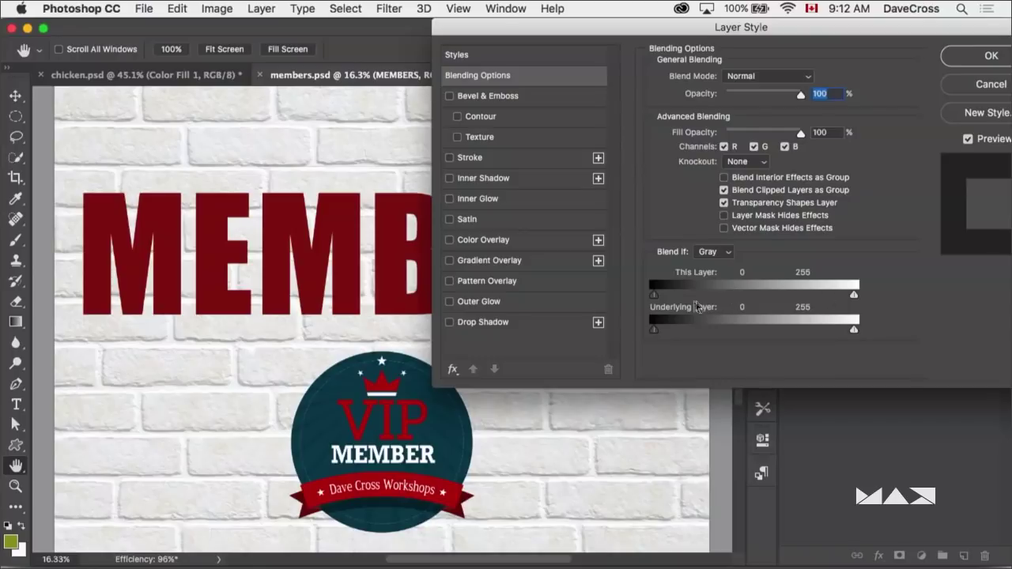
drag(655, 294, 623, 299)
drag(655, 333, 816, 338)
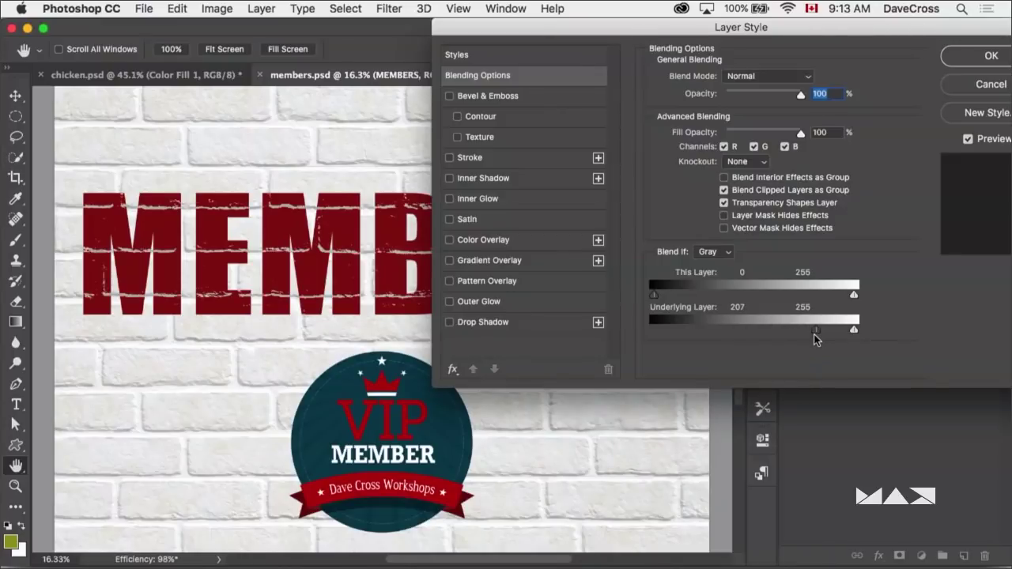
key(alt)
drag(801, 338, 842, 337)
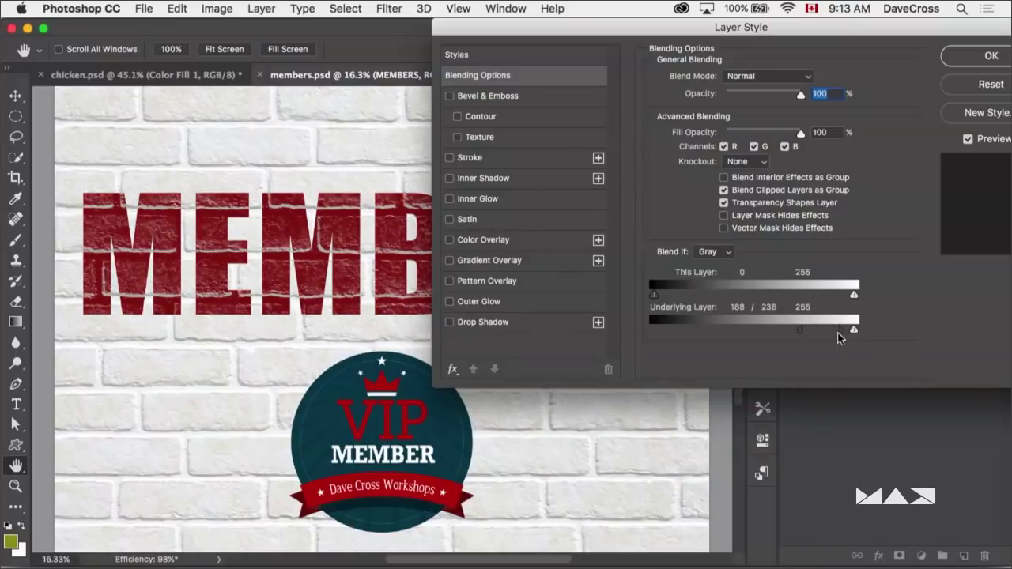
click(983, 57)
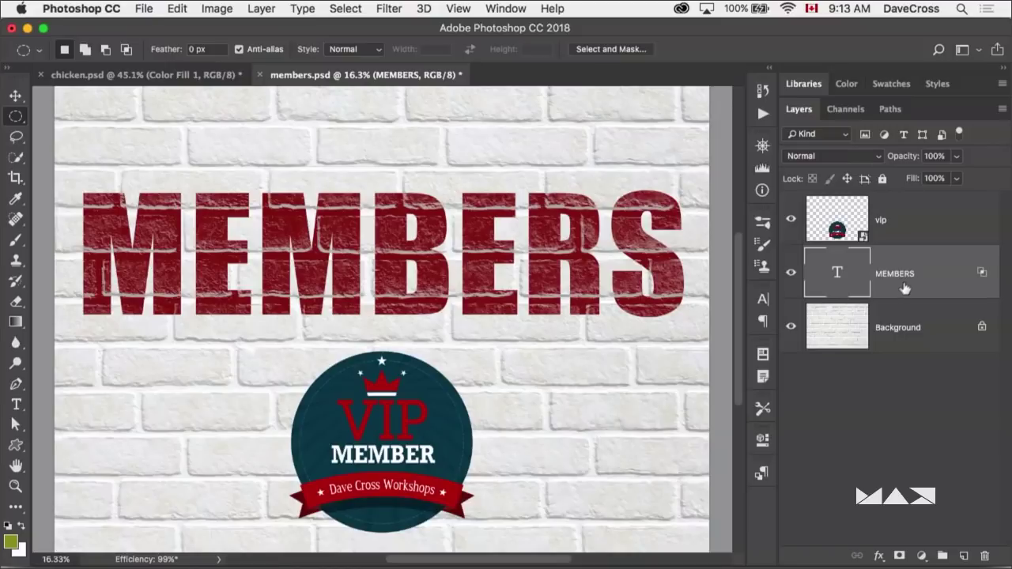
click(895, 231)
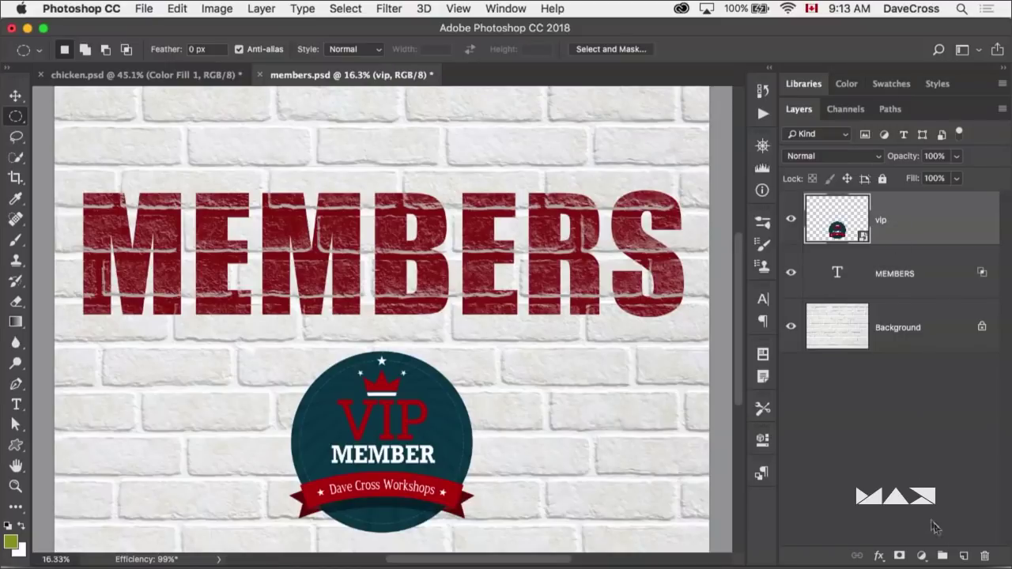
click(878, 559)
click(888, 526)
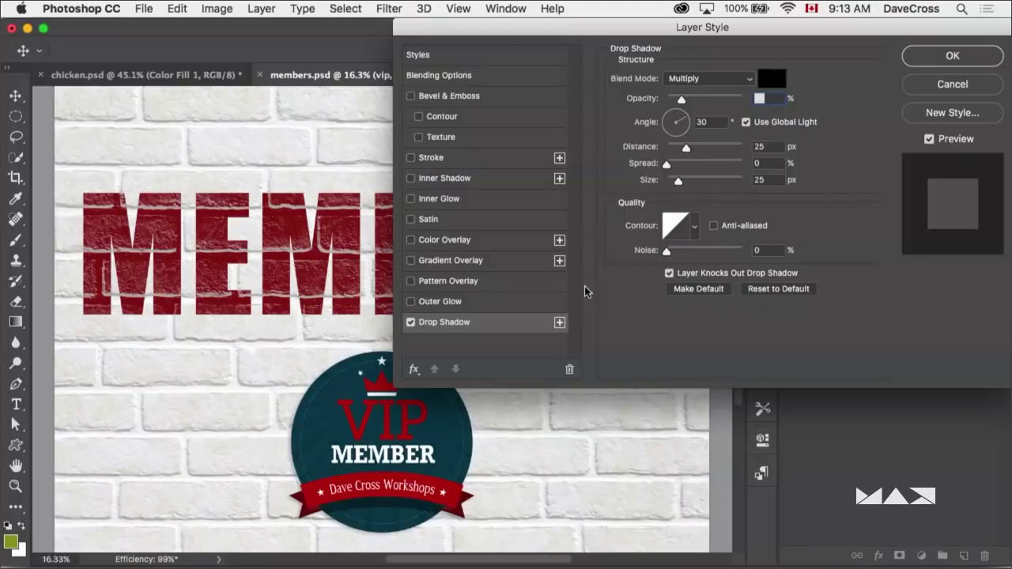
click(934, 87)
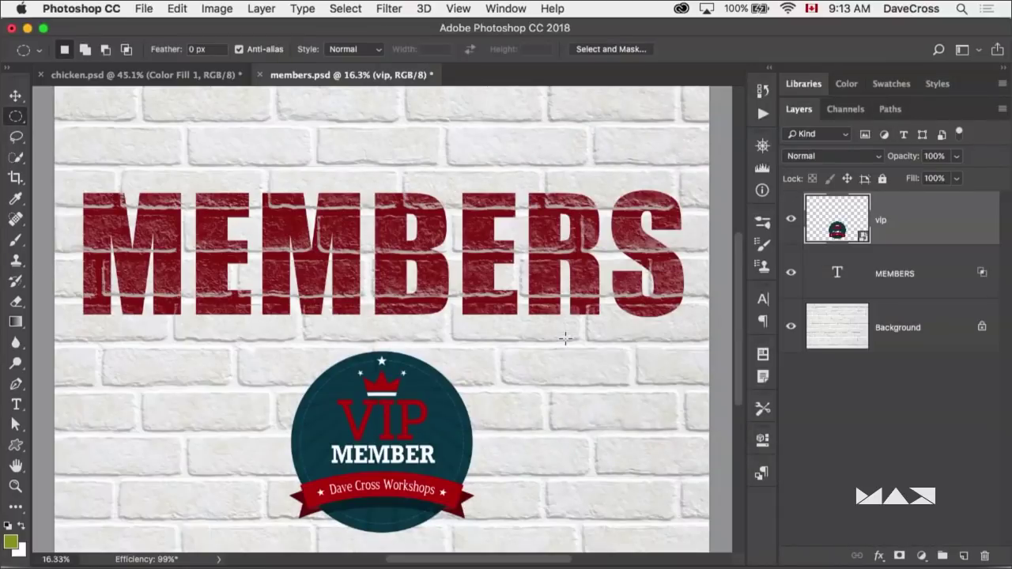
Step: Switch to Adobe Bridge, open mrgreen.psd without updating its text layers, and fit the document on screen
key(super+Tab)
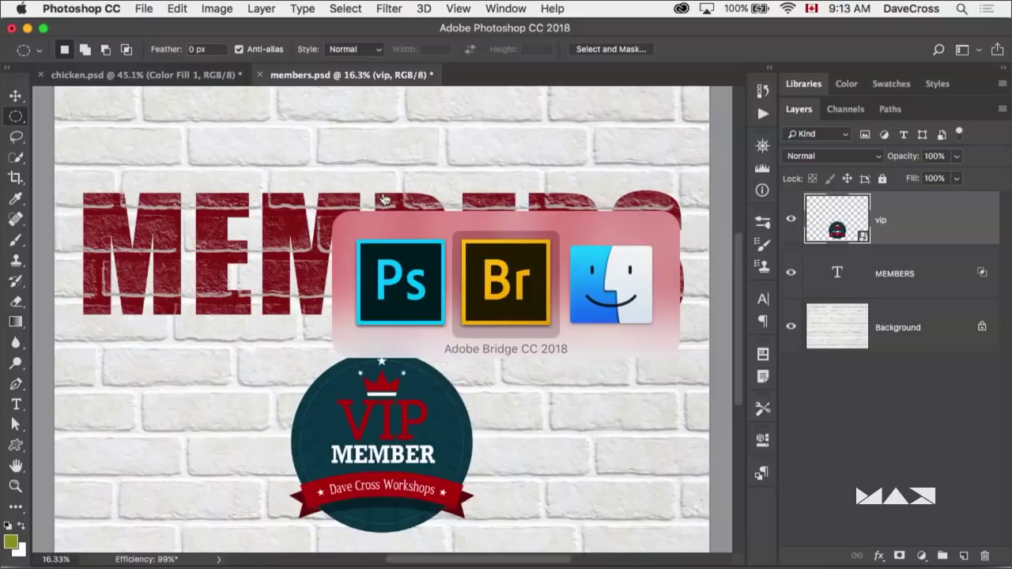
click(519, 285)
double_click(437, 299)
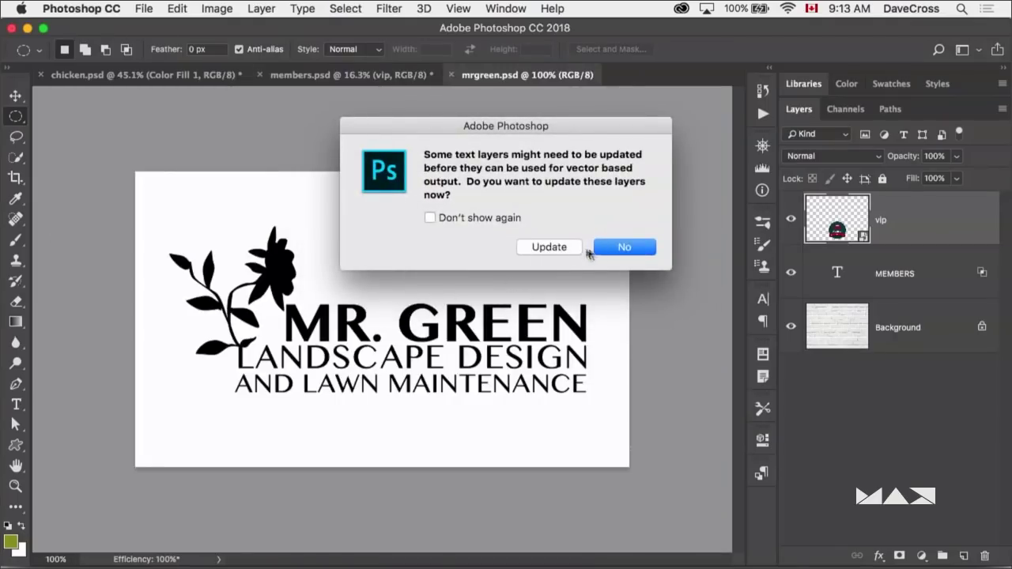
click(595, 249)
key(super+0)
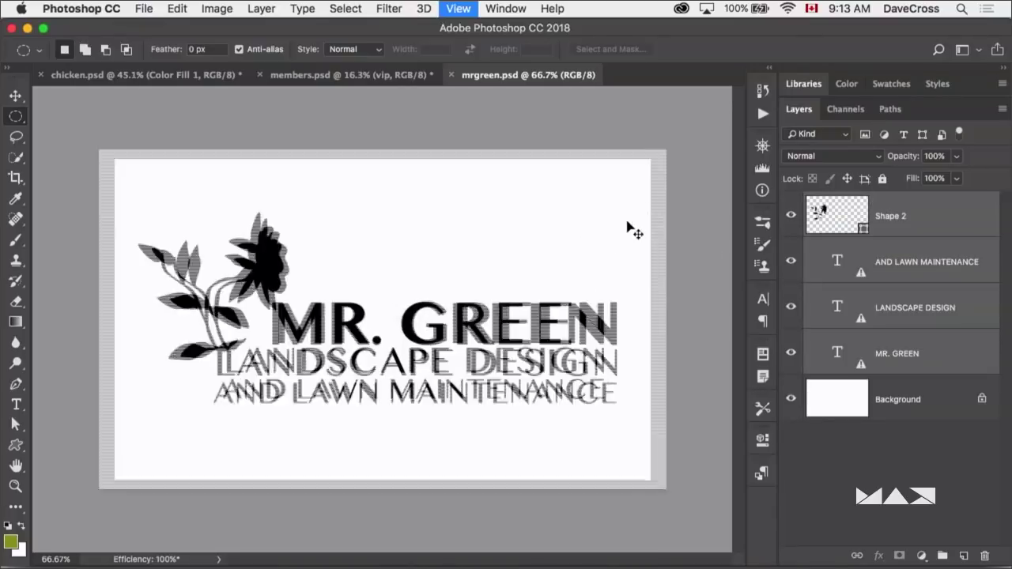
Step: Add a bright green Color Overlay effect at 100% opacity to the MR. GREEN text layer
click(908, 352)
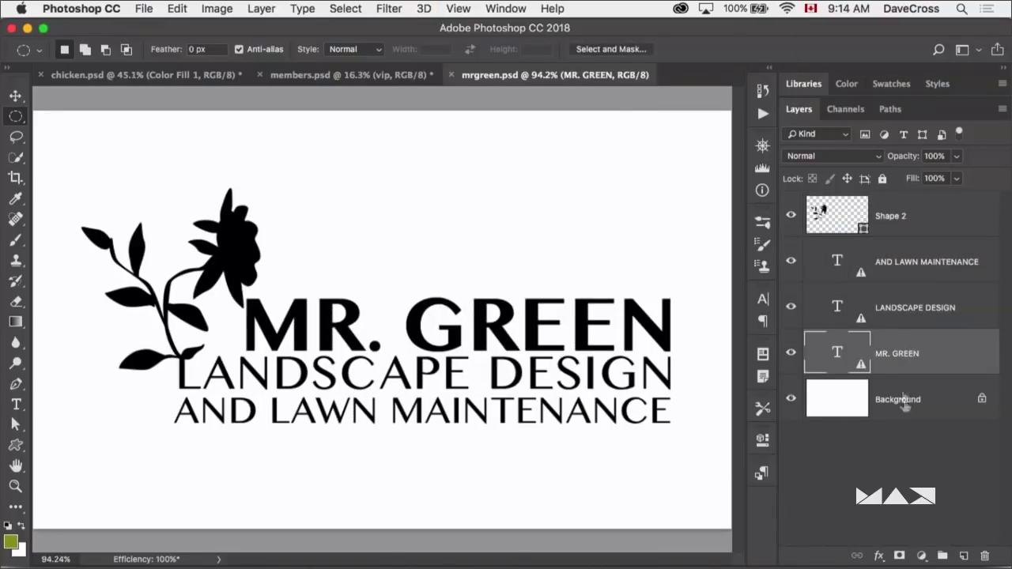
click(878, 556)
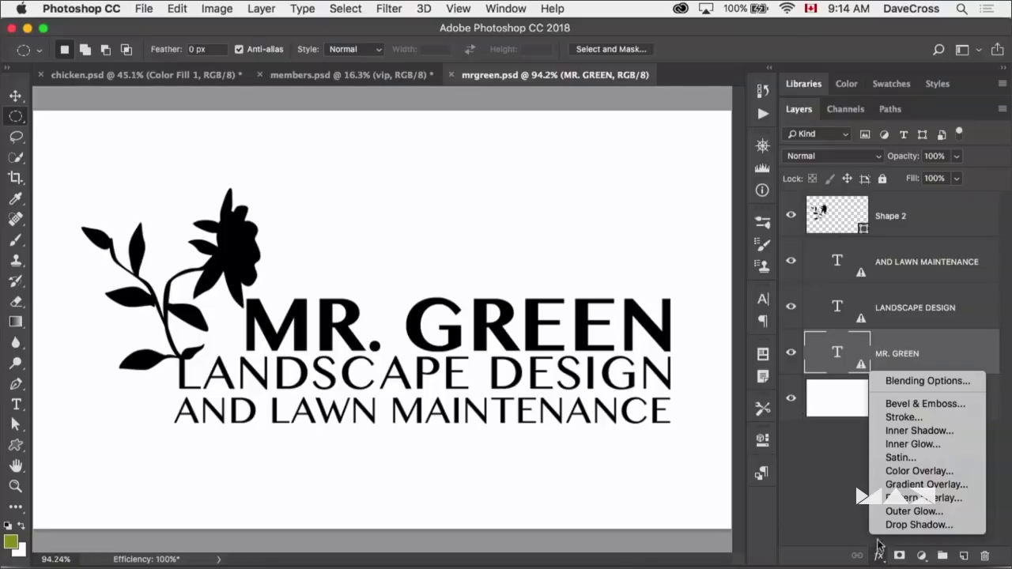
click(918, 471)
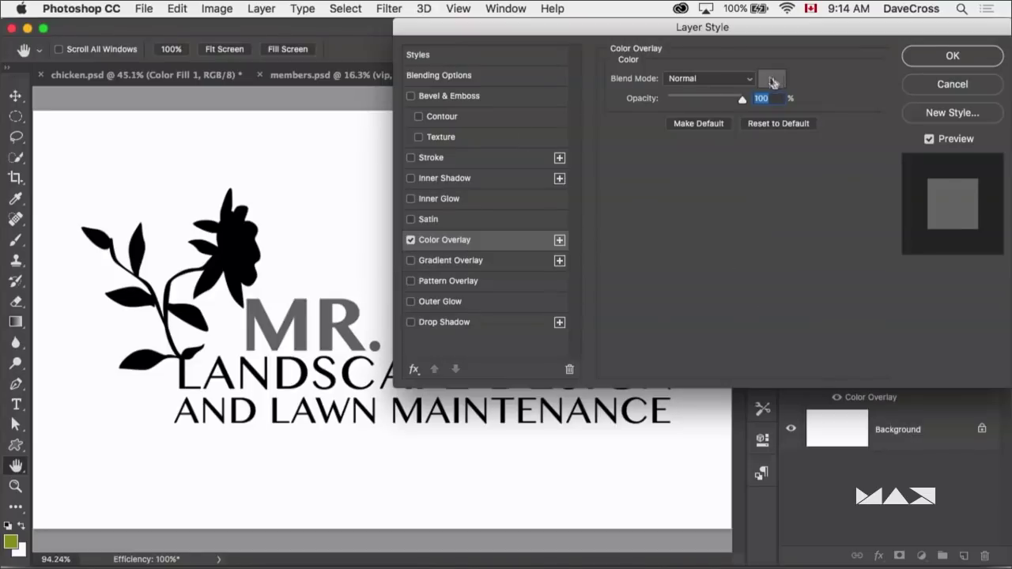
click(773, 80)
click(721, 266)
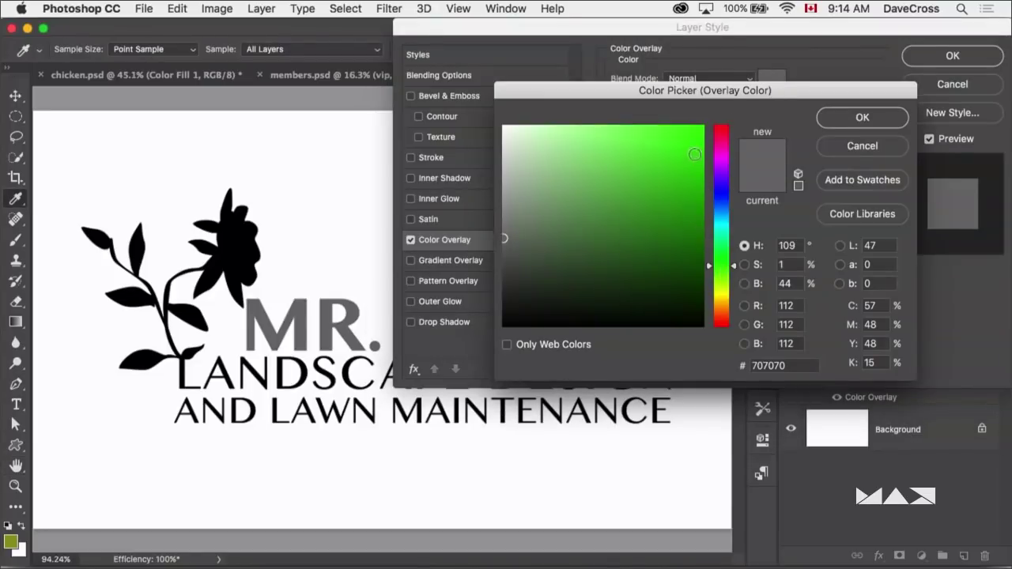
click(666, 162)
click(862, 117)
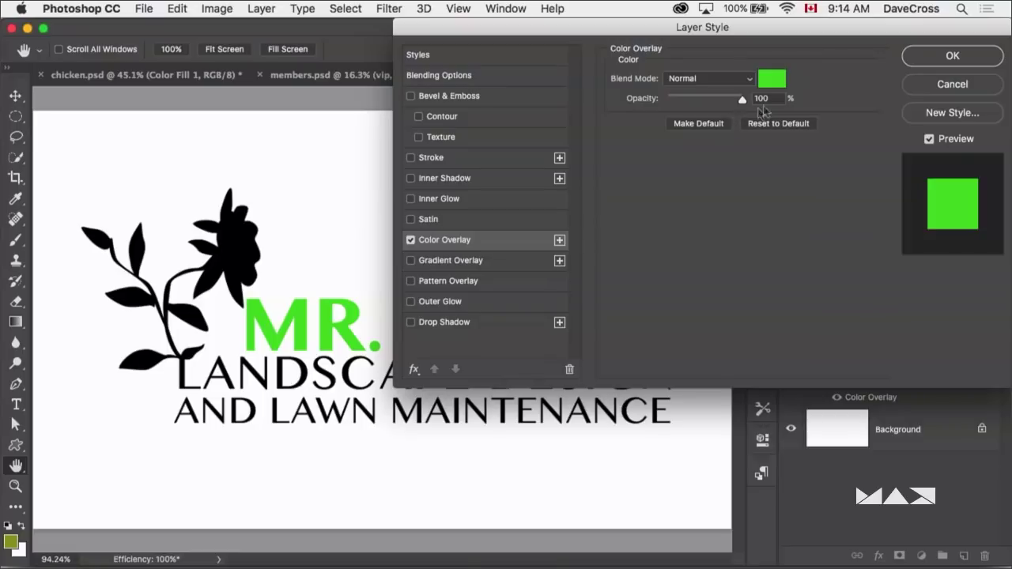
click(953, 56)
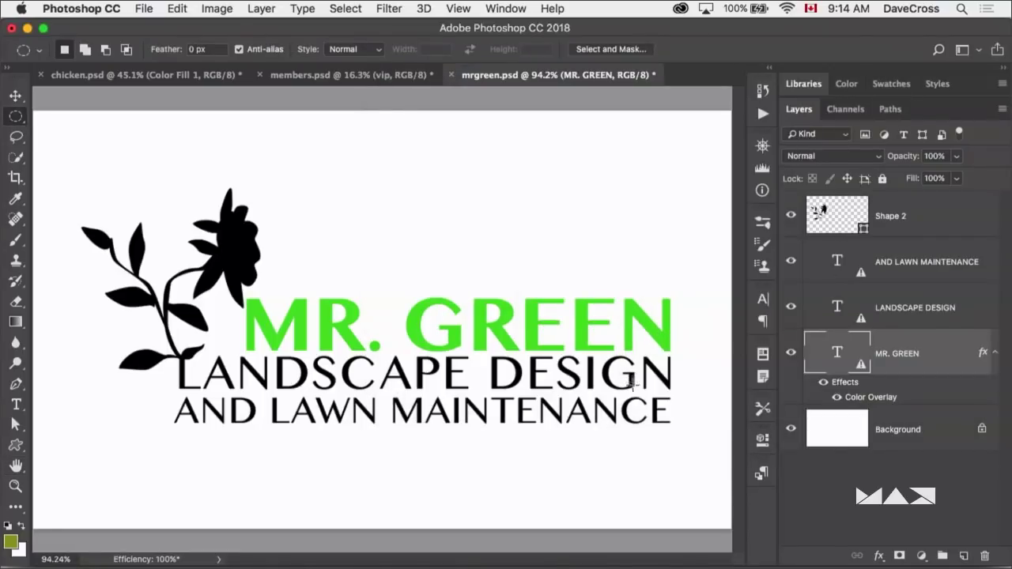
Step: Copy the layer style of the MR. GREEN text and paste it onto the AND LAWN MAINTENANCE layer
right_click(940, 370)
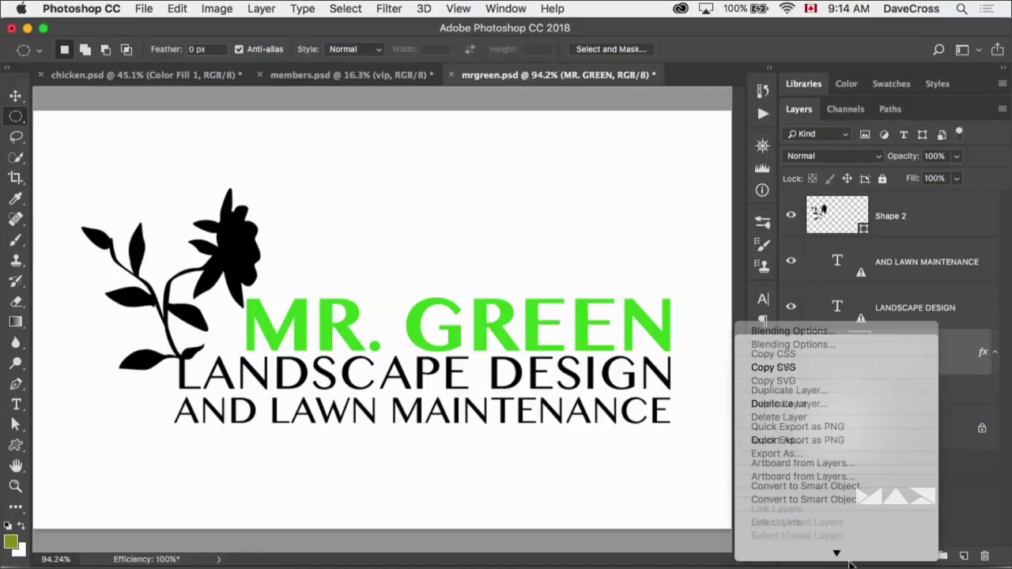
click(850, 347)
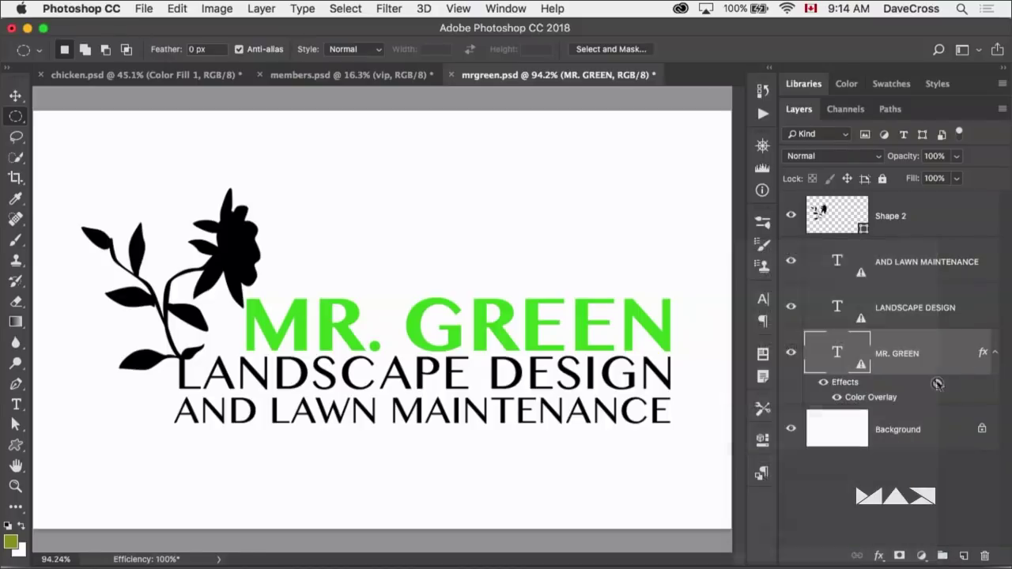
right_click(901, 397)
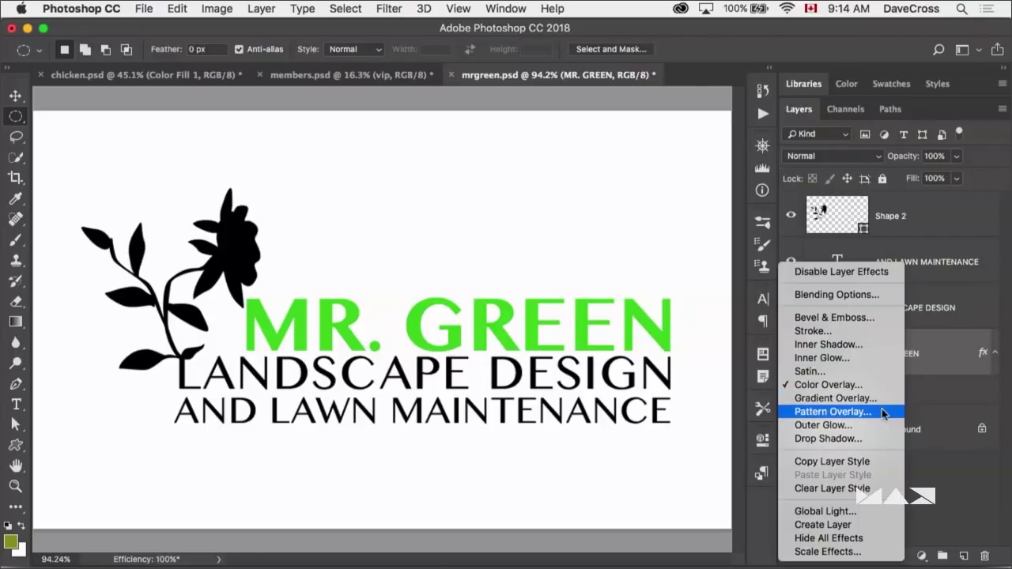
click(878, 462)
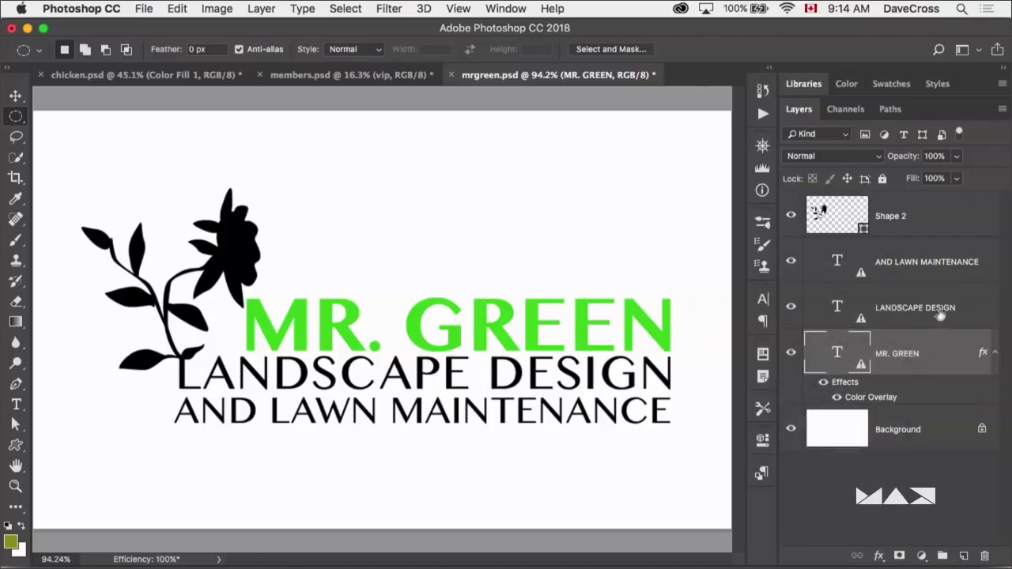
click(932, 267)
right_click(939, 269)
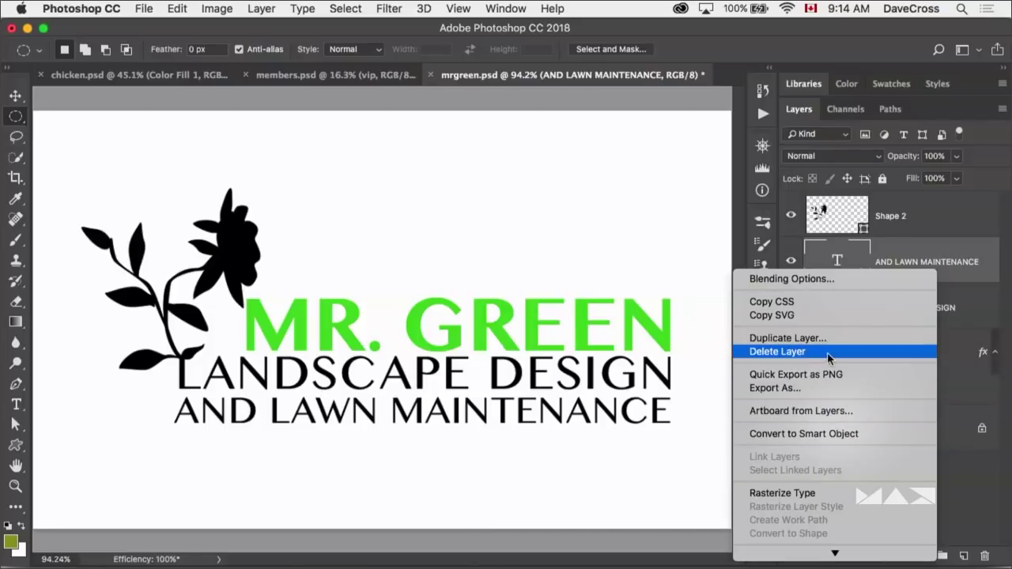
click(932, 281)
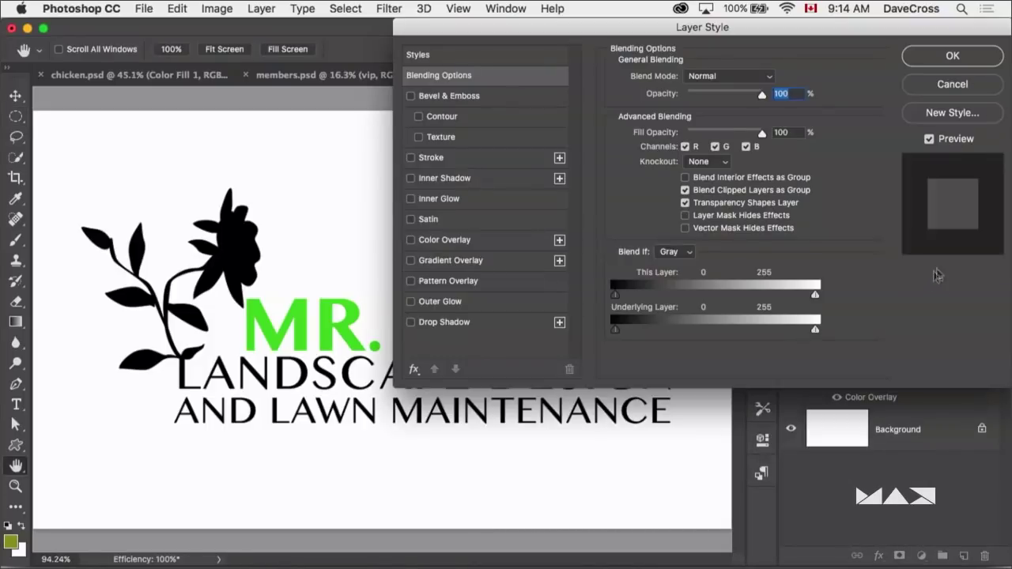
click(946, 87)
right_click(929, 278)
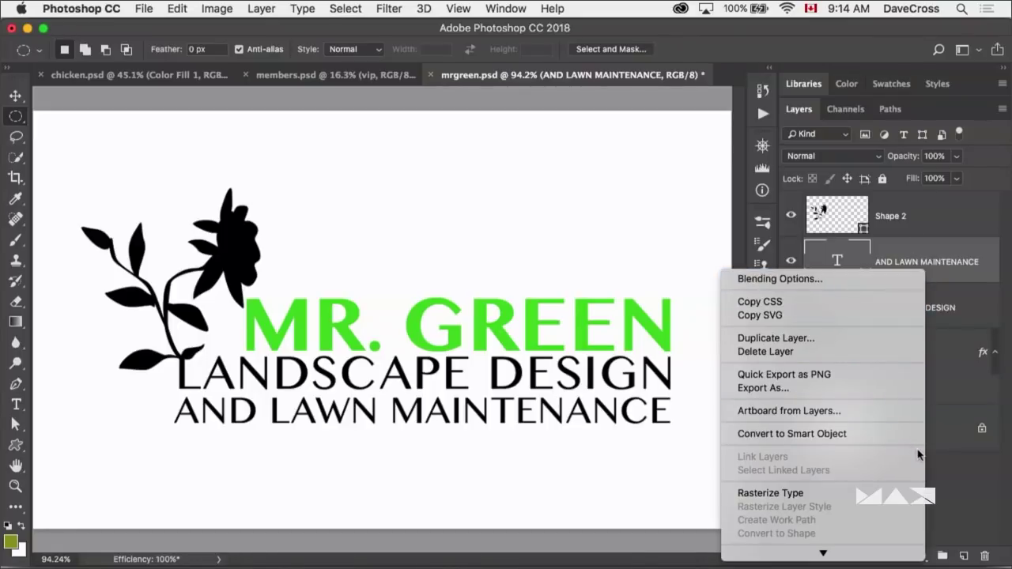
mouse_move(838, 554)
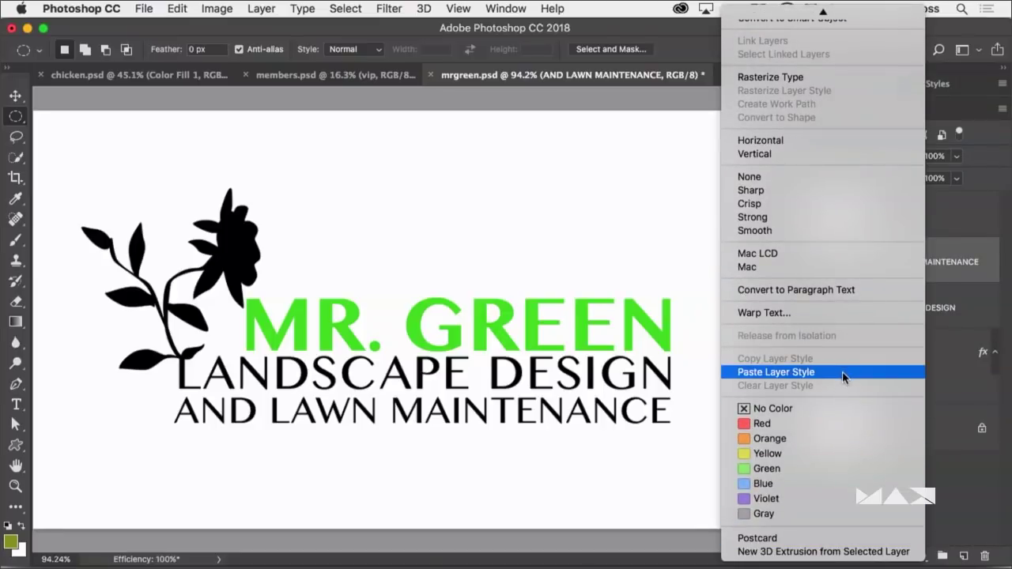
click(843, 373)
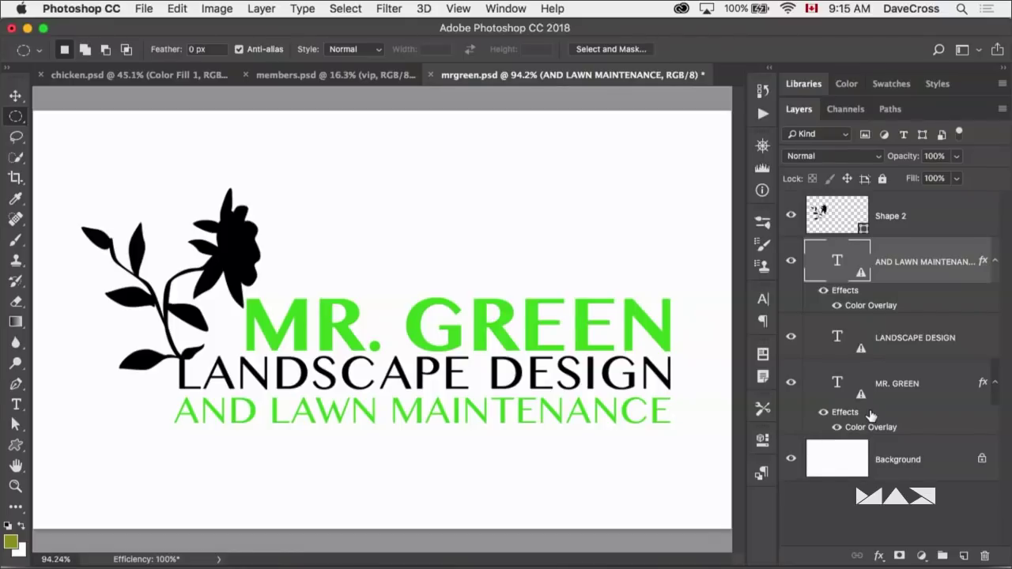
Step: In members.psd, copy the MEMBERS layer's Blend If settings as a layer style and paste them onto the vip layer
click(324, 75)
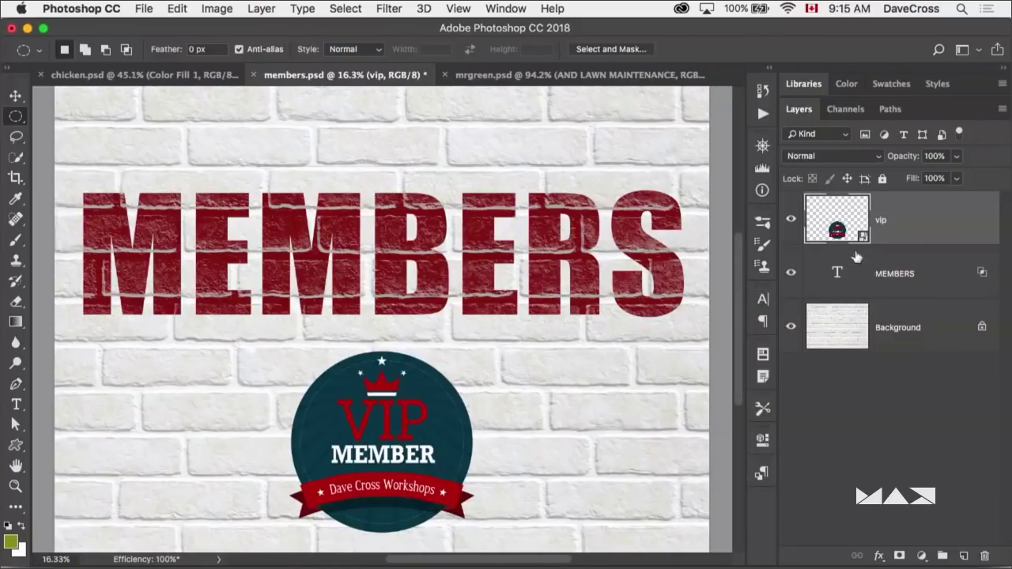
click(944, 278)
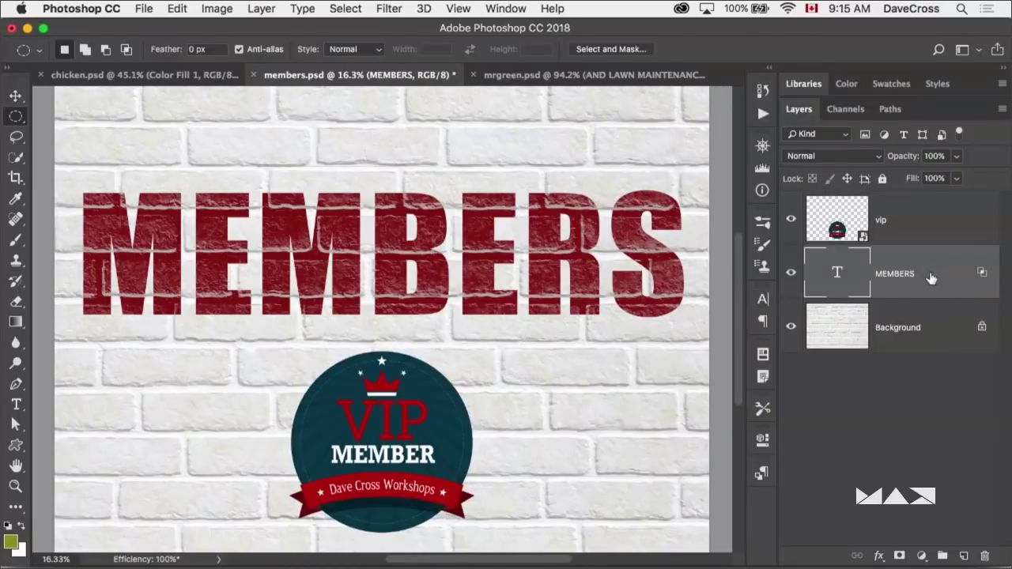
right_click(949, 282)
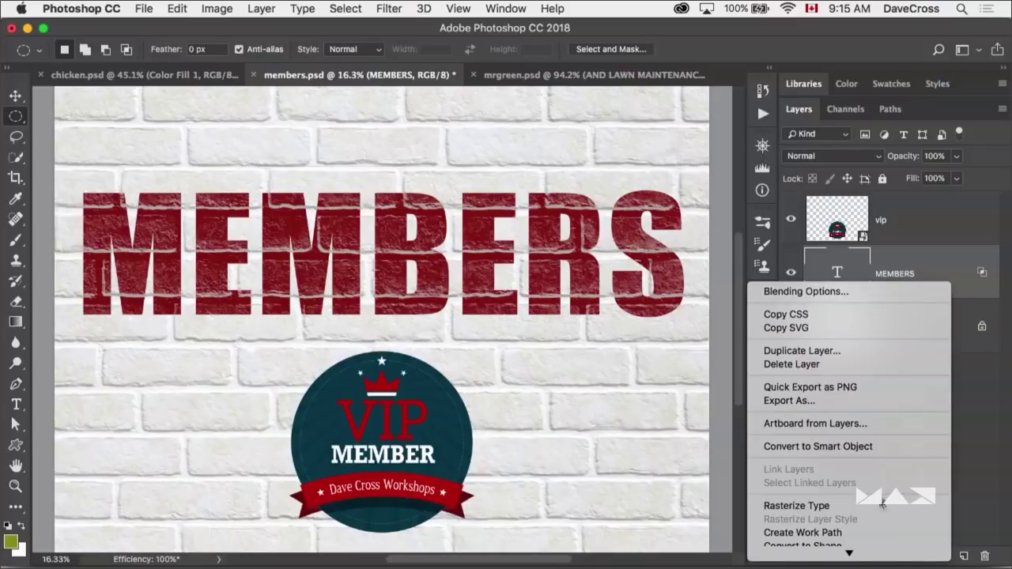
scroll(870, 514, down, 5)
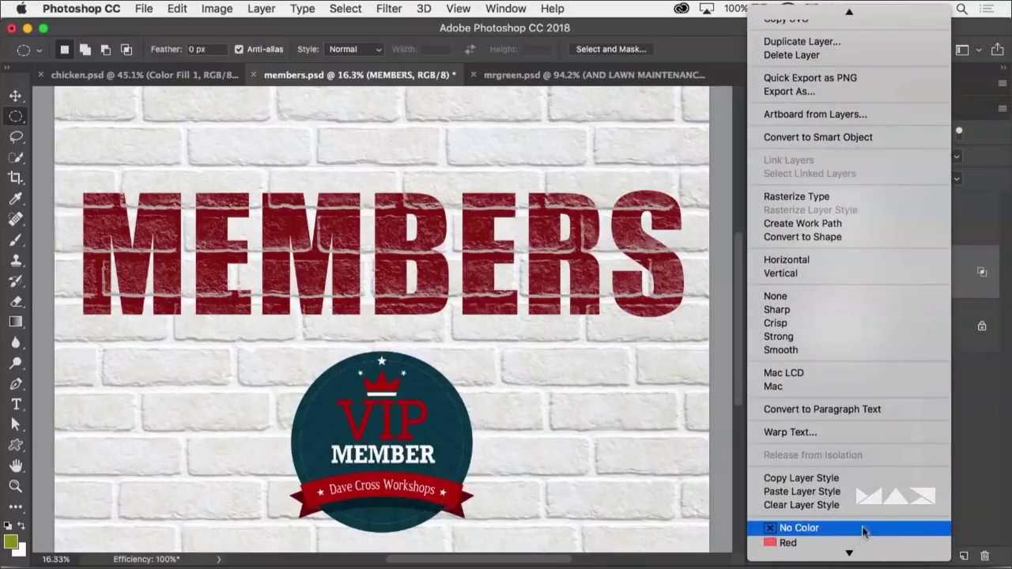
click(870, 478)
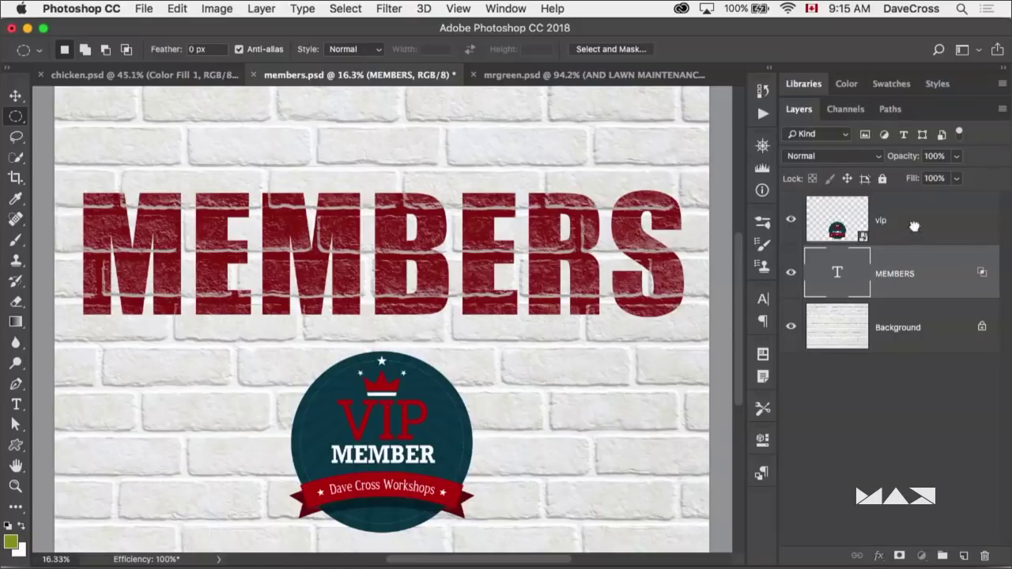
click(914, 227)
right_click(913, 227)
scroll(870, 316, down, 3)
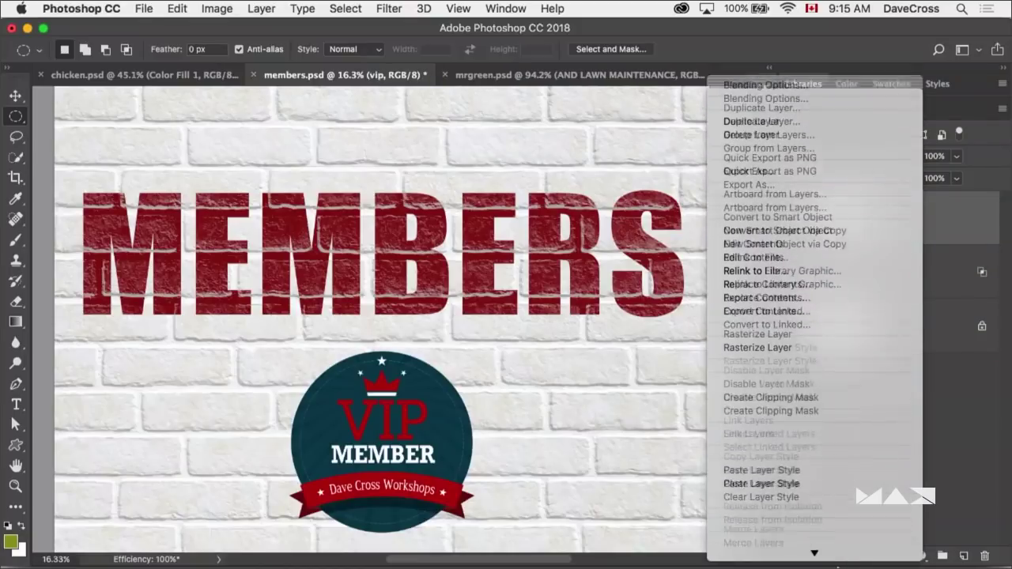
scroll(757, 102, down, 3)
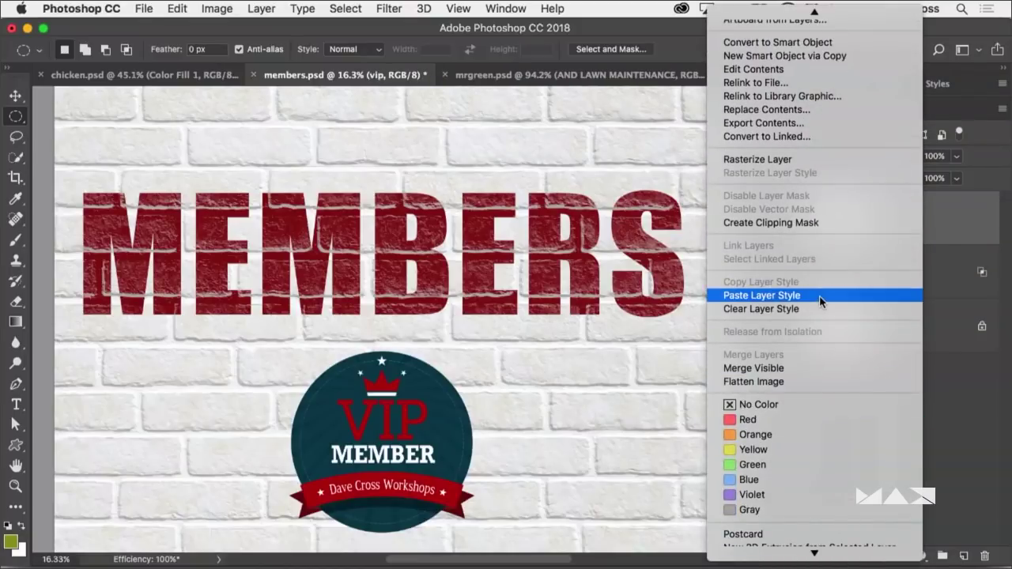
click(820, 296)
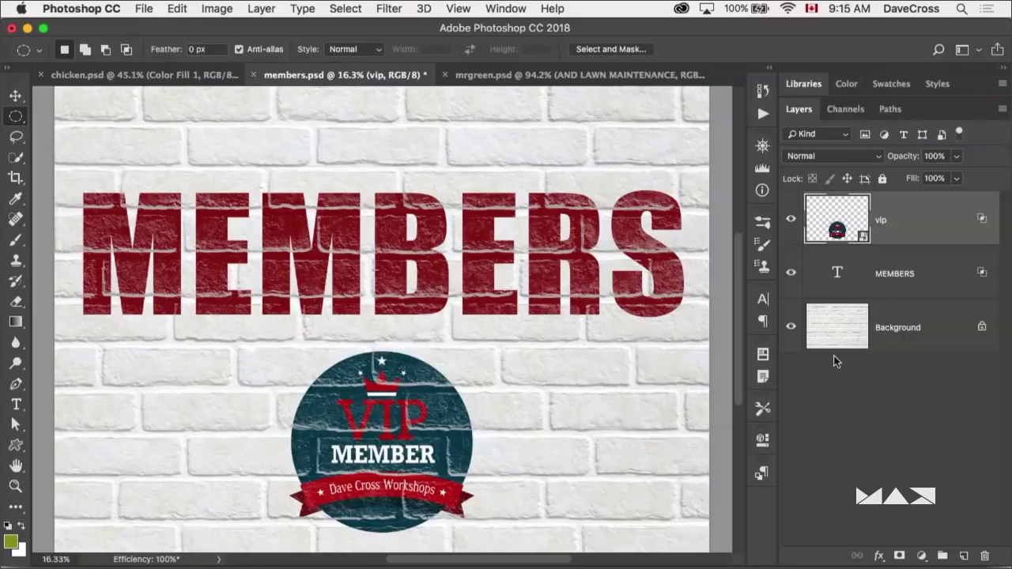
double_click(985, 225)
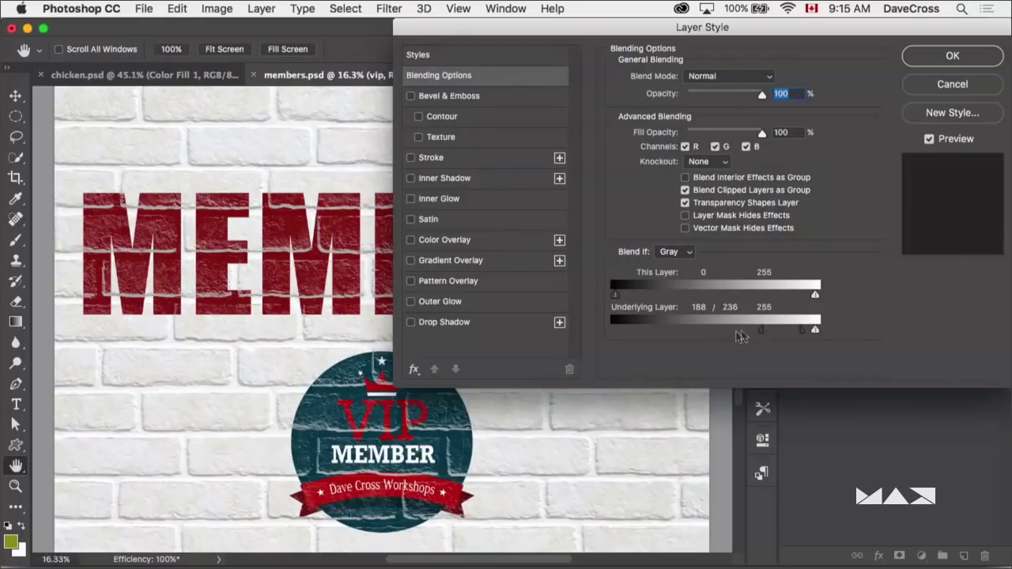
mouse_move(761, 94)
mouse_down()
mouse_move(748, 96)
mouse_move(763, 96)
mouse_up()
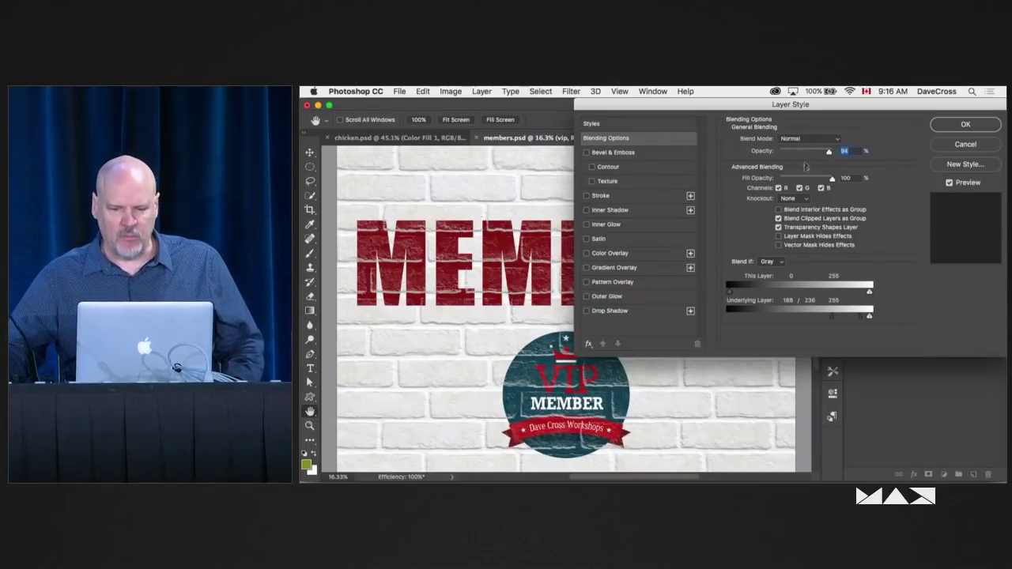
click(965, 144)
Step: Return to mrgreen.psd, undo the pasted layer style and the green Color Overlay, and select the MR. GREEN layer
click(650, 139)
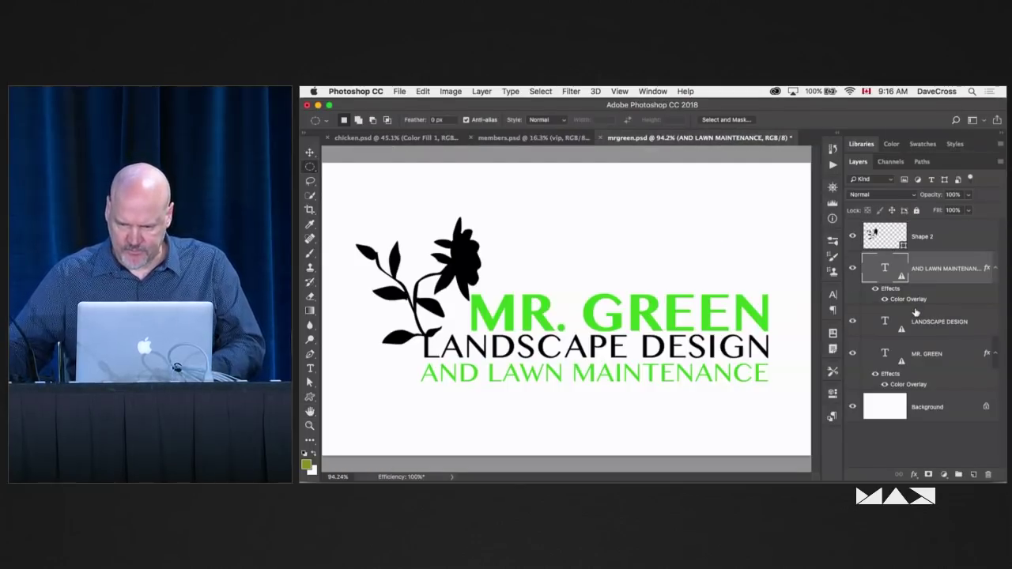
key(super+z)
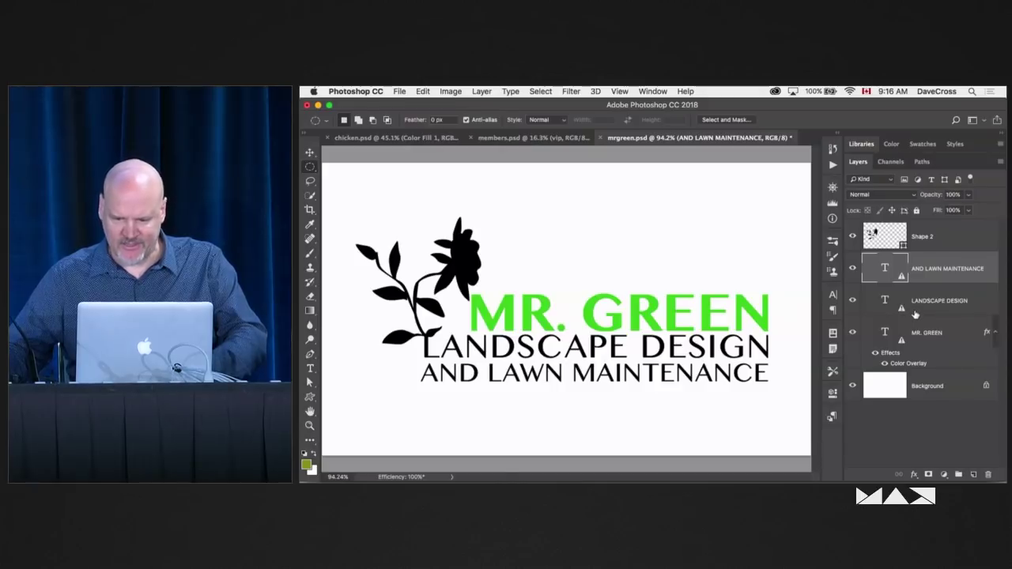
key(super+z)
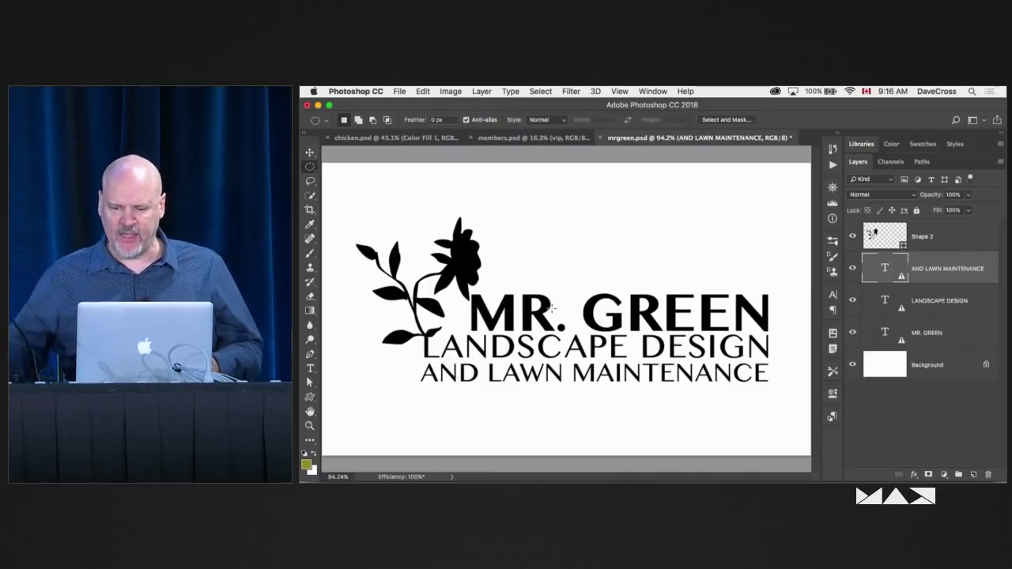
click(934, 332)
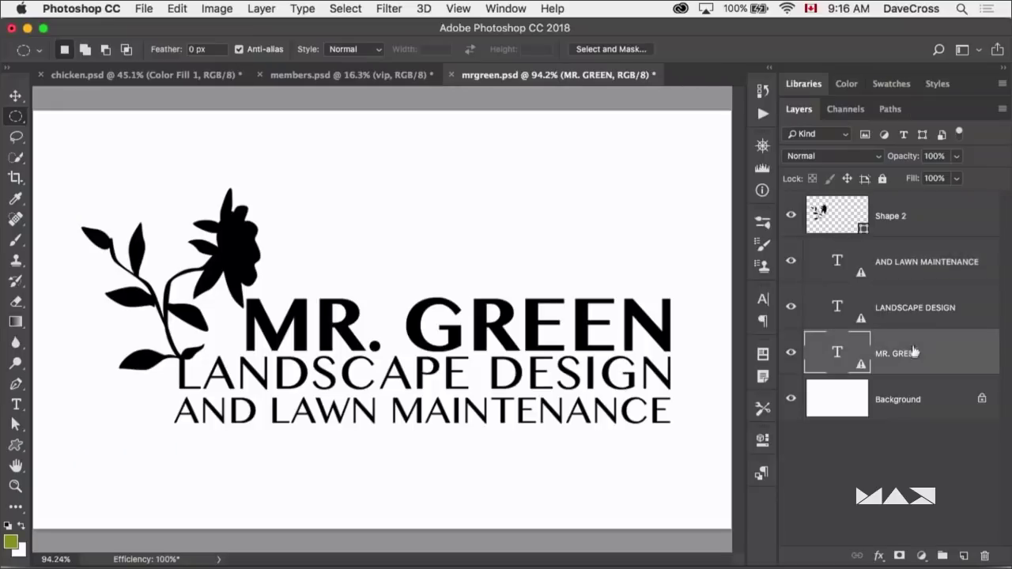
Step: Group the Shape 2 layer with the three text layers and add a bright green Color Overlay at 100% opacity to the group
shift+click(922, 222)
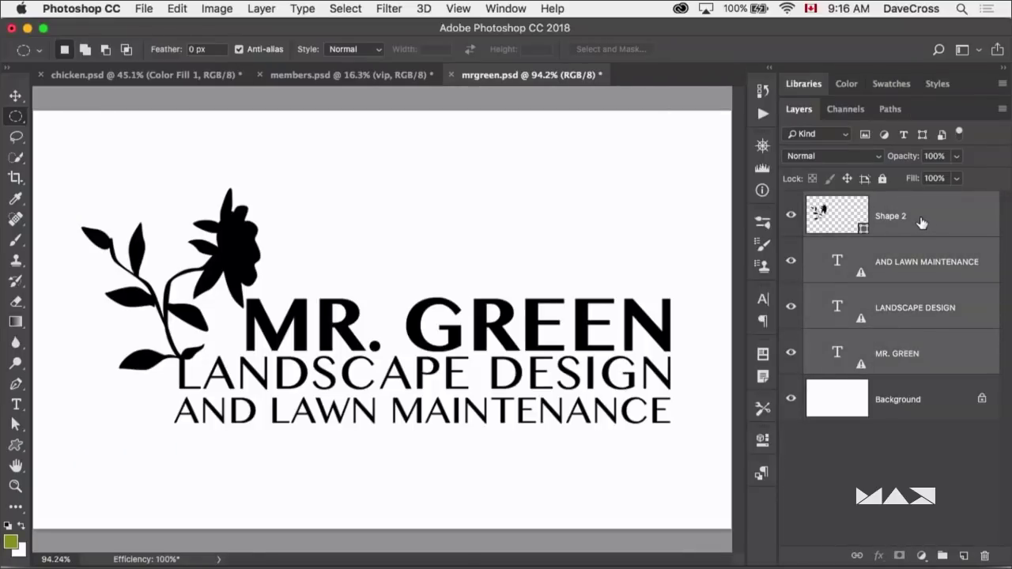
key(super+g)
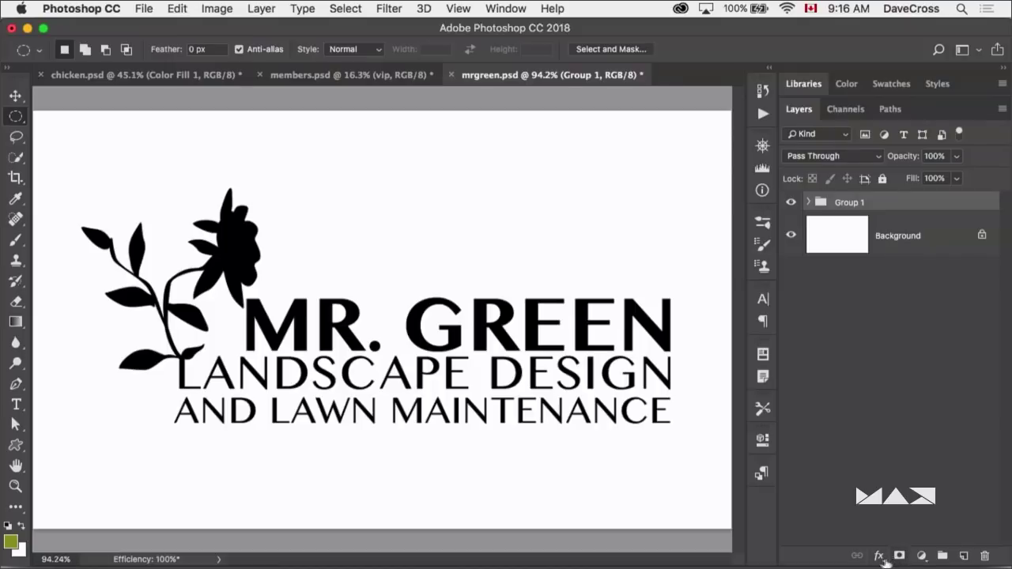
click(878, 556)
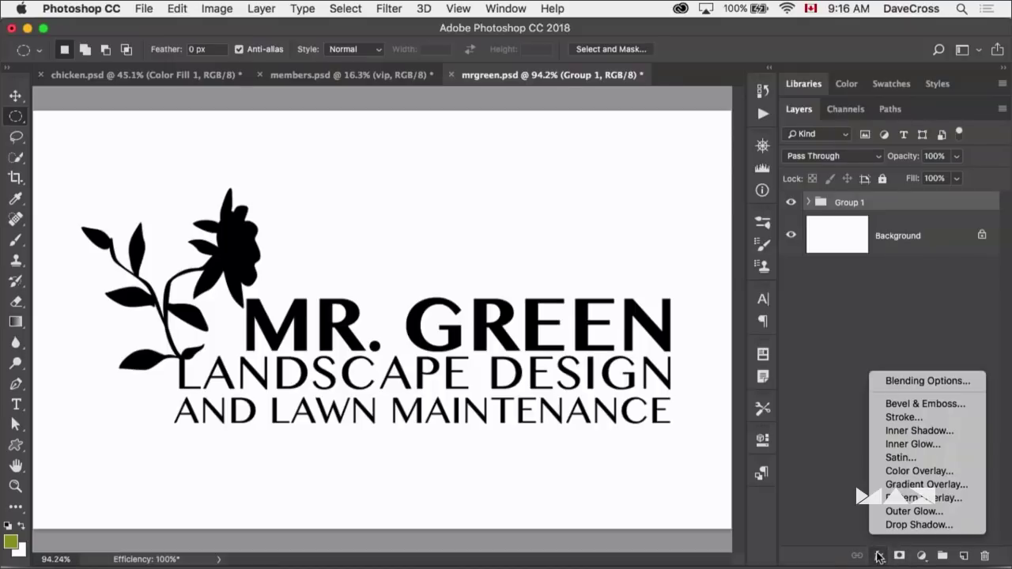
click(901, 473)
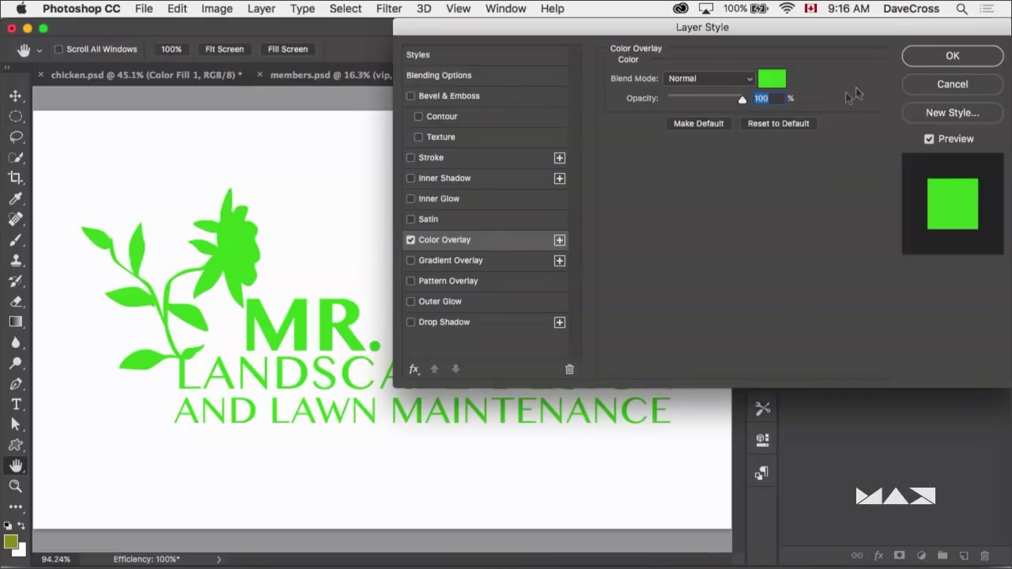
click(930, 57)
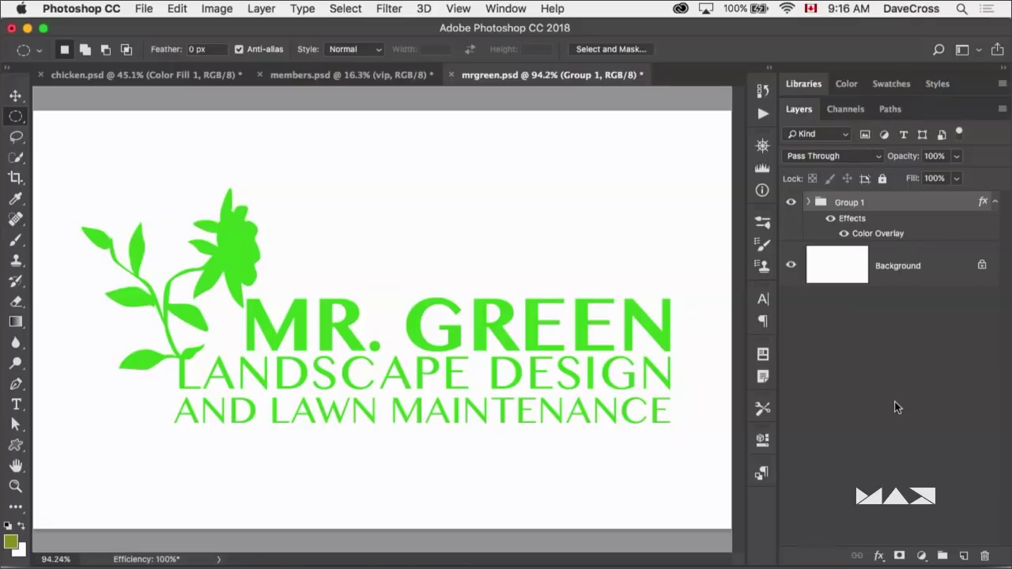
Step: Change the Color Overlay of Group 1 to dark green 2b7919
double_click(869, 234)
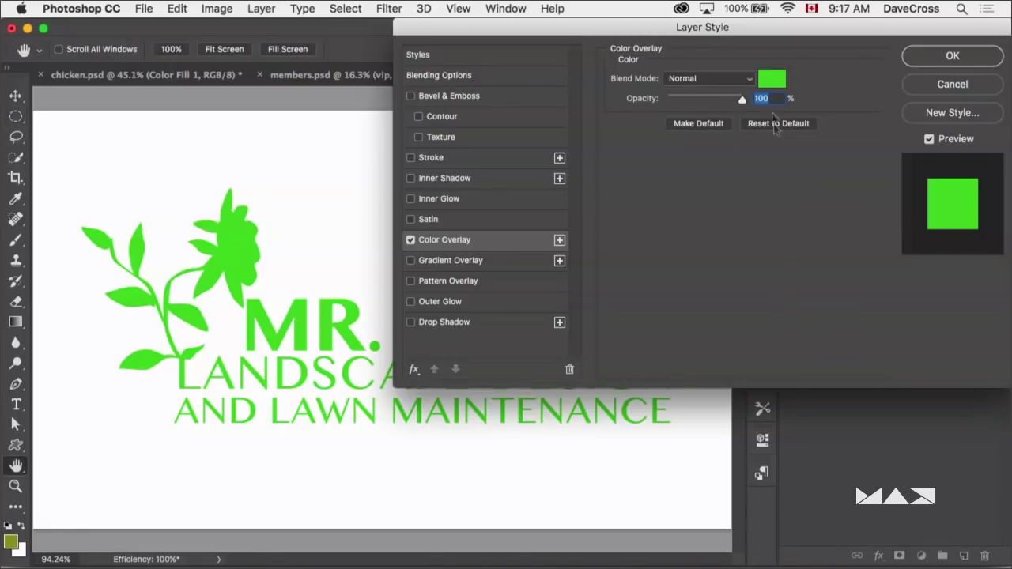
click(772, 78)
click(669, 203)
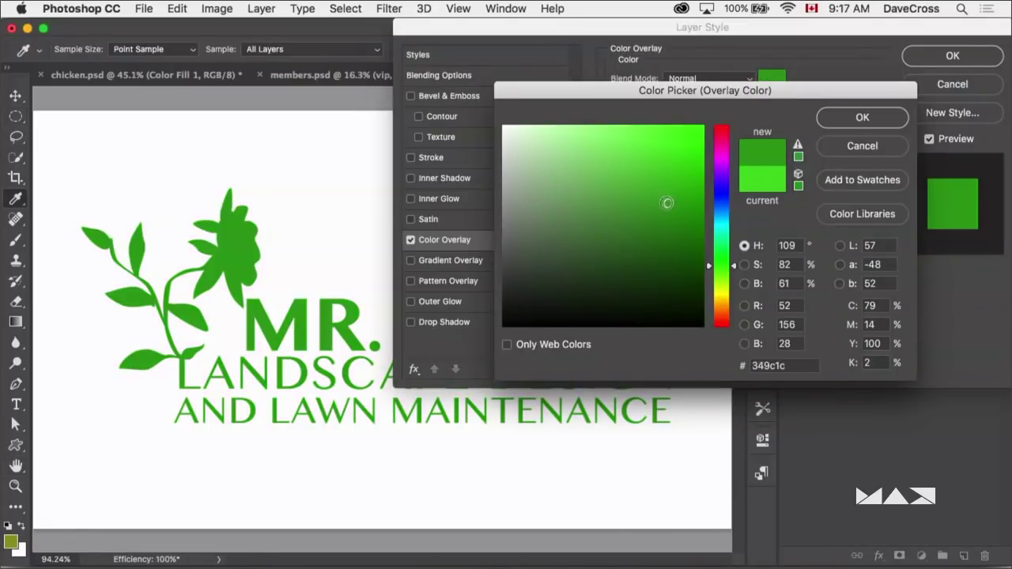
click(575, 210)
click(575, 152)
click(662, 231)
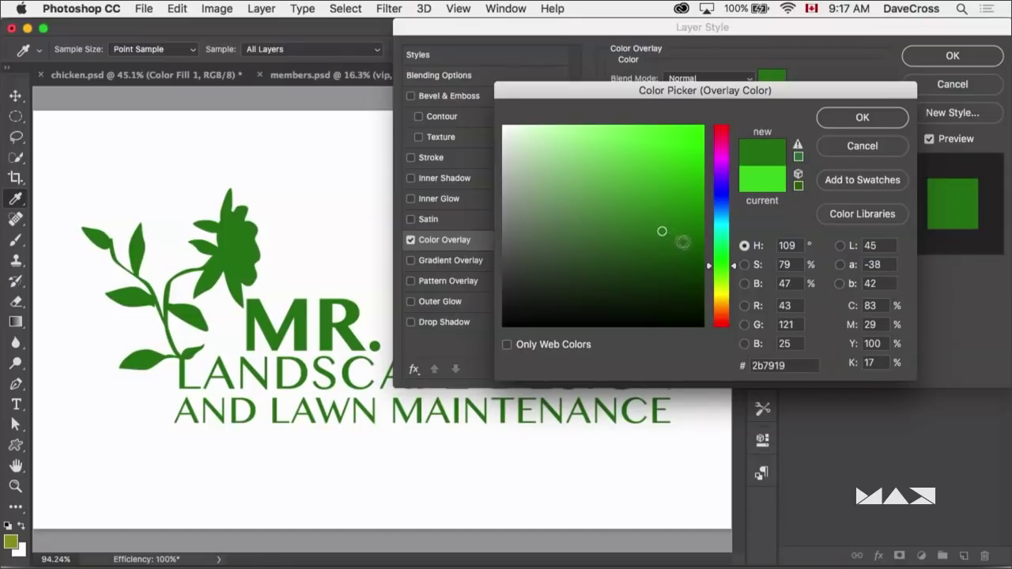
click(839, 118)
click(941, 62)
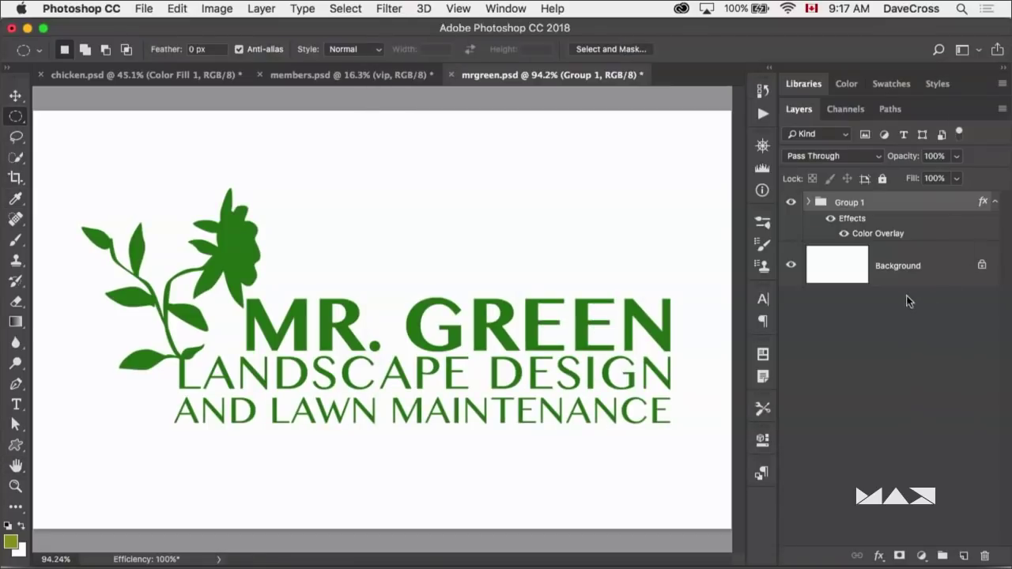
Step: Add a new layer inside Group 1 and fill a thin rectangular bar on it beneath the AND LAWN MAINTENANCE text
click(806, 203)
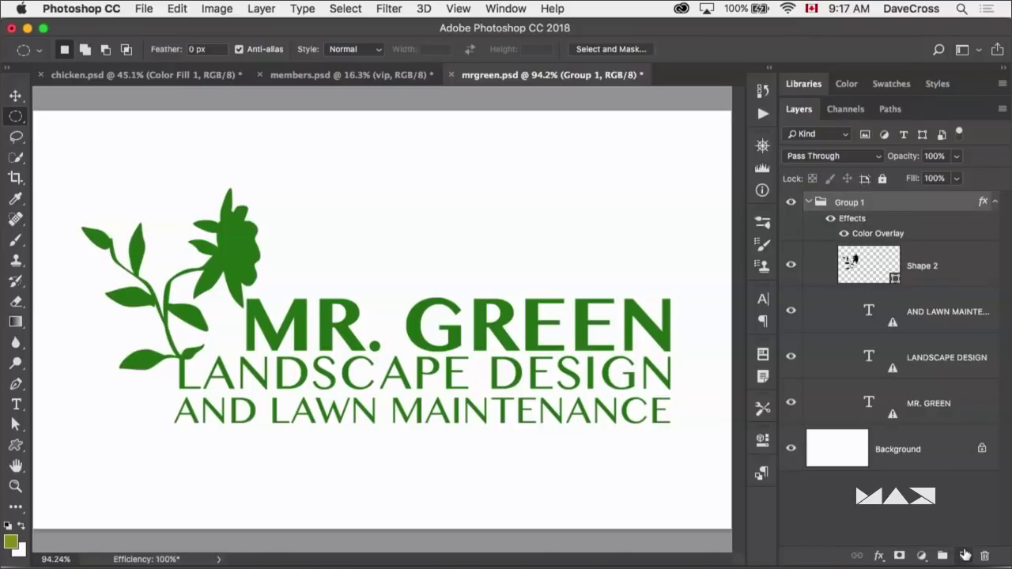
click(965, 555)
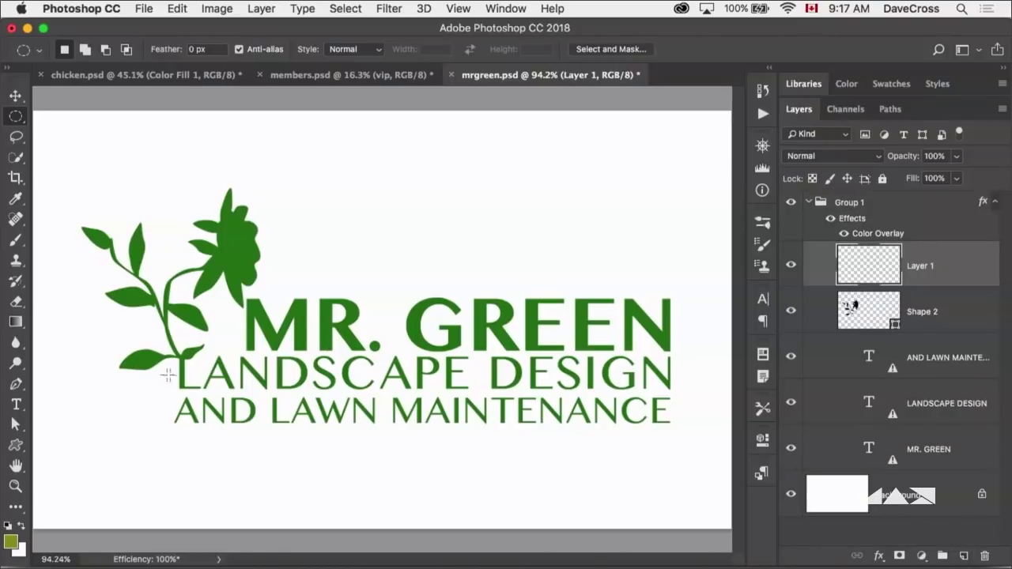
drag(176, 435, 629, 463)
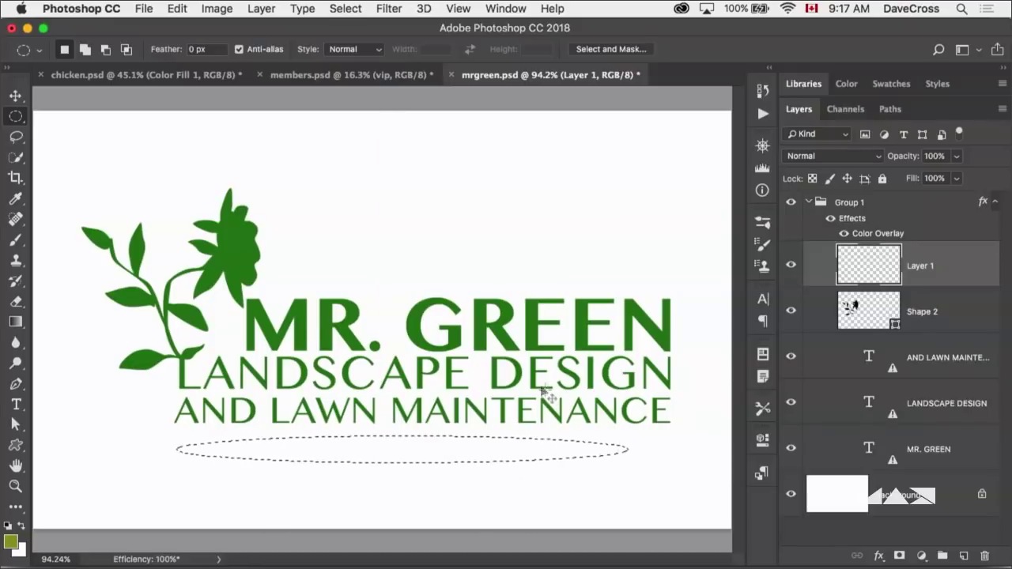
key(super+d)
key(shift+m)
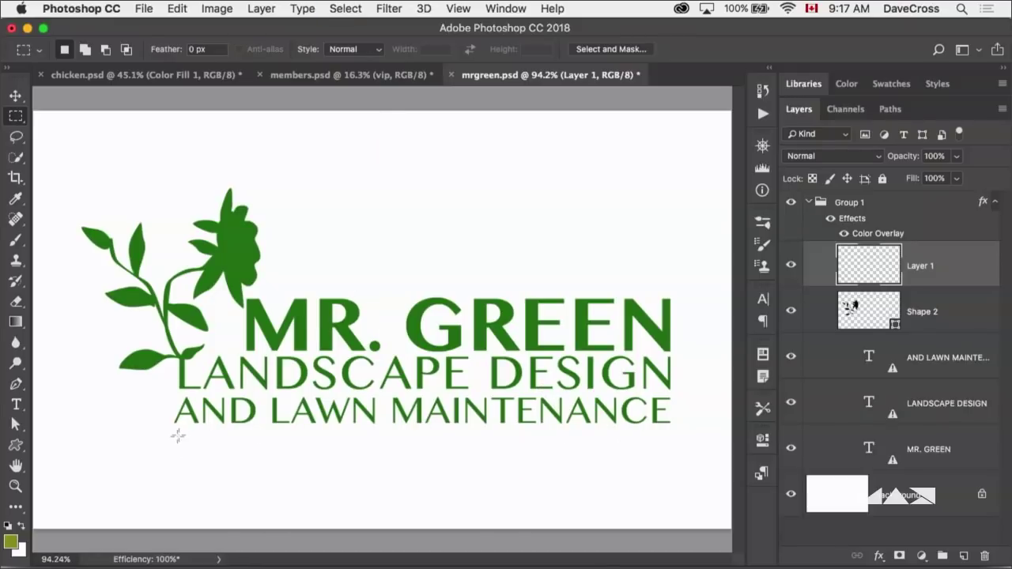
drag(178, 436, 669, 454)
key(alt+BackSpace)
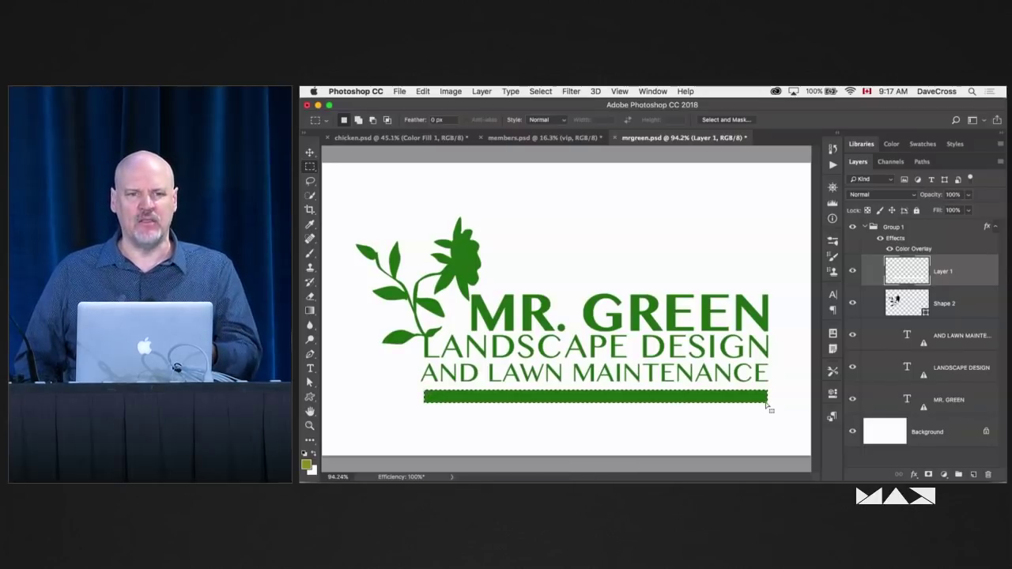
key(super+d)
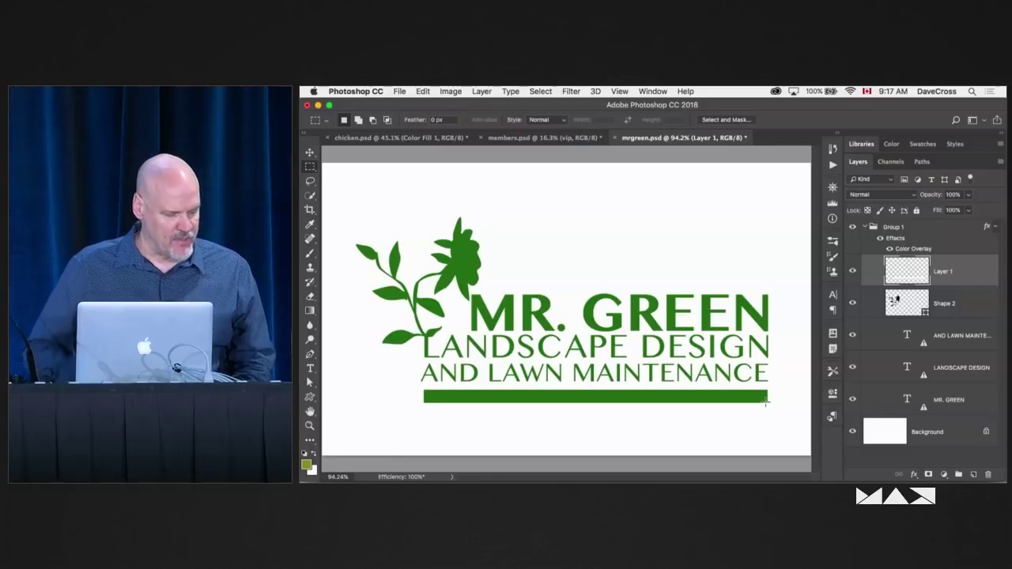
Step: Switch to Adobe Bridge, open iceland2.jpg from the max-habits folder in Photoshop, and fit it to the screen
key(super+Tab)
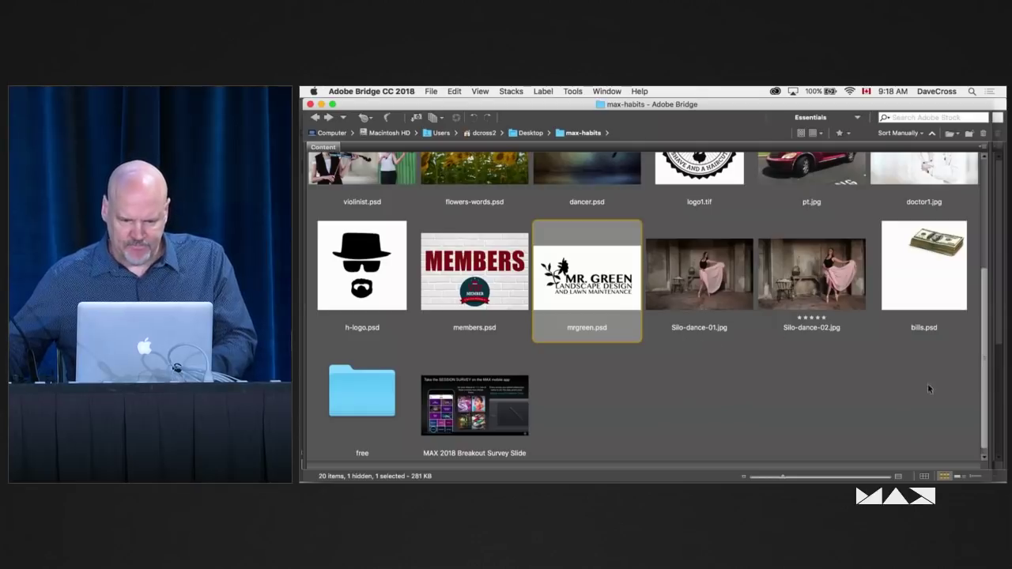
scroll(650, 306, up, 5)
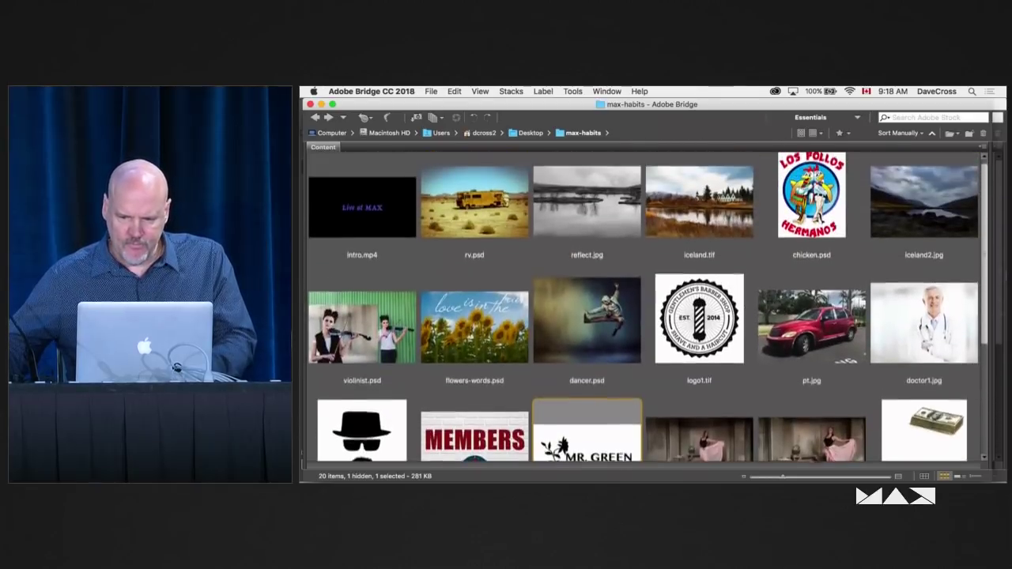
double_click(932, 221)
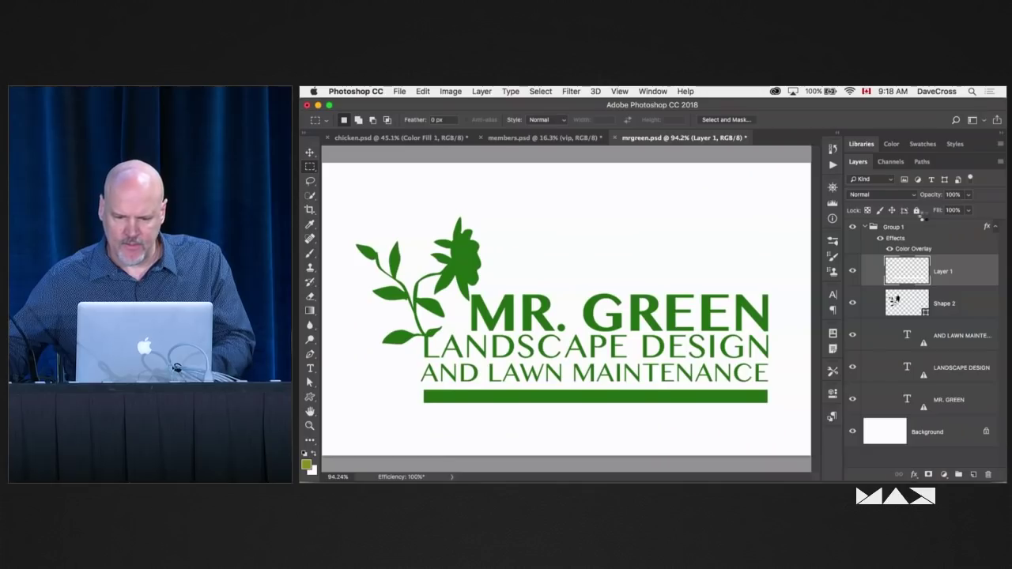
key(super+0)
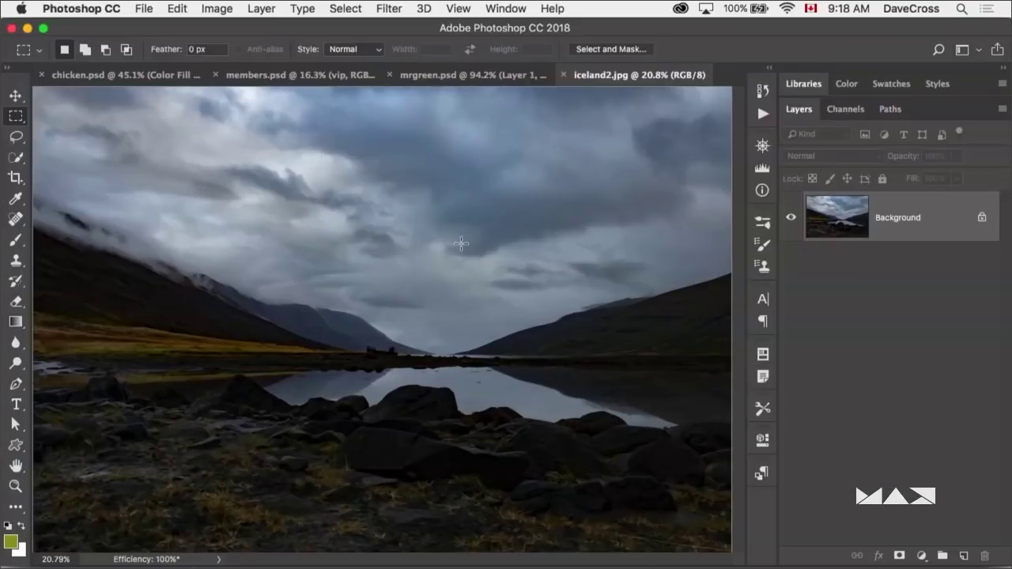
click(922, 556)
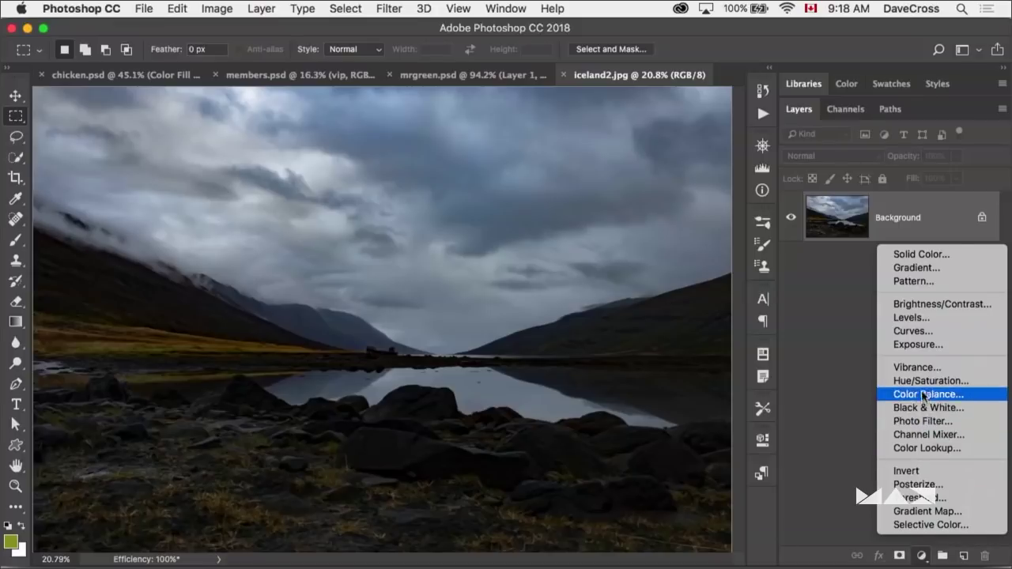
click(918, 367)
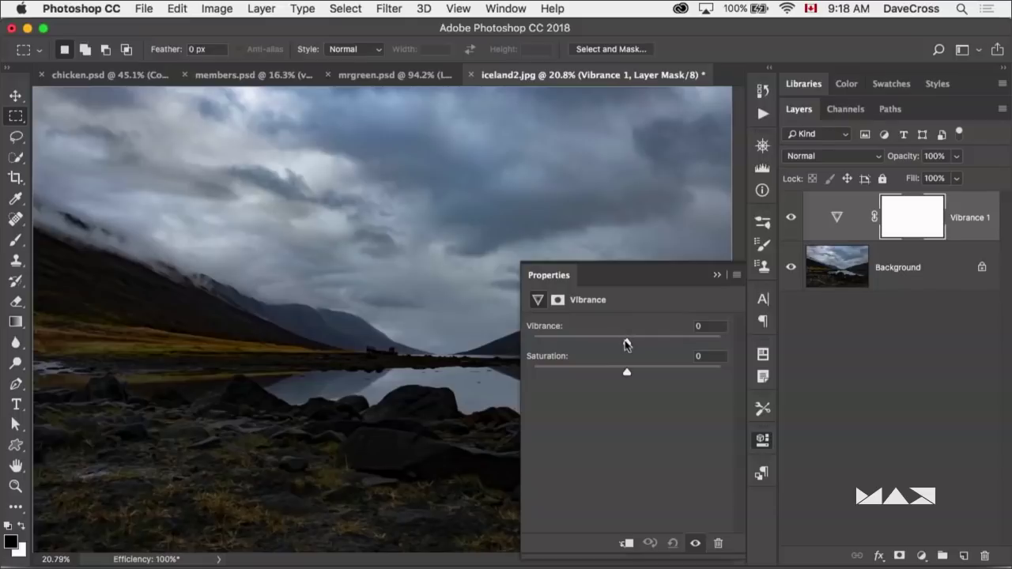
drag(627, 341, 657, 344)
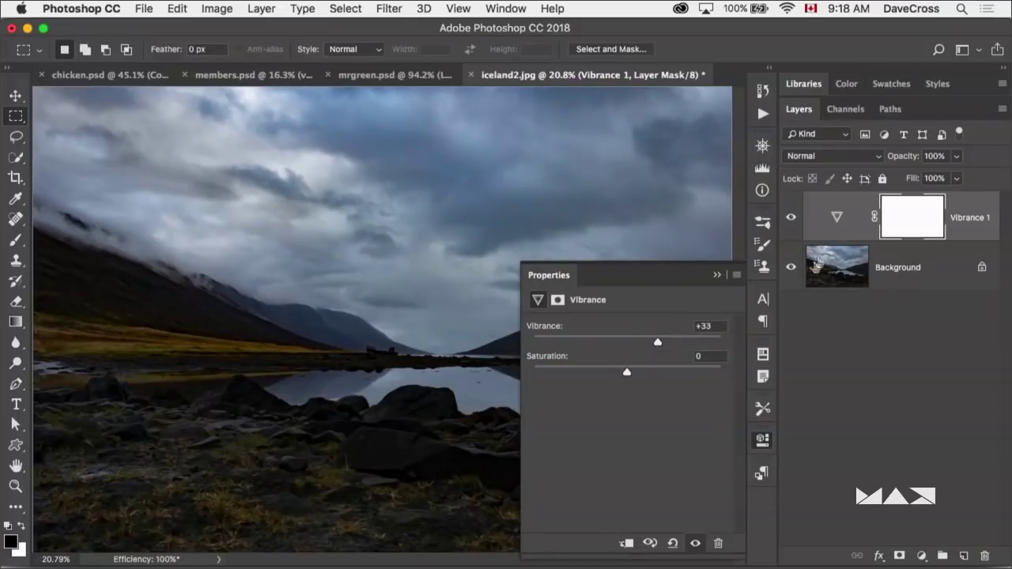
drag(831, 225, 985, 556)
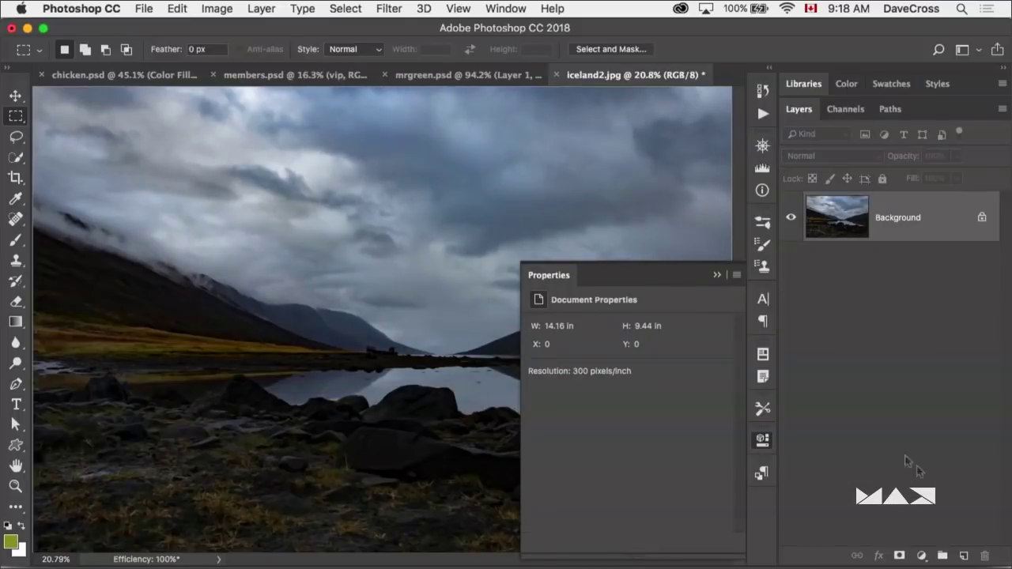
Step: Select the sky with the Quick Selection tool and subtract the misty slope of the mountain from the selection
key(w)
mouse_move(411, 198)
mouse_down()
mouse_move(534, 196)
mouse_move(562, 178)
mouse_up()
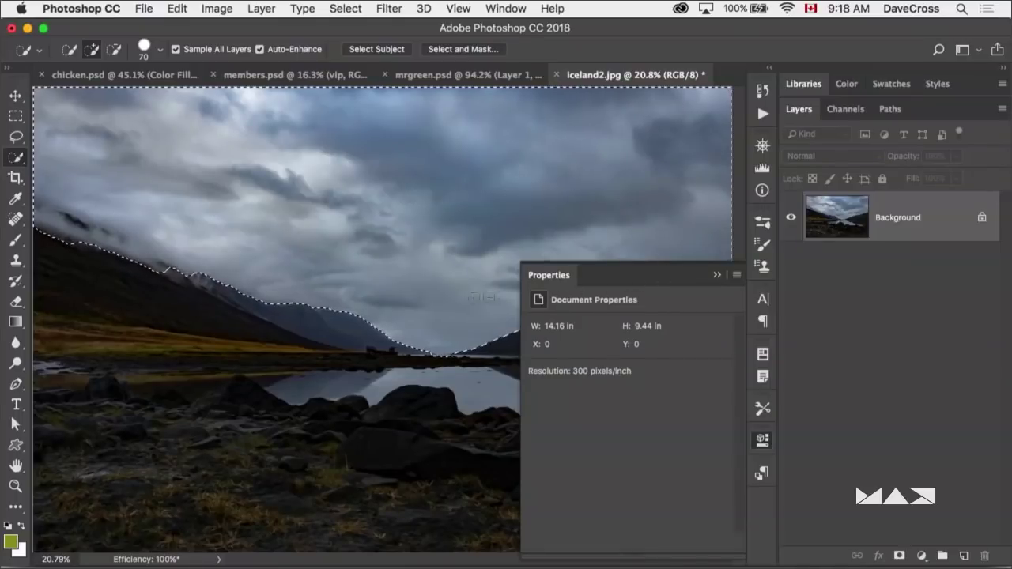
key(alt)
drag(140, 259, 23, 215)
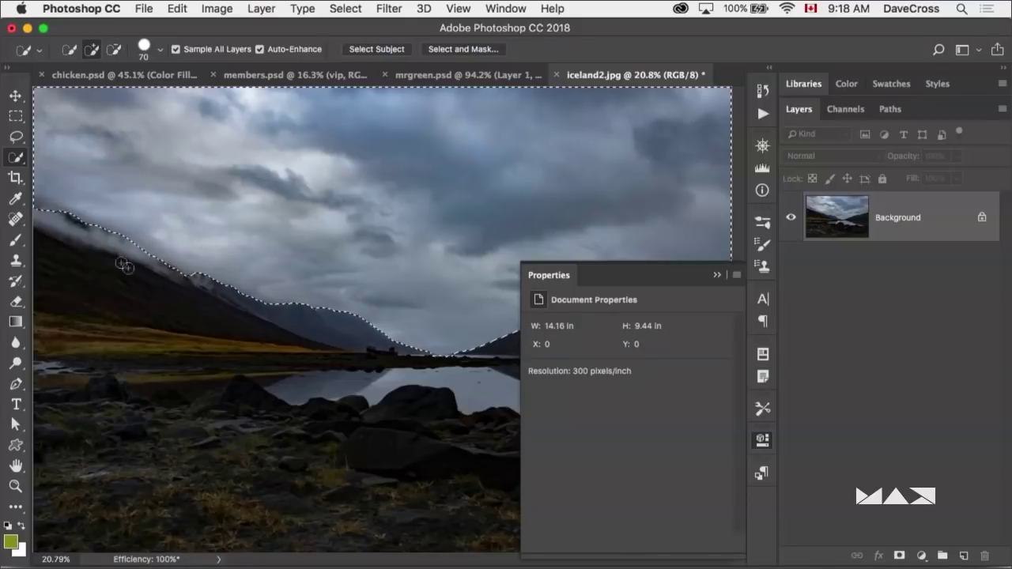
click(717, 275)
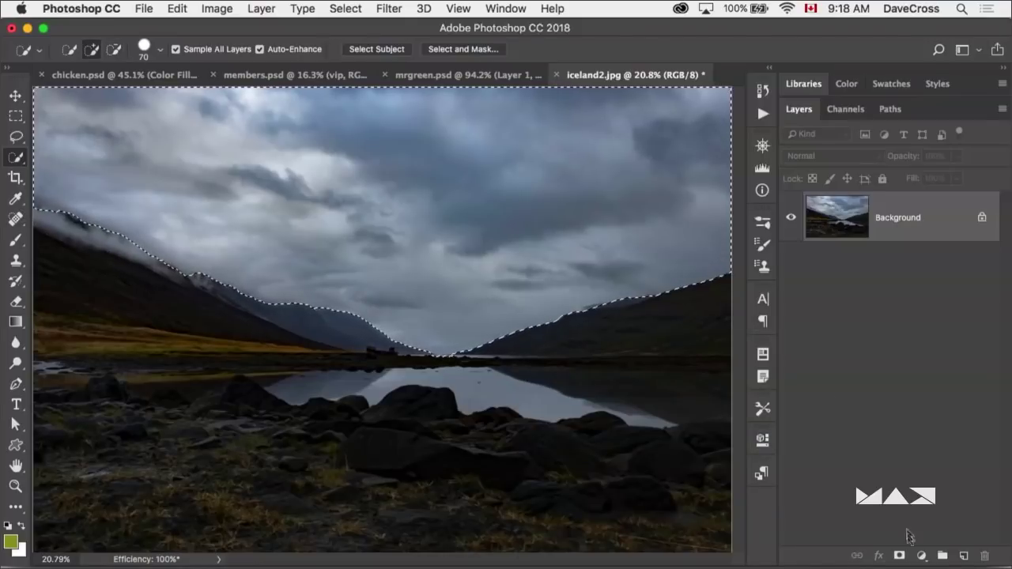
Step: Add a Vibrance adjustment layer masked to the sky with Vibrance +3 and Saturation +81
click(921, 556)
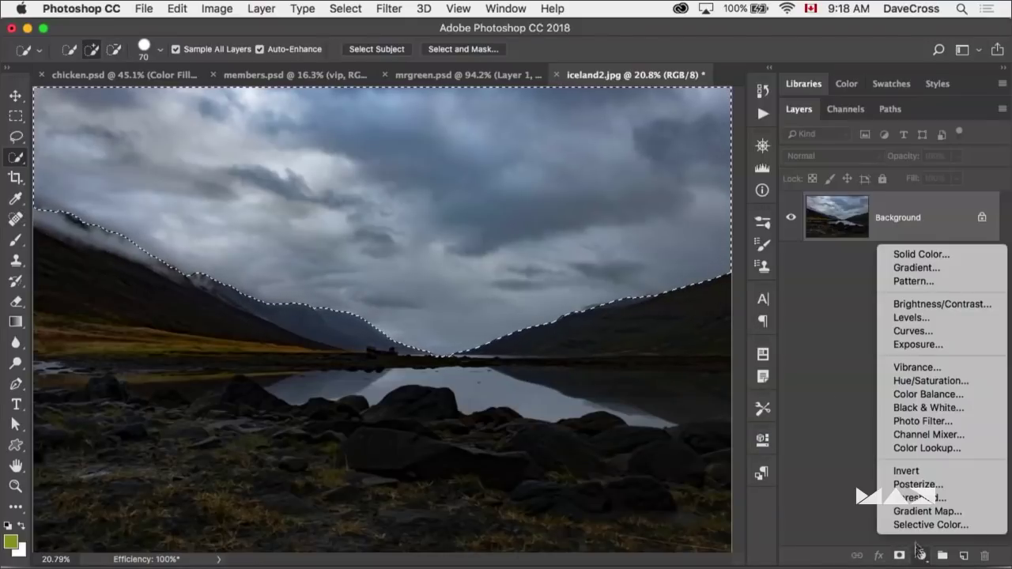
click(901, 369)
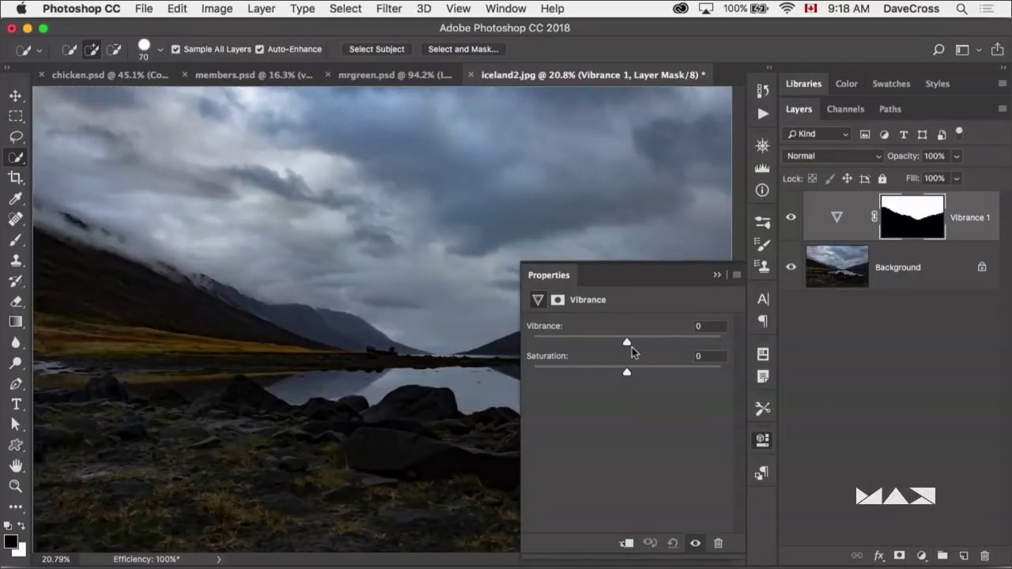
drag(627, 342, 630, 341)
drag(627, 372, 705, 383)
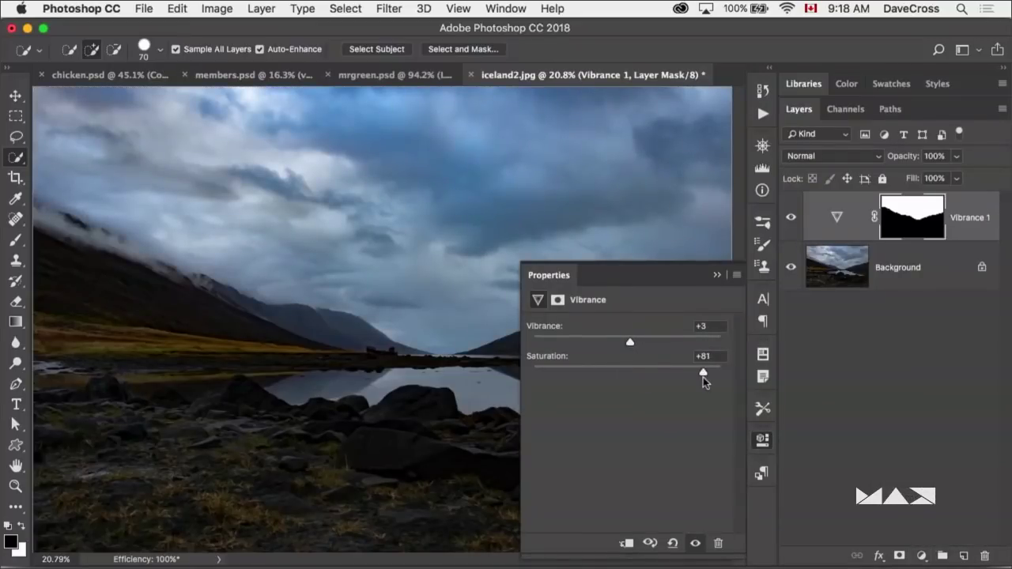
click(718, 274)
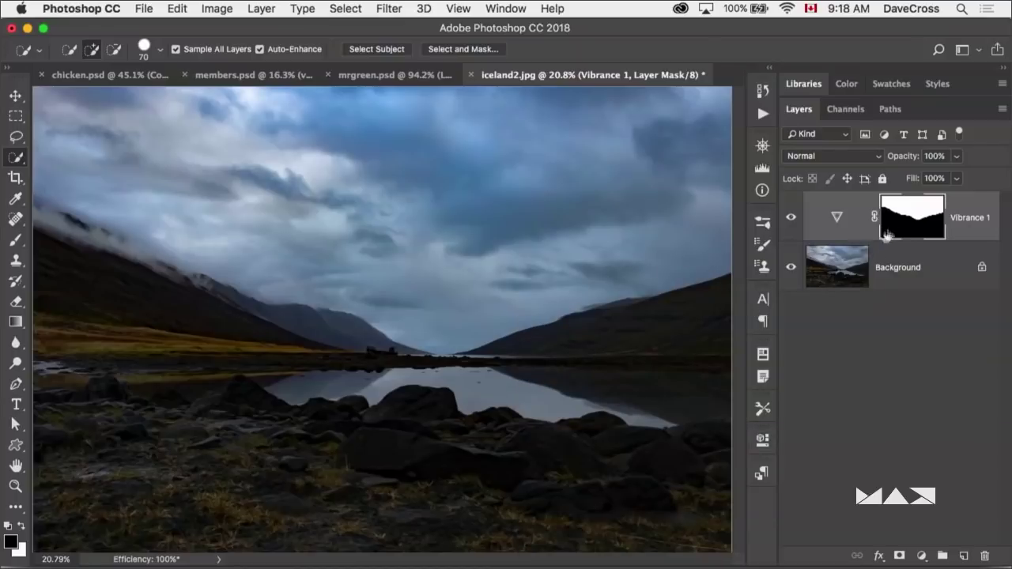
Step: Load the Vibrance mask as a selection and add a Warming Filter (85) Photo Filter layer for the sky with increased density
super+click(914, 220)
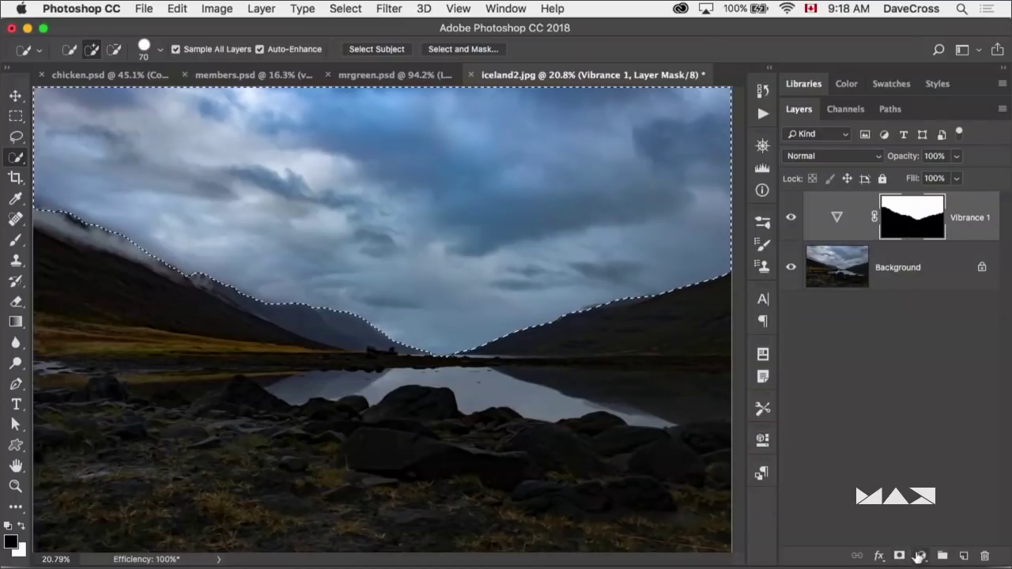
click(921, 556)
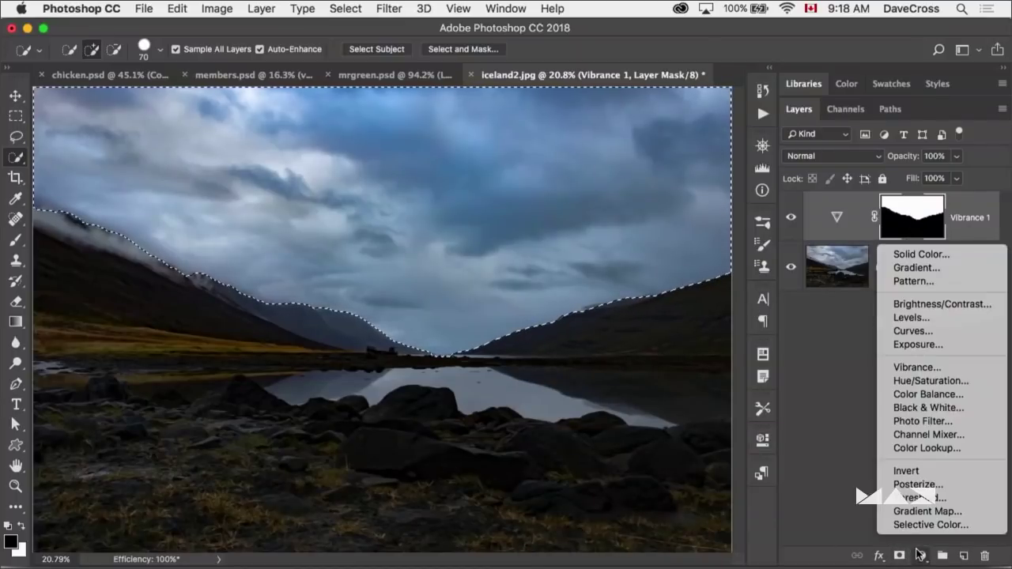
click(918, 422)
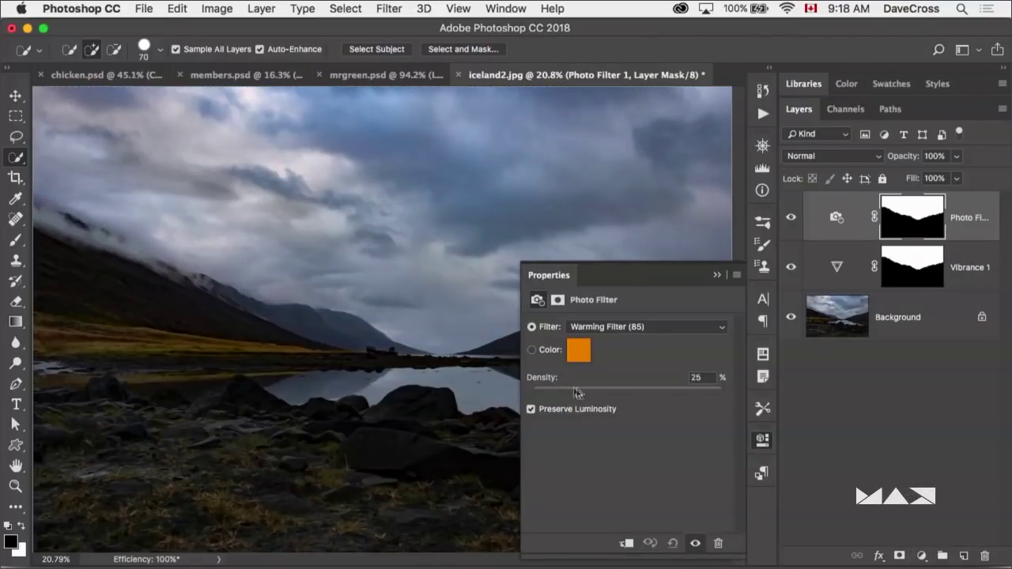
drag(575, 388, 635, 393)
click(718, 275)
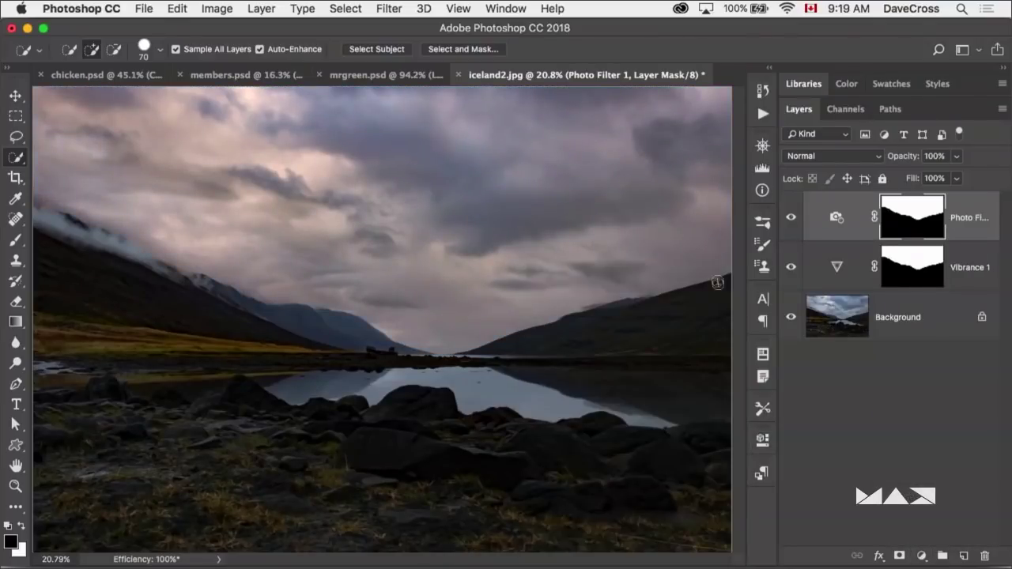
super+click(915, 227)
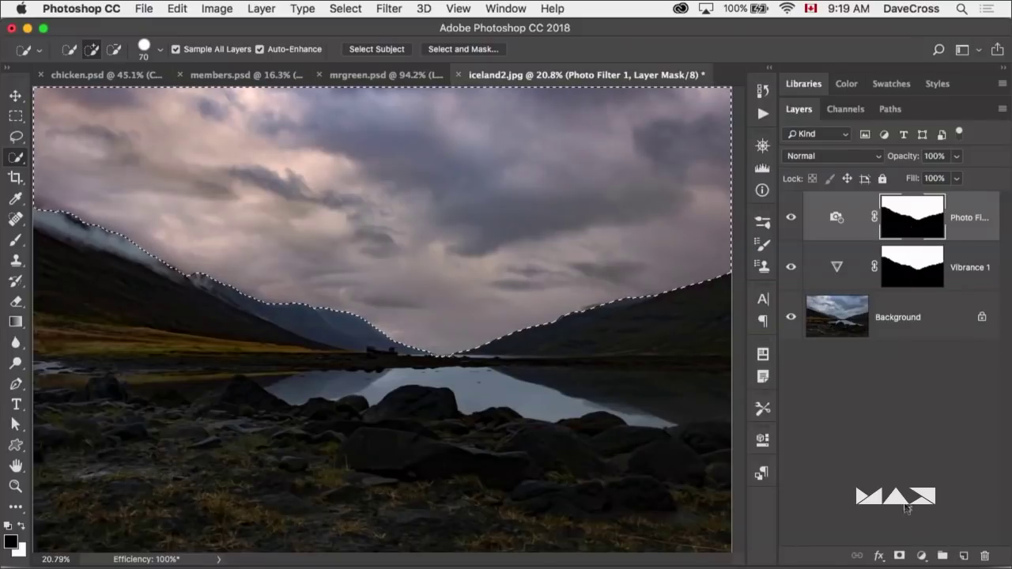
click(921, 557)
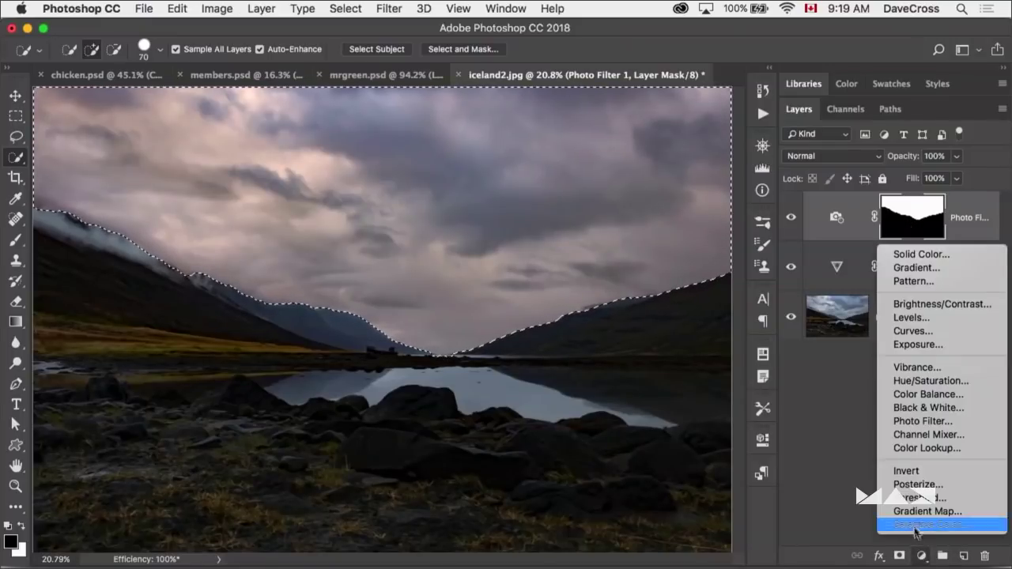
click(851, 430)
key(super+d)
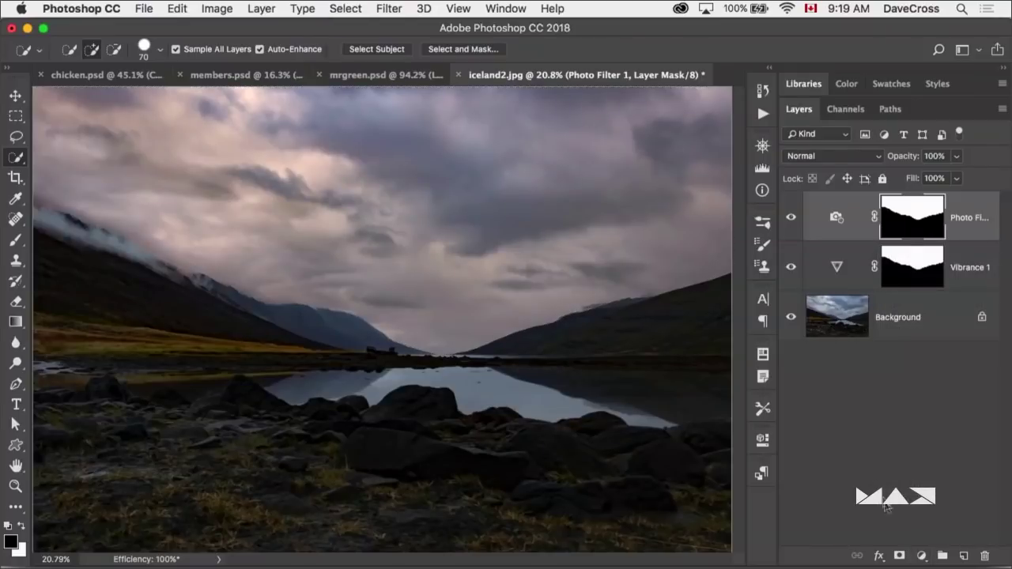
Step: Add an unmasked Curves adjustment layer above the Photo Filter layer and raise the curve's midpoint to brighten the image
click(922, 556)
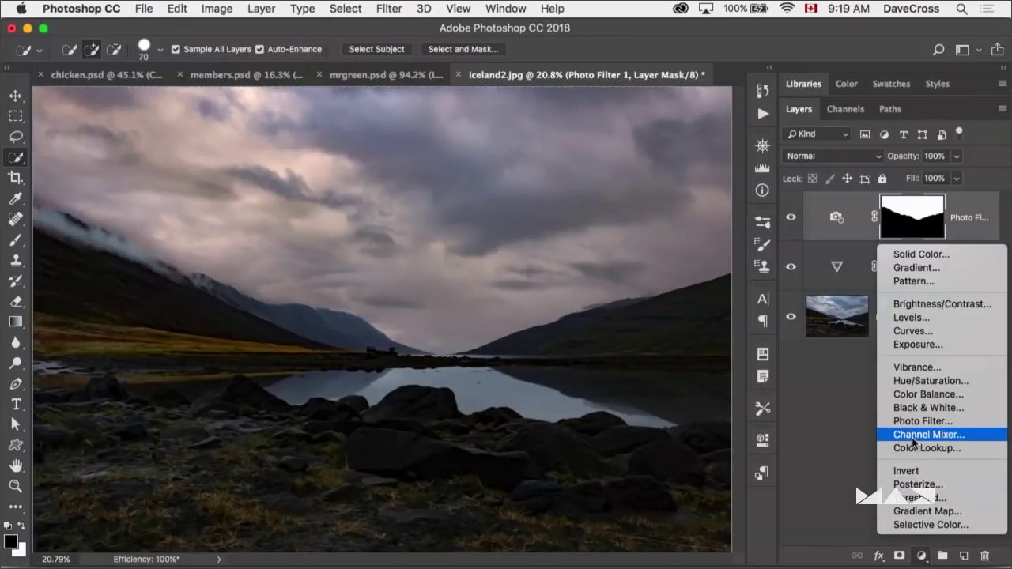
click(917, 331)
drag(642, 439, 642, 421)
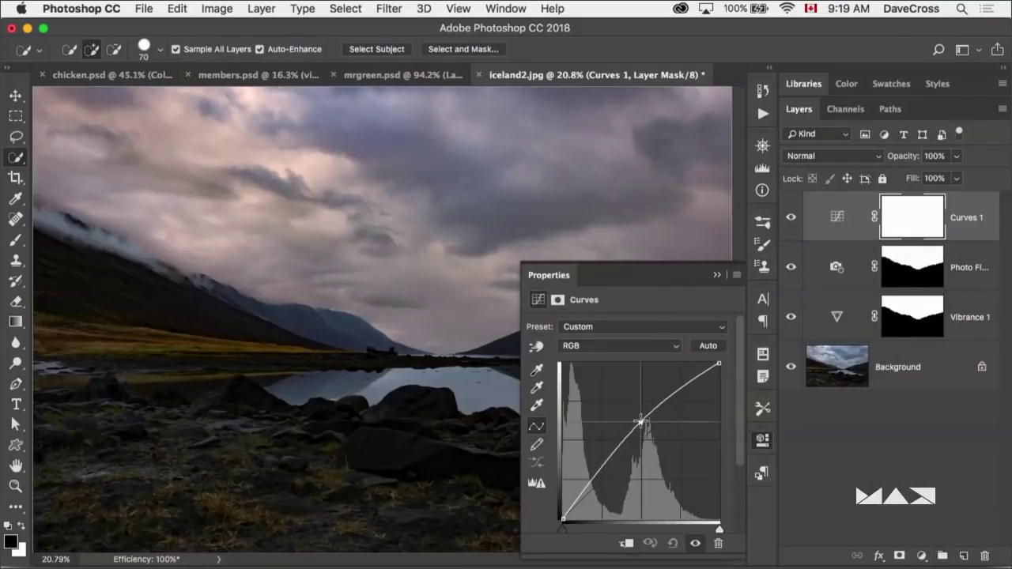
click(717, 275)
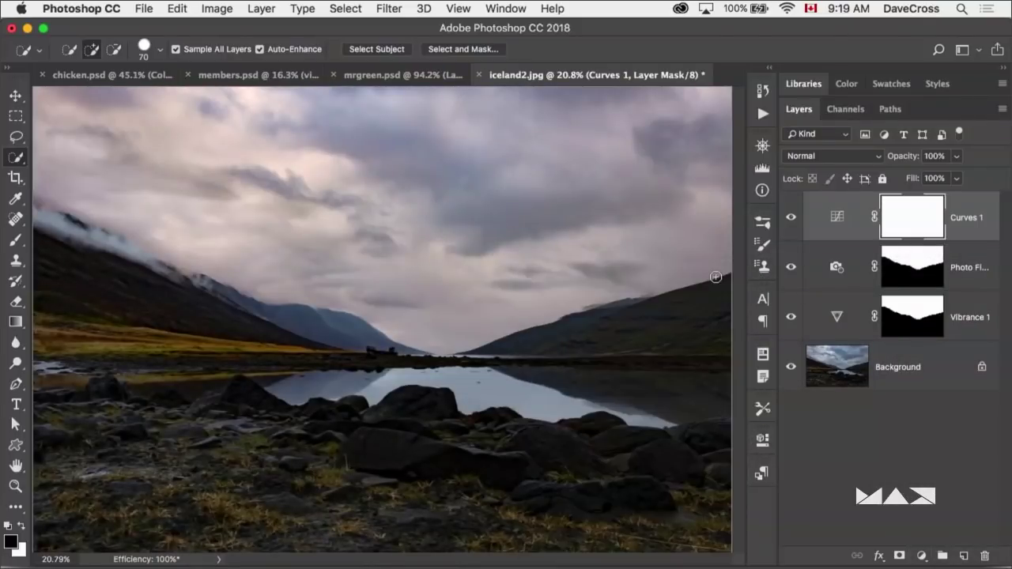
Step: Copy the Photo Filter layer's sky mask onto the Curves layer, replacing its existing mask
click(922, 273)
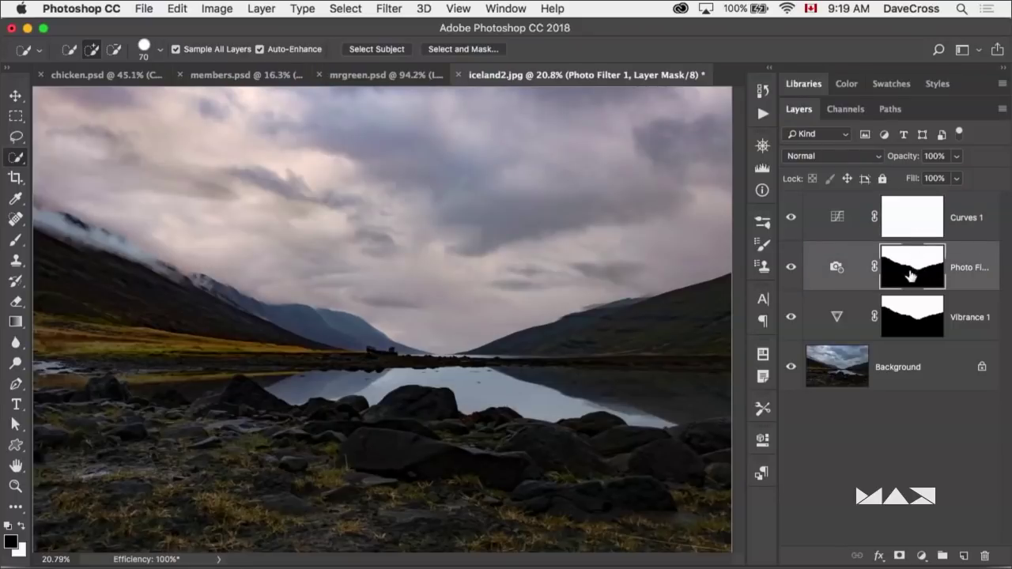
drag(910, 275, 912, 221)
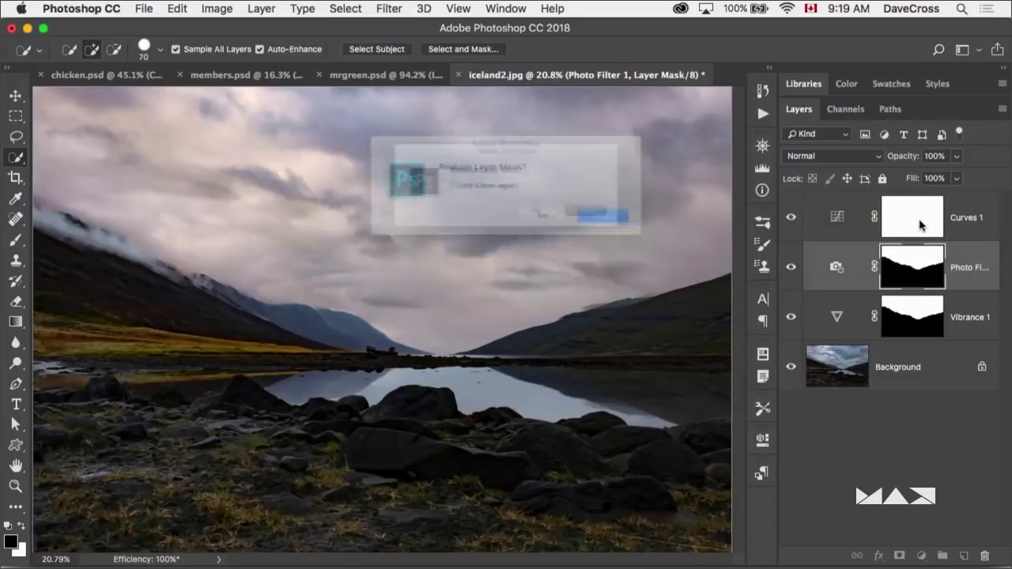
click(638, 223)
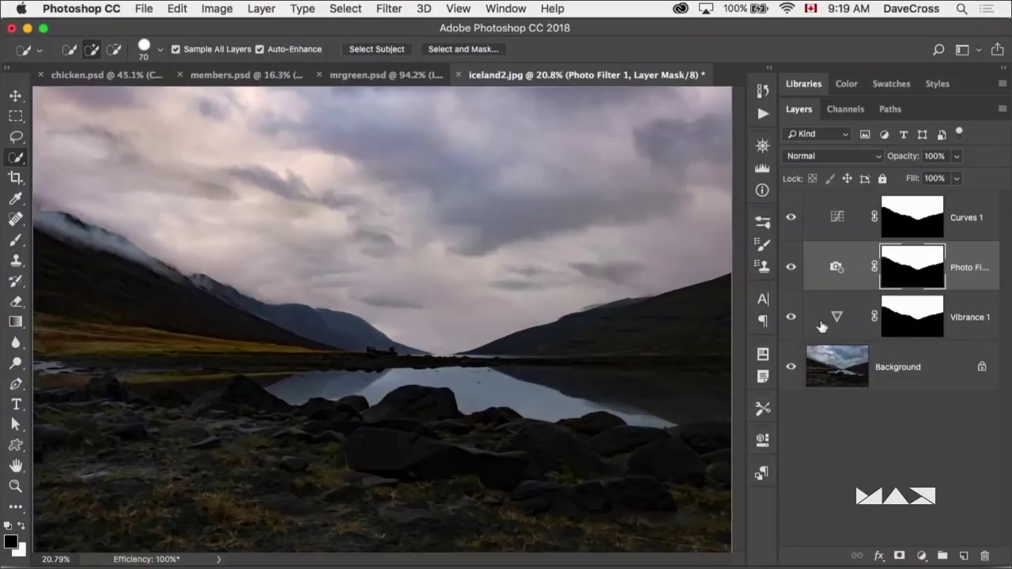
Step: Delete the Curves, Photo Filter and Vibrance adjustment layers, and convert the Background to a smart object
click(882, 308)
shift+click(845, 230)
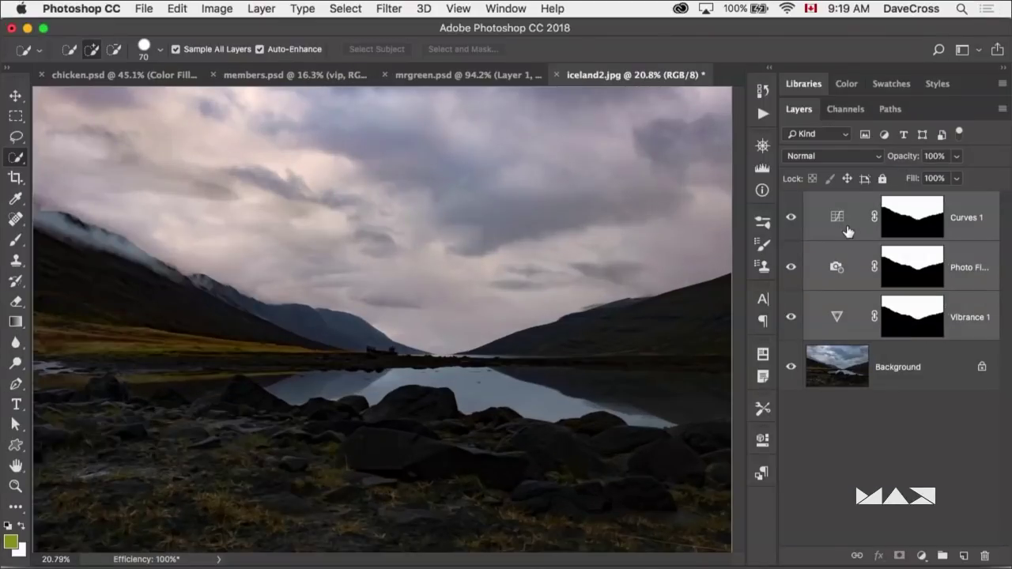
key(Delete)
right_click(893, 227)
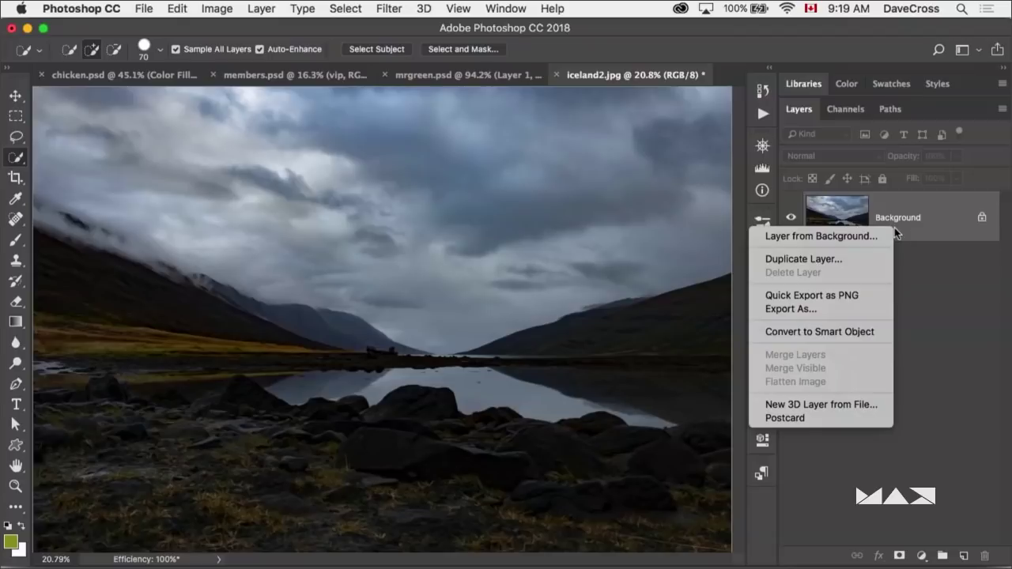
click(868, 333)
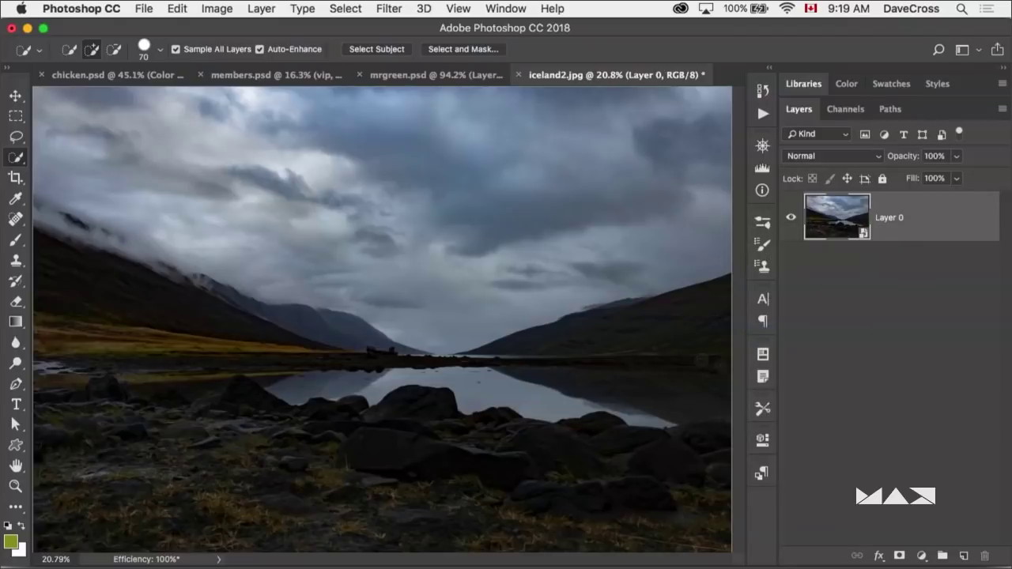
Step: Select the sky on the smart object with the Quick Selection tool and subtract the misty mountain slope
drag(484, 295, 237, 174)
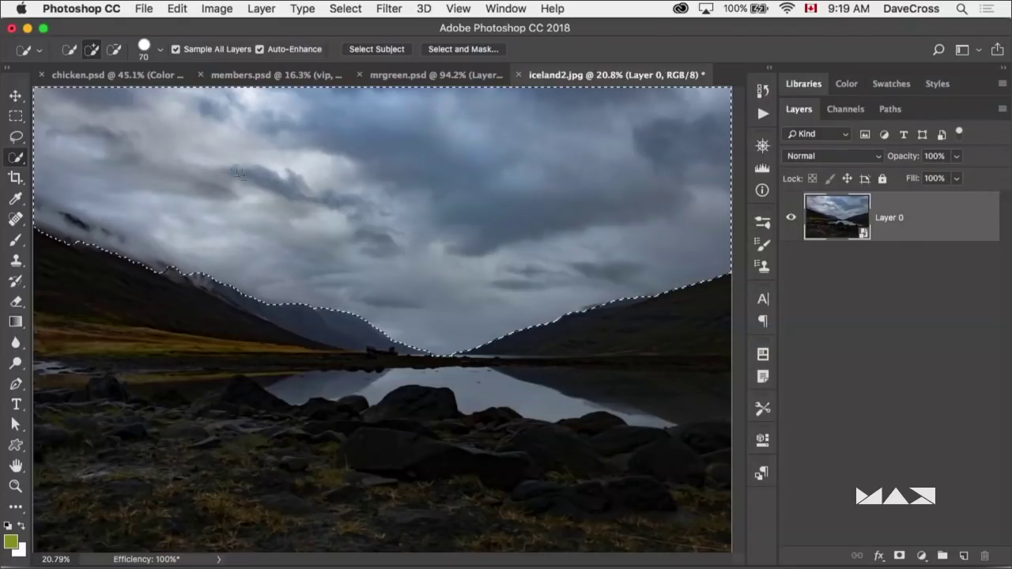
key(alt)
mouse_move(187, 293)
mouse_down()
mouse_move(55, 224)
mouse_move(117, 260)
mouse_move(110, 237)
mouse_move(158, 283)
mouse_move(228, 279)
mouse_up()
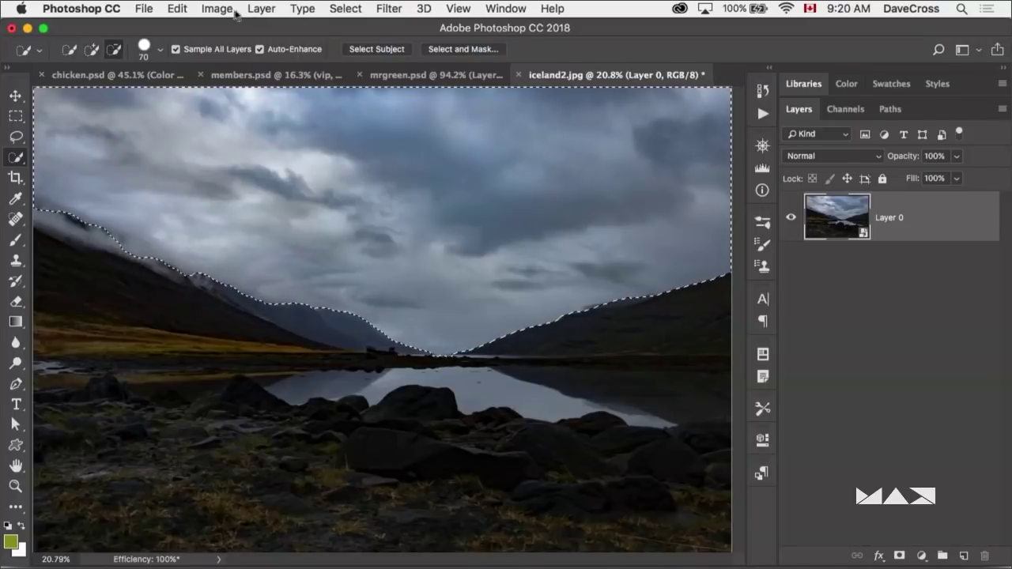
Step: Apply a boosted Vibrance adjustment to the selected sky as a masked smart filter
click(226, 9)
mouse_move(231, 55)
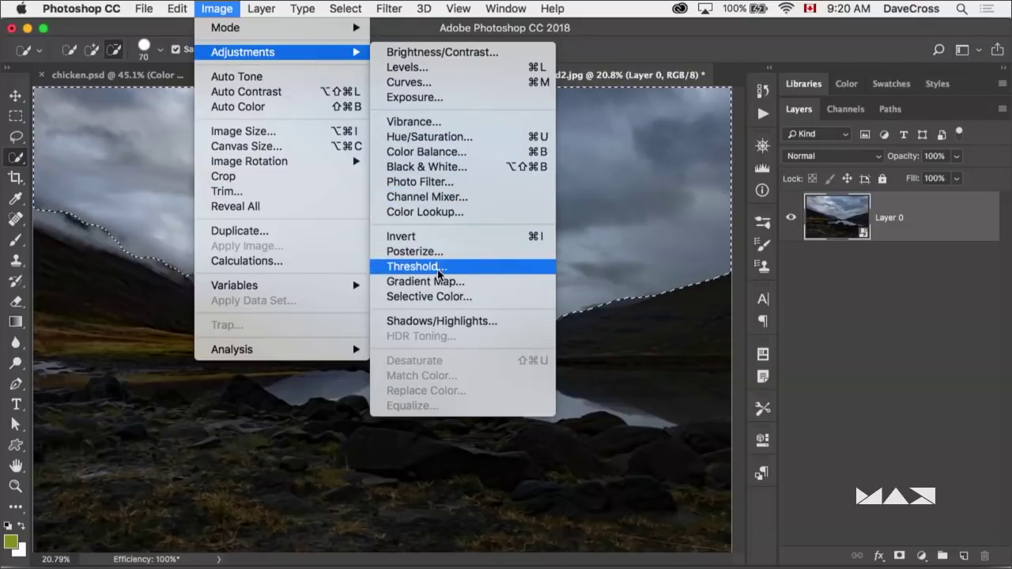
click(418, 122)
drag(471, 251, 522, 252)
click(597, 187)
Step: Add a Photo Filter smart filter to the smart object with Warming Filter (85) at 49% density
click(178, 9)
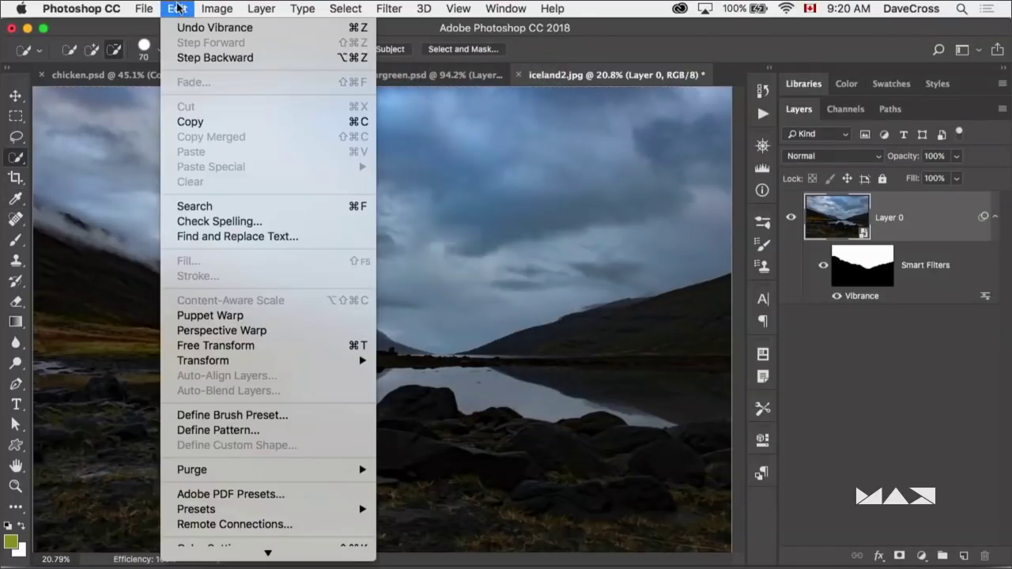
mouse_move(206, 8)
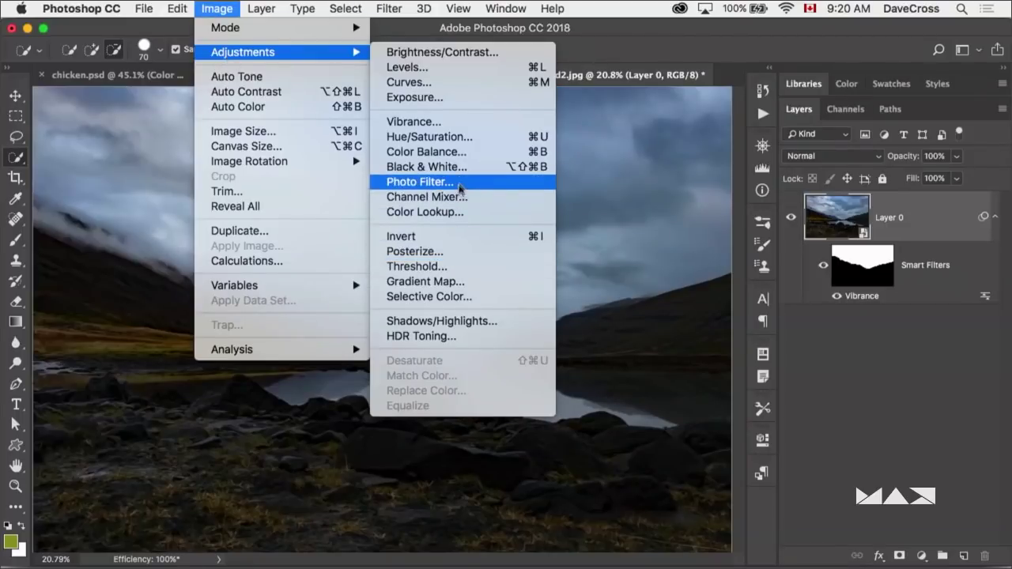
click(464, 188)
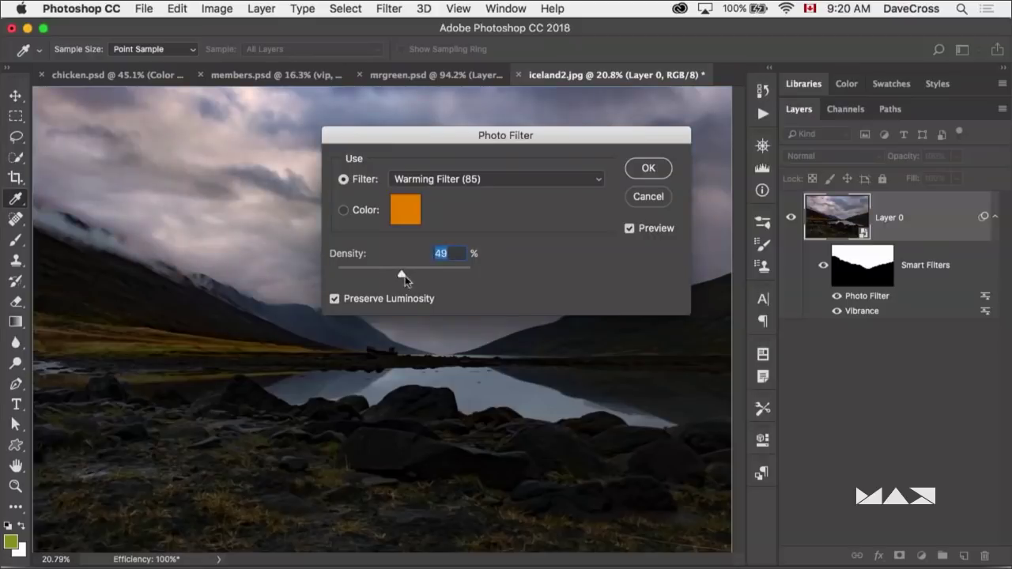
click(647, 167)
key(w)
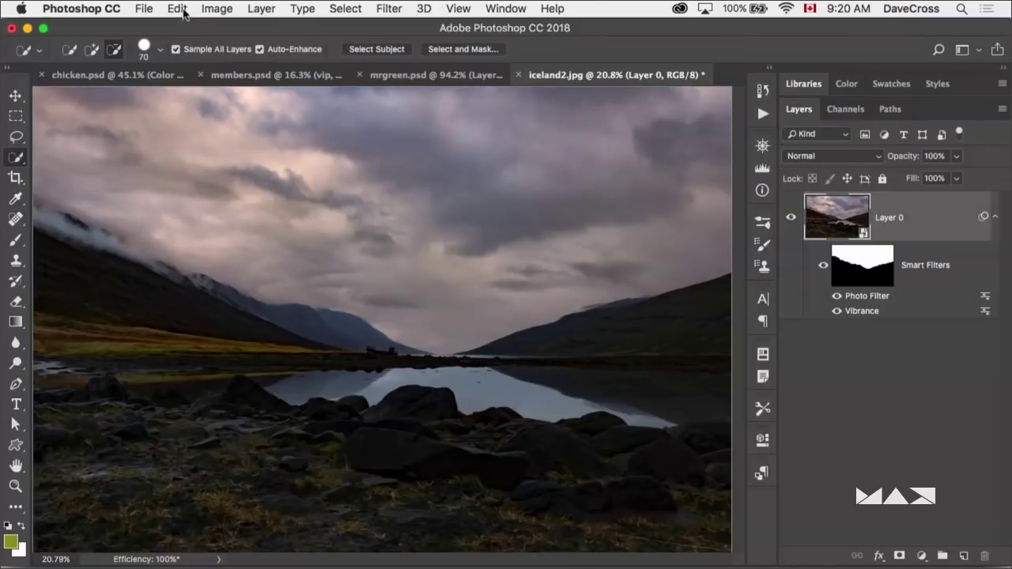
Step: Add a Curves smart filter with a raised midpoint to brighten the sky, and reopen its settings without changing them
click(211, 8)
mouse_move(238, 52)
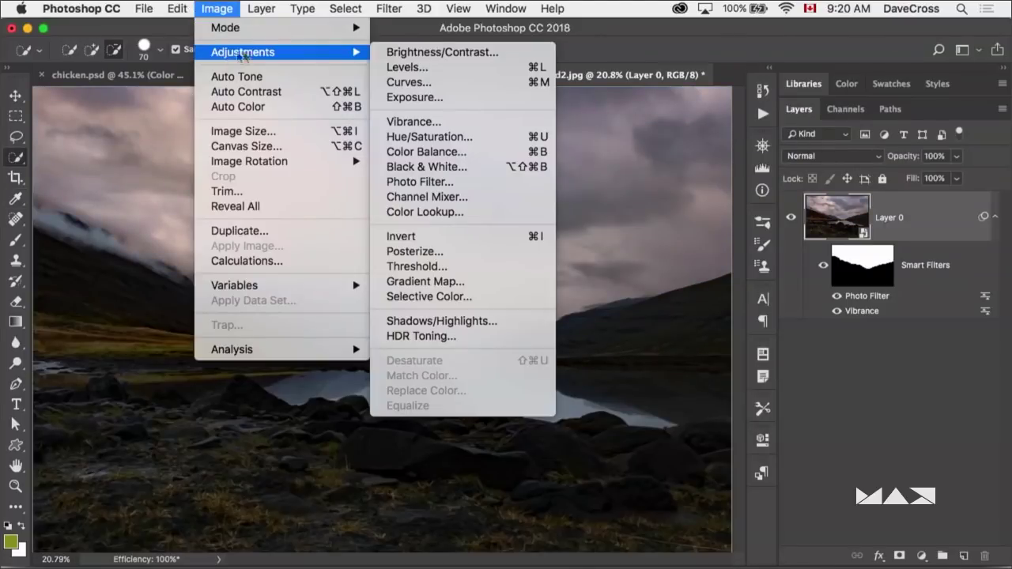
click(420, 83)
drag(420, 259, 417, 235)
click(715, 114)
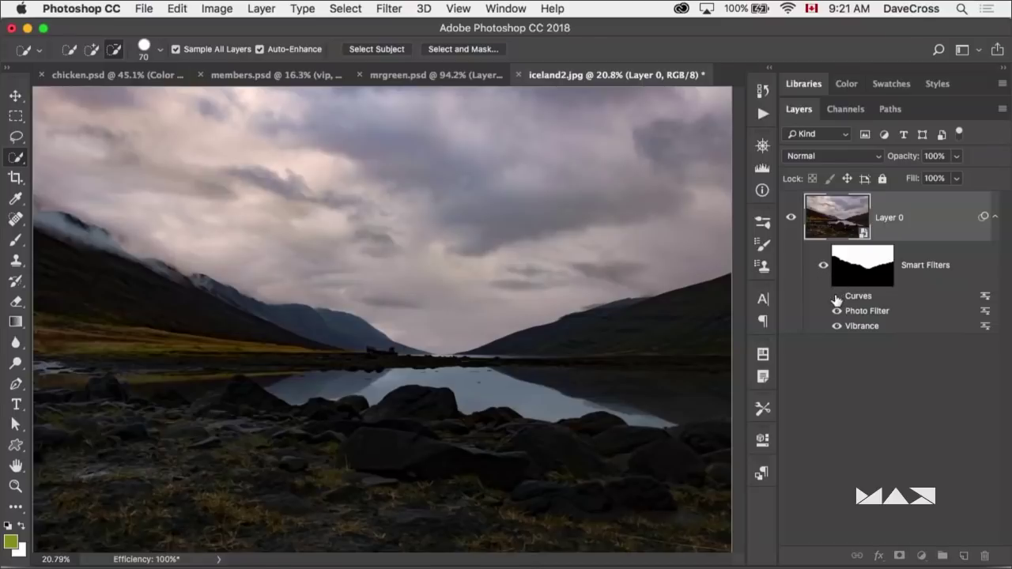
double_click(858, 298)
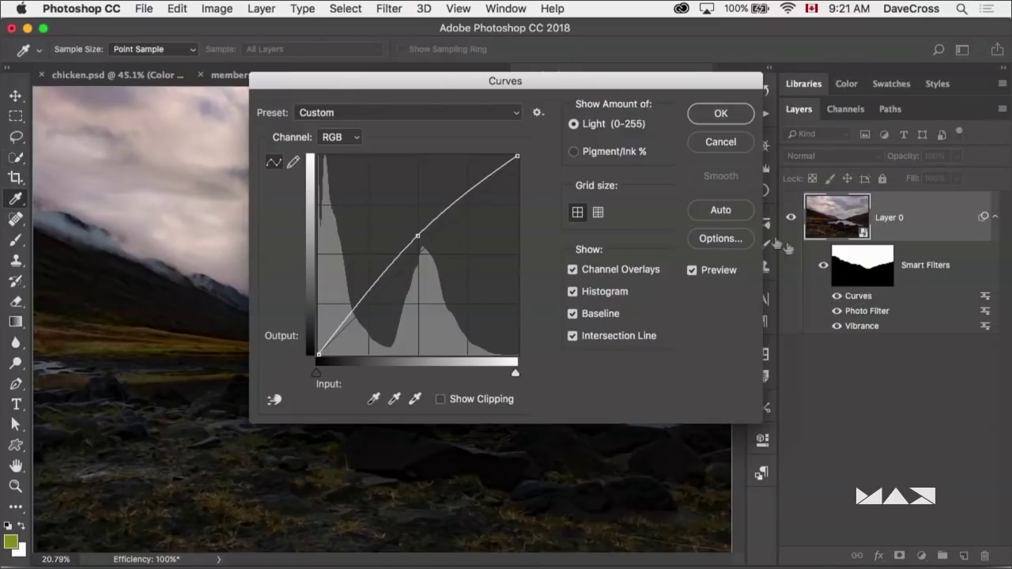
click(718, 143)
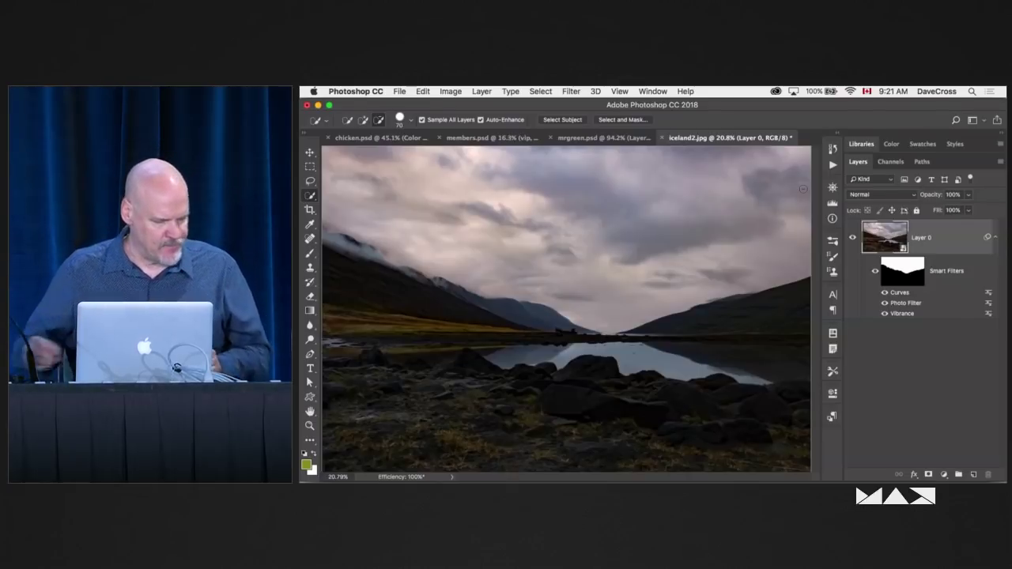
Step: Close iceland2.jpg, mrgreen.psd, members.psd and chicken.psd without saving the changes
key(super+w)
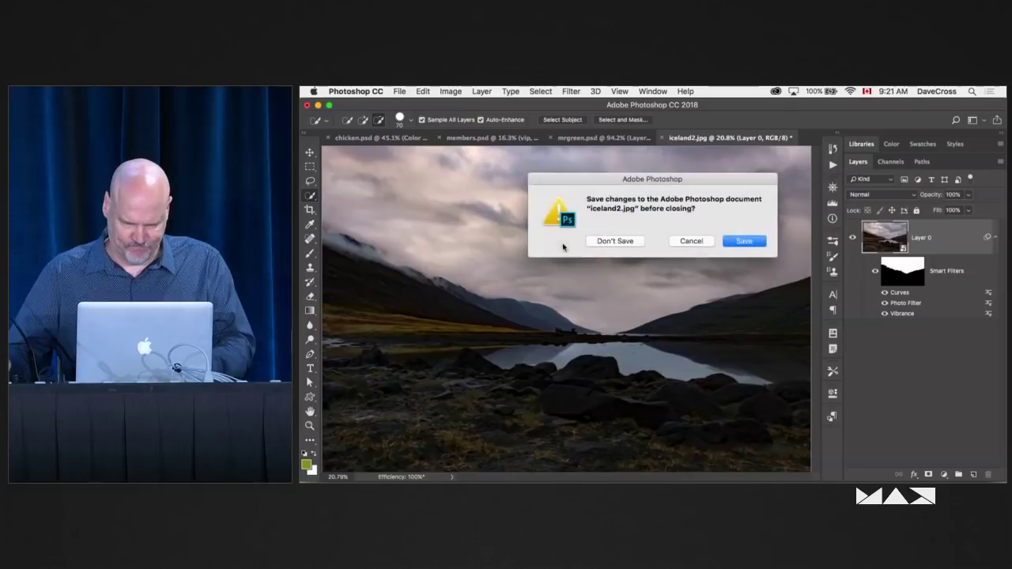
click(614, 241)
key(super+w)
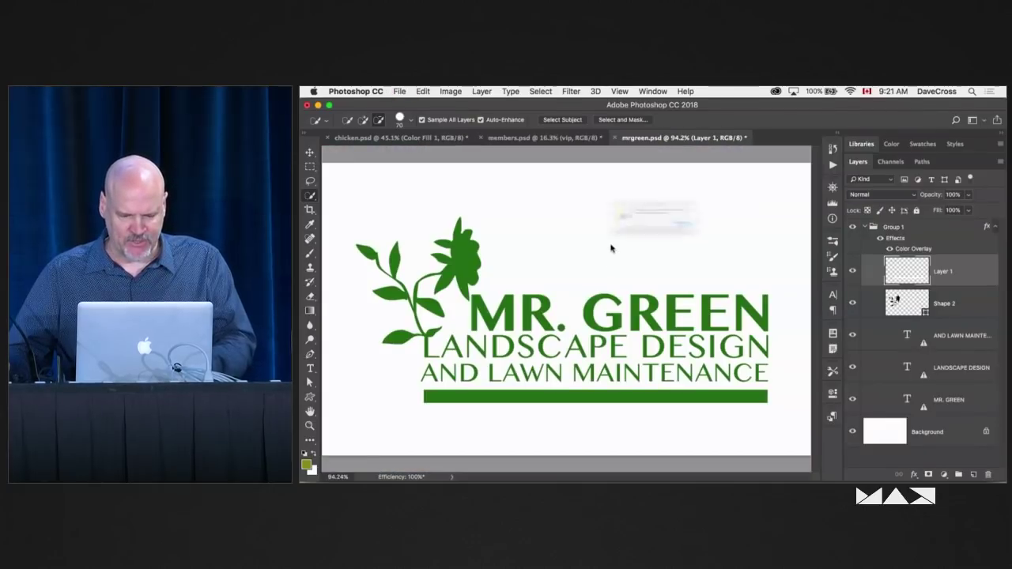
key(super+w)
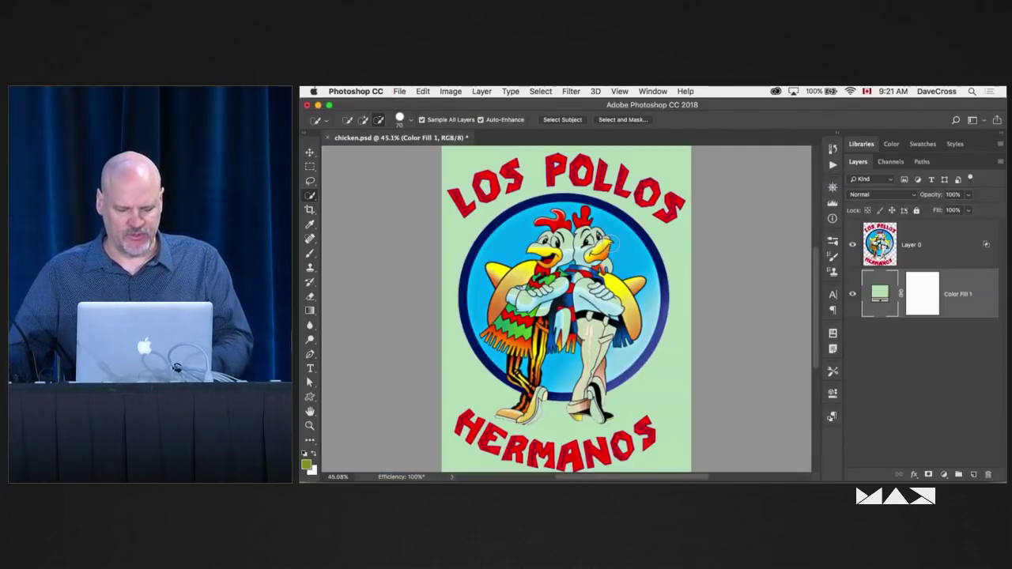
key(super+w)
Step: Switch to Adobe Bridge and open bills.psd from the max-habits folder in Photoshop
key(super+Tab)
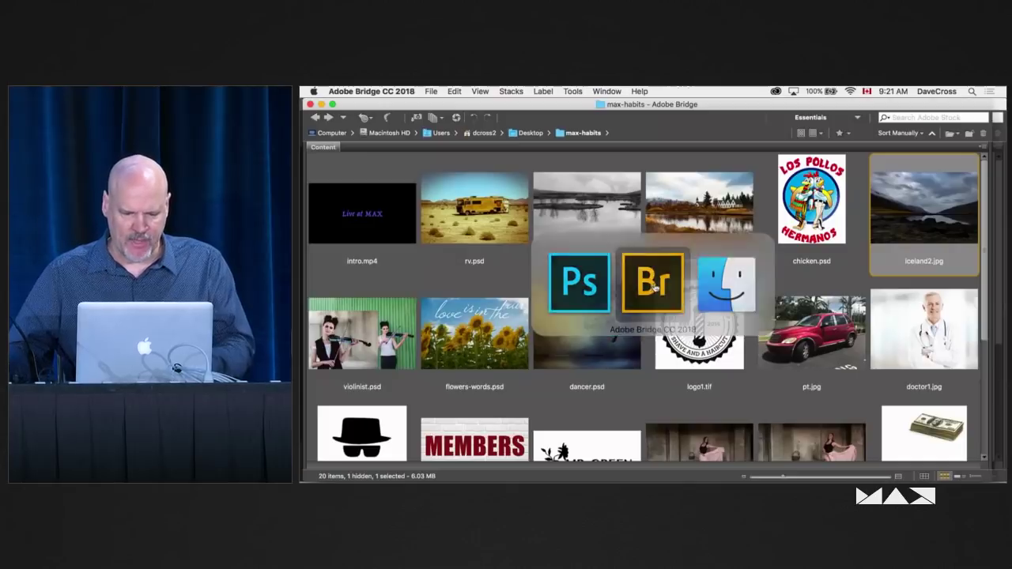
scroll(967, 380, down, 5)
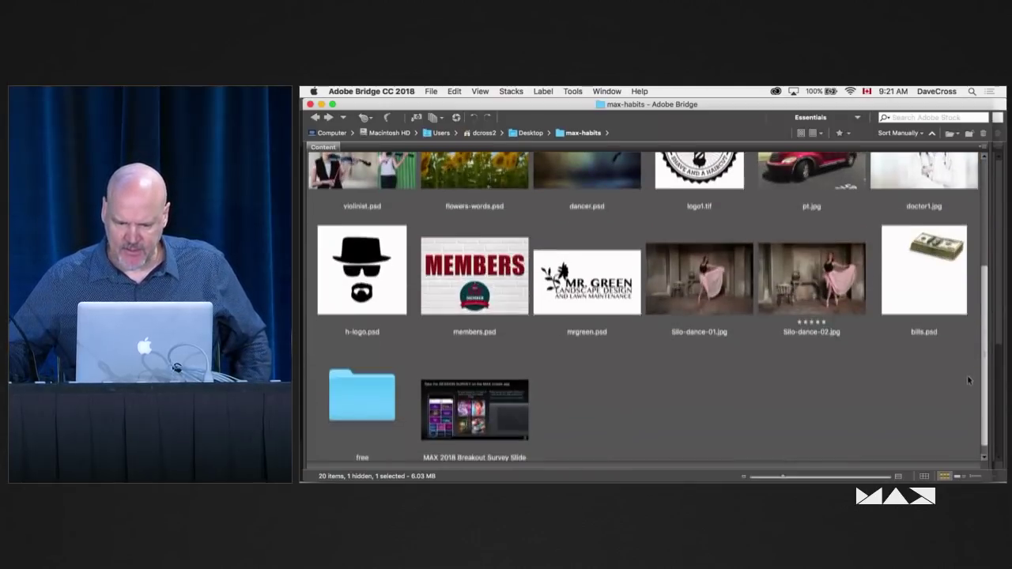
double_click(909, 294)
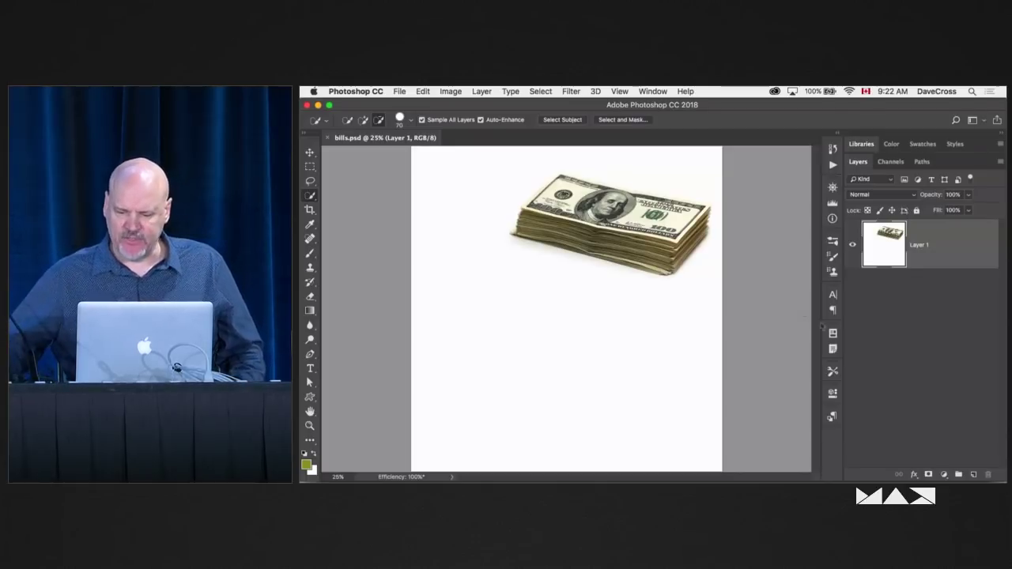
Step: Create a small olive-green filled square on a new layer, in the blank area below and left of the bills, and deselect it
click(974, 475)
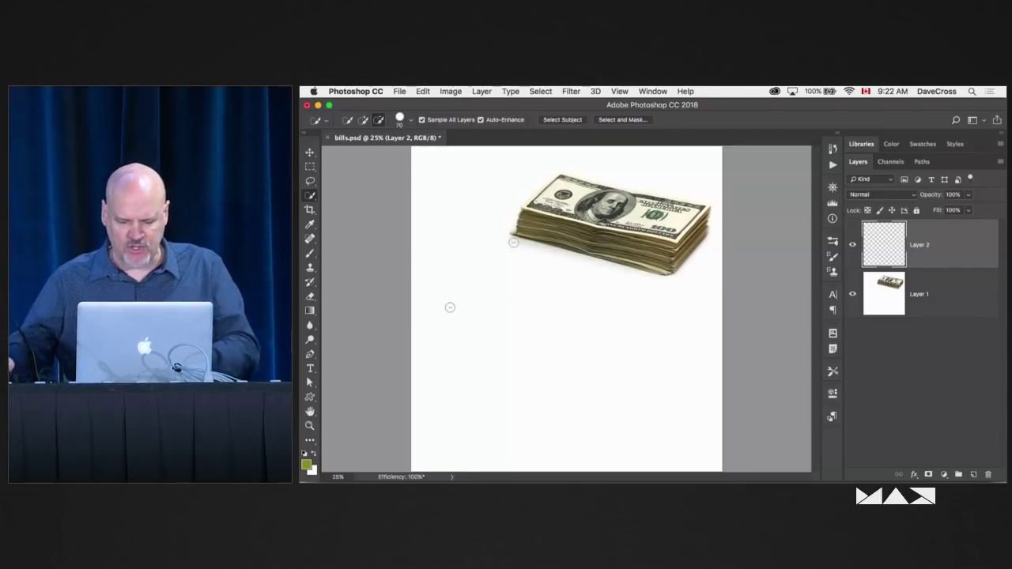
key(m)
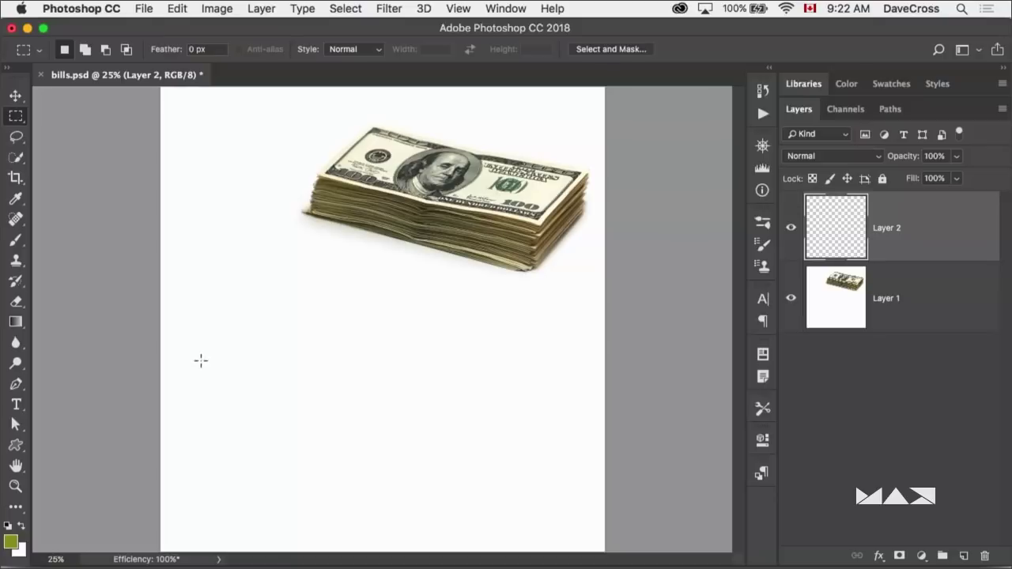
drag(186, 372, 217, 404)
key(alt+BackSpace)
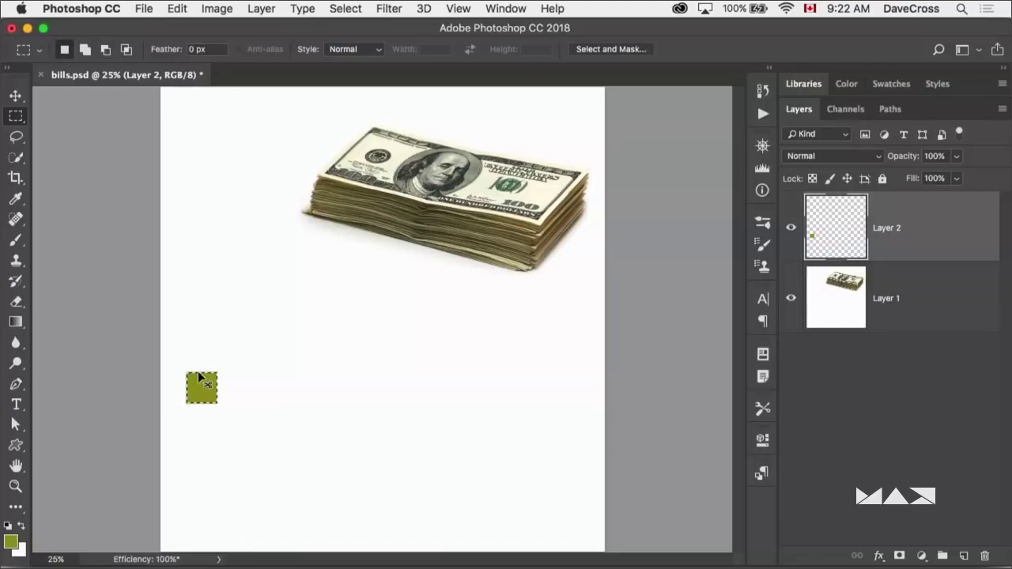
key(super+d)
Step: Duplicate the green square through Free Transform, placing the copy level with it at about X 522 px, and apply the transform
key(super+t)
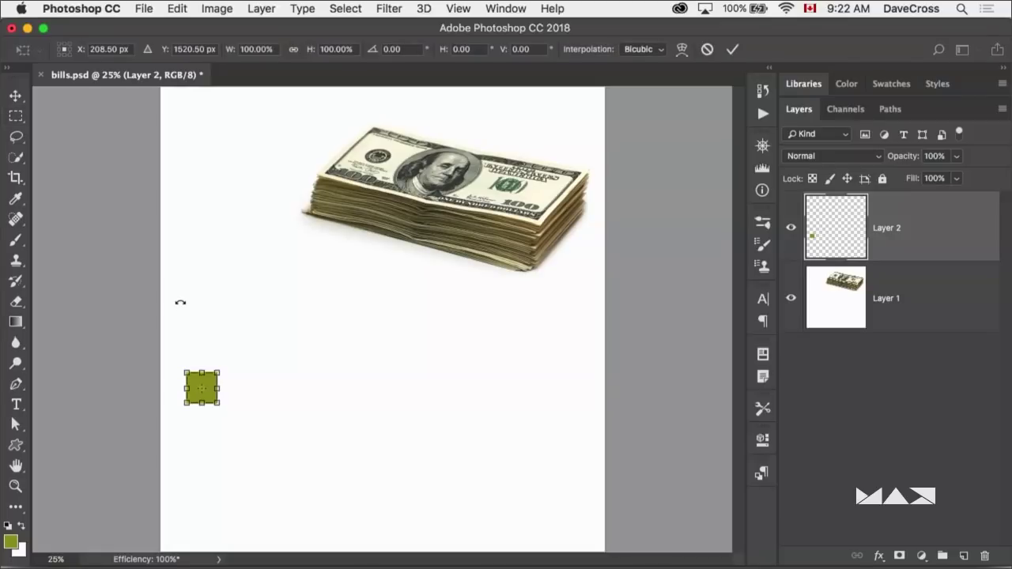
key(super+equal)
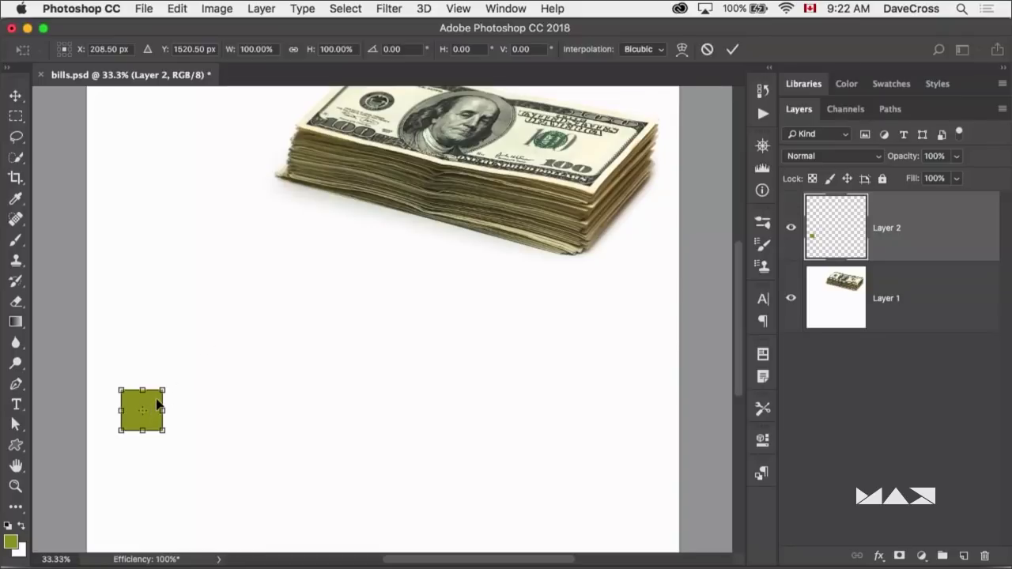
drag(165, 410, 242, 409)
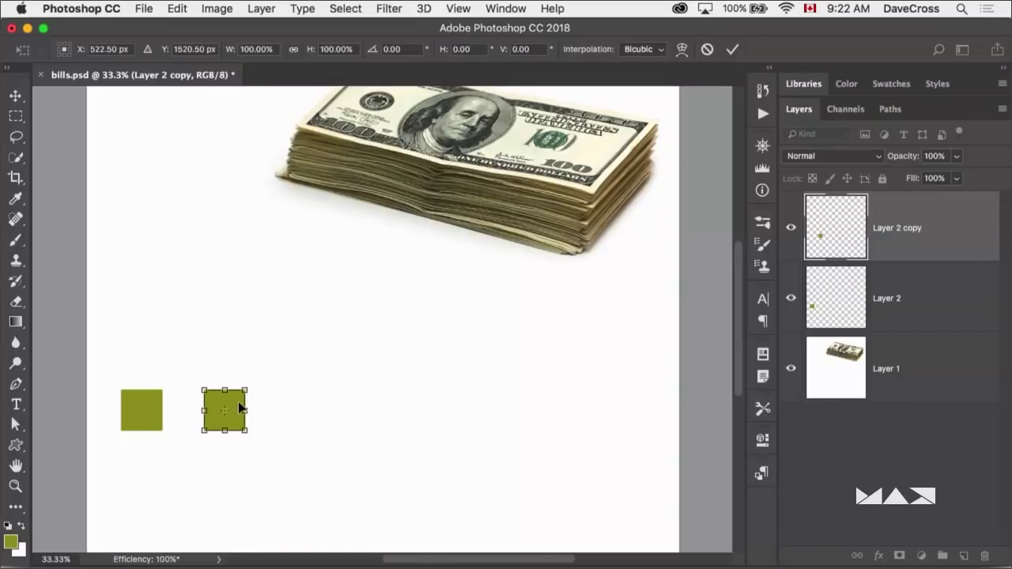
key(Return)
key(m)
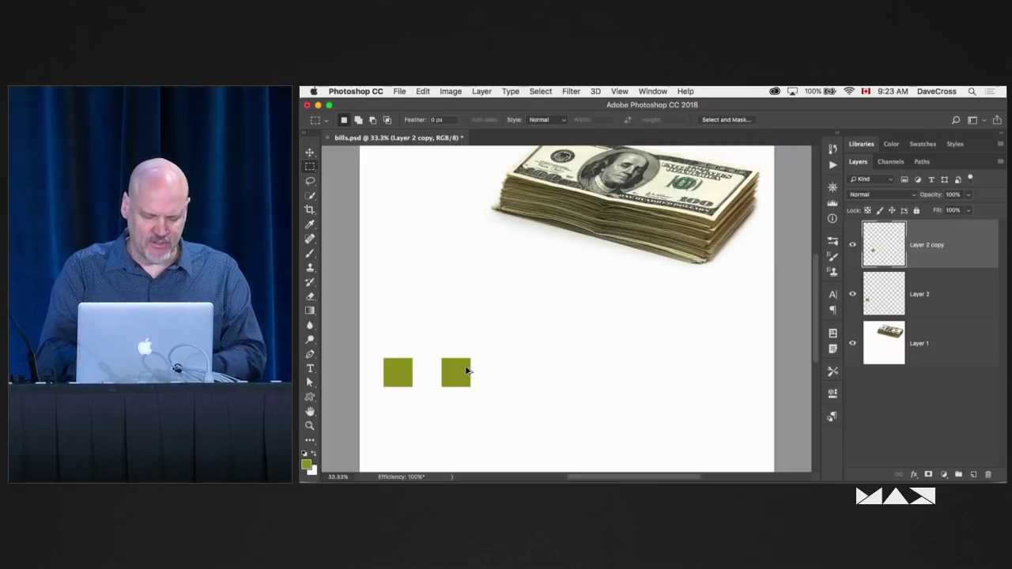
Step: Repeat the duplicating transform until a row of seven equally spaced green squares spans the page
key(super+alt+shift+t)
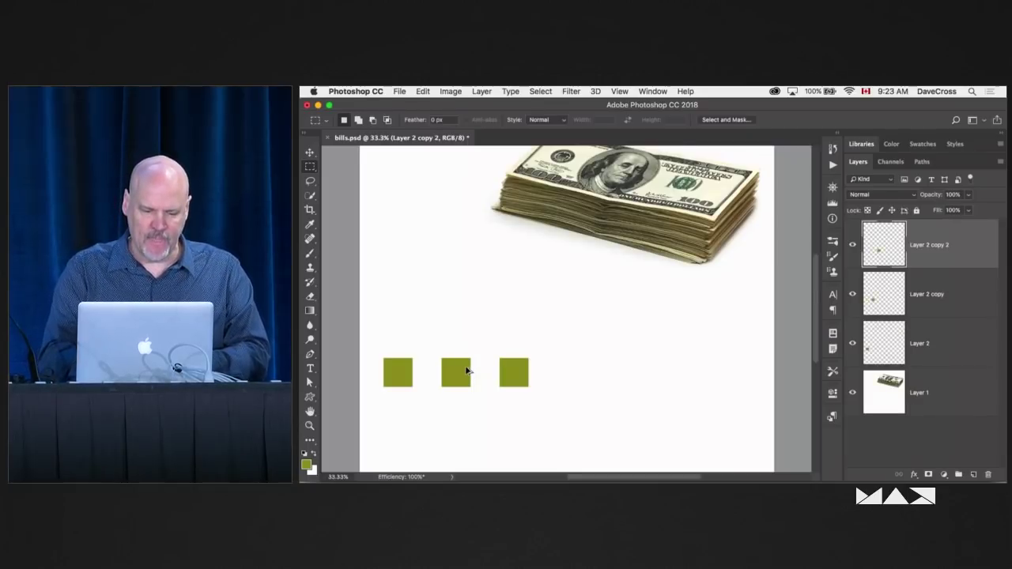
key(super+alt+shift+t)
key(super+alt+shift+t)
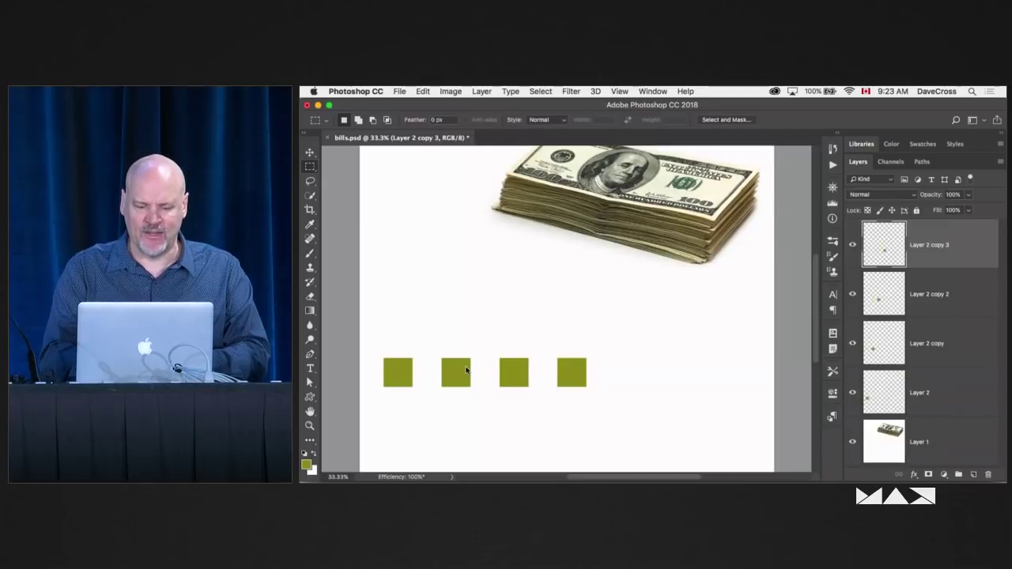
key(super+alt+shift+t)
key(super+alt+shift+t)
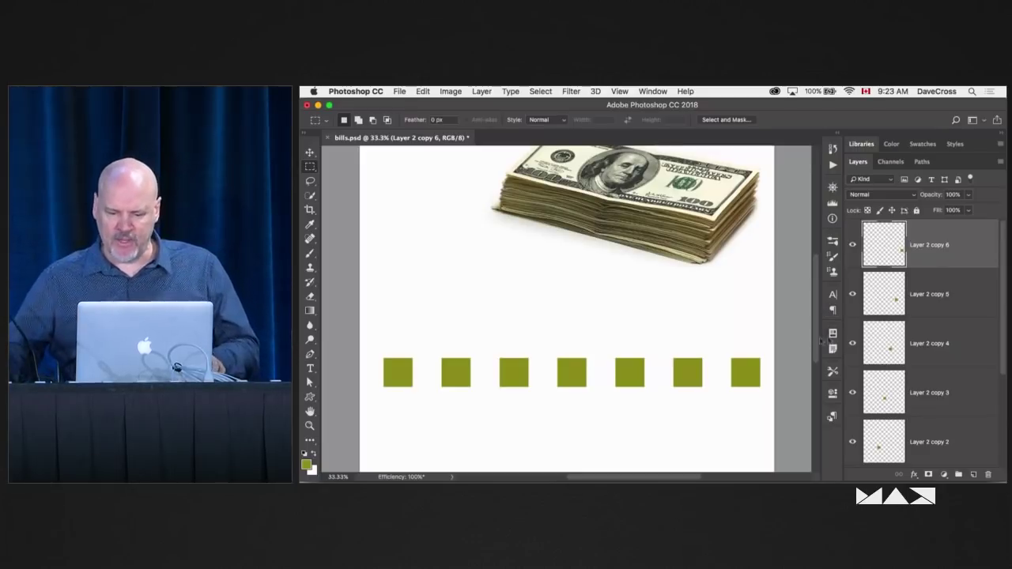
Step: Move the first square slightly left, then select all seven square layers and distribute them evenly horizontally
key(v)
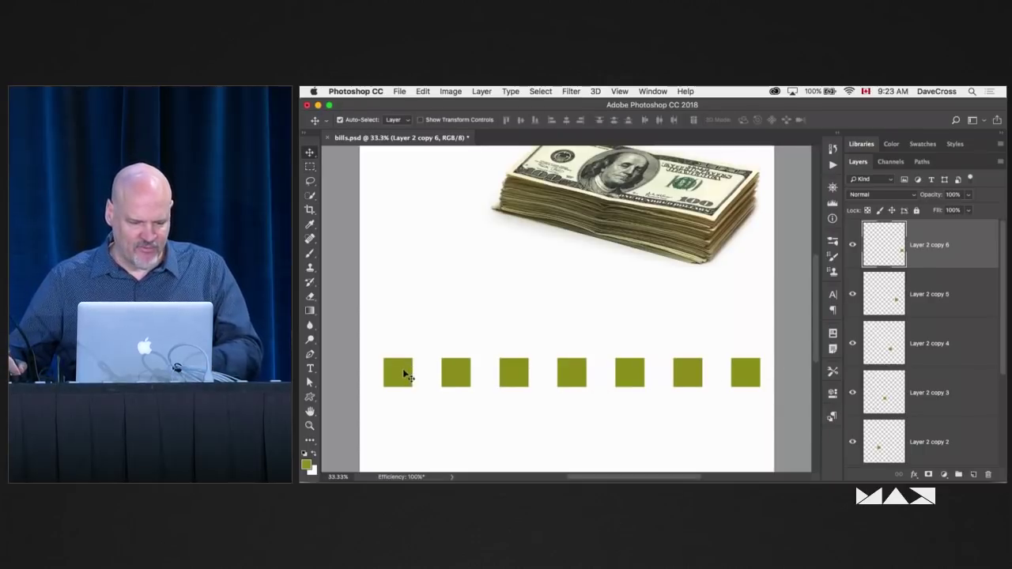
super+click(402, 369)
drag(402, 372, 389, 369)
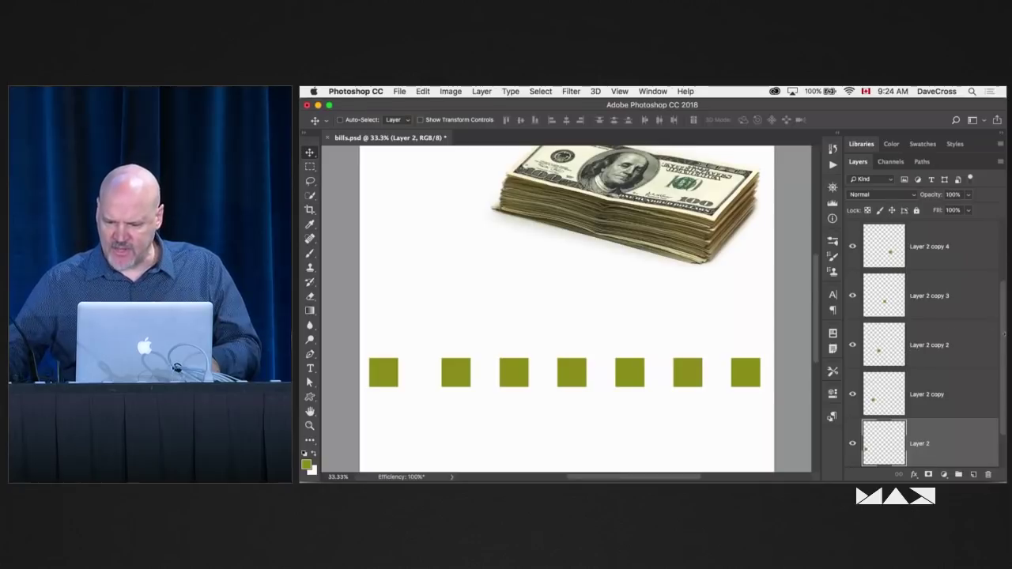
scroll(1004, 337, up, 3)
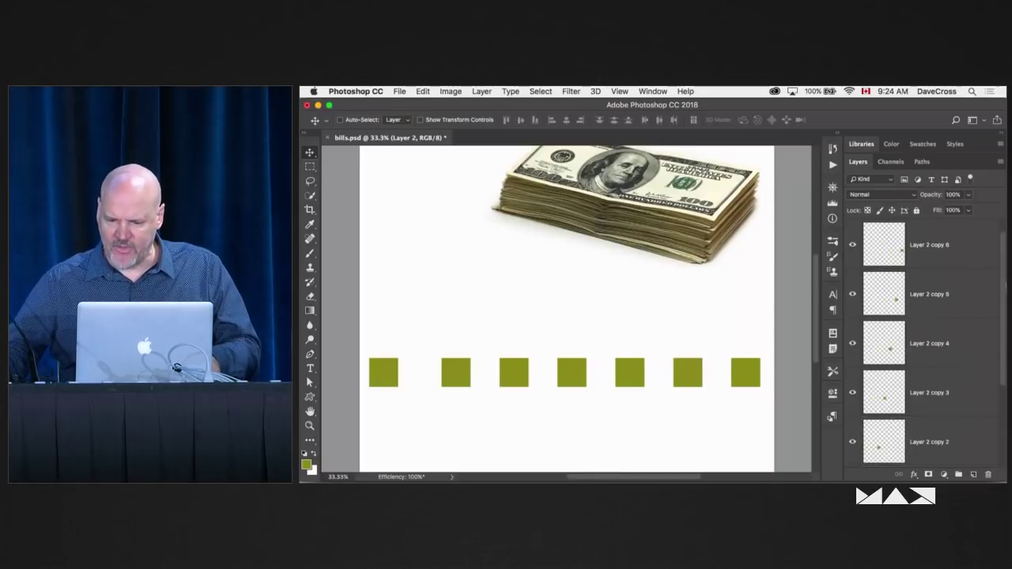
shift+click(956, 251)
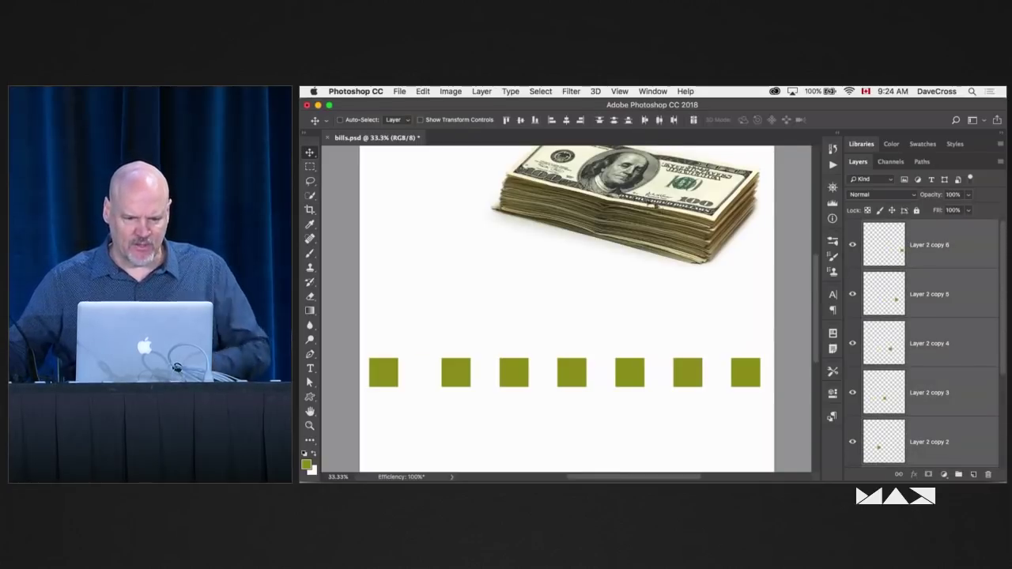
click(660, 120)
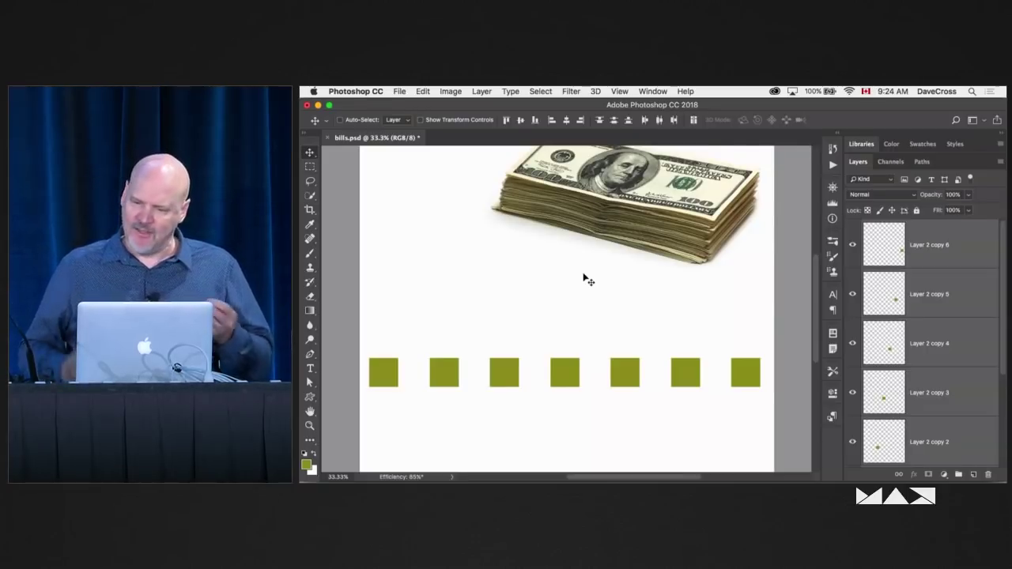
Step: Convert the seven selected square layers into one smart object and delete that layer
right_click(951, 254)
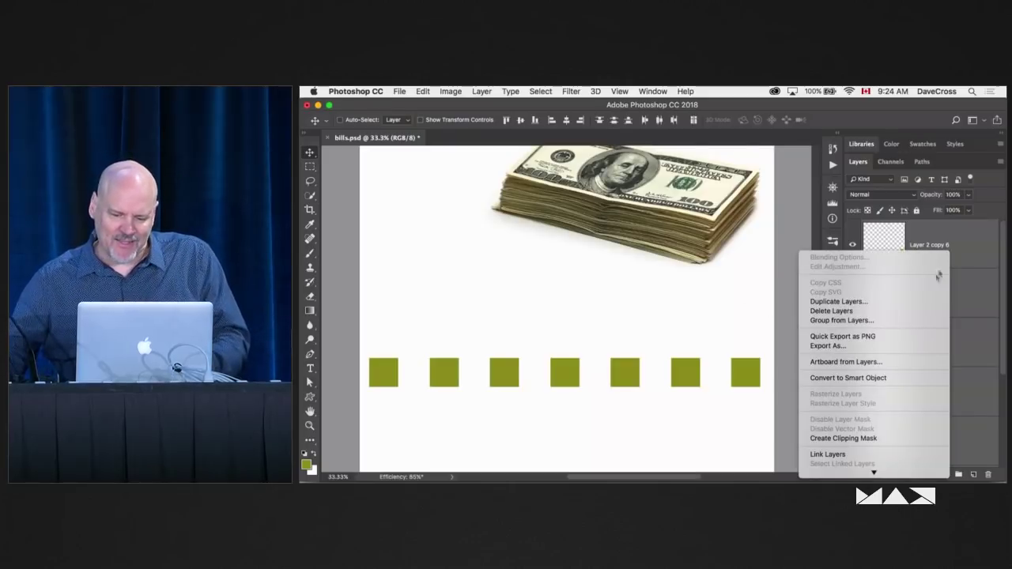
click(888, 377)
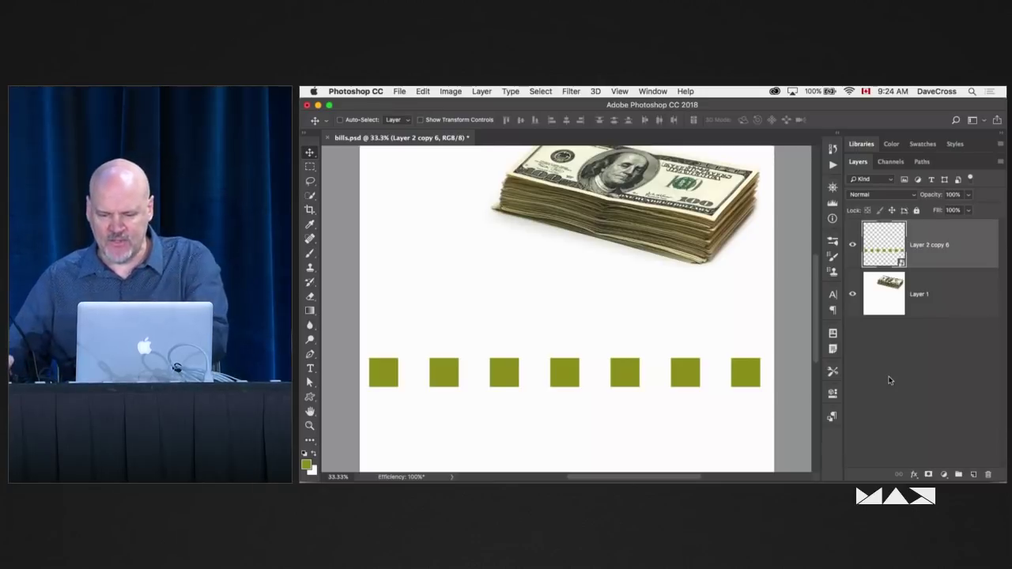
key(Delete)
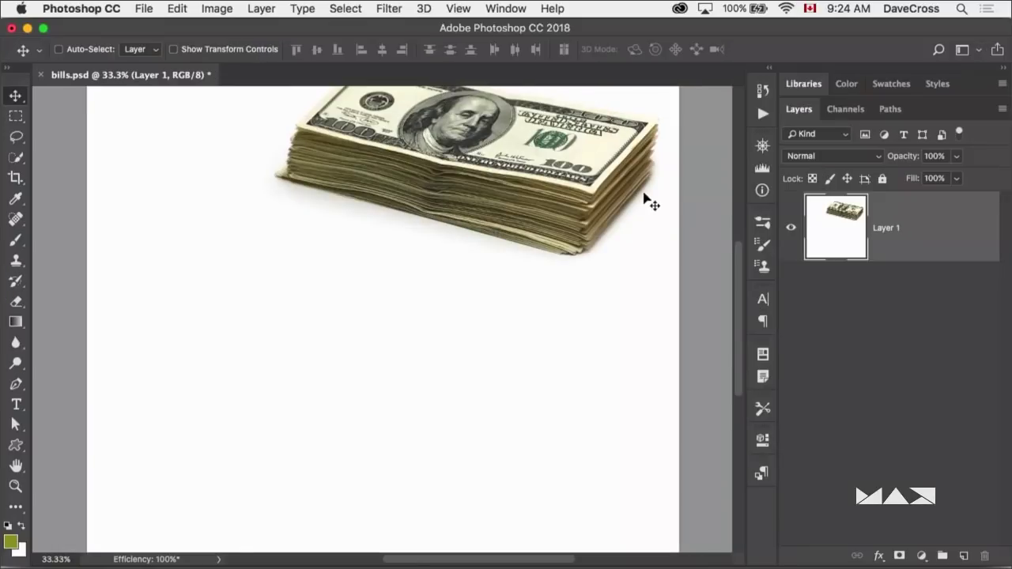
Step: Select the stack of bills with Select Subject and copy it onto its own layer
key(super+0)
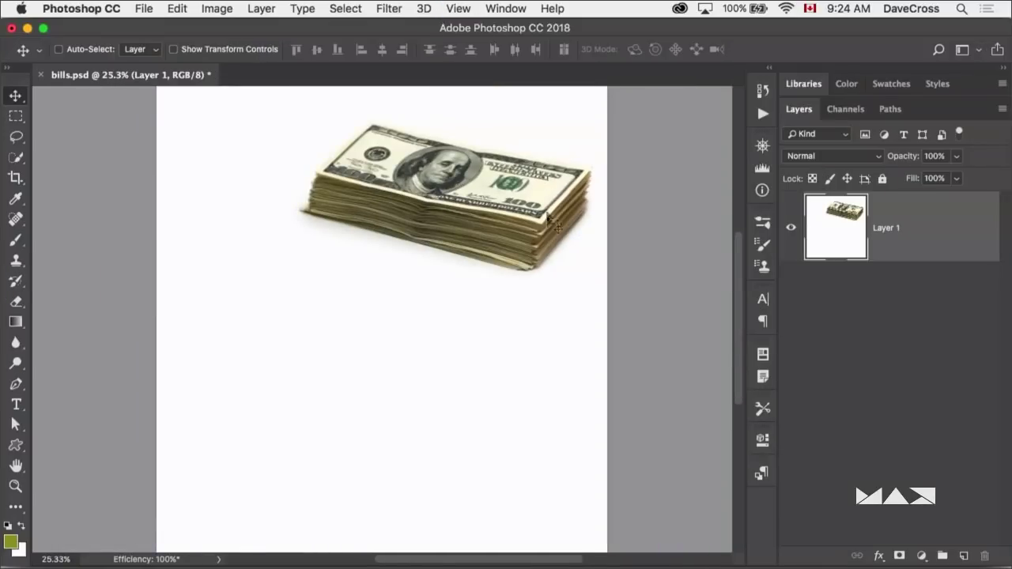
click(344, 6)
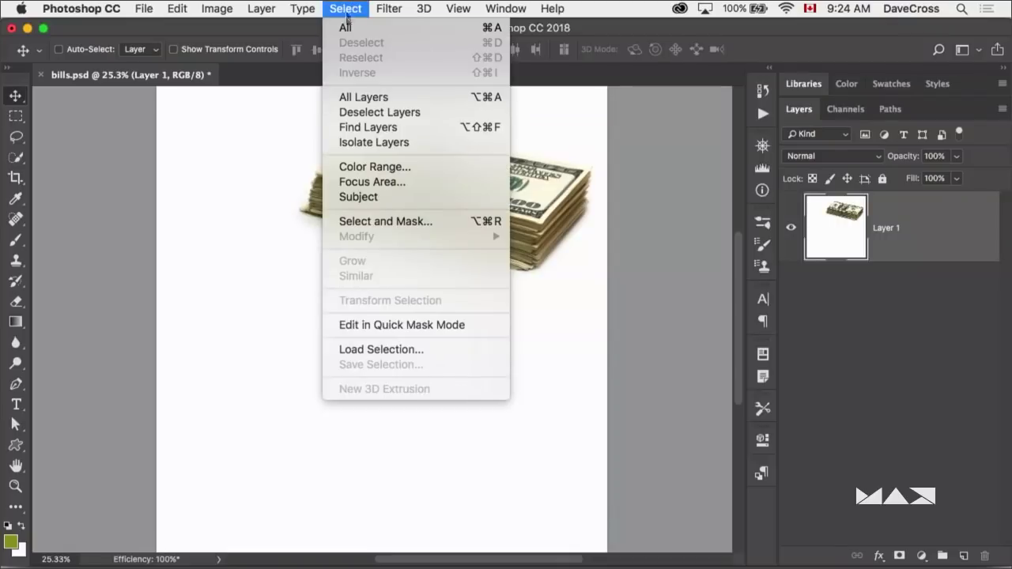
click(368, 199)
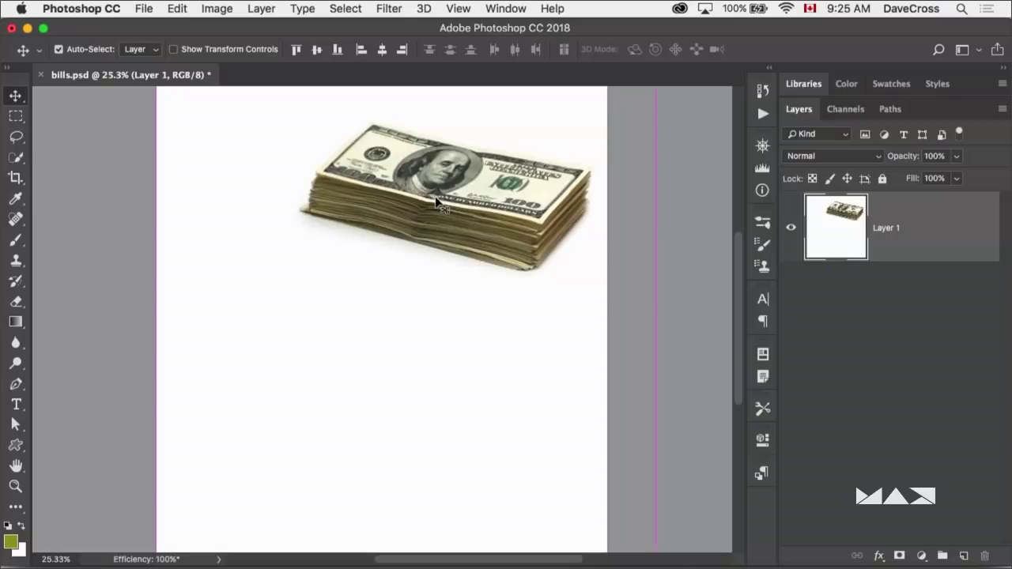
key(super+j)
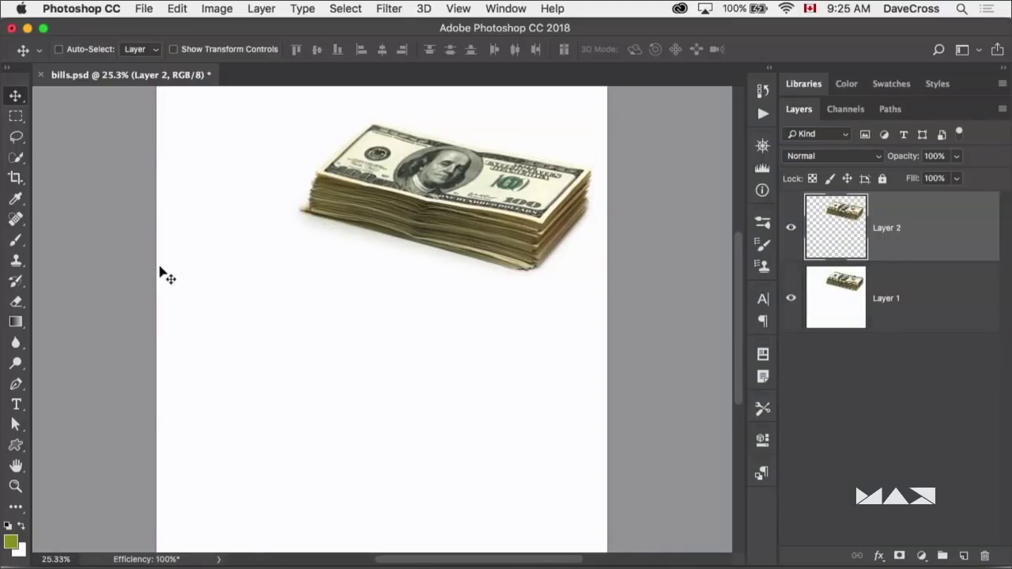
Step: Duplicate the bills through Free Transform, placing the copy lower and to the left at about 108.7% scale, and repeat the transform twice for four stacks
key(super)
key(super+t)
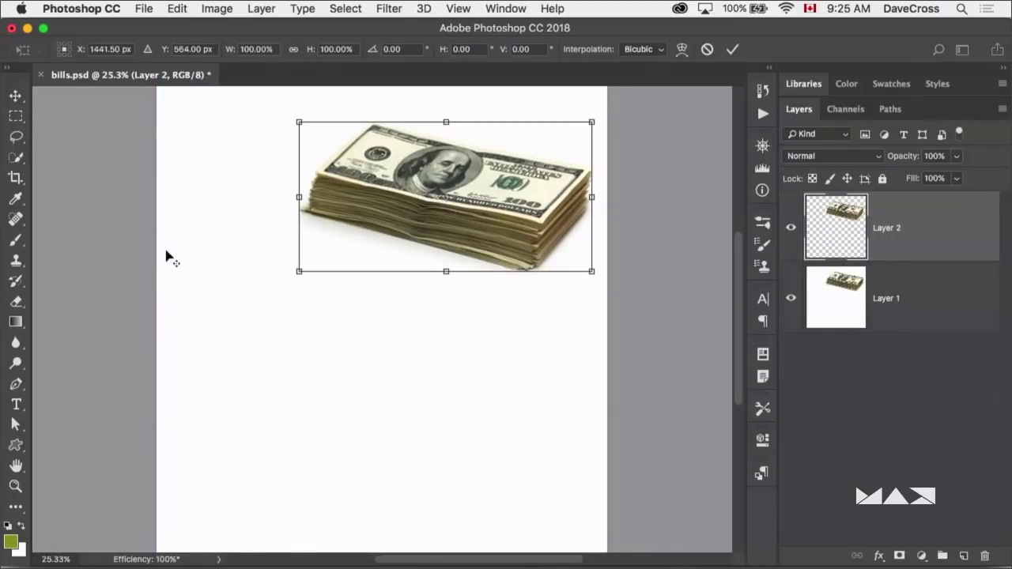
alt+drag(490, 217, 455, 293)
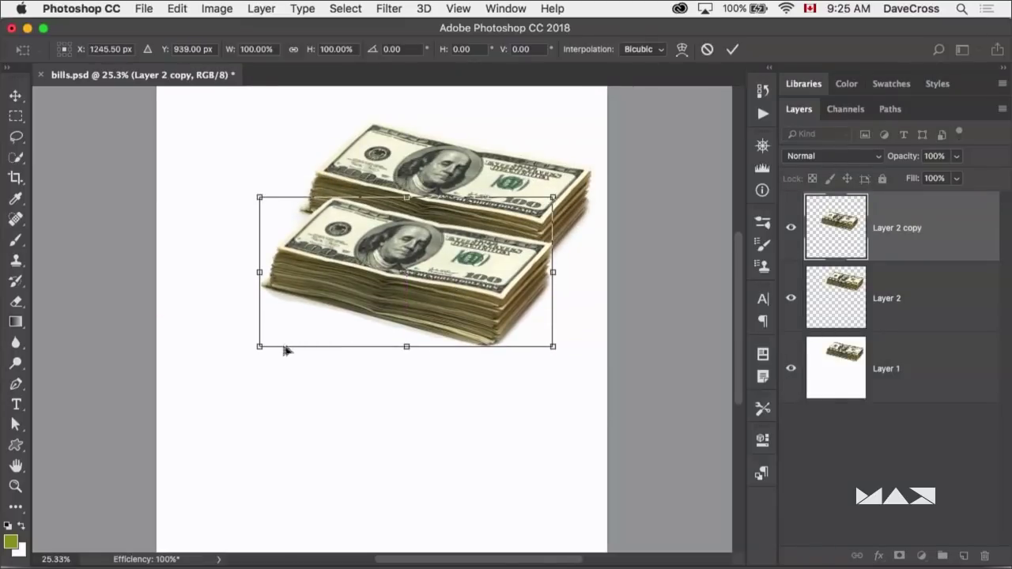
drag(260, 346, 235, 362)
drag(417, 314, 427, 306)
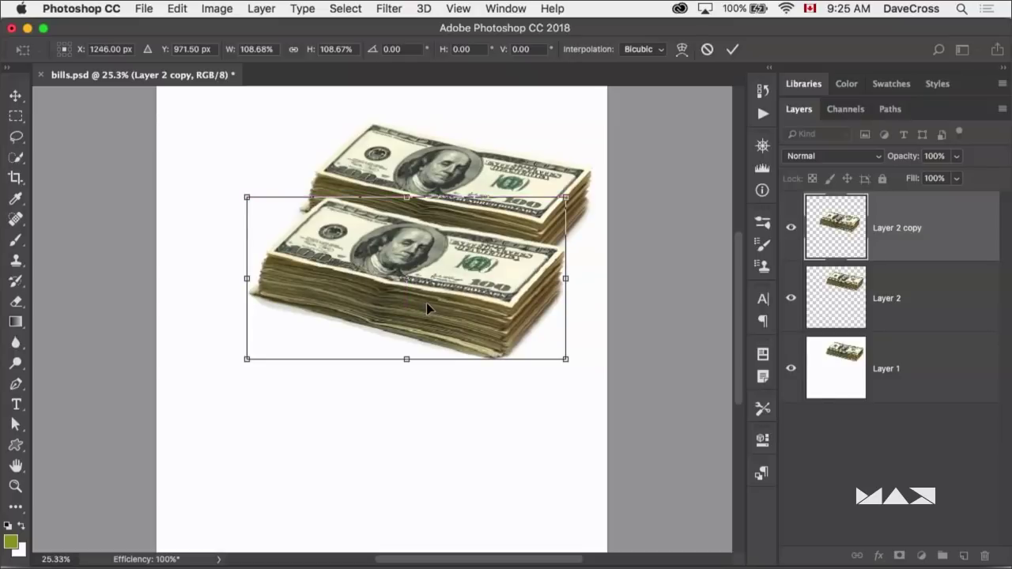
key(Return)
key(super+alt+shift+t)
key(super+alt+shift+t)
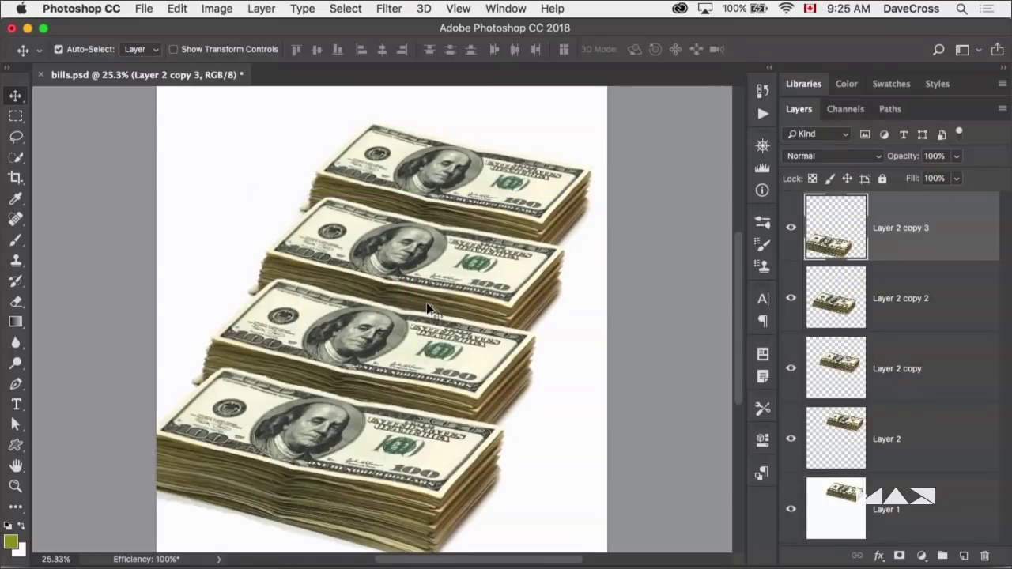
Step: Switch to Adobe Bridge and select the MAX 2018 Breakout Survey Slide in the max-habits folder
key(super)
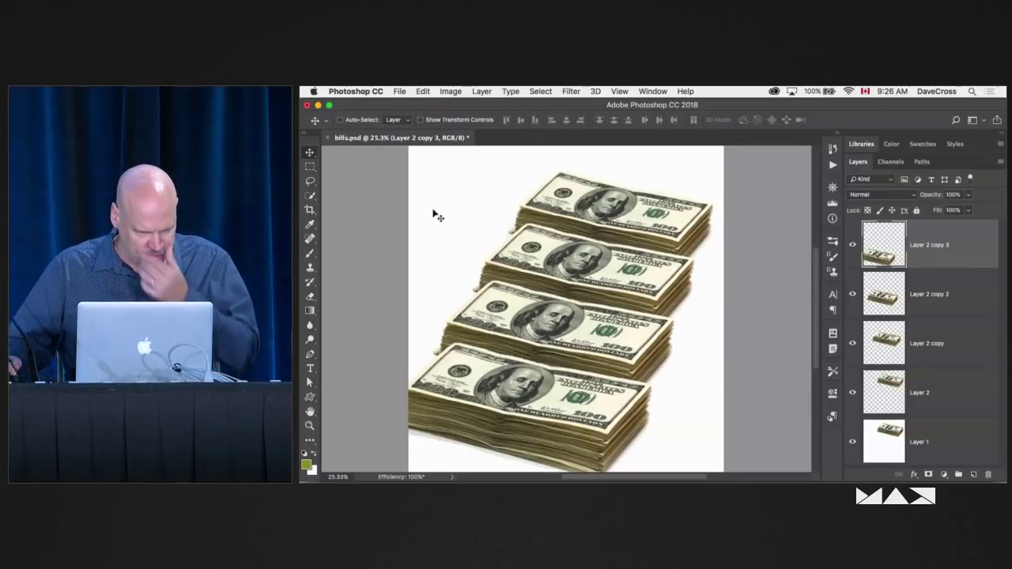
key(super+Tab)
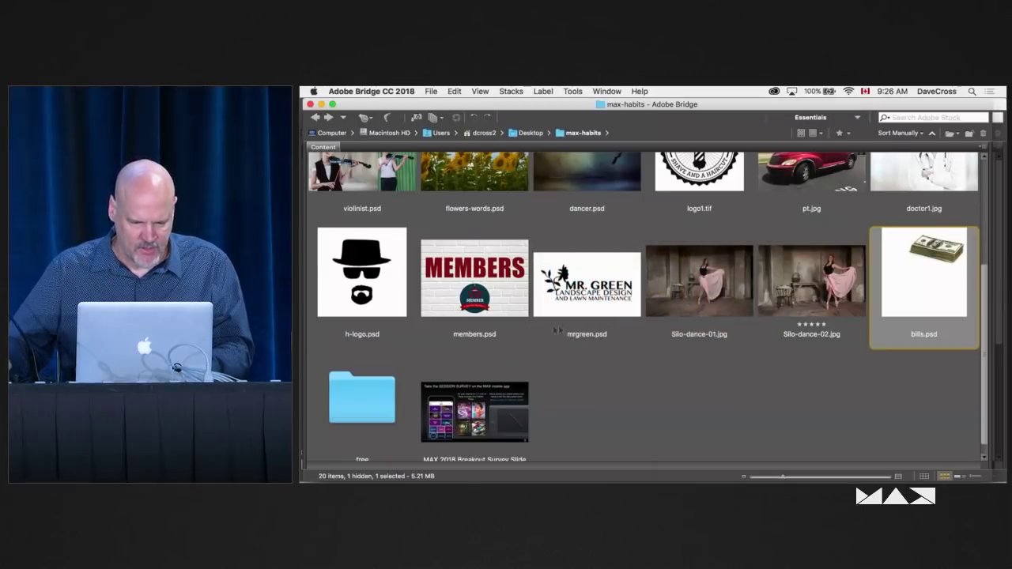
click(475, 411)
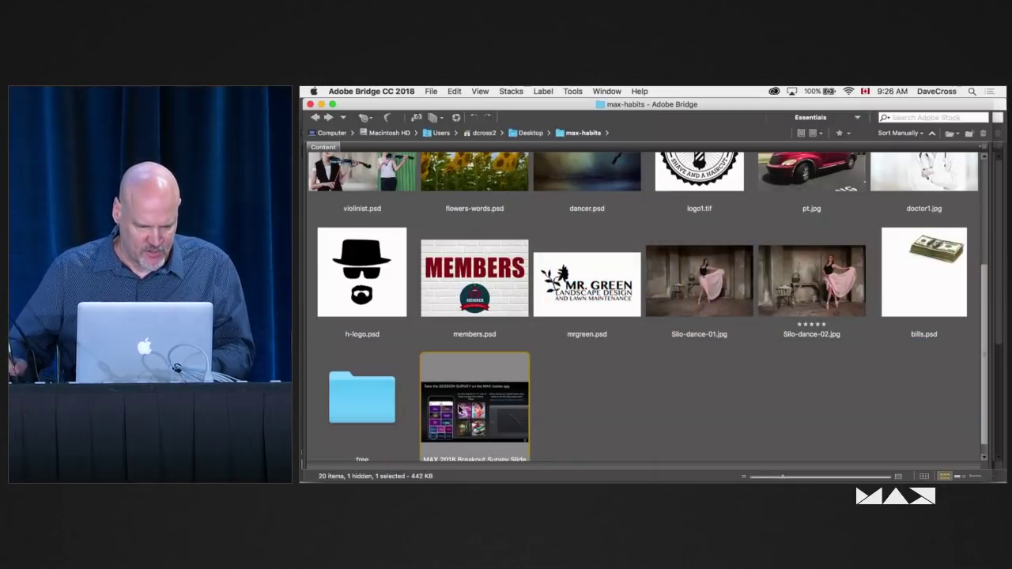